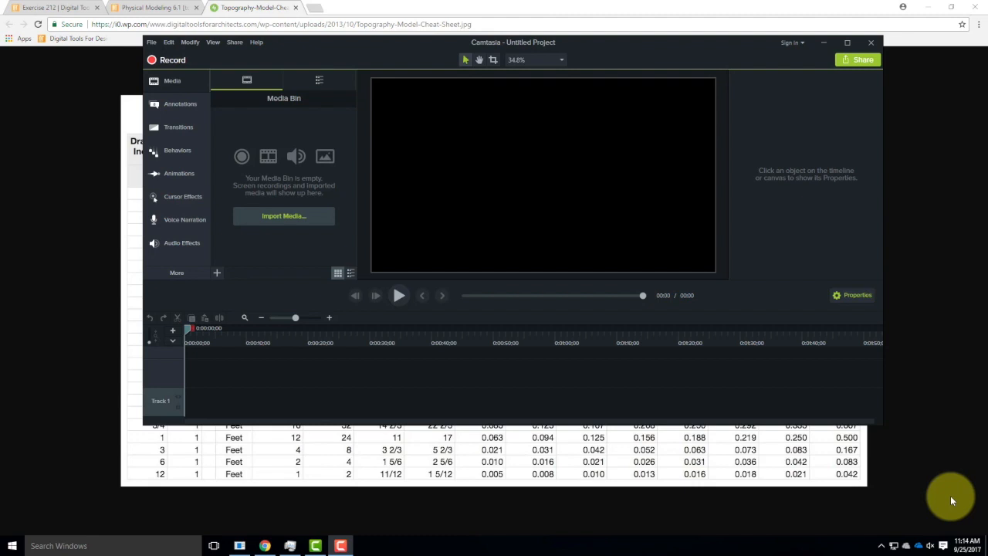
Step: Minimize the open windows and start SketchUp with the Architectural Design - Feet and Inches template
{"action": "left_click", "coordinate": [824, 43]}
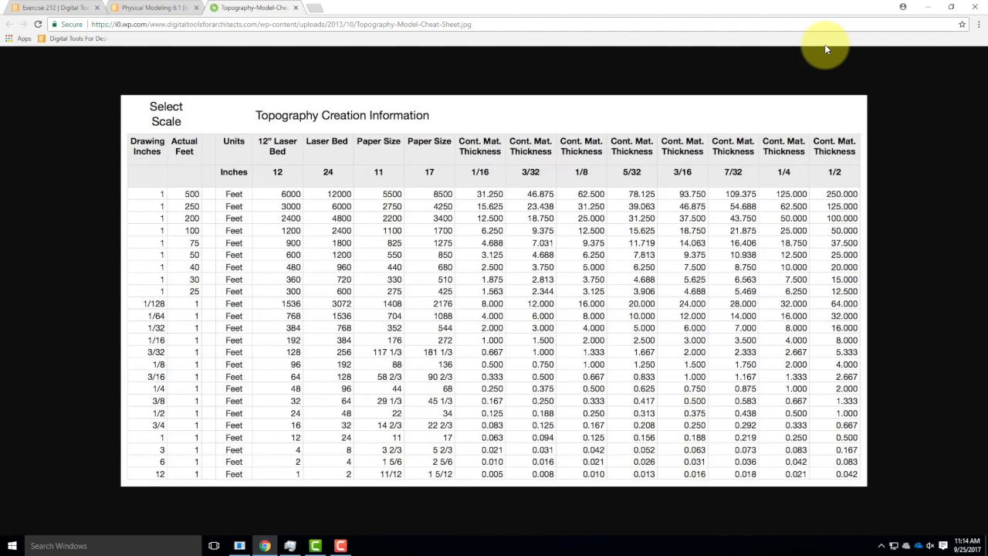
{"action": "left_click", "coordinate": [928, 8]}
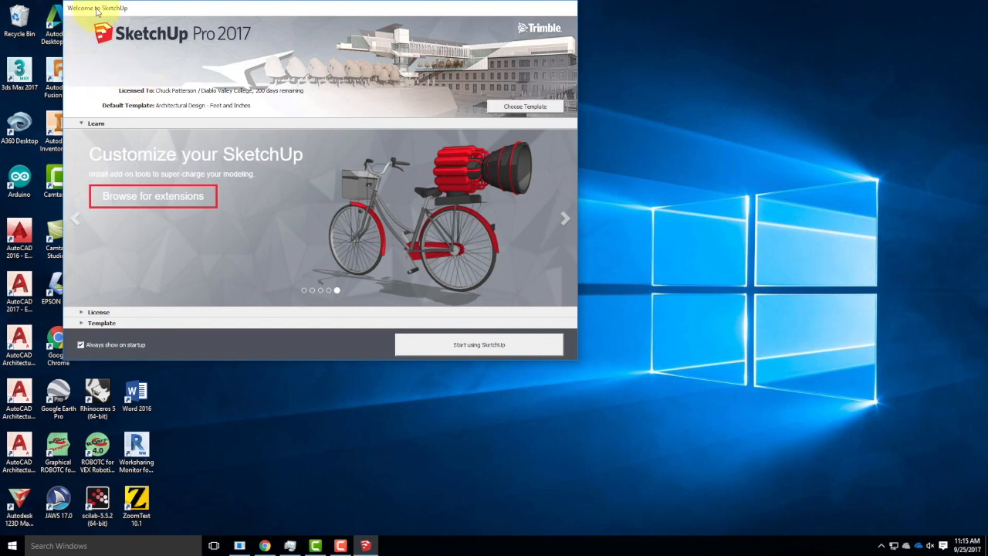
{"action": "left_click", "coordinate": [83, 324]}
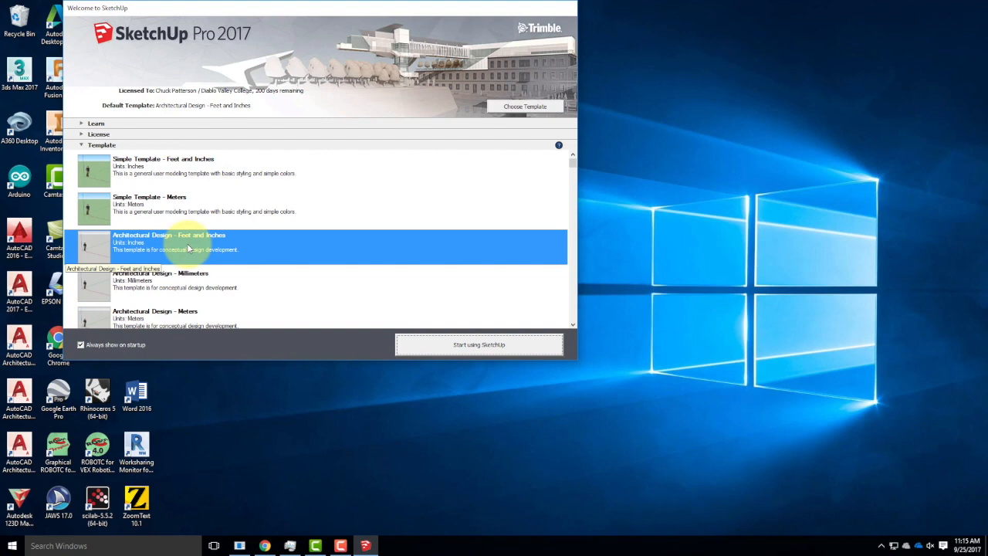
{"action": "left_click", "coordinate": [478, 346]}
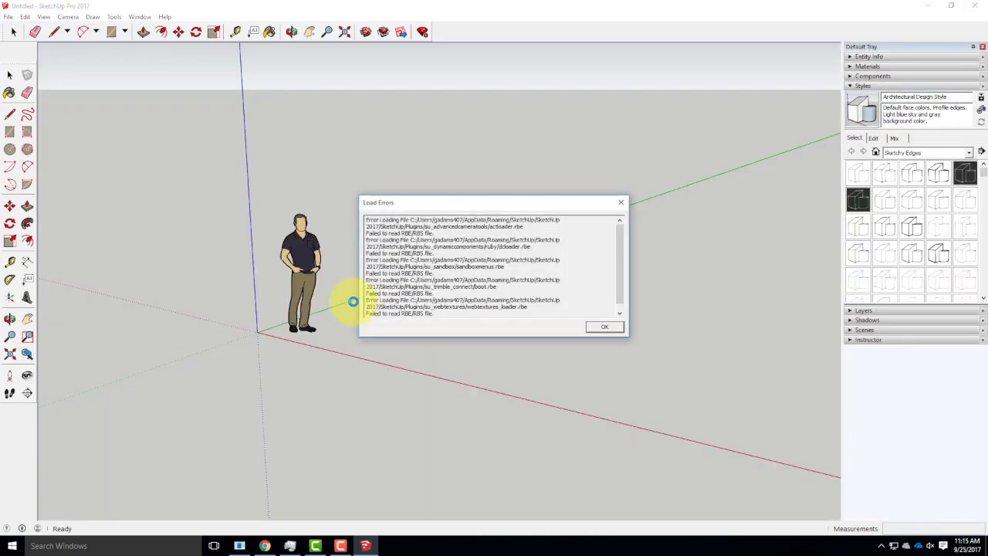
Step: Dismiss the load errors and delete the default person figure from the model
{"action": "left_click", "coordinate": [606, 326]}
{"action": "left_click", "coordinate": [369, 202]}
{"action": "left_click", "coordinate": [305, 284]}
{"action": "key", "text": "Delete"}
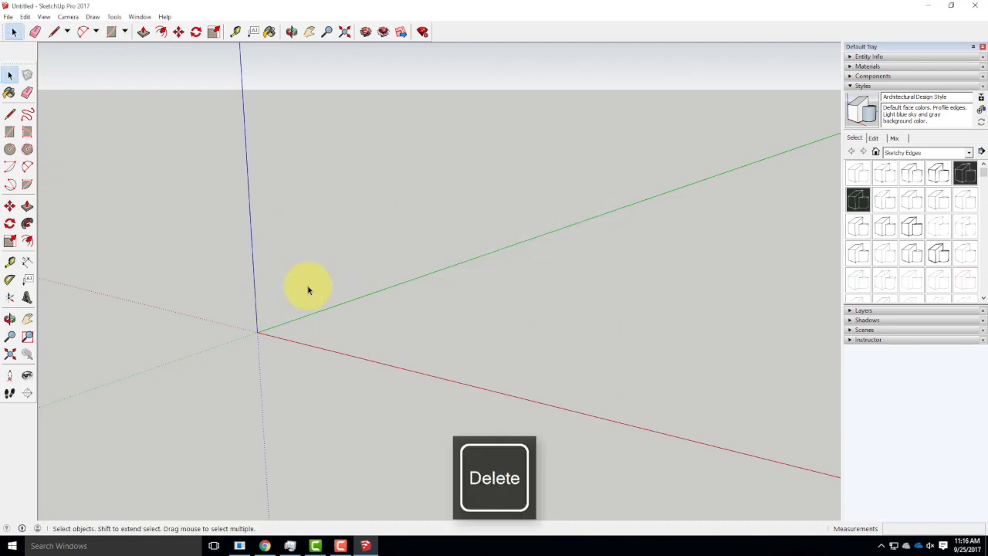
Step: Start adding a geo-location to the model and search the map for Hawaii
{"action": "left_click", "coordinate": [8, 16]}
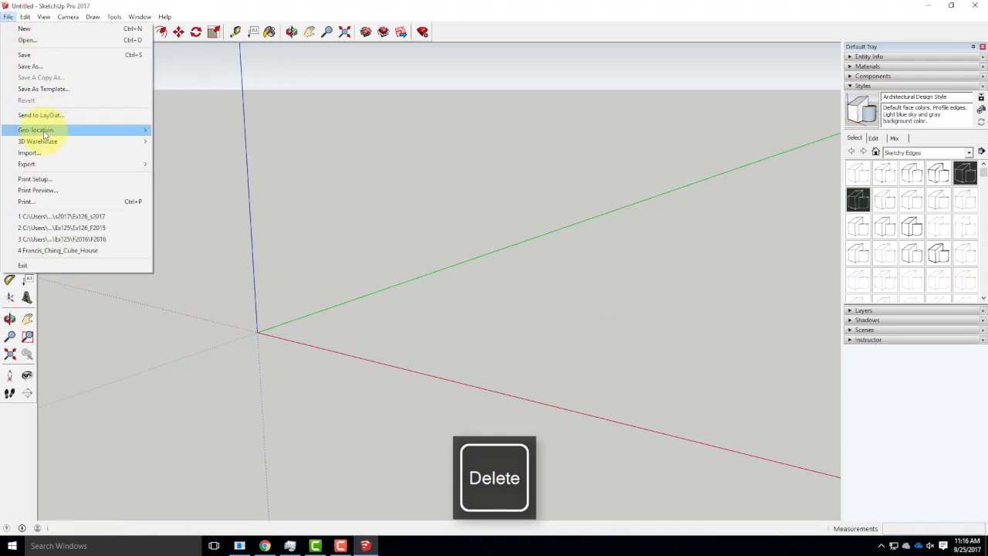
{"action": "mouse_move", "coordinate": [44, 135]}
{"action": "left_click", "coordinate": [172, 131]}
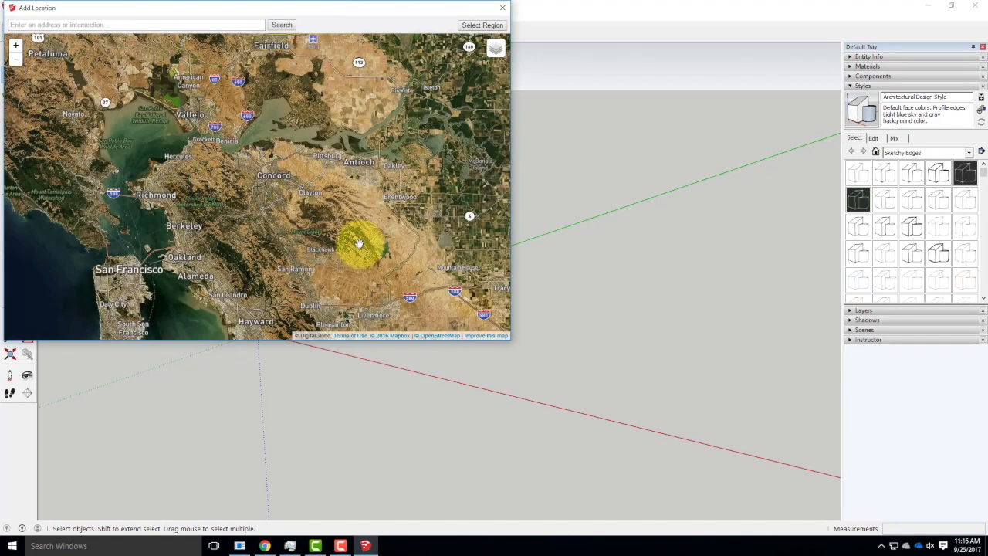
{"action": "left_click", "coordinate": [94, 24]}
{"action": "type", "text": "Hawaii"}
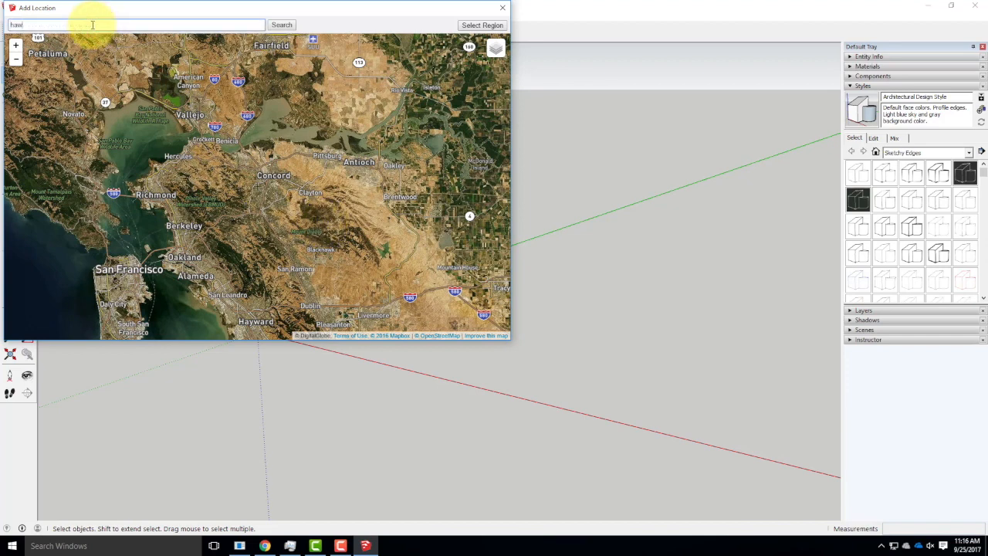
{"action": "key", "text": "Return"}
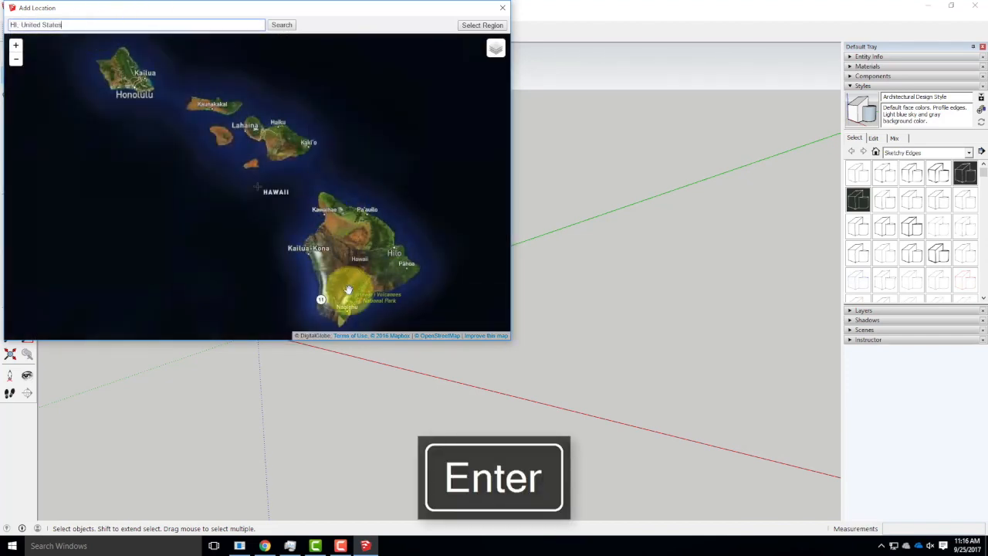
Step: Select a small square region of bare ground on the island of Hawaii and grab it into the model
{"action": "scroll", "coordinate": [358, 269], "scroll_direction": "up", "scroll_amount": 5}
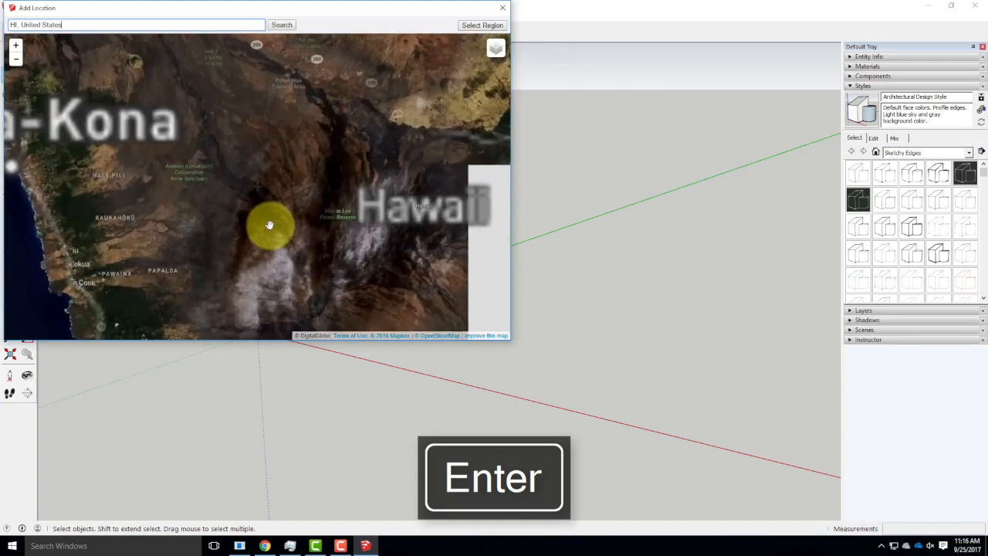
{"action": "scroll", "coordinate": [263, 177], "scroll_direction": "up", "scroll_amount": 3}
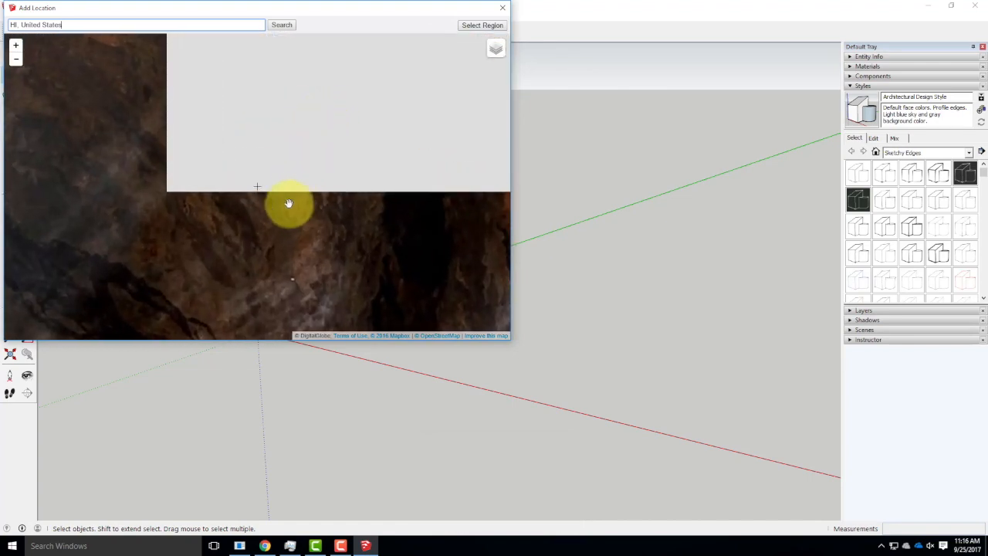
{"action": "scroll", "coordinate": [224, 212], "scroll_direction": "up", "scroll_amount": 2}
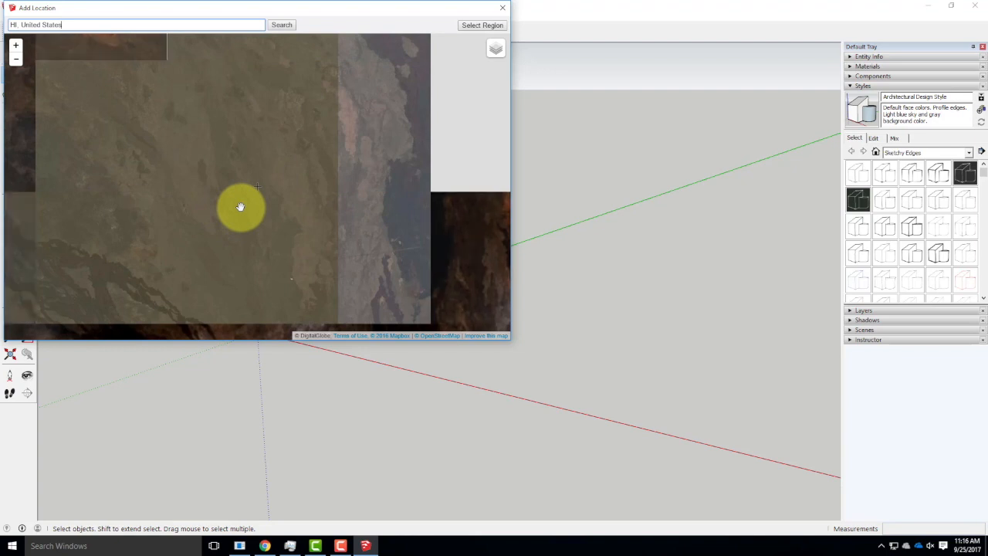
{"action": "scroll", "coordinate": [257, 200], "scroll_direction": "up", "scroll_amount": 1}
{"action": "scroll", "coordinate": [260, 198], "scroll_direction": "up", "scroll_amount": 2}
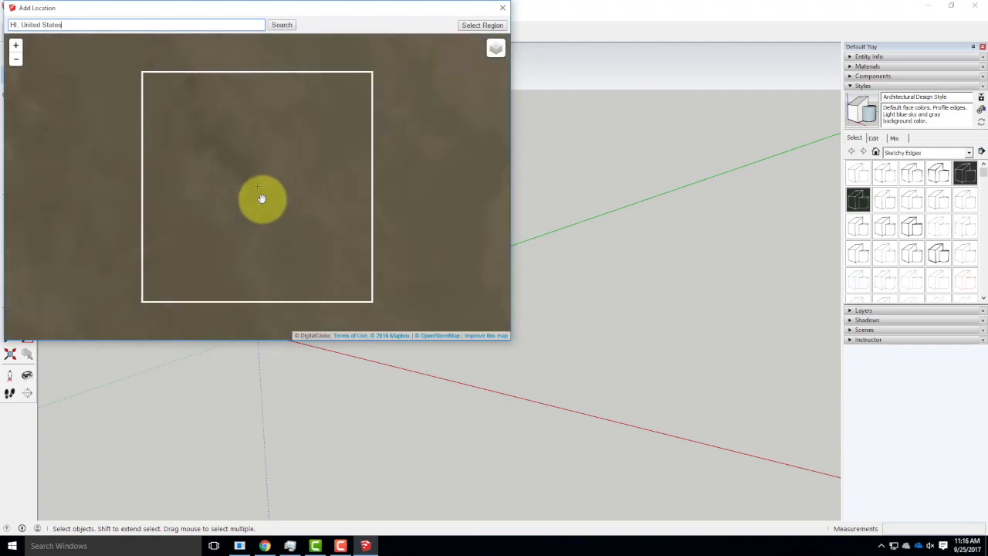
{"action": "scroll", "coordinate": [276, 194], "scroll_direction": "up", "scroll_amount": 2}
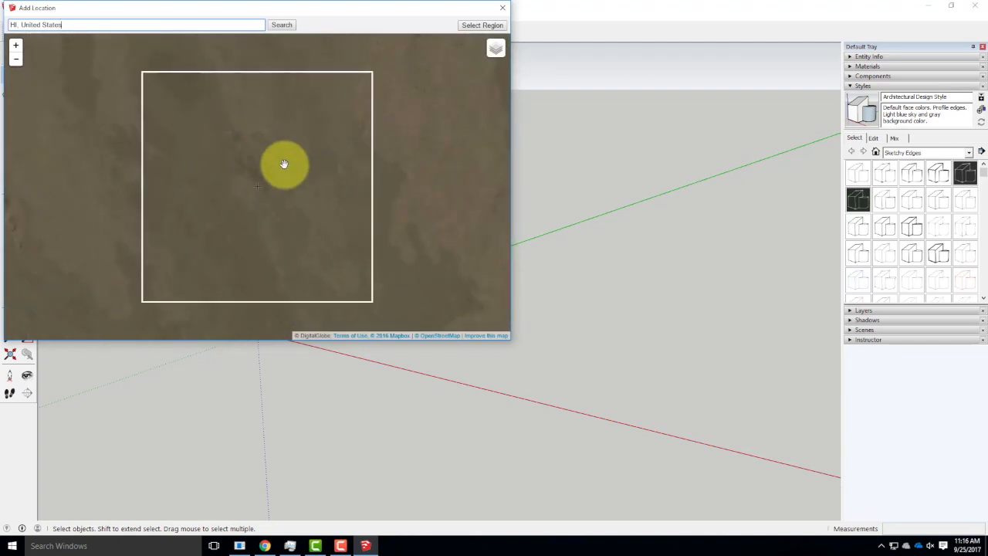
{"action": "left_click", "coordinate": [481, 25]}
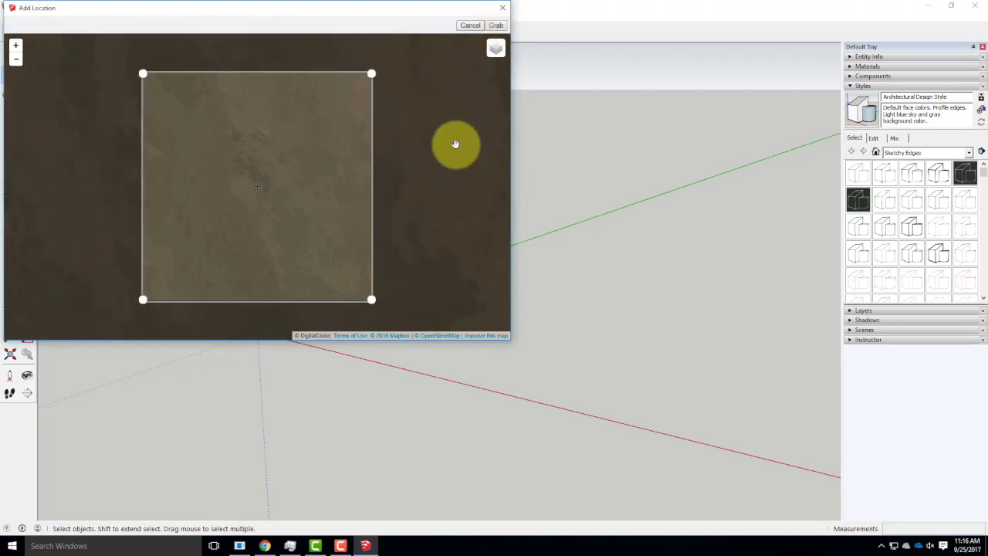
{"action": "left_click", "coordinate": [502, 8]}
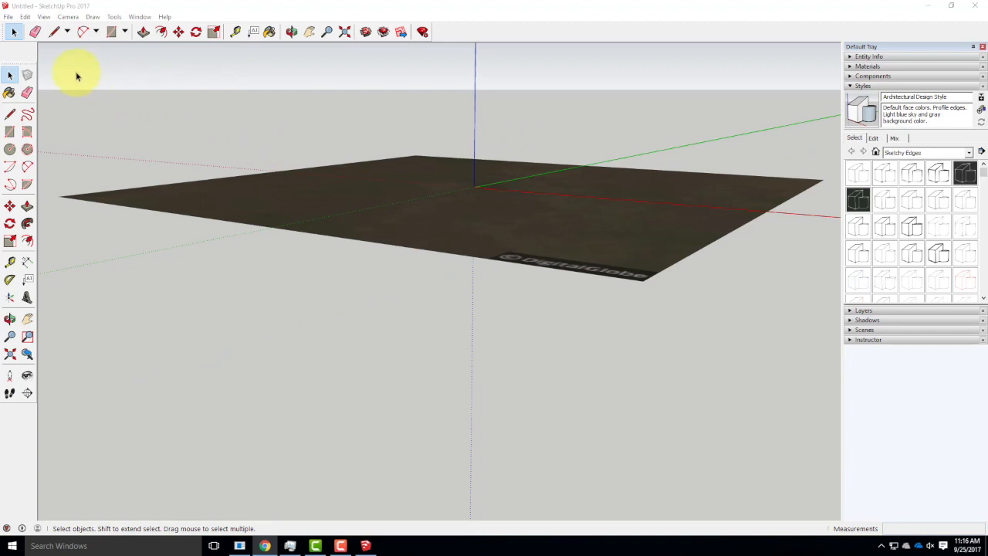
Step: Show the 3D terrain for the imported geo-location
{"action": "left_click", "coordinate": [7, 16]}
{"action": "mouse_move", "coordinate": [53, 130]}
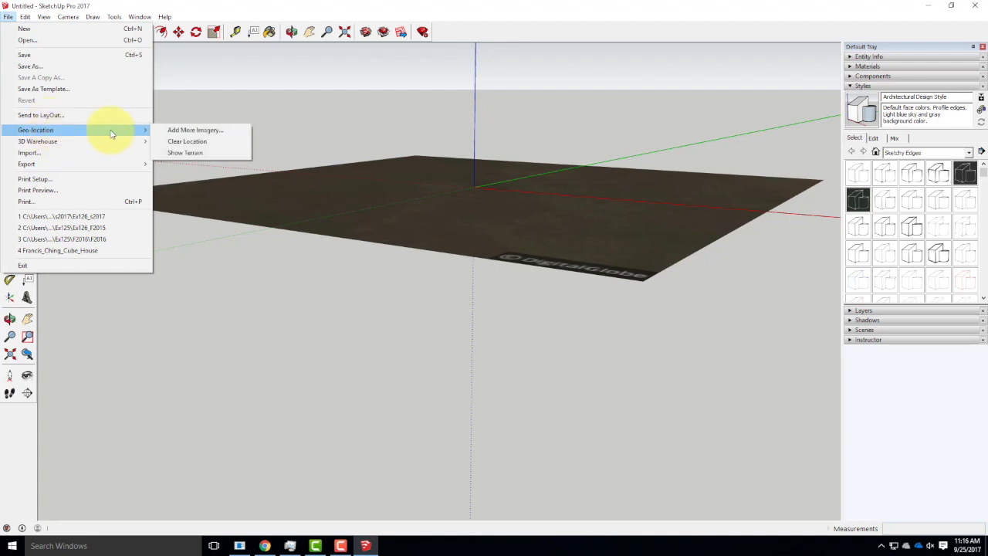
{"action": "left_click", "coordinate": [185, 152]}
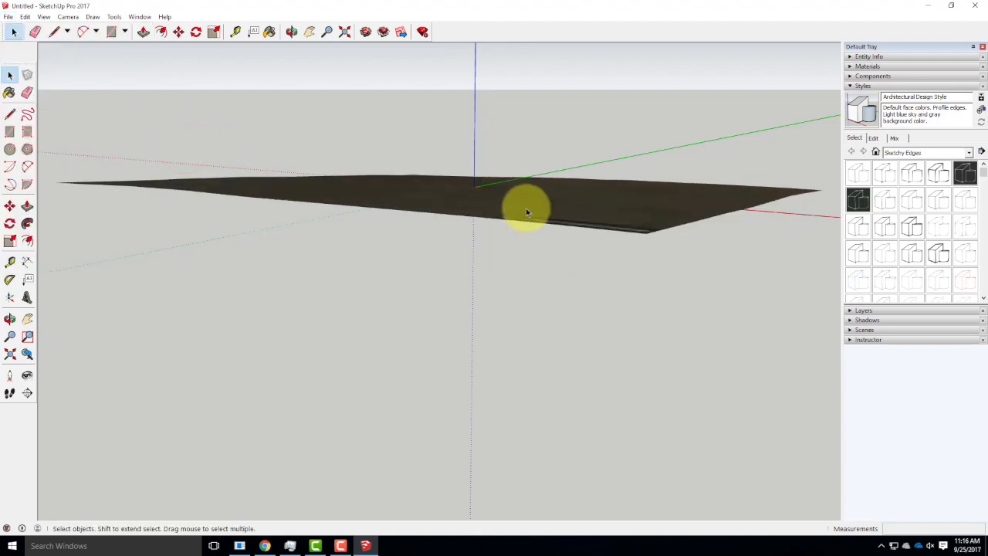
Step: Try to delete the imported terrain
{"action": "left_click", "coordinate": [396, 192]}
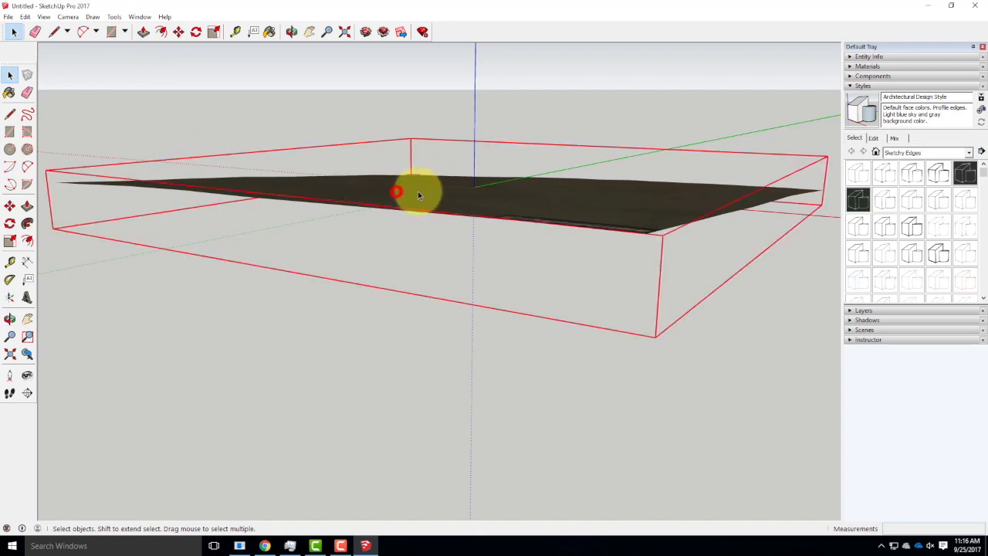
{"action": "key", "text": "Delete"}
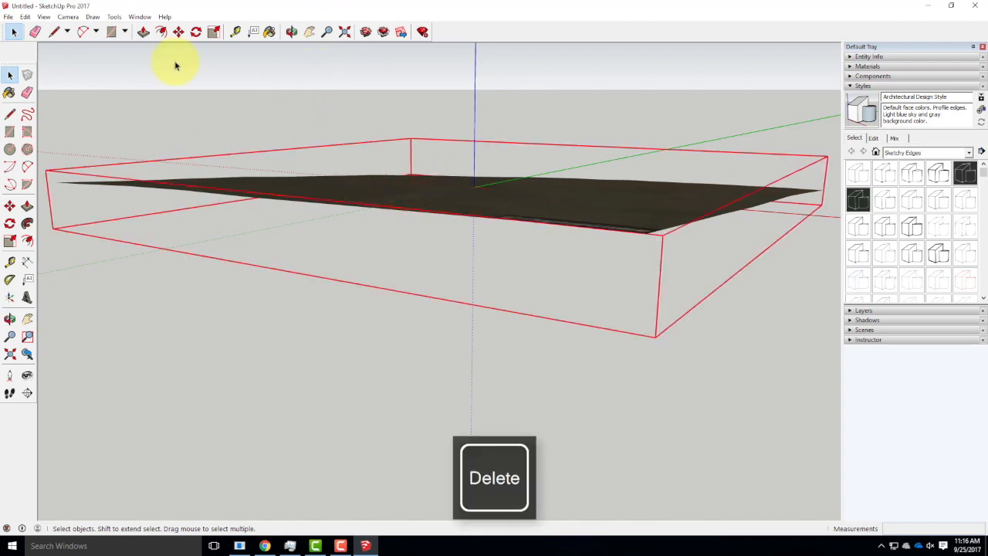
{"action": "left_click", "coordinate": [17, 31]}
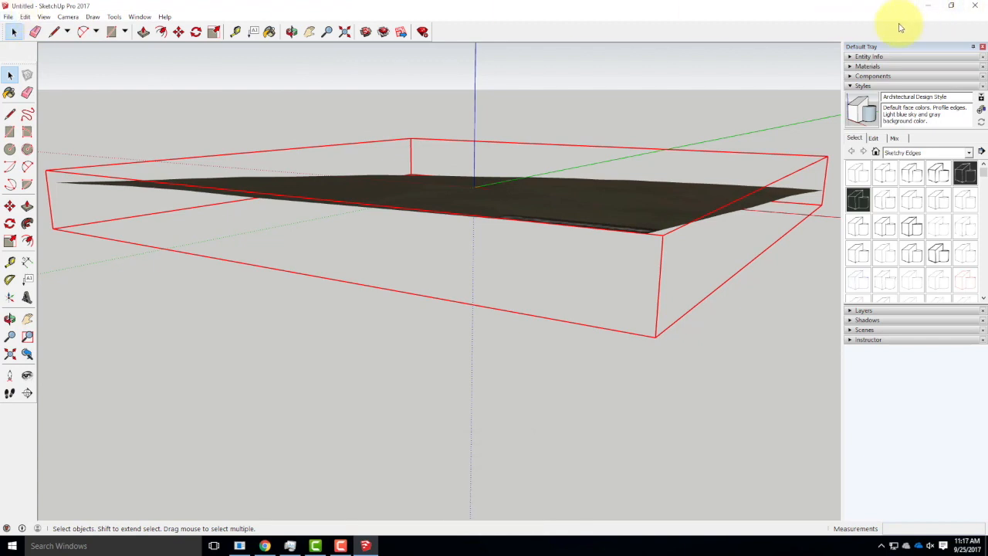
Step: Close SketchUp without saving and start a new Rhino file from the Large Objects - Inches template
{"action": "left_click", "coordinate": [972, 6]}
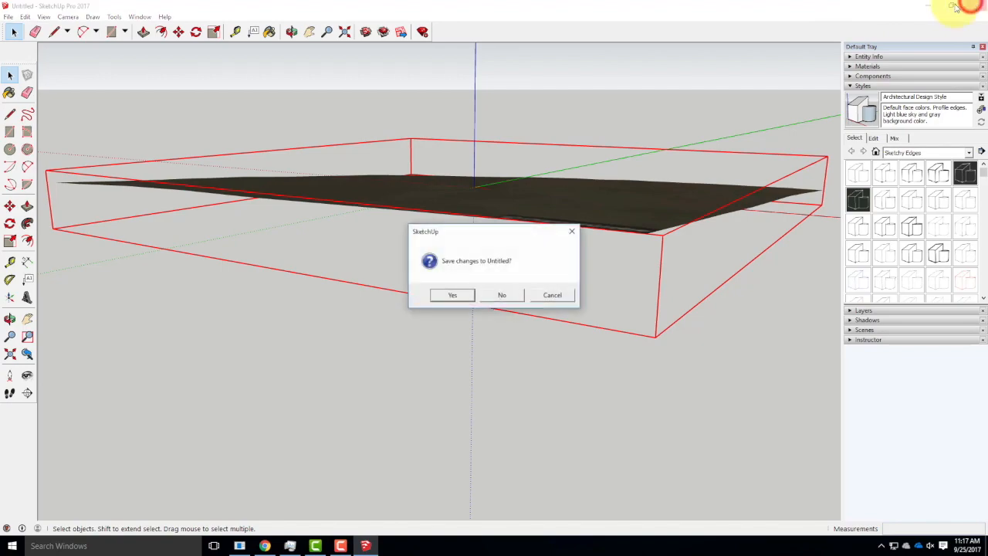
{"action": "left_click", "coordinate": [512, 298]}
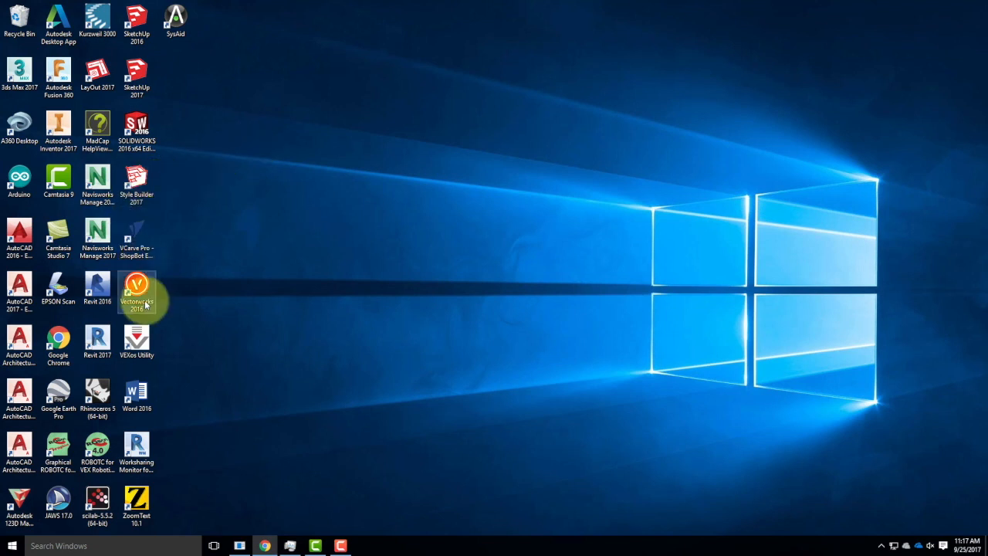
{"action": "double_click", "coordinate": [98, 392]}
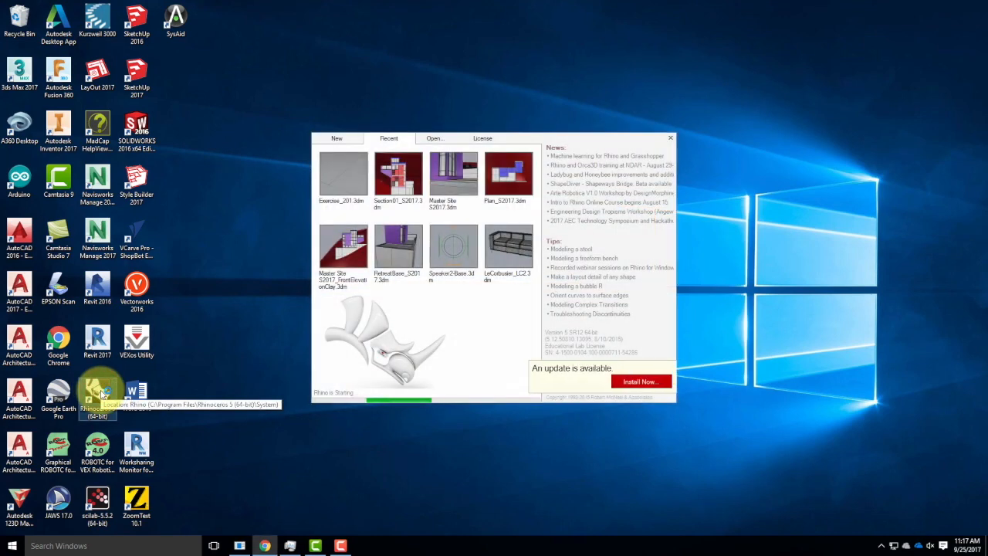
{"action": "left_click", "coordinate": [340, 138]}
{"action": "left_click", "coordinate": [367, 189]}
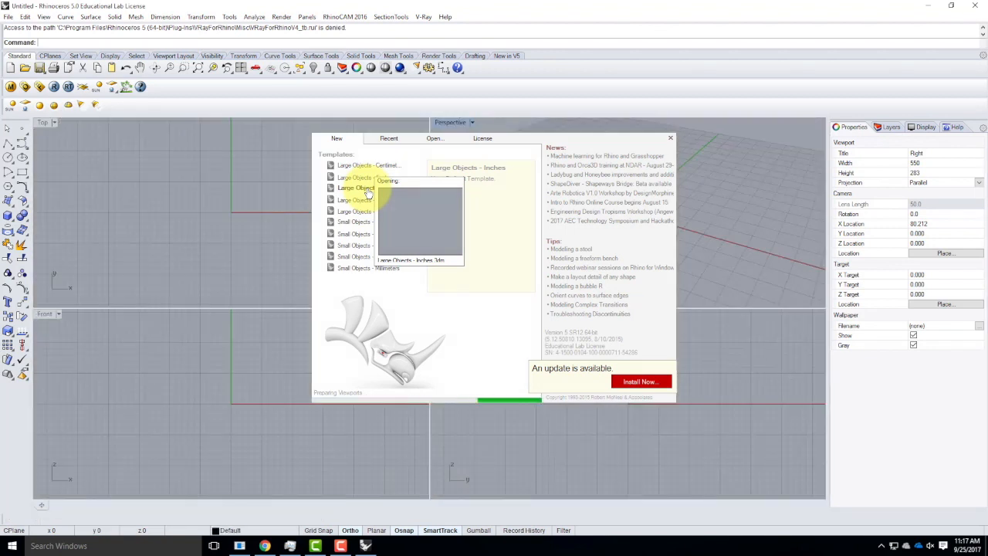
{"action": "left_click", "coordinate": [368, 189]}
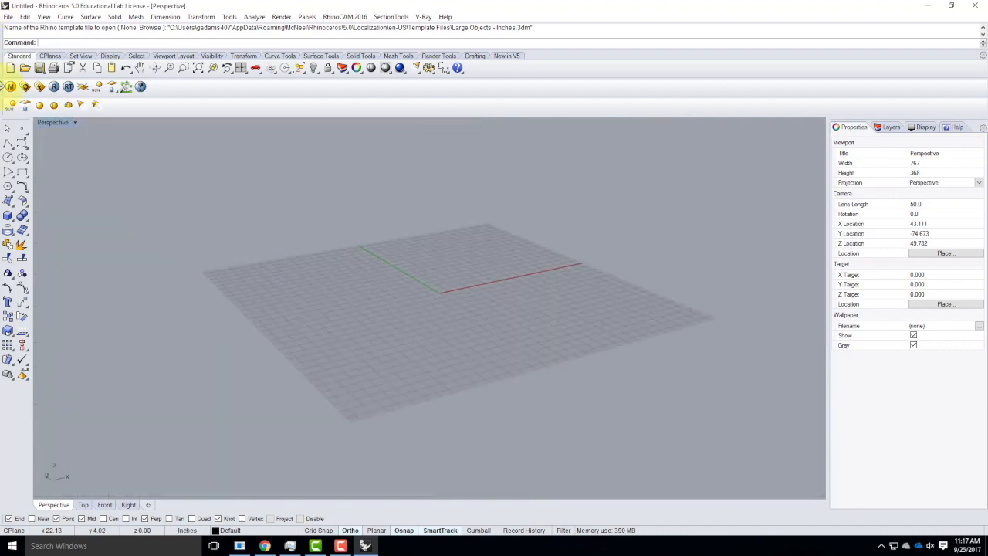
Step: Import the SketchUp model Hawaii_Example_Terrain from the Live - A136 Exercises Ex211 folder, bringing its faces in as mesh
{"action": "left_click", "coordinate": [10, 17]}
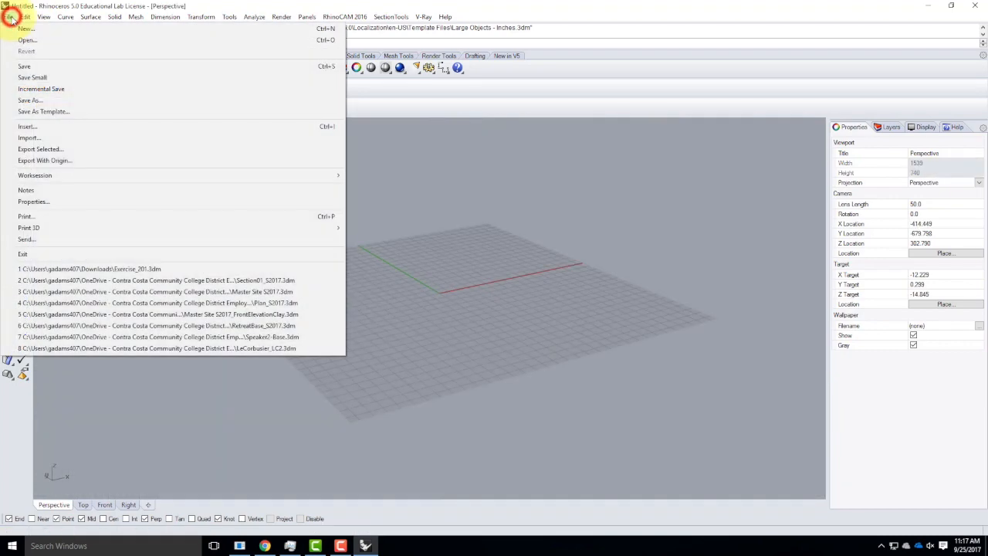
{"action": "left_click", "coordinate": [36, 140]}
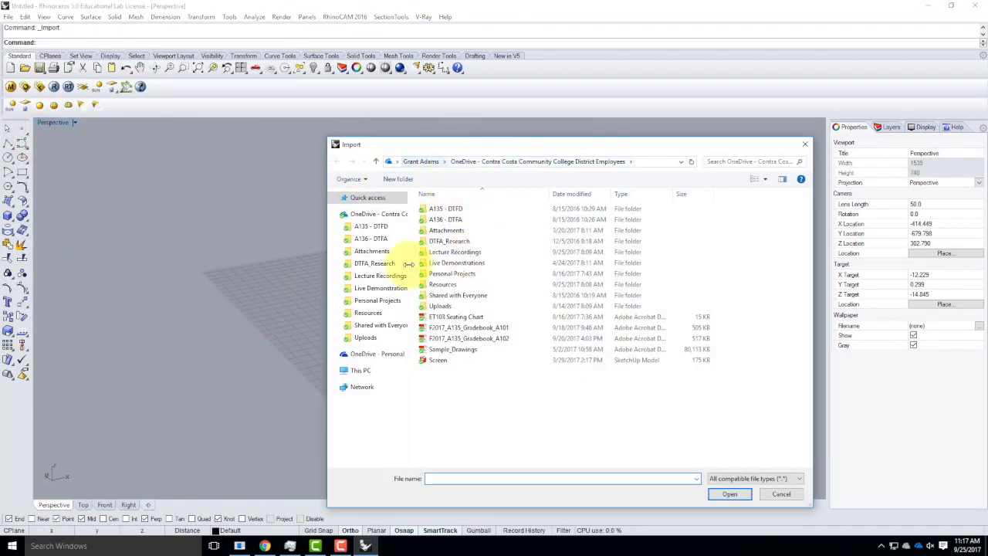
{"action": "double_click", "coordinate": [442, 263]}
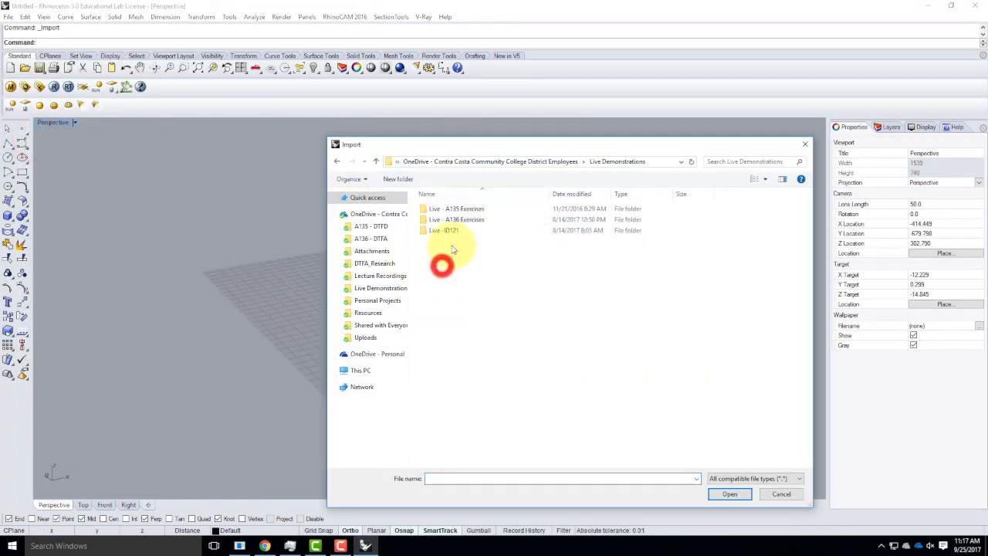
{"action": "double_click", "coordinate": [462, 222]}
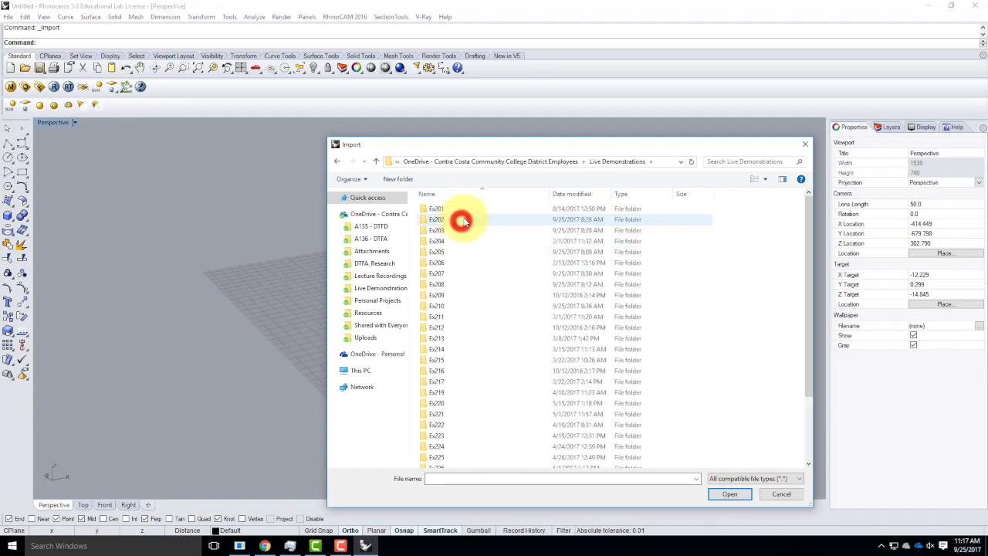
{"action": "double_click", "coordinate": [437, 317]}
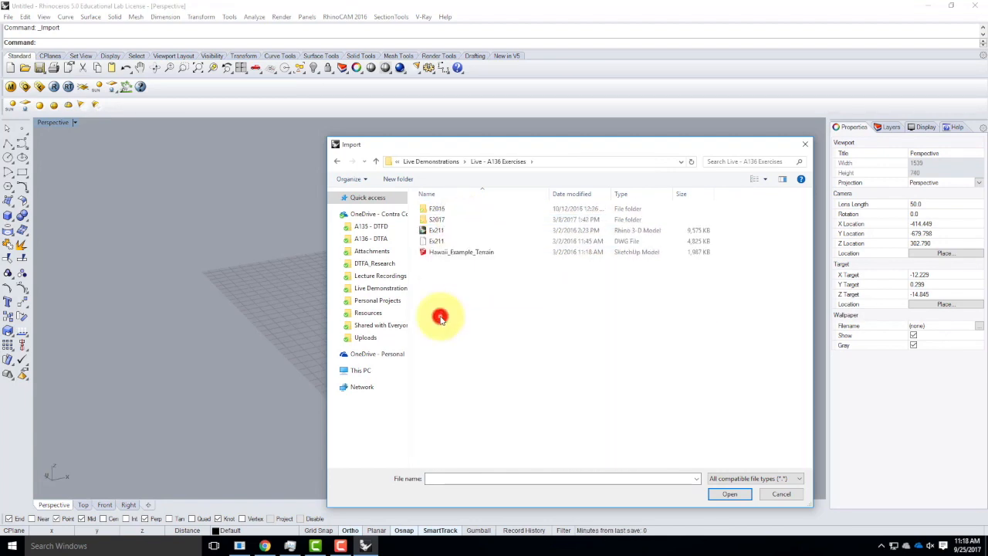
{"action": "left_click", "coordinate": [461, 253]}
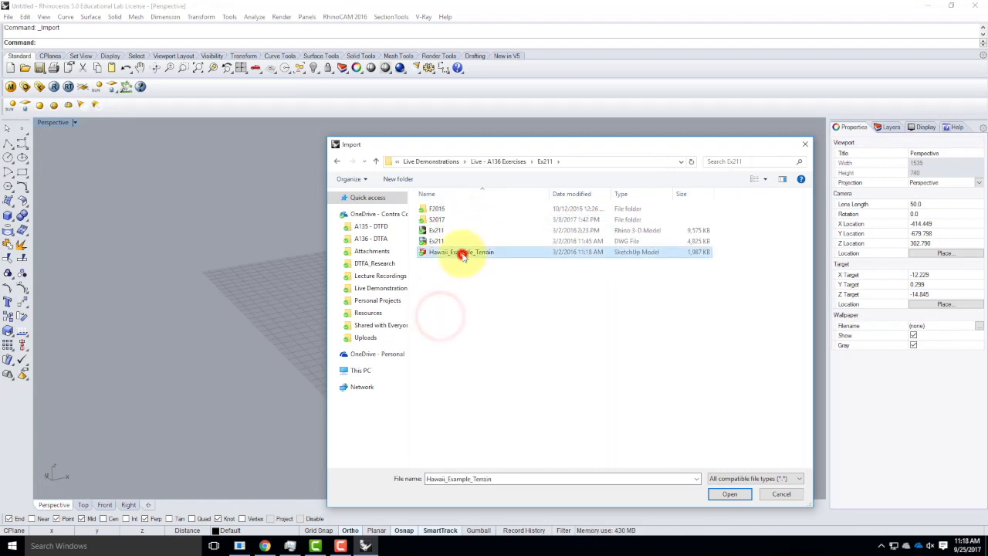
{"action": "left_click", "coordinate": [739, 494]}
{"action": "left_click_drag", "start_coordinate": [317, 169], "coordinate": [323, 185]}
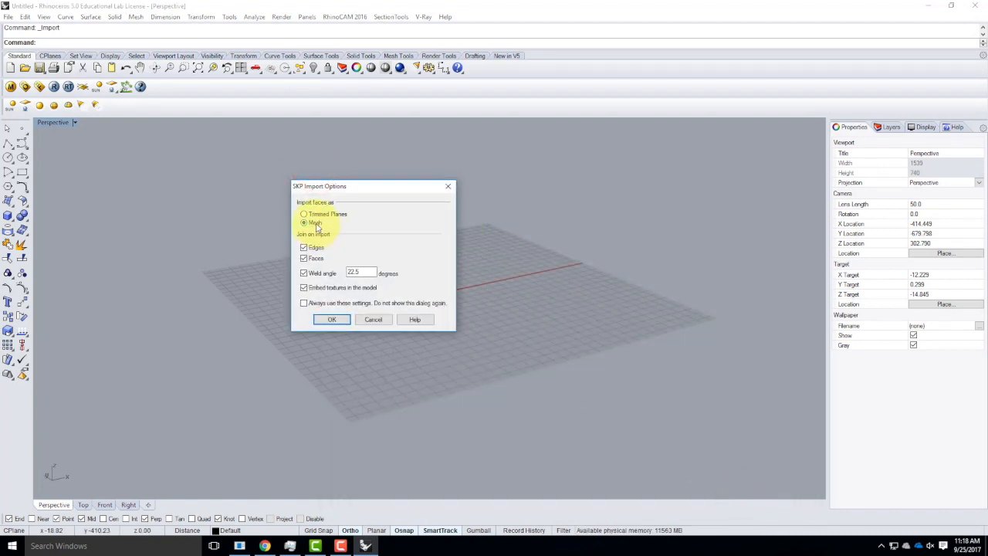
{"action": "left_click", "coordinate": [334, 320]}
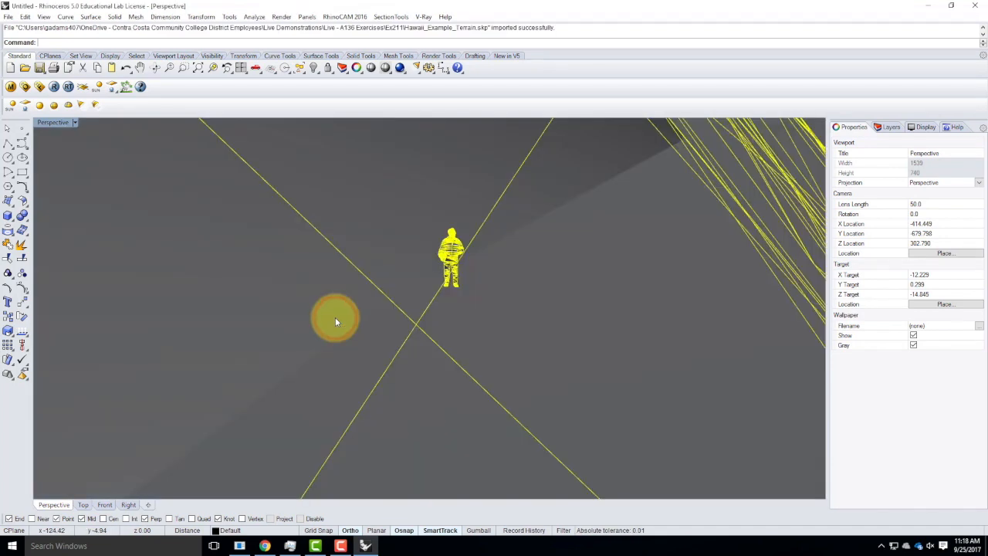
Step: Delete the imported human figure block and the flat plane mesh cutting through the terrain
{"action": "left_click", "coordinate": [453, 250]}
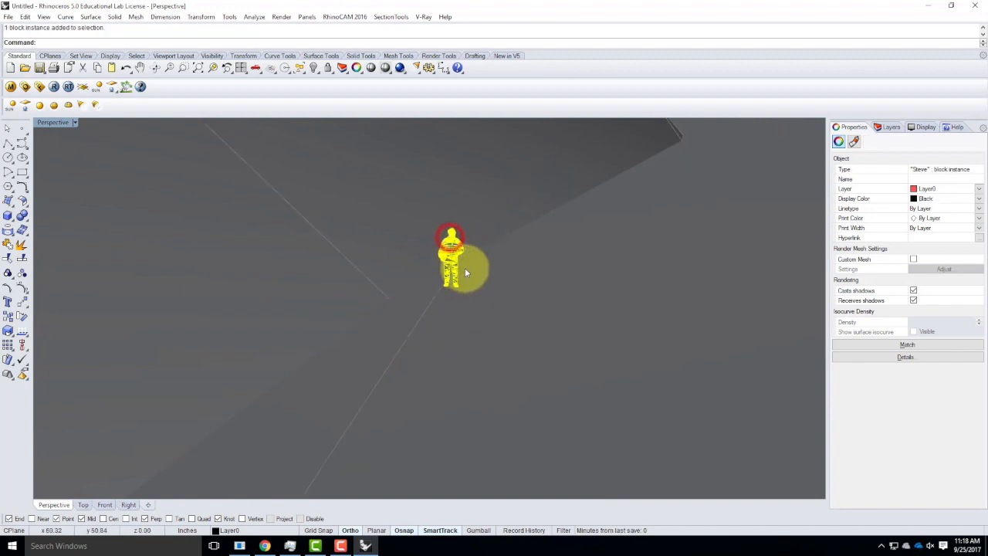
{"action": "key", "text": "Delete"}
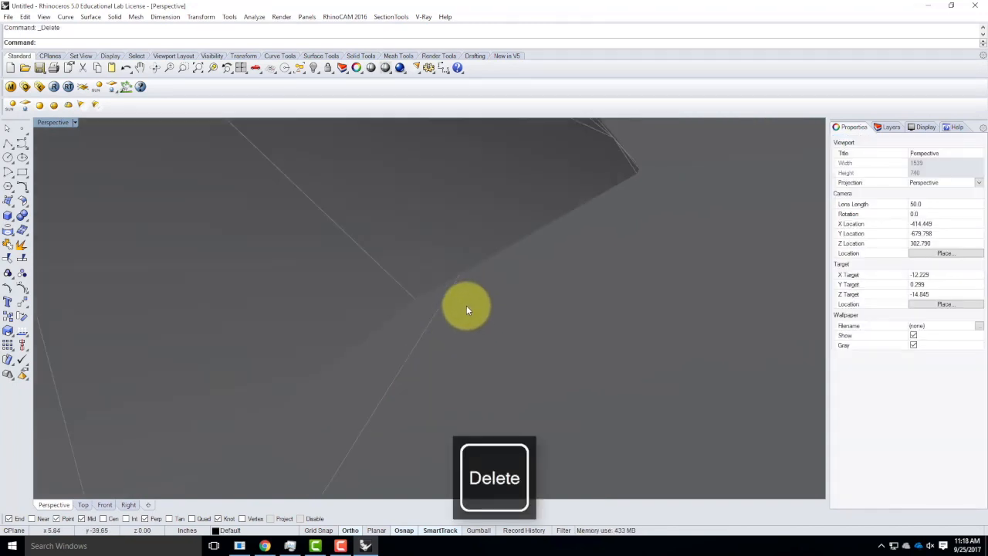
{"action": "scroll", "coordinate": [467, 304], "scroll_direction": "down", "scroll_amount": 5}
{"action": "scroll", "coordinate": [609, 322], "scroll_direction": "down", "scroll_amount": 3}
{"action": "right_click_drag", "start_coordinate": [617, 326], "coordinate": [464, 335]}
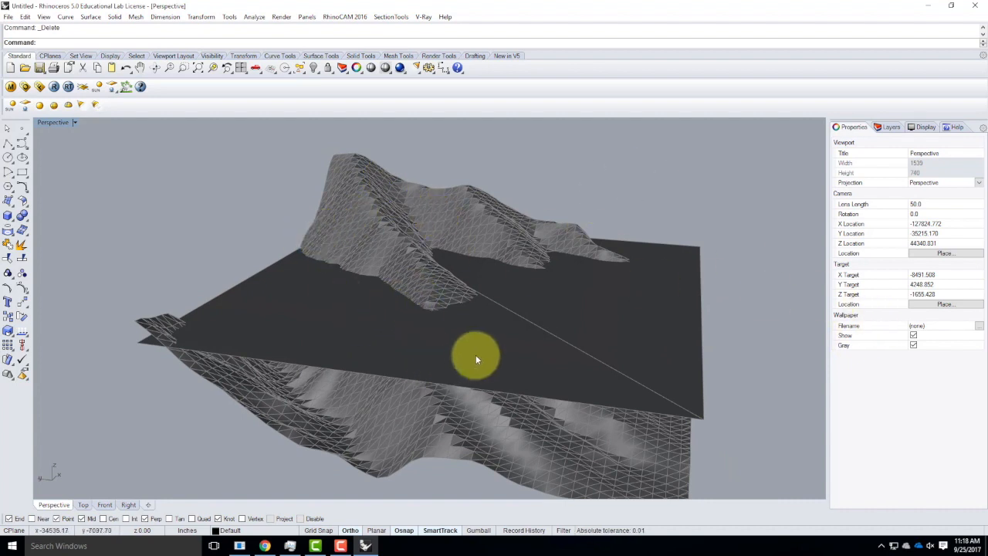
{"action": "left_click", "coordinate": [661, 325]}
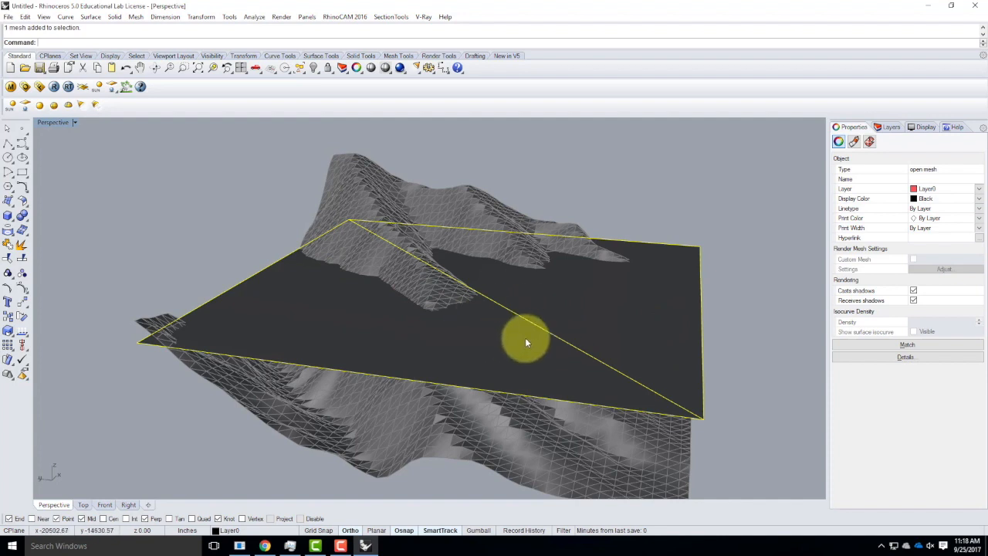
{"action": "key", "text": "Delete"}
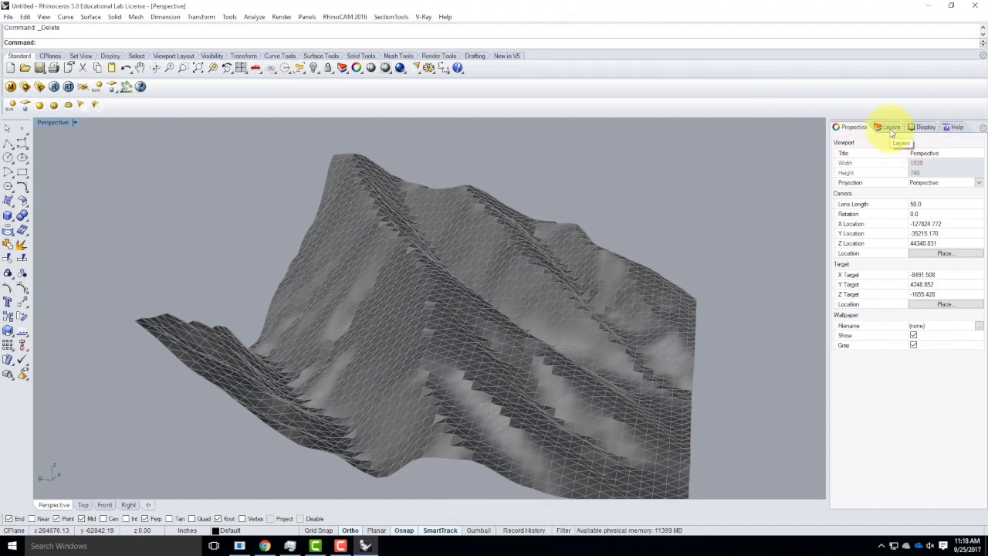
Step: Create a new layer named SketchUp
{"action": "left_click", "coordinate": [890, 128]}
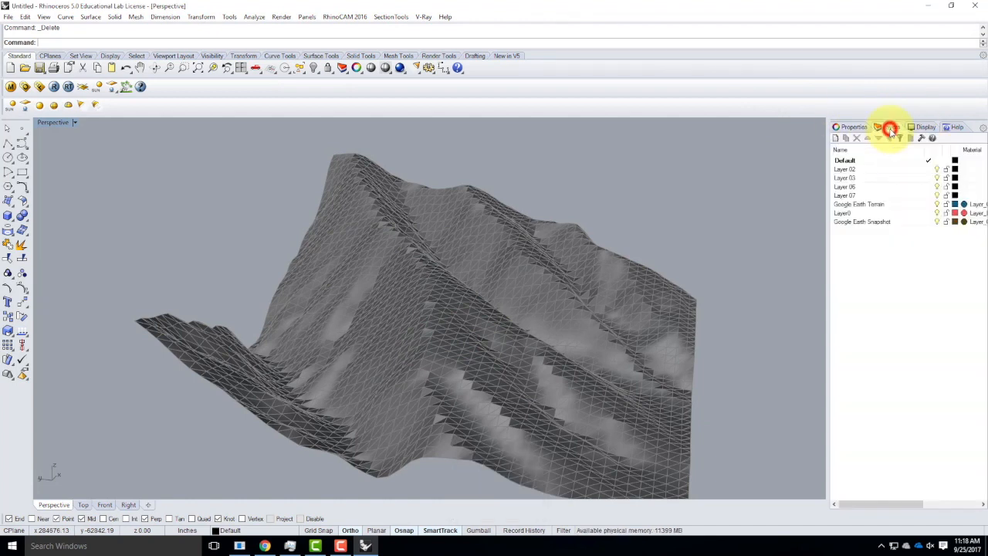
{"action": "left_click", "coordinate": [835, 139]}
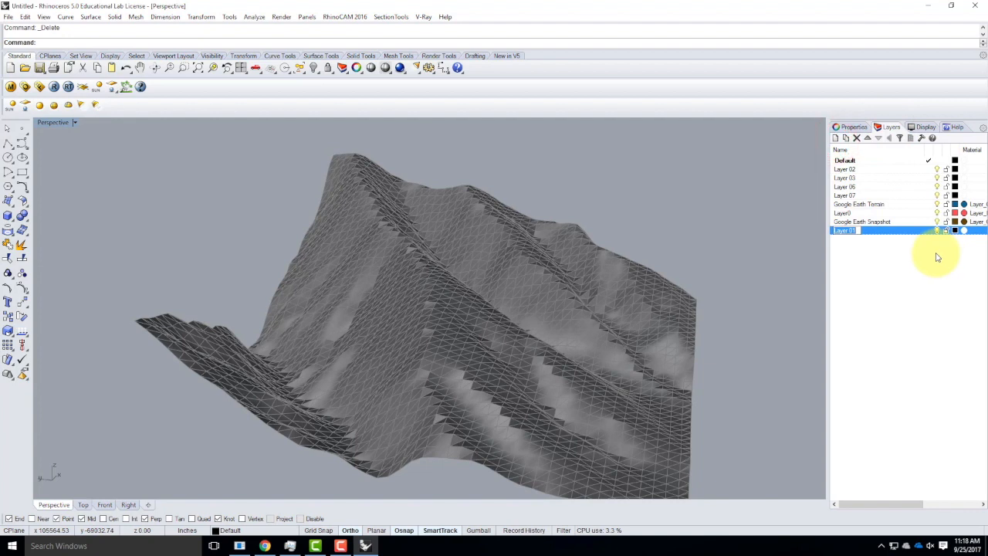
{"action": "type", "text": "SketchUp"}
{"action": "left_click", "coordinate": [901, 287]}
Step: Nest the Google Earth Terrain, Layer0 and Google Earth Snapshot layers under the SketchUp layer
{"action": "left_click", "coordinate": [862, 206]}
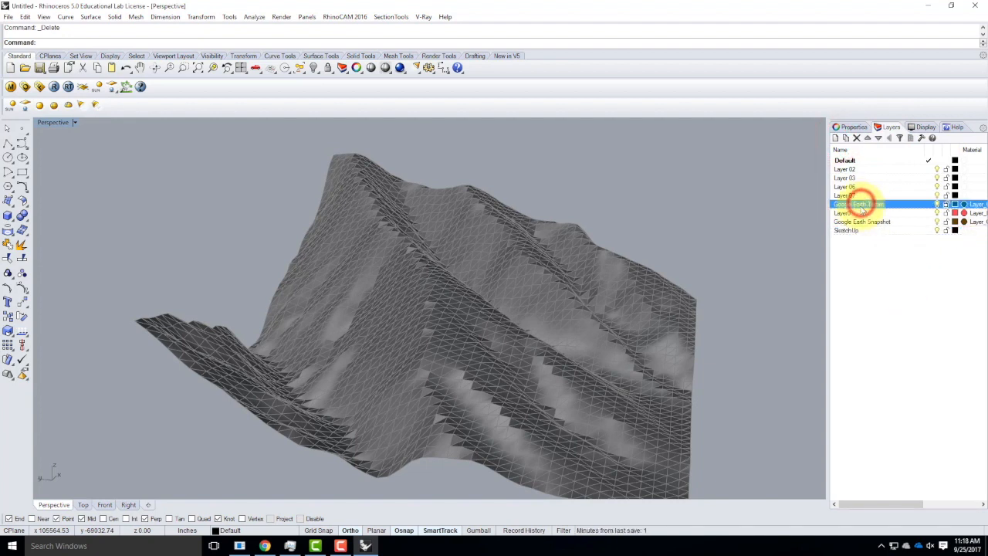
{"action": "left_click", "coordinate": [853, 213], "text": "ctrl"}
{"action": "left_click", "coordinate": [865, 222], "text": "ctrl"}
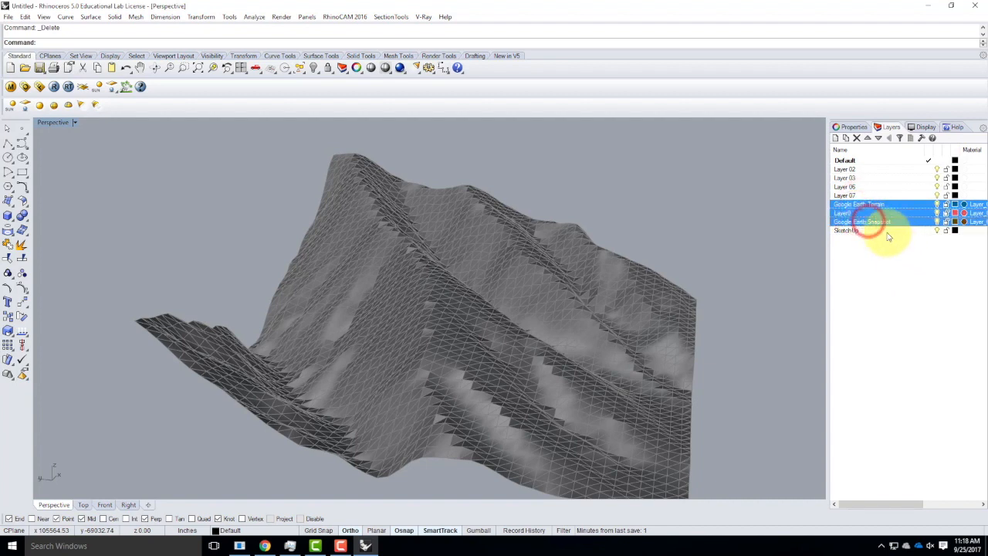
{"action": "mouse_move", "coordinate": [856, 204]}
{"action": "left_mouse_down"}
{"action": "mouse_move", "coordinate": [860, 238]}
{"action": "mouse_move", "coordinate": [854, 232]}
{"action": "left_mouse_up"}
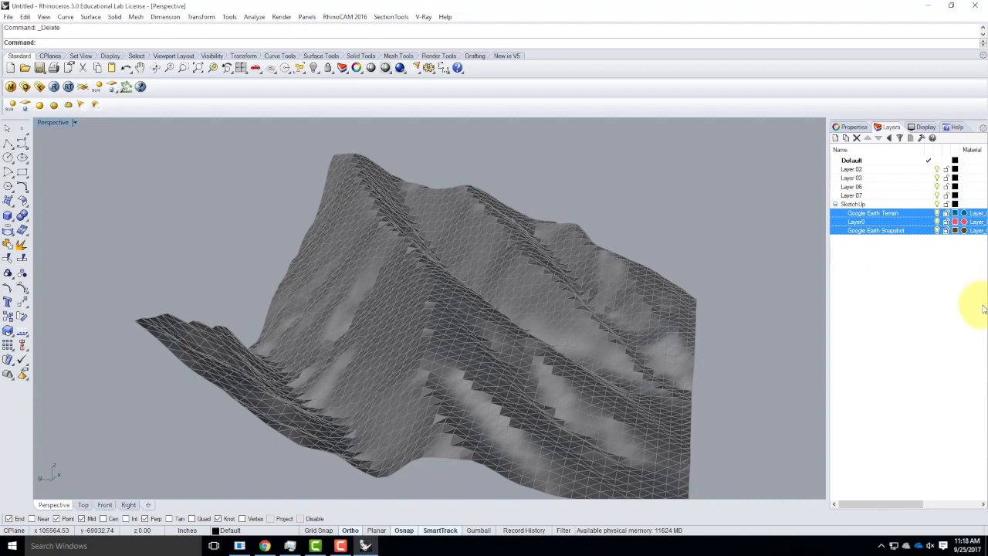
Step: Toggle the SketchUp layer's visibility off and back on, and collapse its sublayers
{"action": "left_click", "coordinate": [916, 205]}
{"action": "left_click", "coordinate": [909, 286]}
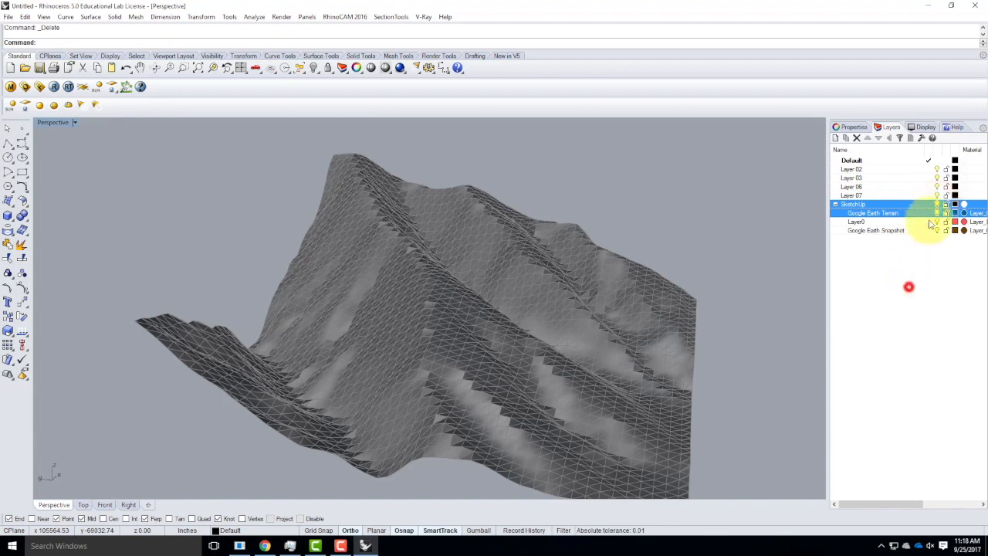
{"action": "left_click", "coordinate": [937, 203]}
{"action": "left_click", "coordinate": [936, 204]}
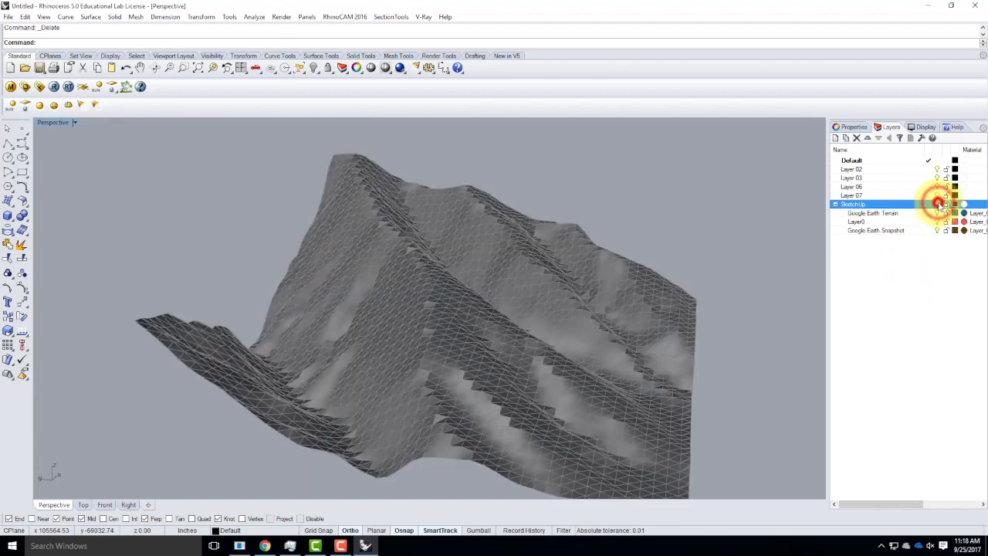
{"action": "left_click", "coordinate": [836, 205]}
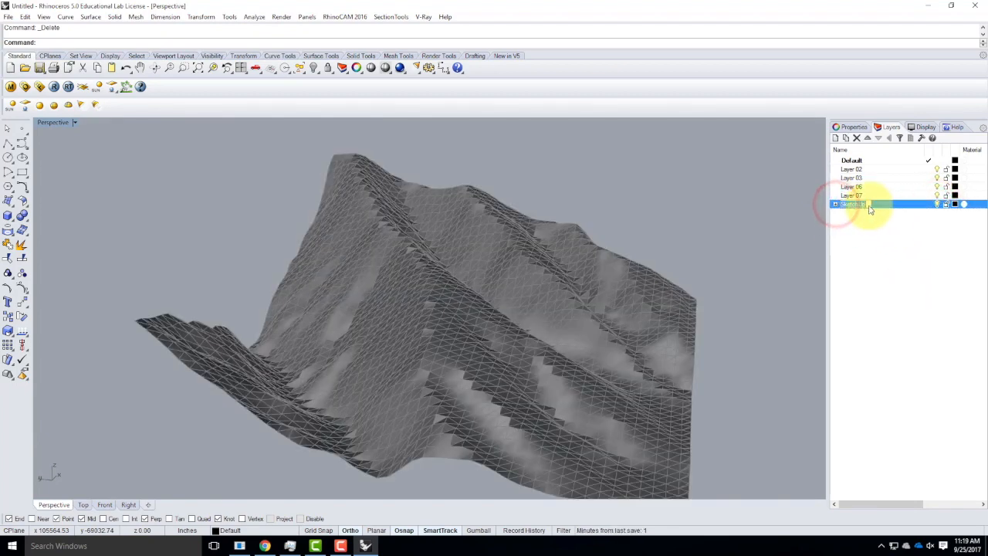
{"action": "left_click", "coordinate": [877, 234]}
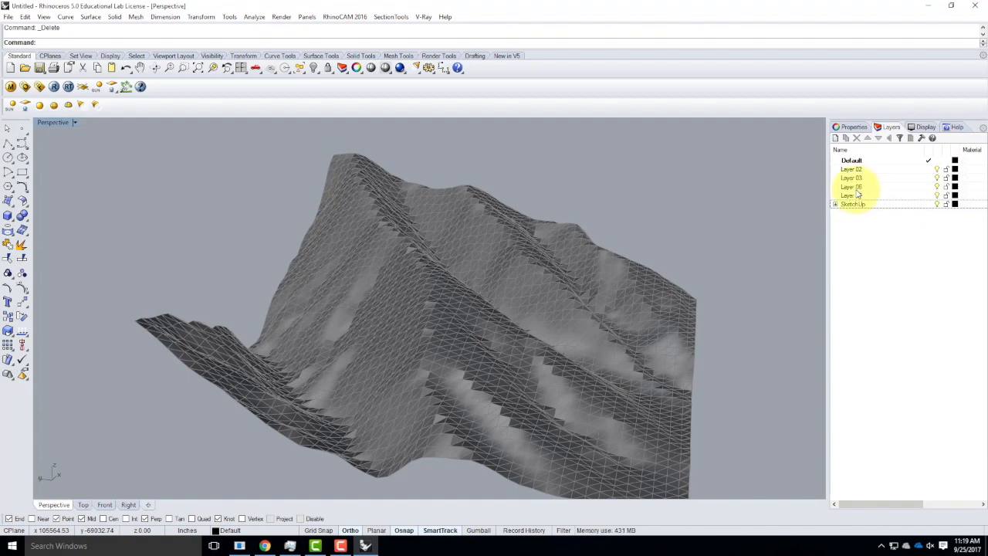
Step: Rename Layer 02 as ContourX
{"action": "right_click_drag", "start_coordinate": [546, 239], "coordinate": [502, 334]}
{"action": "scroll", "coordinate": [511, 318], "scroll_direction": "down", "scroll_amount": 4}
{"action": "scroll", "coordinate": [525, 303], "scroll_direction": "up", "scroll_amount": 7}
{"action": "right_click_drag", "start_coordinate": [555, 308], "coordinate": [617, 286]}
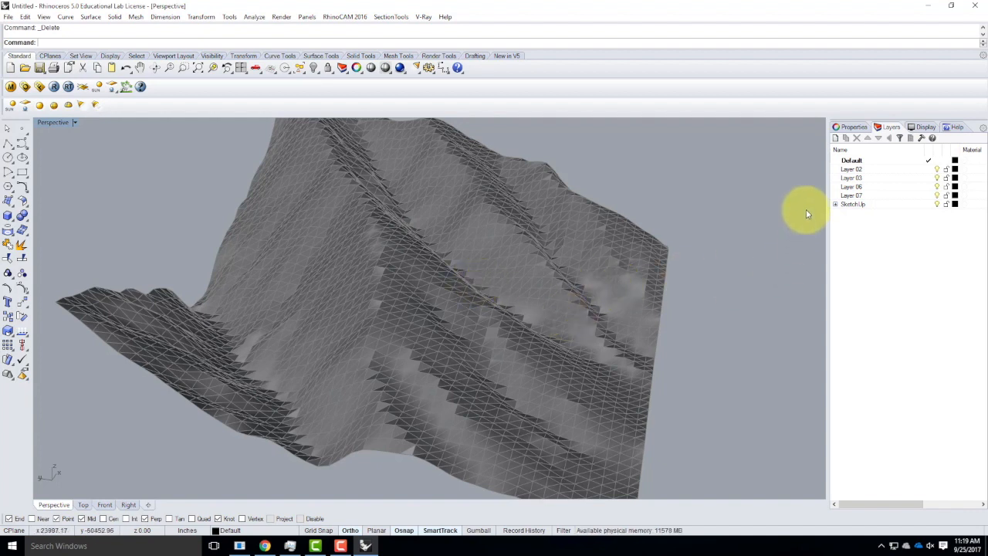
{"action": "left_click", "coordinate": [855, 162]}
{"action": "left_click", "coordinate": [856, 169]}
{"action": "left_click", "coordinate": [856, 169]}
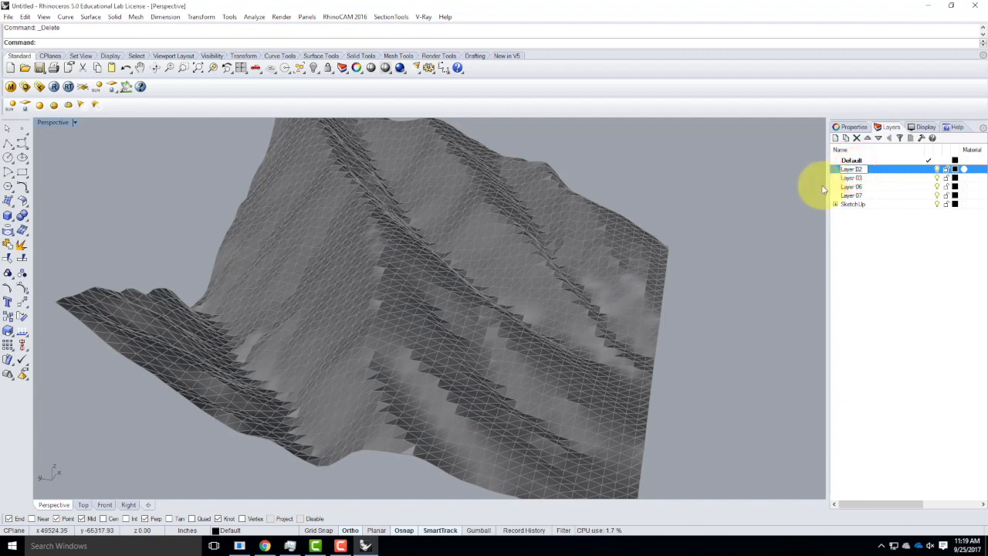
{"action": "key", "text": "ctrl+a"}
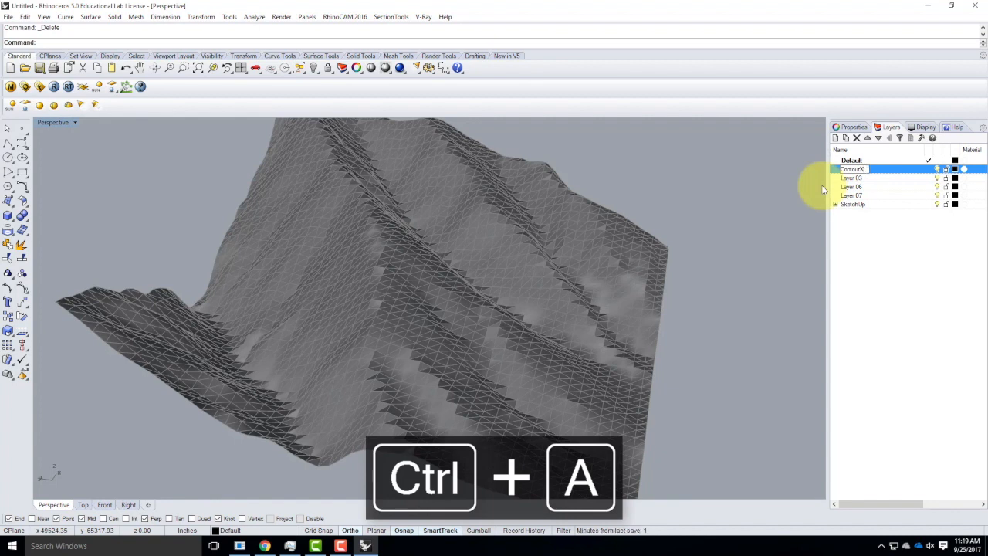
Step: Rename Layer 03 as ContourY
{"action": "left_click", "coordinate": [861, 179]}
{"action": "left_click", "coordinate": [862, 178]}
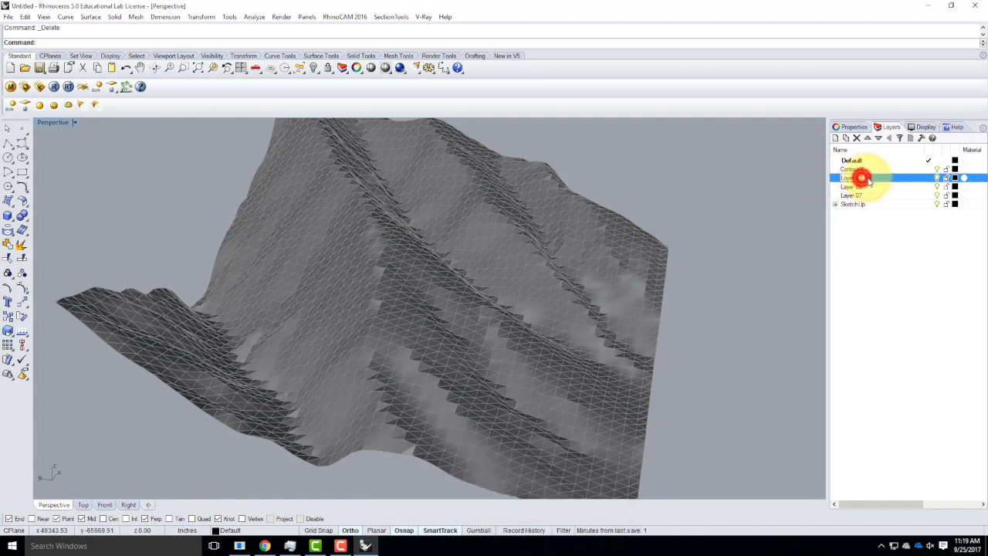
{"action": "left_click", "coordinate": [861, 178]}
{"action": "type", "text": "ContourY"}
{"action": "key", "text": "Return"}
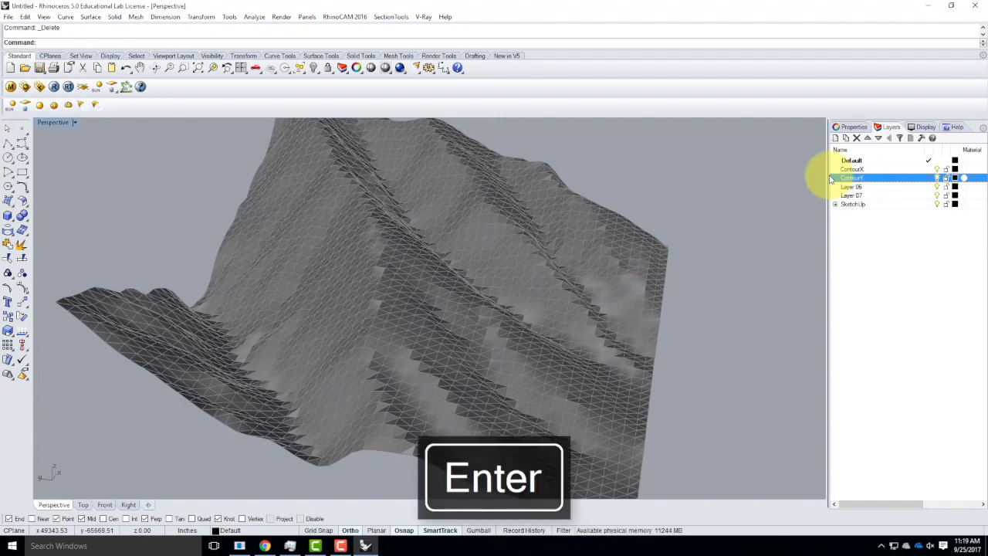
Step: With ContourX as the current layer and vertex snapping enabled, contour the terrain mesh along X from its nearest corner at 100' spacing
{"action": "mouse_move", "coordinate": [457, 219]}
{"action": "right_mouse_down"}
{"action": "mouse_move", "coordinate": [524, 255]}
{"action": "mouse_move", "coordinate": [556, 245]}
{"action": "right_mouse_up"}
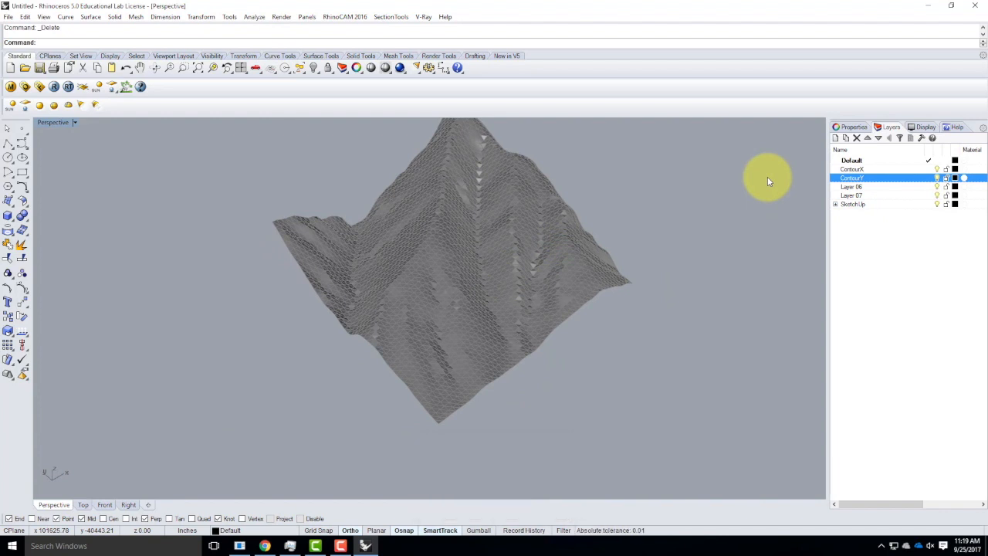
{"action": "double_click", "coordinate": [889, 169]}
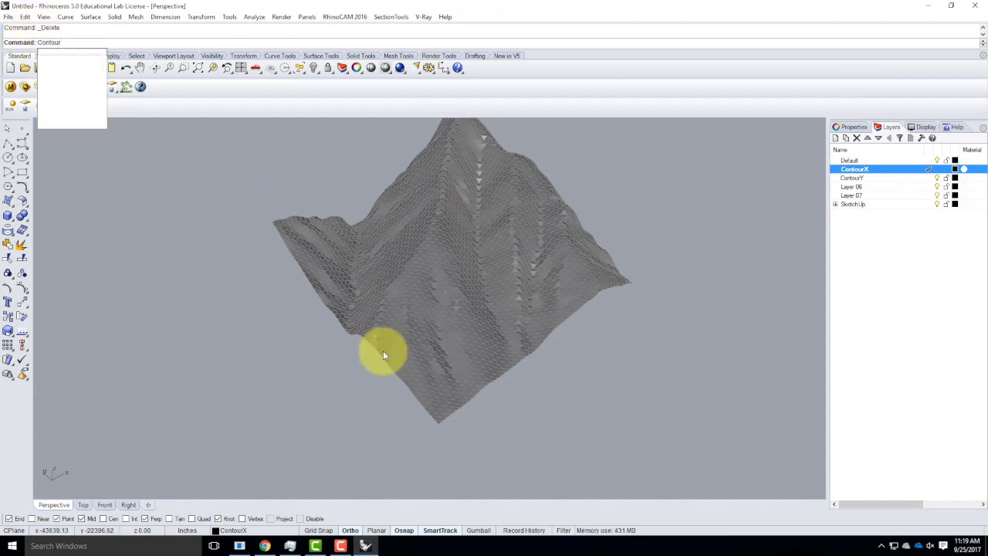
{"action": "key", "text": "Return"}
{"action": "left_click", "coordinate": [64, 16]}
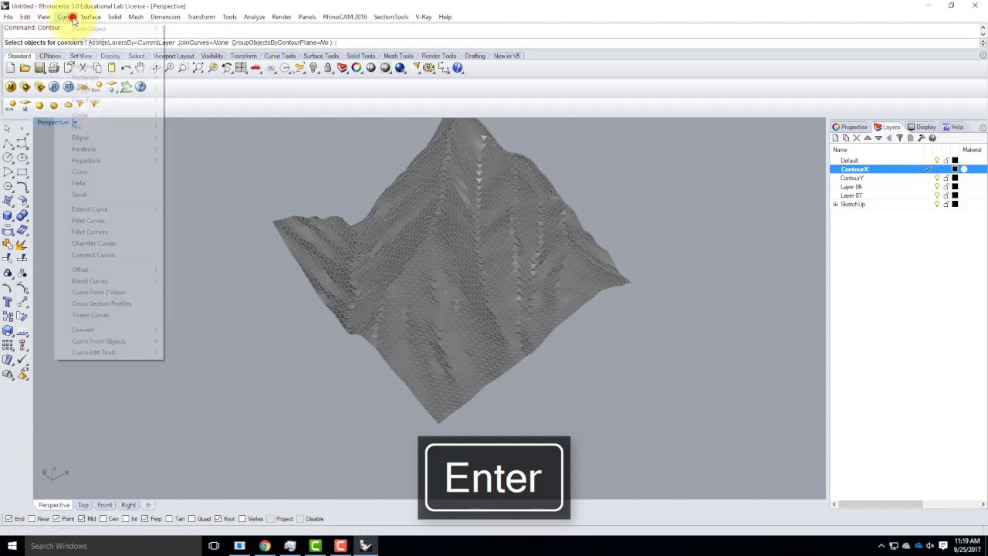
{"action": "mouse_move", "coordinate": [98, 345]}
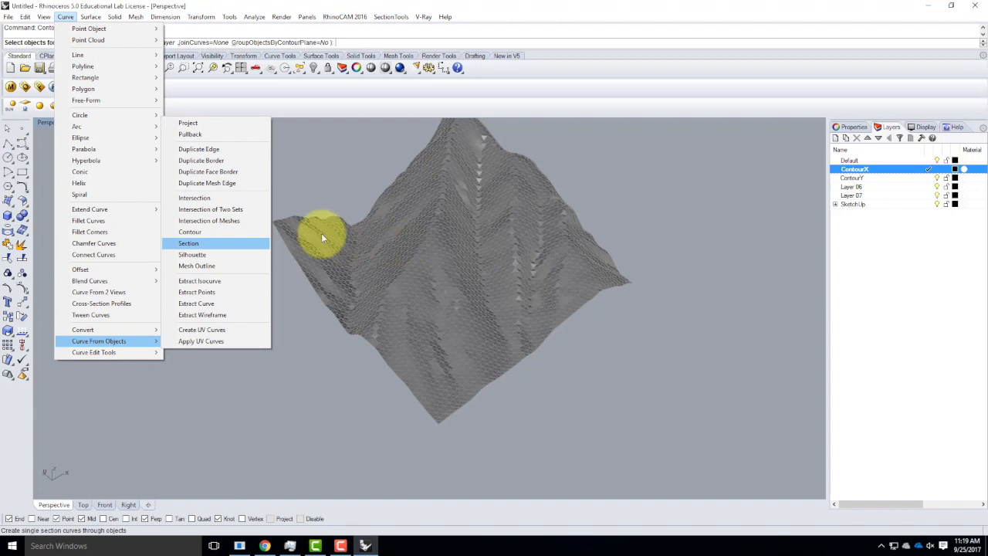
{"action": "left_click", "coordinate": [350, 166]}
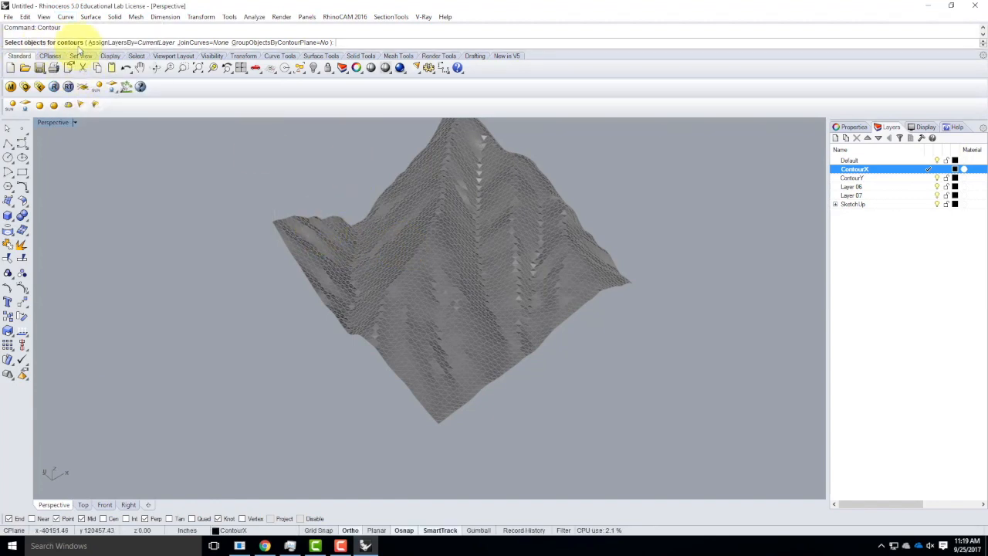
{"action": "left_click", "coordinate": [425, 287]}
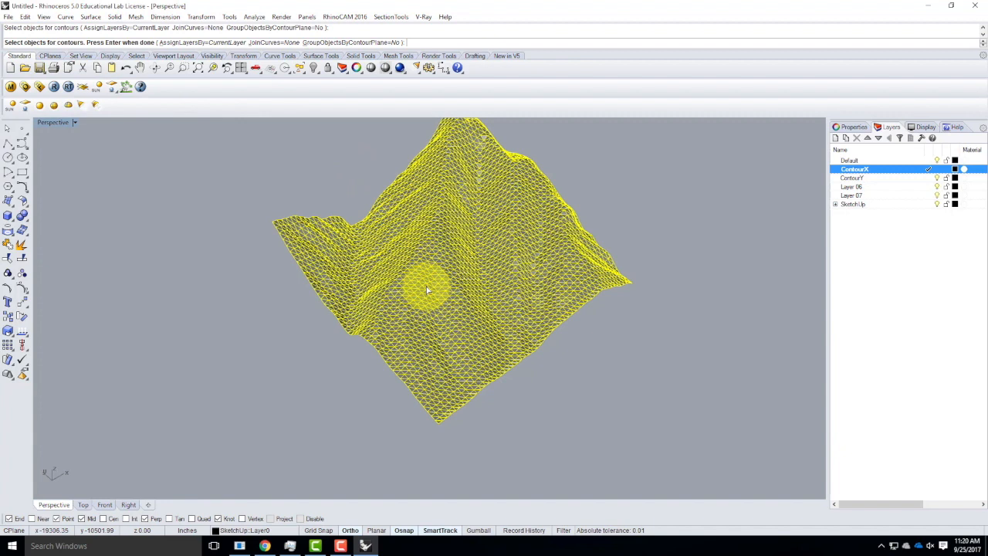
{"action": "key", "text": "Return"}
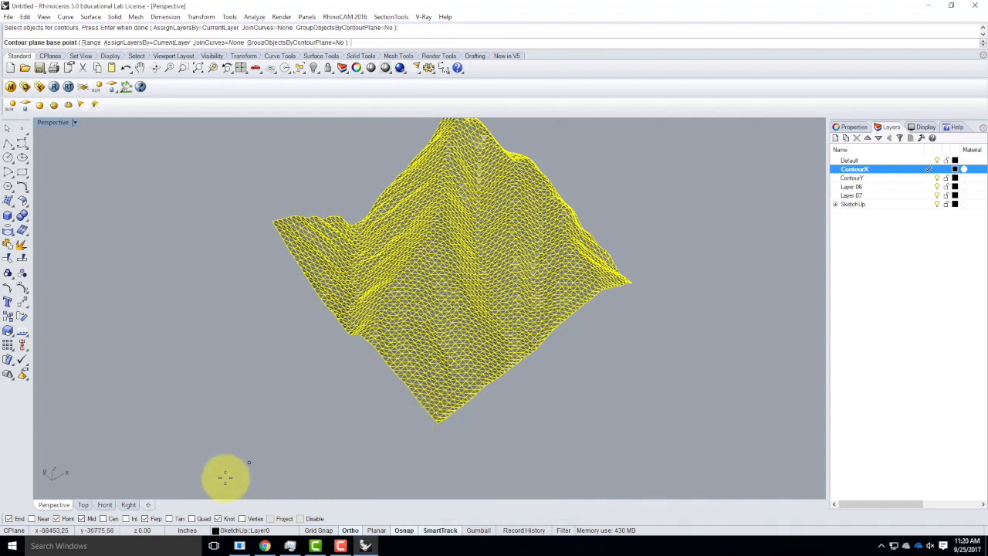
{"action": "left_click", "coordinate": [242, 518]}
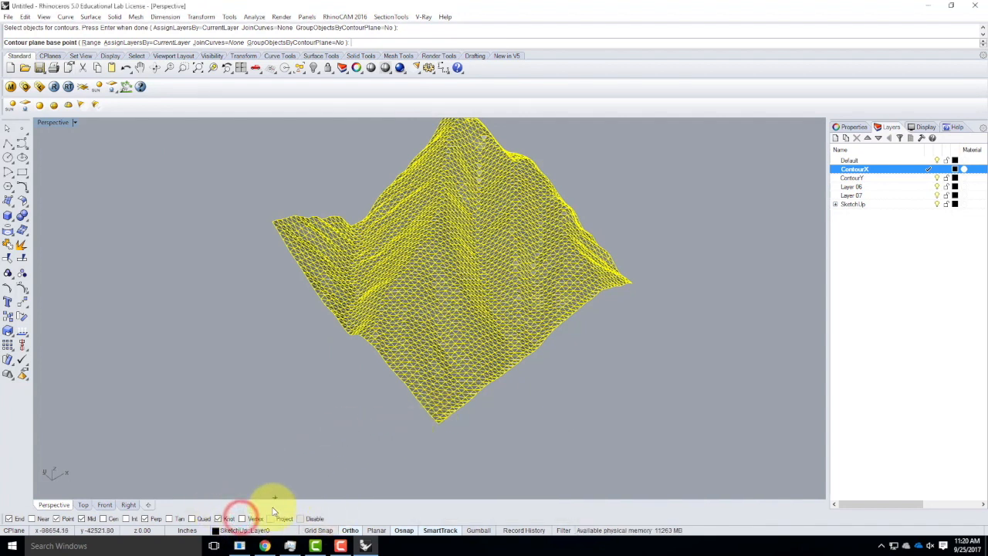
{"action": "left_click", "coordinate": [438, 429]}
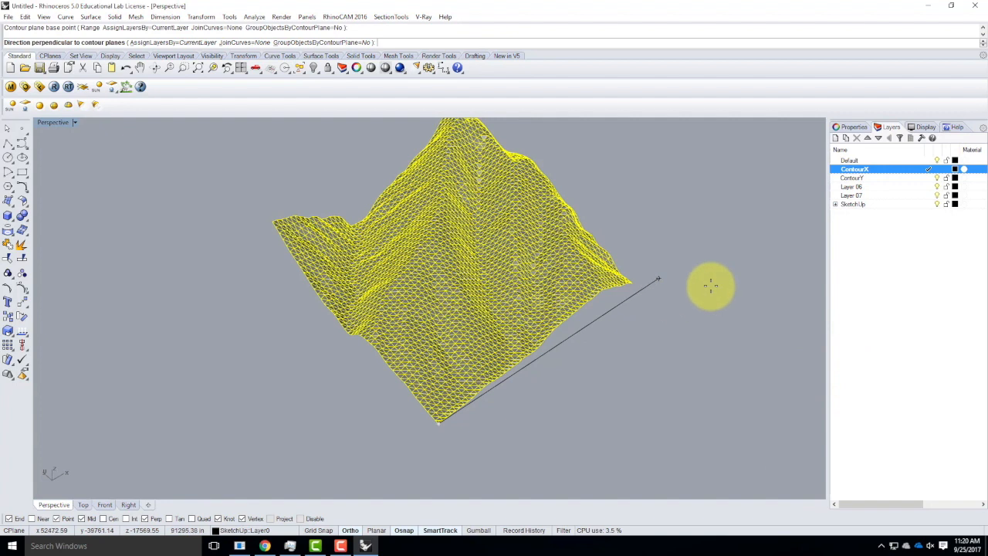
{"action": "left_click", "coordinate": [760, 240]}
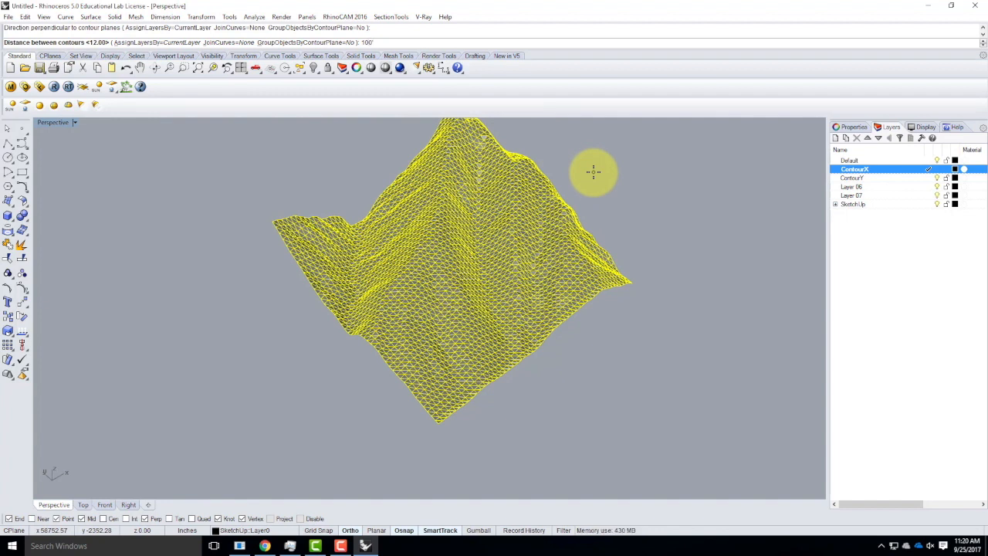
{"action": "key", "text": "Return"}
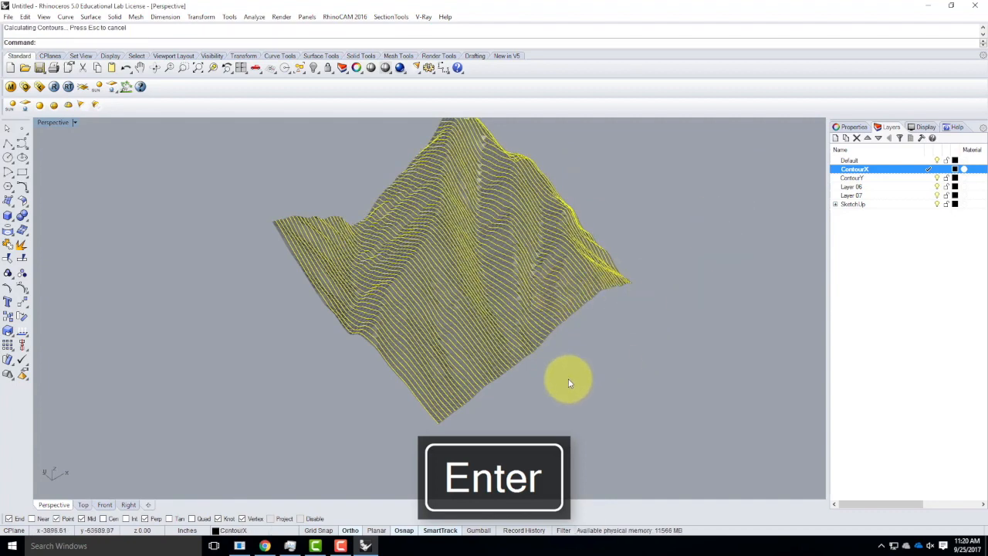
{"action": "scroll", "coordinate": [517, 396], "scroll_direction": "up", "scroll_amount": 4}
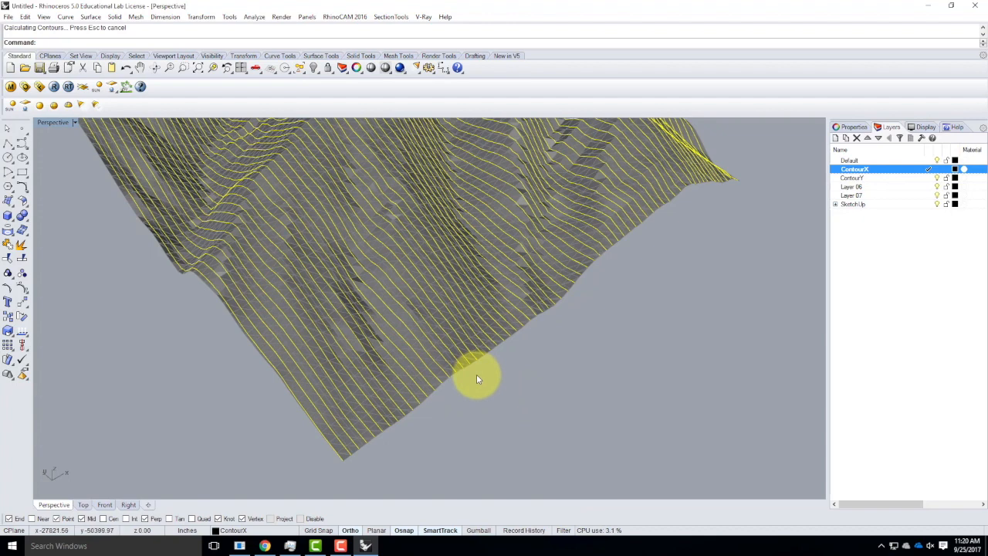
{"action": "left_click", "coordinate": [711, 311]}
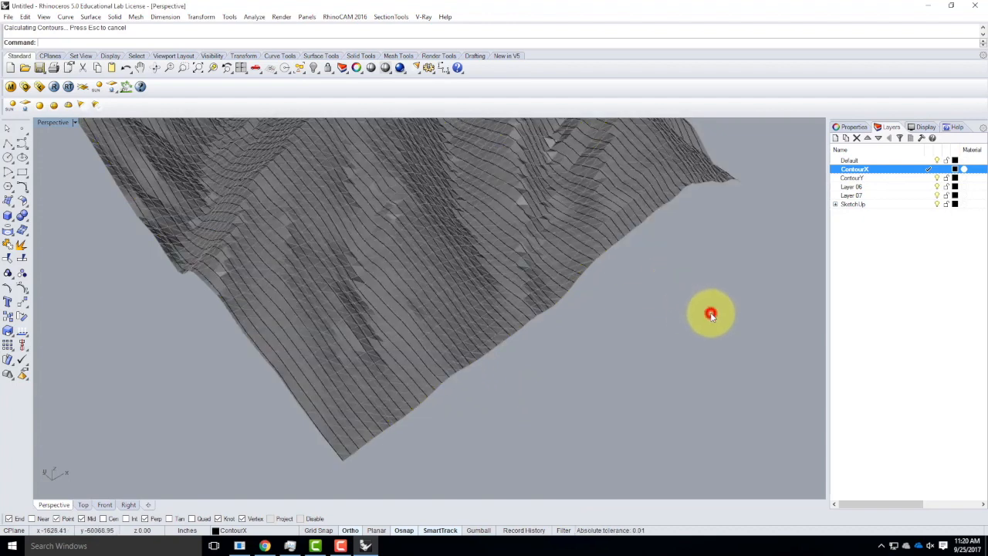
Step: With ContourY as the current layer, contour the terrain mesh along Y from its nearest corner at 100' spacing
{"action": "double_click", "coordinate": [880, 178]}
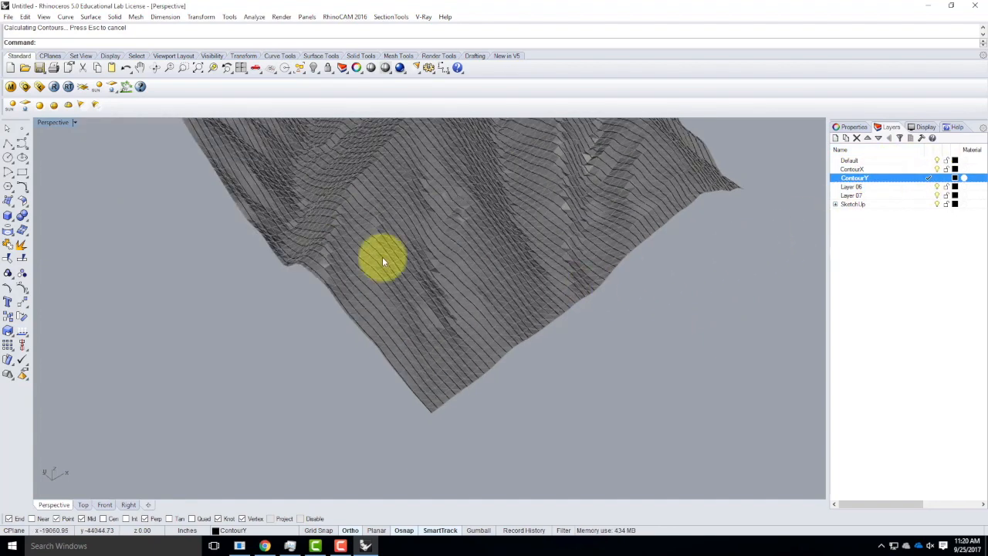
{"action": "left_click", "coordinate": [65, 16]}
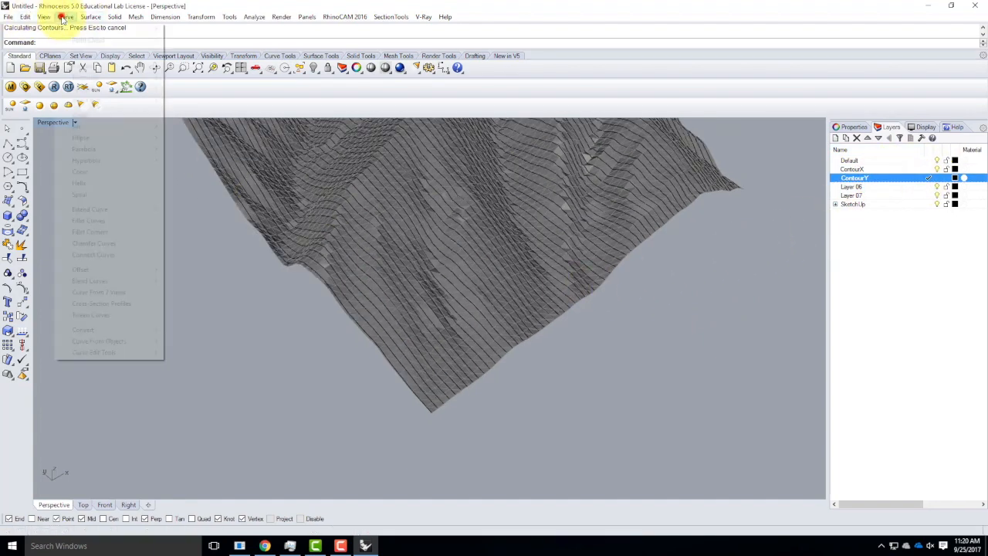
{"action": "mouse_move", "coordinate": [125, 344]}
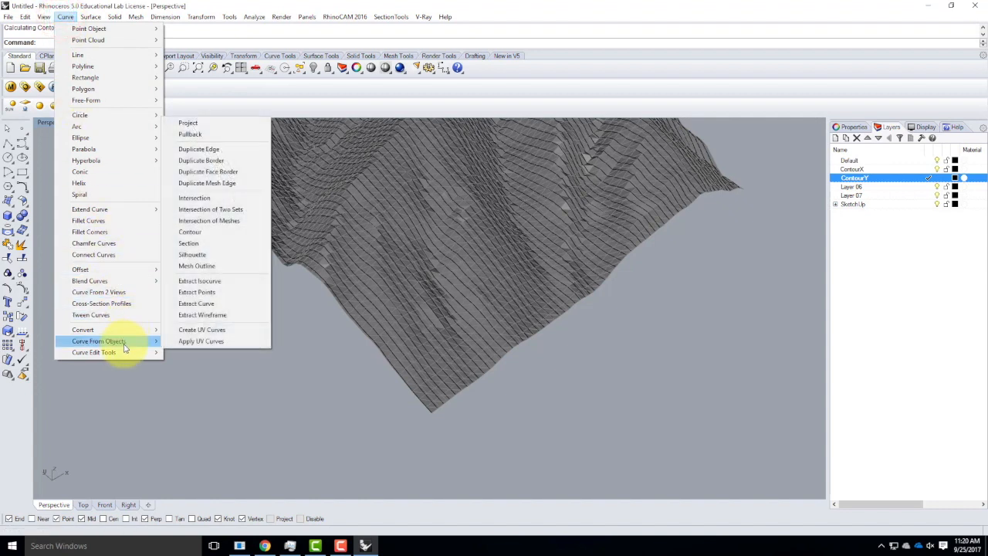
{"action": "left_click", "coordinate": [200, 231]}
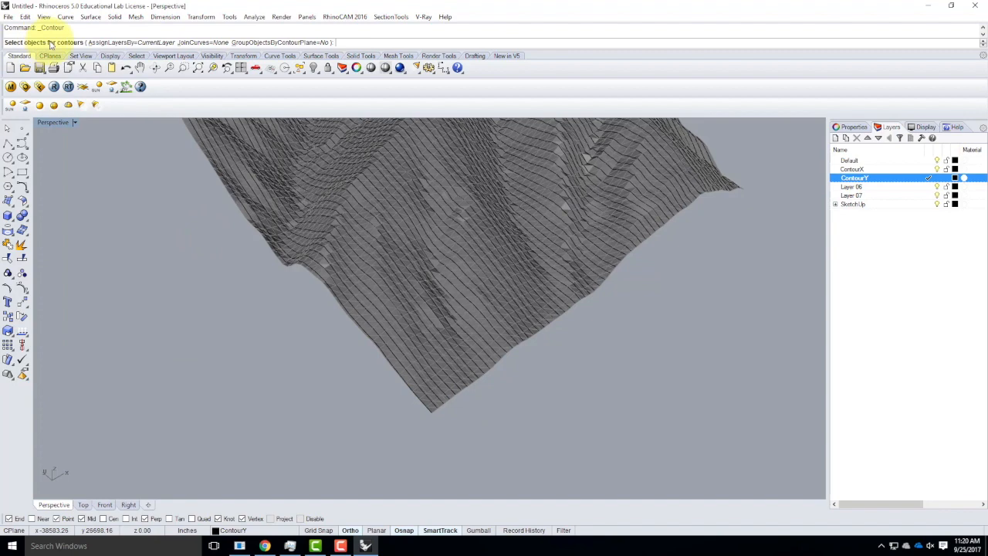
{"action": "scroll", "coordinate": [436, 398], "scroll_direction": "up", "scroll_amount": 4}
{"action": "left_click", "coordinate": [457, 381]}
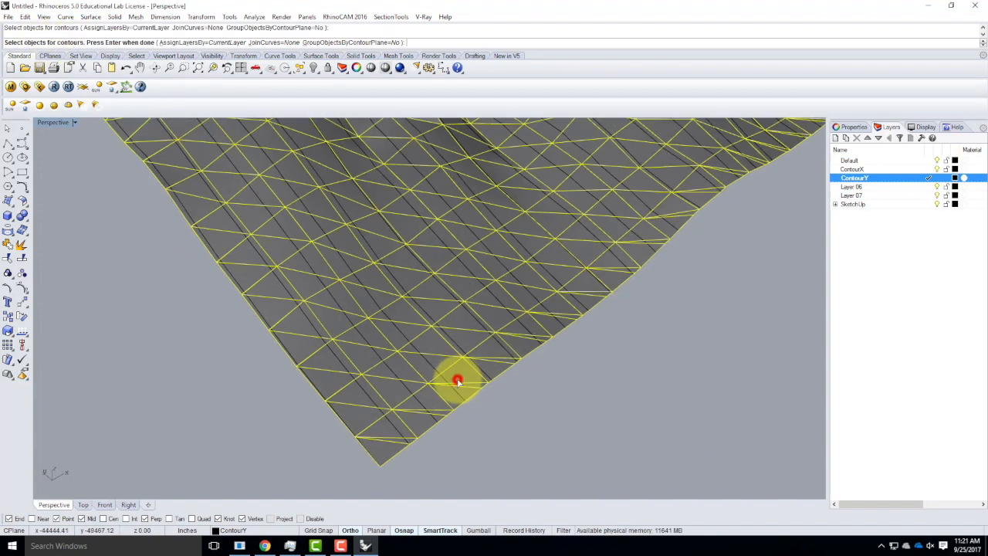
{"action": "scroll", "coordinate": [486, 383], "scroll_direction": "down", "scroll_amount": 6}
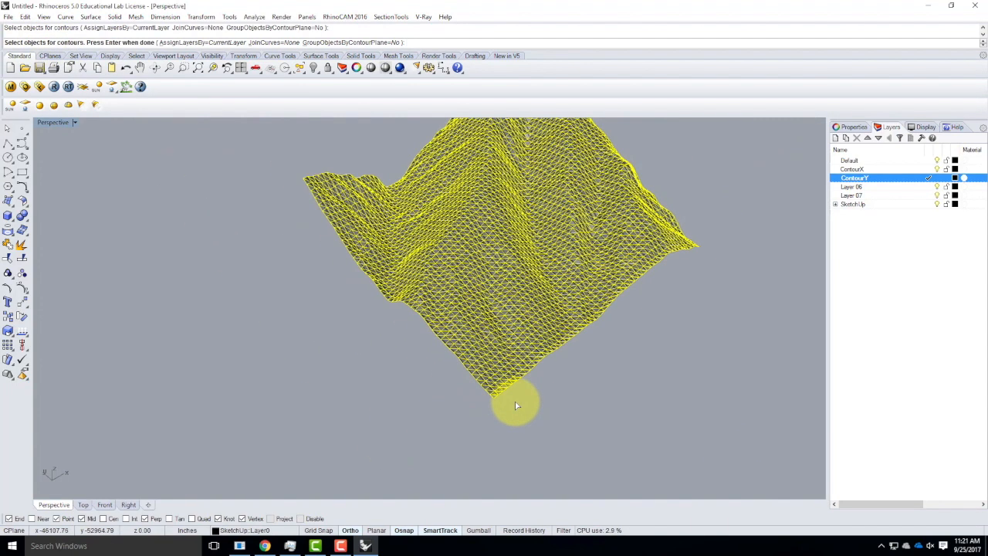
{"action": "key", "text": "Return"}
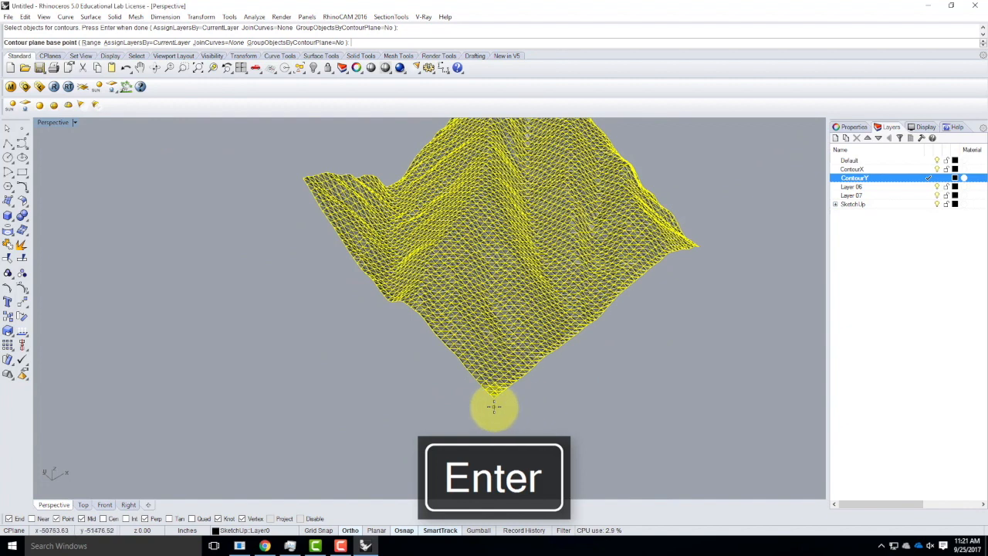
{"action": "left_click", "coordinate": [493, 399]}
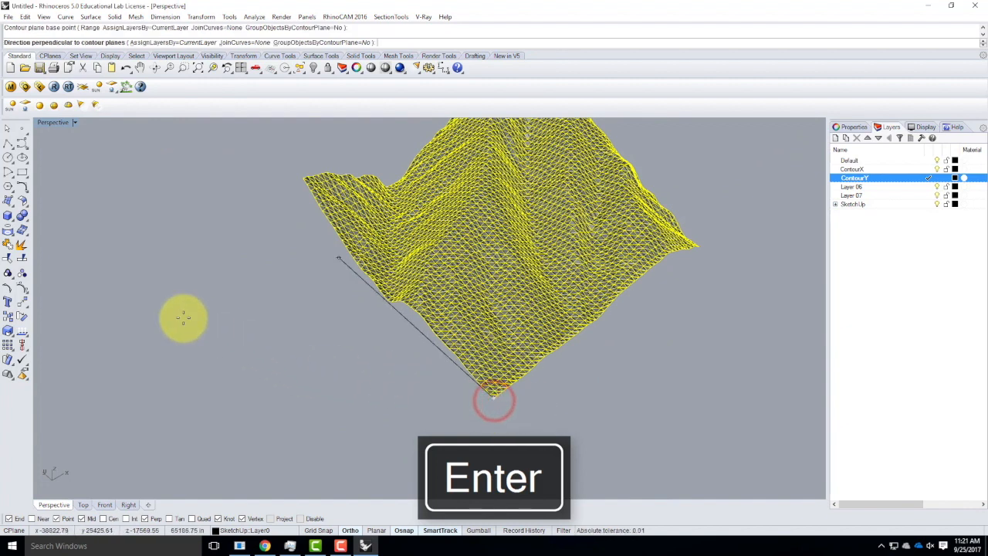
{"action": "left_click", "coordinate": [128, 241]}
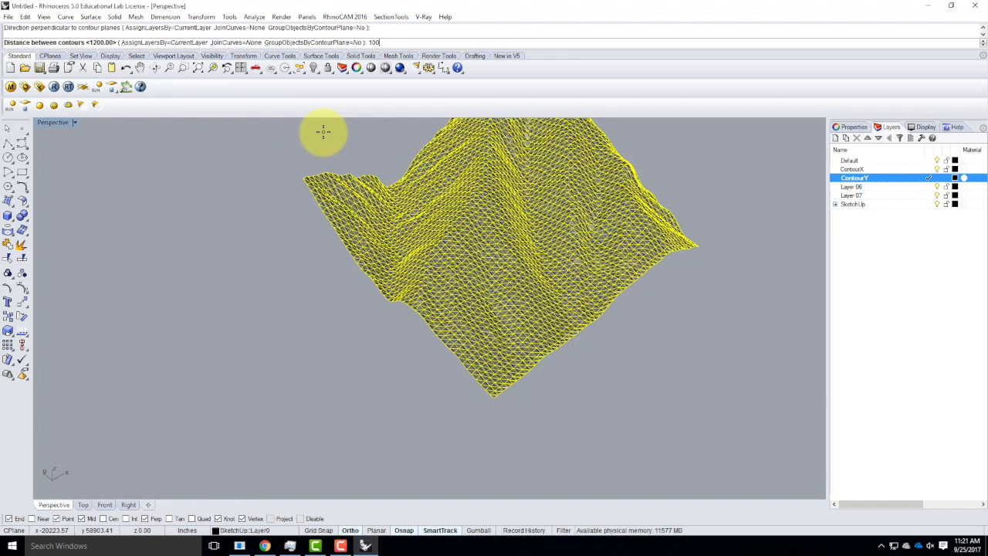
{"action": "type", "text": "100"}
{"action": "key", "text": "Return"}
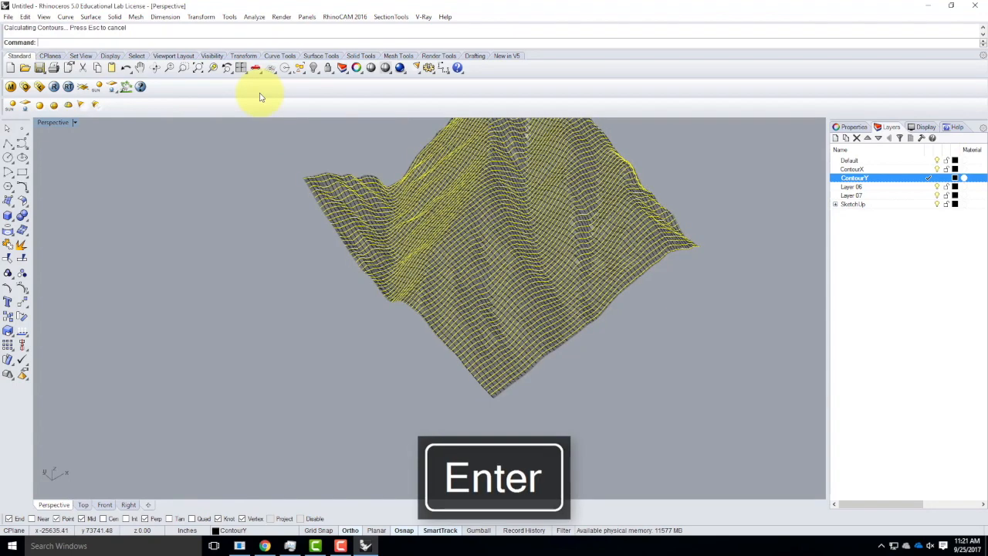
{"action": "left_click", "coordinate": [332, 318]}
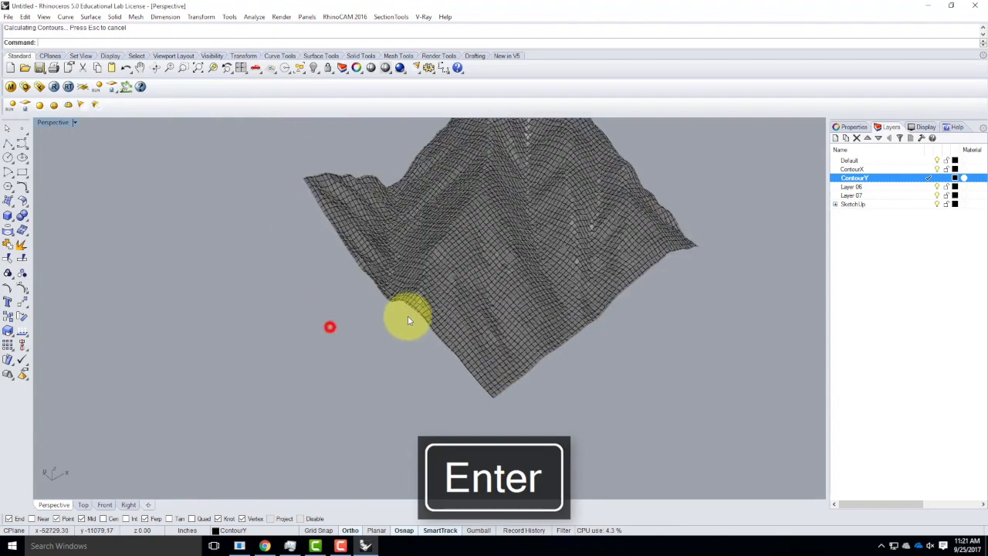
Step: Hide the SketchUp layer and switch to a maximized Top view of the contour grid
{"action": "left_click", "coordinate": [940, 205]}
{"action": "mouse_move", "coordinate": [646, 337]}
{"action": "right_mouse_down"}
{"action": "mouse_move", "coordinate": [610, 296]}
{"action": "mouse_move", "coordinate": [612, 275]}
{"action": "mouse_move", "coordinate": [517, 231]}
{"action": "mouse_move", "coordinate": [563, 386]}
{"action": "mouse_move", "coordinate": [644, 397]}
{"action": "mouse_move", "coordinate": [505, 377]}
{"action": "mouse_move", "coordinate": [702, 384]}
{"action": "right_mouse_up"}
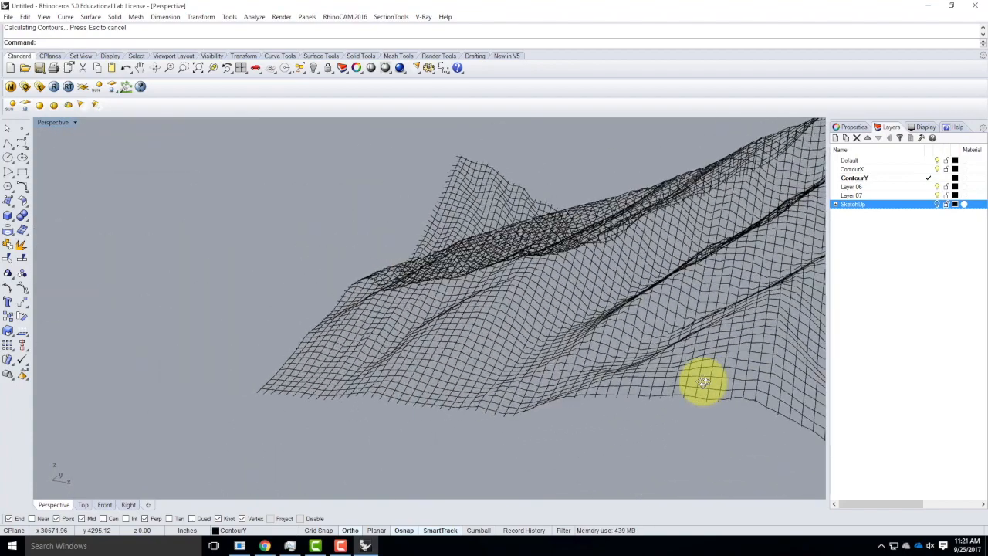
{"action": "right_click_drag", "start_coordinate": [509, 359], "coordinate": [244, 311]}
{"action": "double_click", "coordinate": [47, 122]}
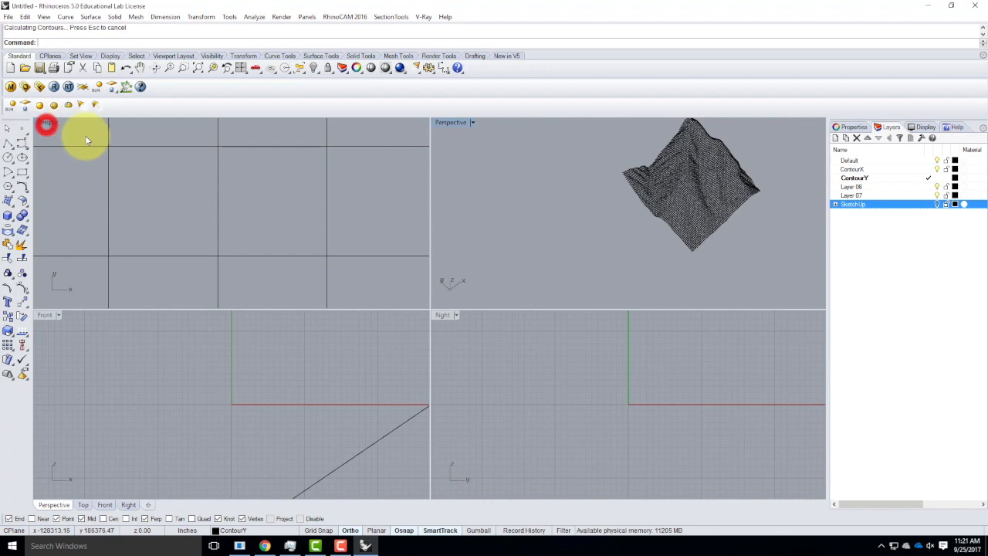
{"action": "scroll", "coordinate": [321, 219], "scroll_direction": "down", "scroll_amount": 10}
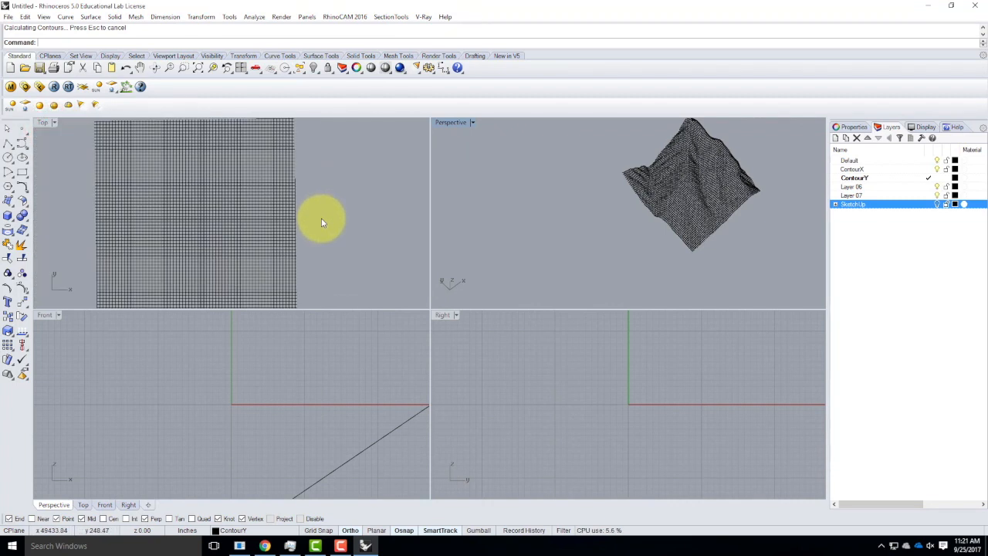
{"action": "scroll", "coordinate": [204, 157], "scroll_direction": "up", "scroll_amount": 3}
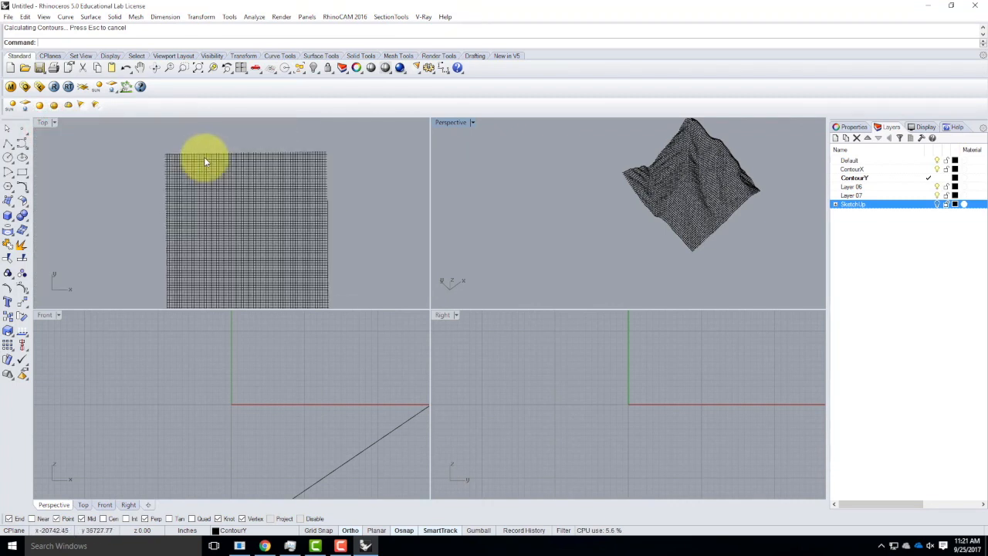
{"action": "double_click", "coordinate": [42, 122]}
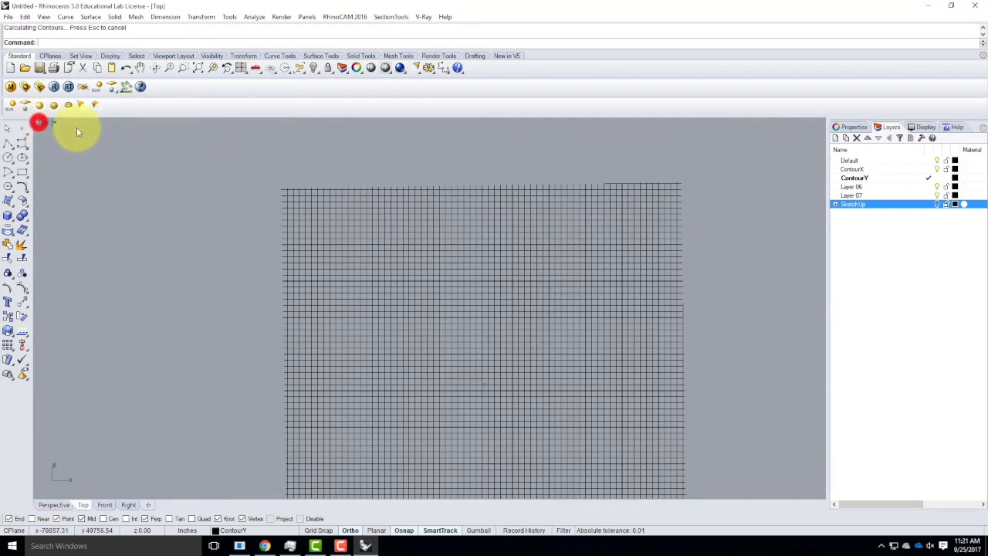
Step: Trim the overhanging contour ends on all four sides, using the contour curve just inside each edge of the grid as cutting objects
{"action": "left_click", "coordinate": [498, 197]}
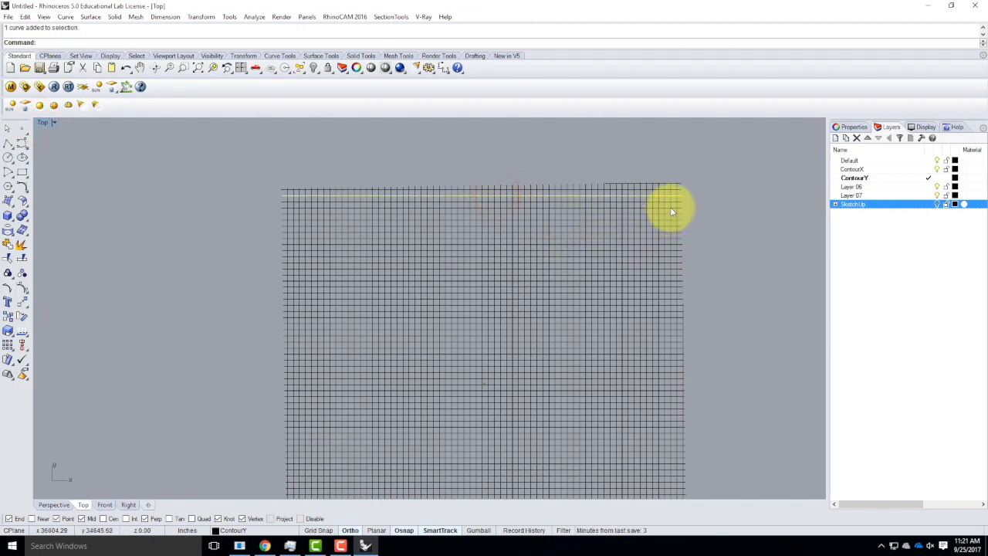
{"action": "scroll", "coordinate": [672, 205], "scroll_direction": "down", "scroll_amount": 3}
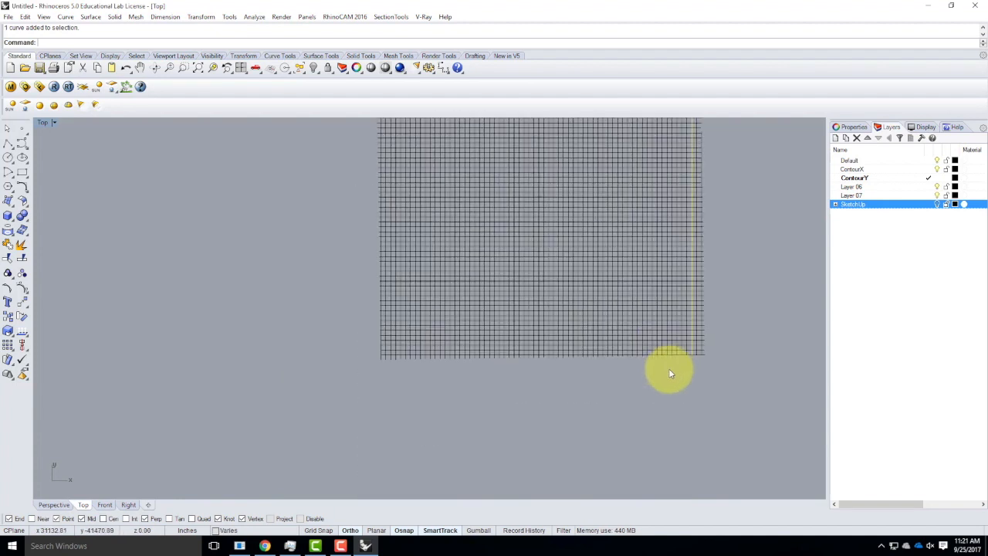
{"action": "left_click", "coordinate": [672, 345], "text": "shift"}
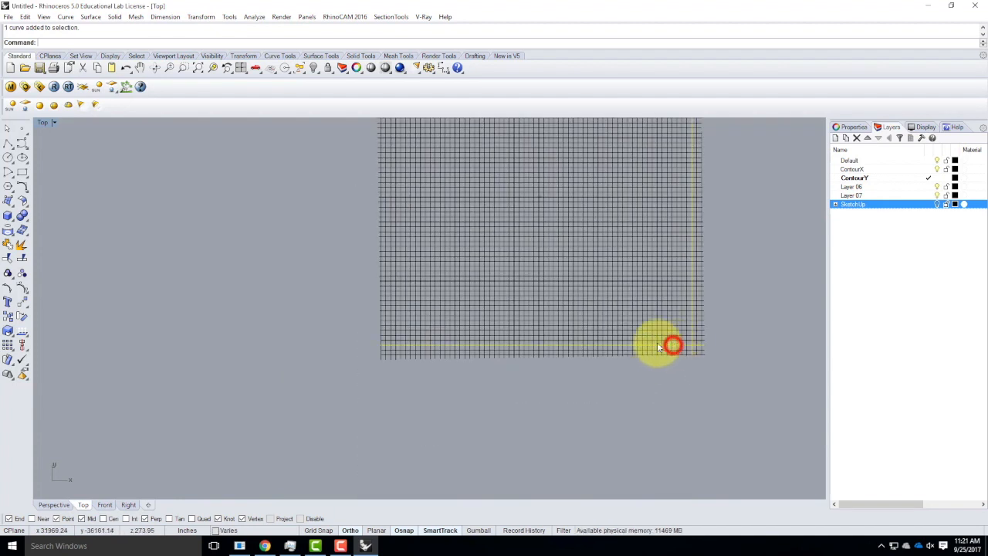
{"action": "left_click", "coordinate": [386, 344], "text": "shift"}
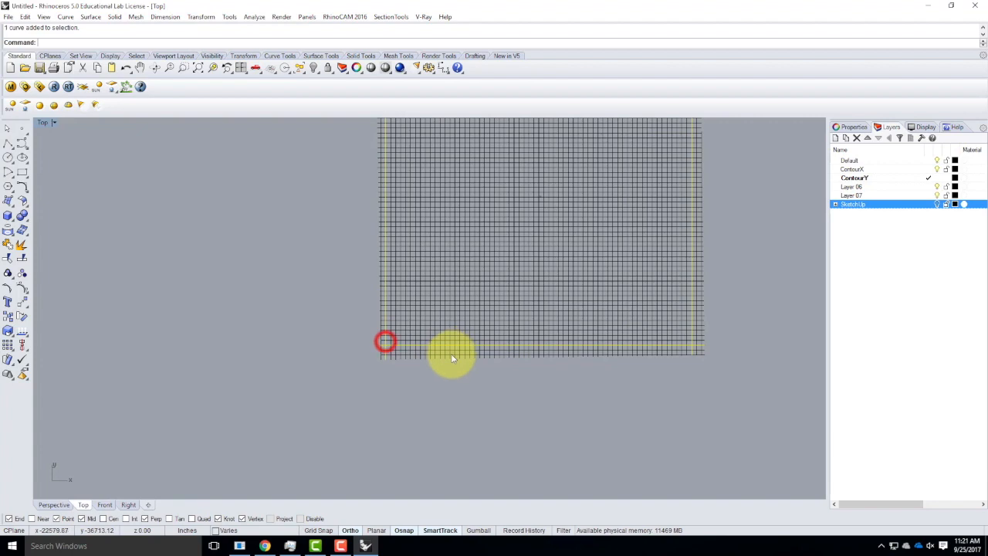
{"action": "scroll", "coordinate": [424, 382], "scroll_direction": "down", "scroll_amount": 3}
{"action": "scroll", "coordinate": [542, 359], "scroll_direction": "up", "scroll_amount": 4}
{"action": "scroll", "coordinate": [542, 360], "scroll_direction": "up", "scroll_amount": 2}
{"action": "left_click", "coordinate": [543, 355], "text": "shift"}
{"action": "left_click", "coordinate": [544, 349], "text": "ctrl"}
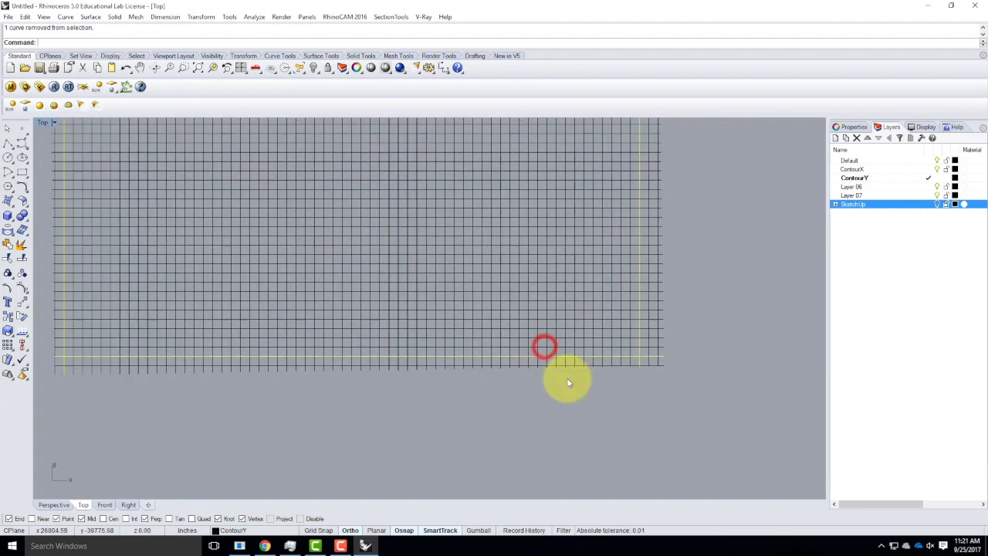
{"action": "scroll", "coordinate": [567, 379], "scroll_direction": "down", "scroll_amount": 2}
{"action": "type", "text": "T"}
{"action": "key", "text": "Return"}
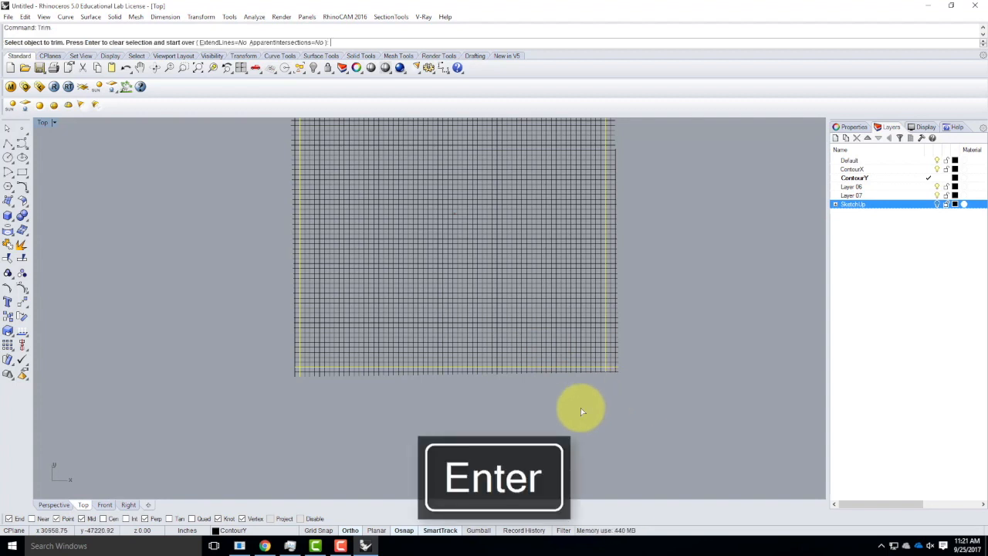
{"action": "right_click", "coordinate": [637, 395]}
{"action": "left_click_drag", "start_coordinate": [637, 396], "coordinate": [270, 371]}
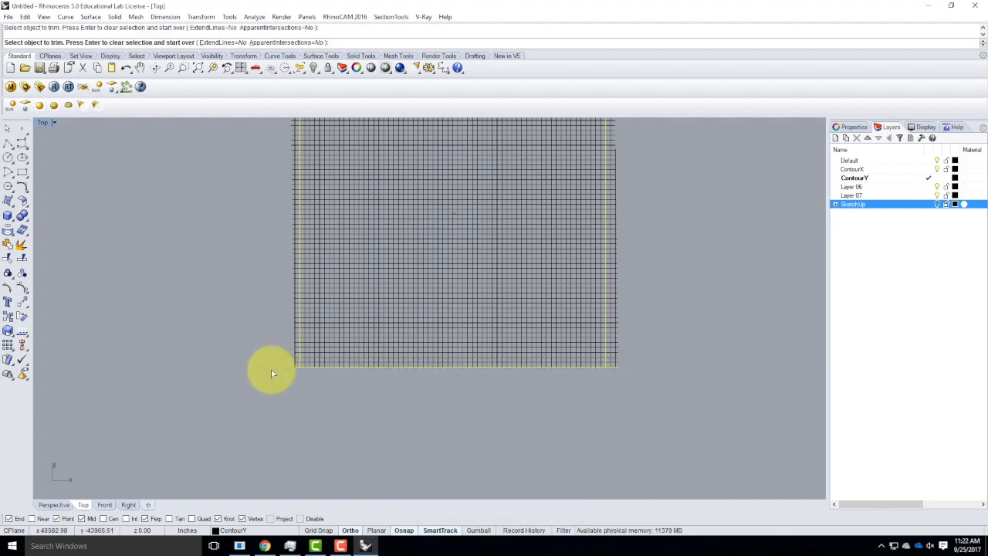
{"action": "scroll", "coordinate": [246, 428], "scroll_direction": "down", "scroll_amount": 2}
{"action": "left_click_drag", "start_coordinate": [529, 407], "coordinate": [246, 423]}
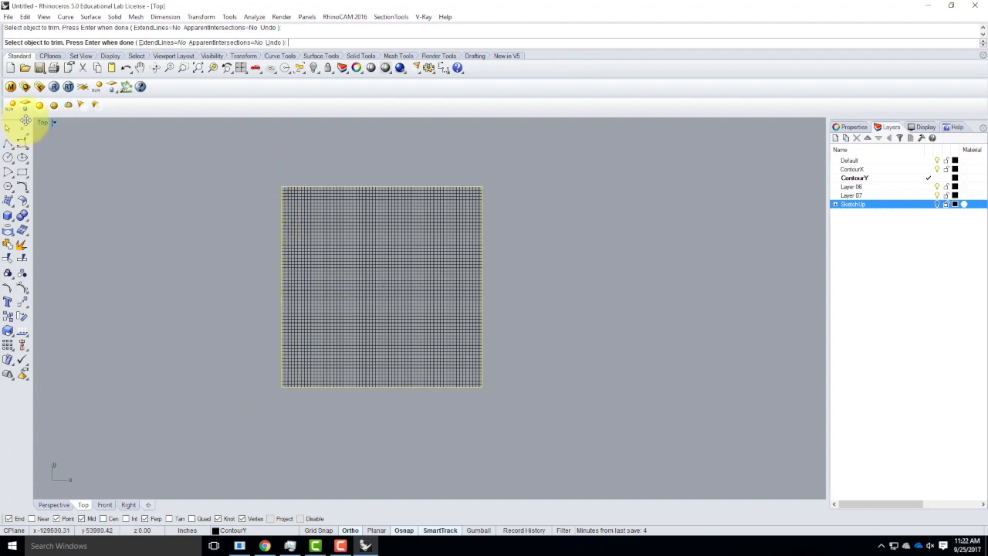
{"action": "right_click", "coordinate": [103, 177]}
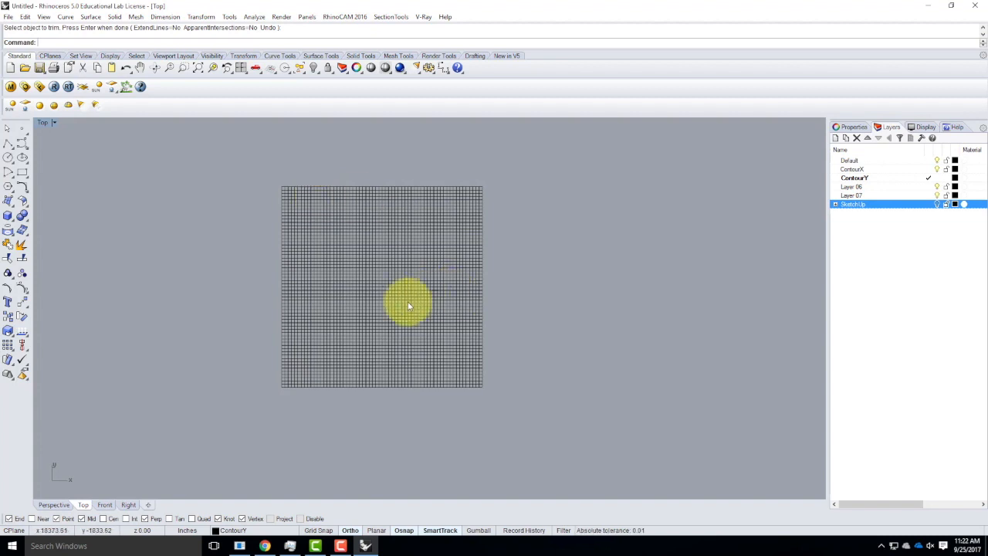
Step: Return to the maximized Perspective view and inspect the trimmed contour grid
{"action": "scroll", "coordinate": [407, 301], "scroll_direction": "up", "scroll_amount": 3}
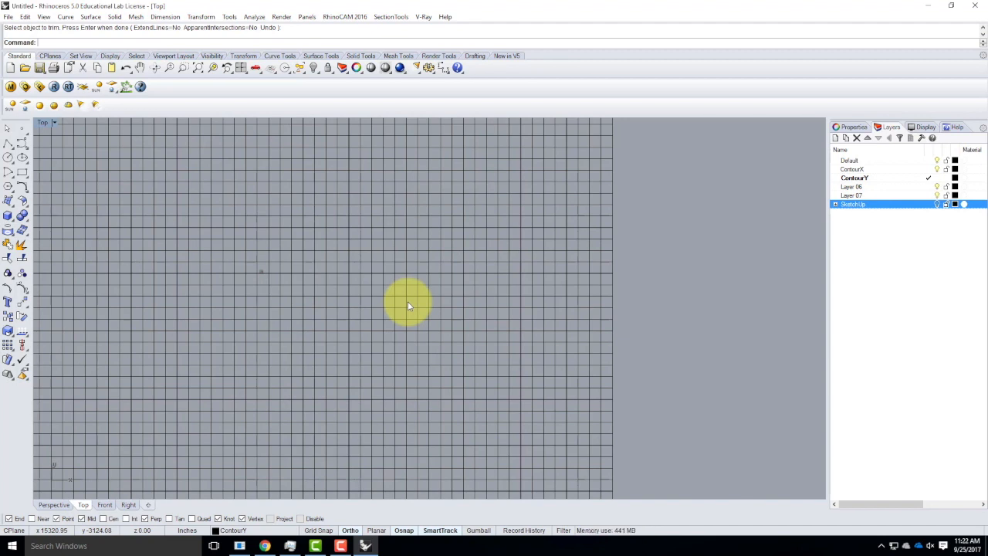
{"action": "double_click", "coordinate": [43, 123]}
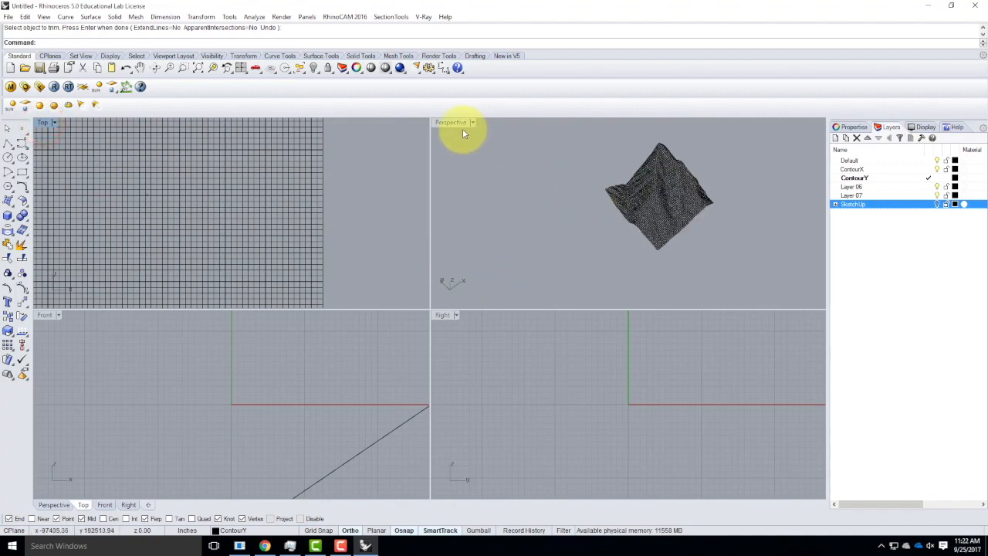
{"action": "double_click", "coordinate": [456, 123]}
{"action": "right_click_drag", "start_coordinate": [615, 280], "coordinate": [580, 250]}
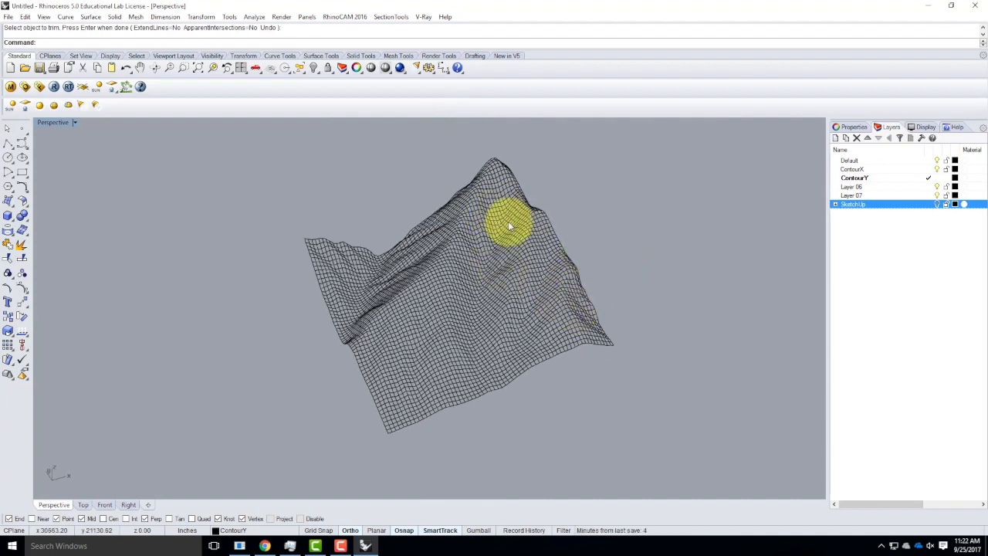
Step: Save the model as Ex212_F2017 in the Ex212 folder under Live Demonstrations, Live - A136 Exercises
{"action": "left_click", "coordinate": [7, 16]}
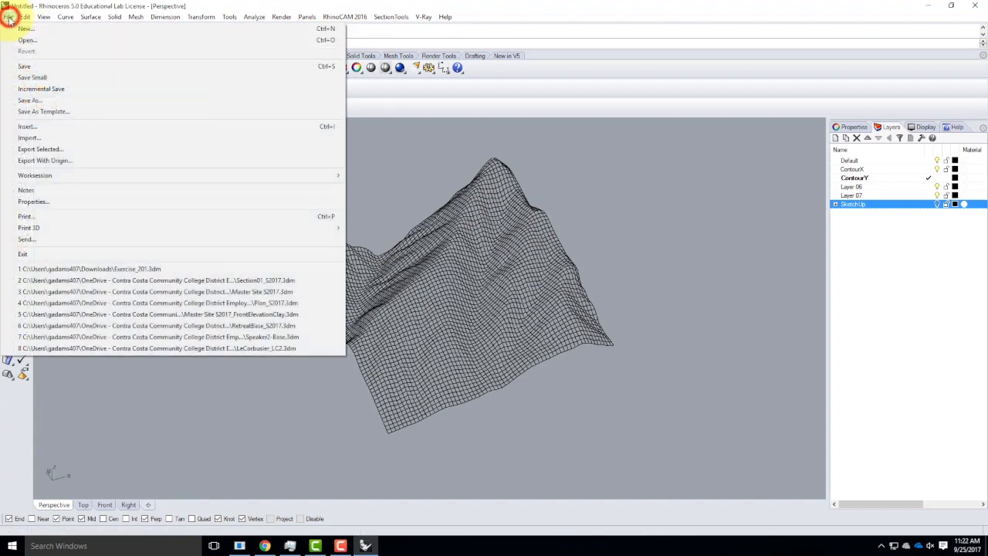
{"action": "left_click", "coordinate": [26, 68]}
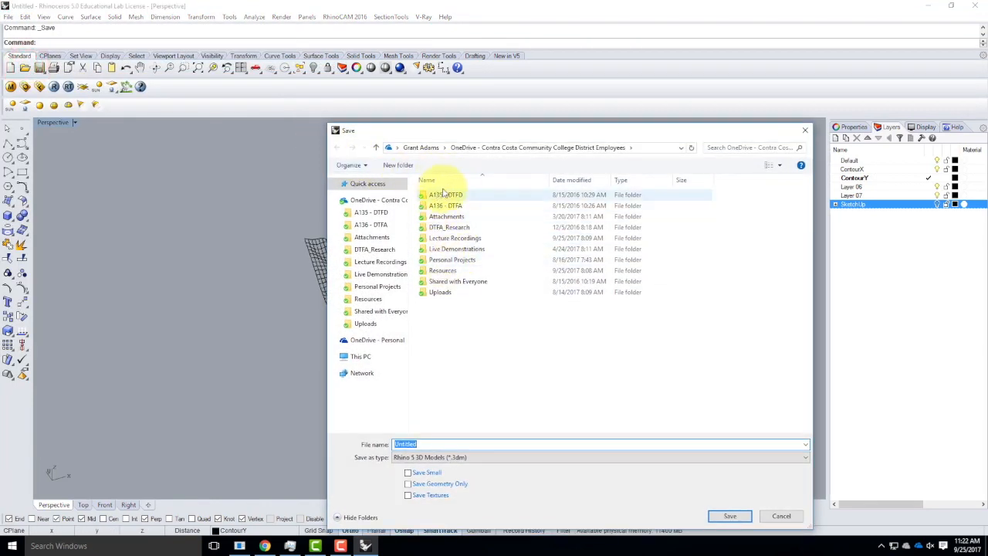
{"action": "left_click", "coordinate": [454, 249]}
{"action": "double_click", "coordinate": [453, 249]}
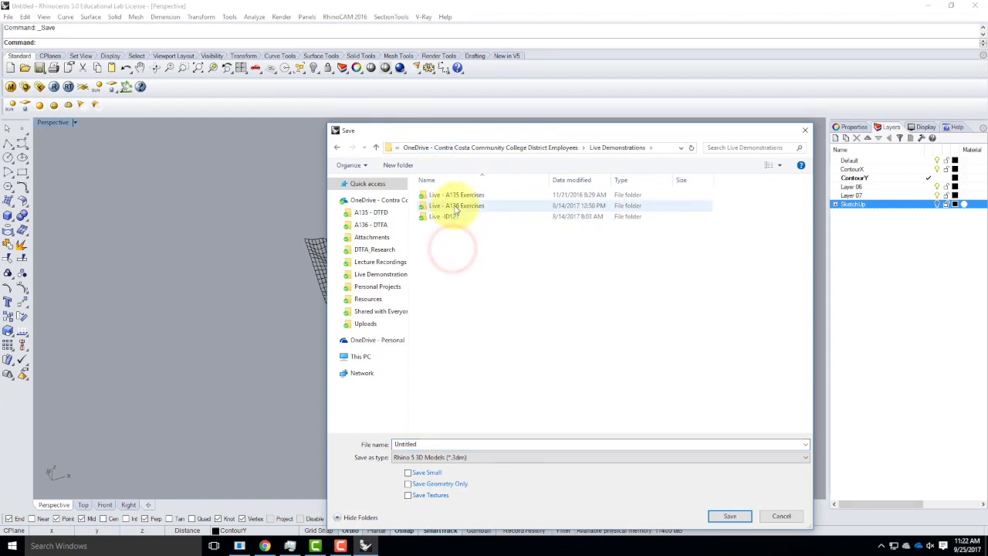
{"action": "double_click", "coordinate": [453, 205]}
{"action": "double_click", "coordinate": [436, 314]}
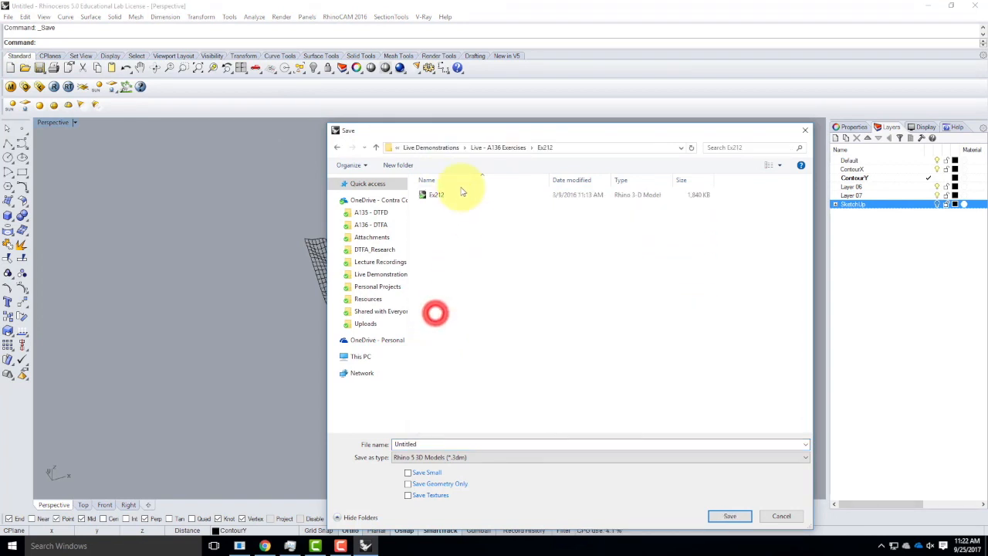
{"action": "left_click", "coordinate": [436, 196]}
{"action": "left_click", "coordinate": [418, 445]}
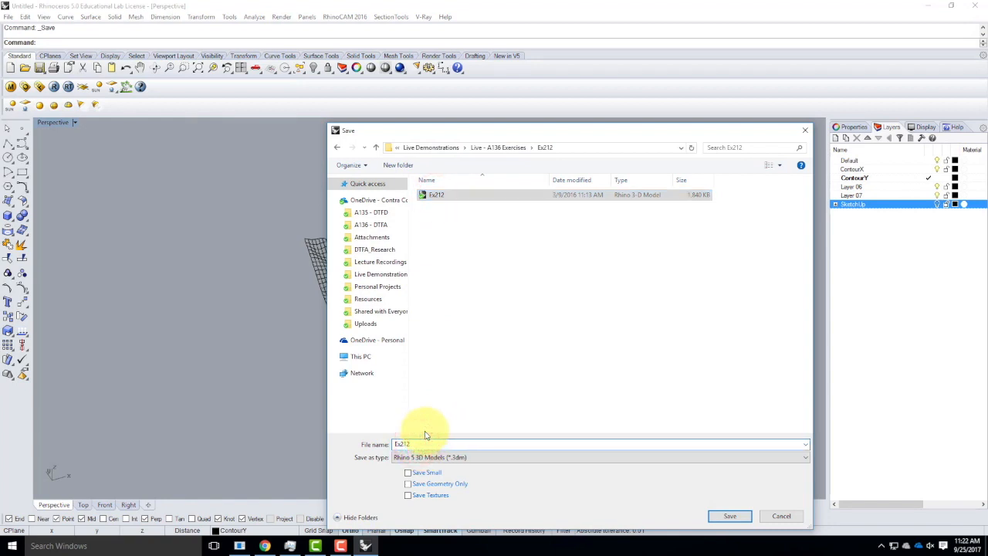
{"action": "type", "text": "_F2017"}
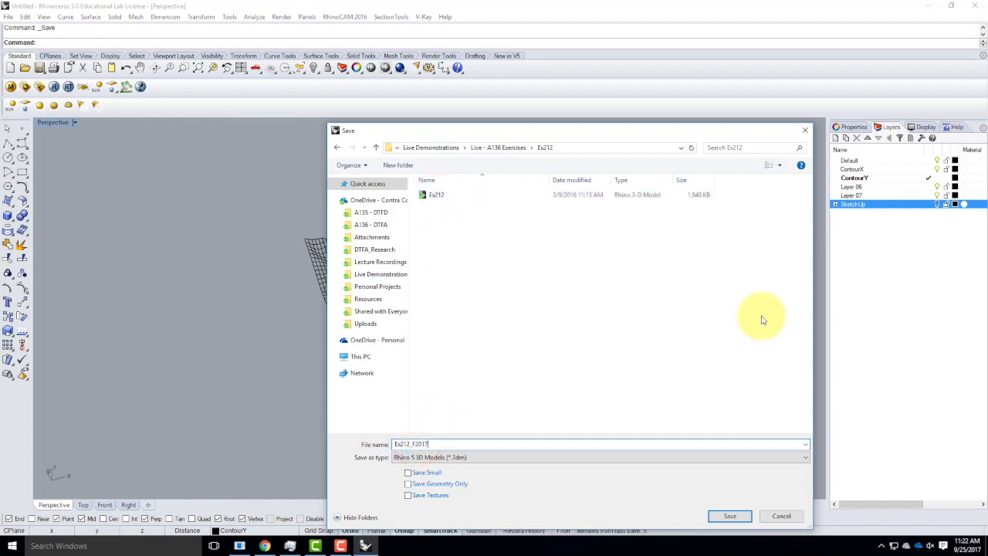
{"action": "left_click", "coordinate": [730, 516]}
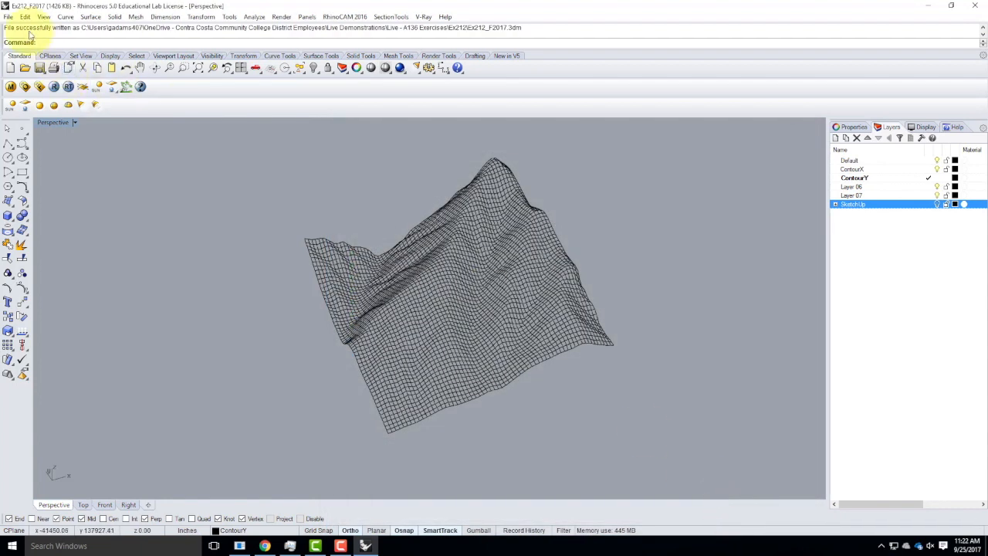
Step: Rename Layer 06 as Terrain and make it the current layer
{"action": "left_click", "coordinate": [677, 213]}
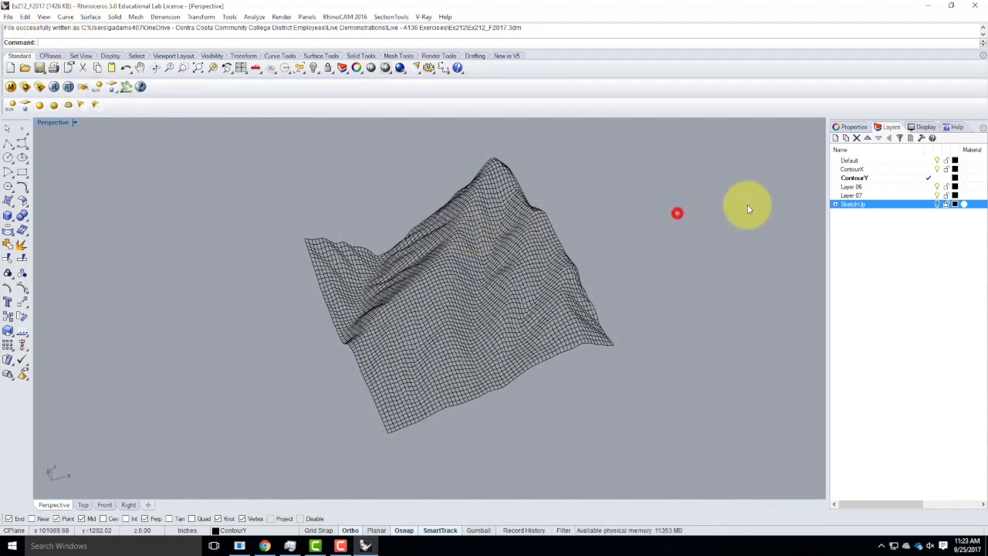
{"action": "left_click", "coordinate": [856, 188]}
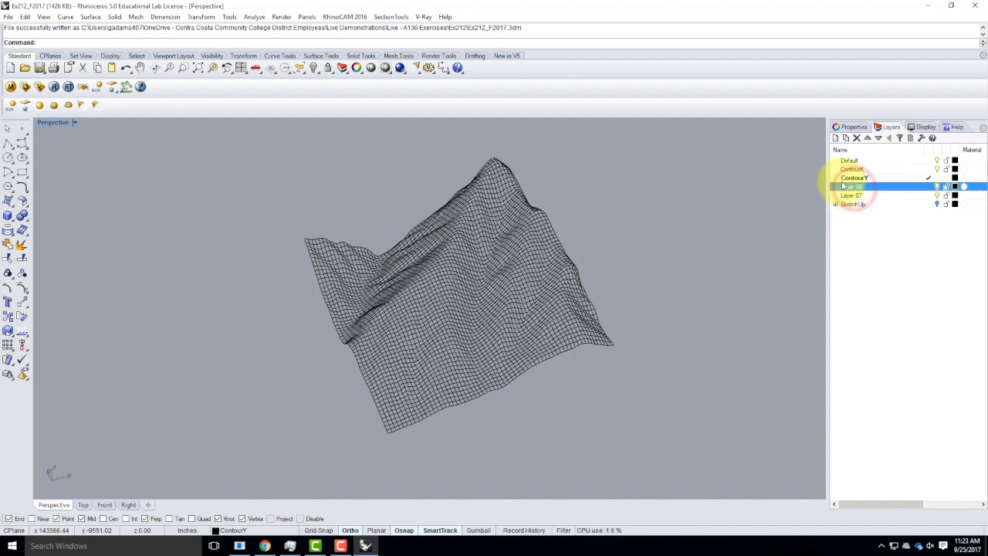
{"action": "left_click", "coordinate": [855, 187]}
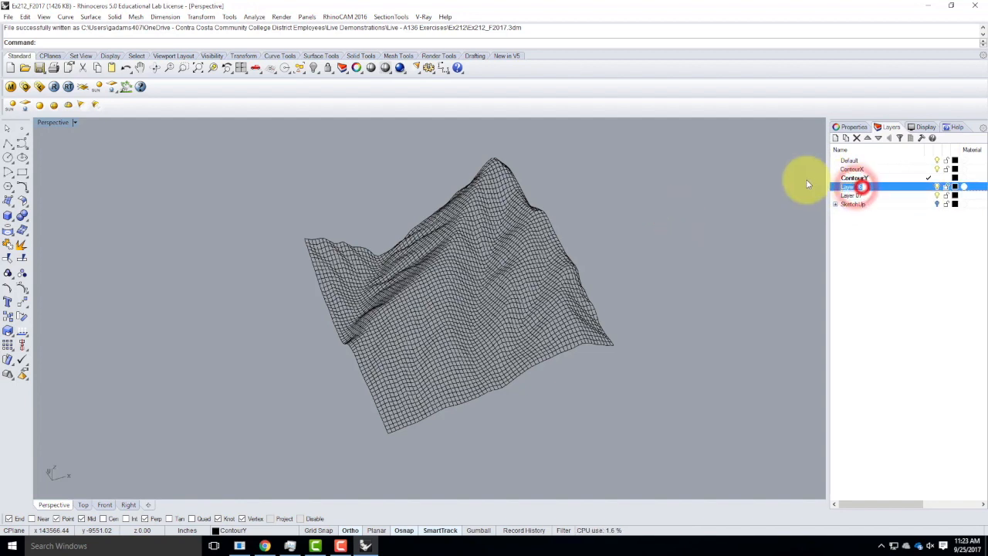
{"action": "type", "text": "Terrain"}
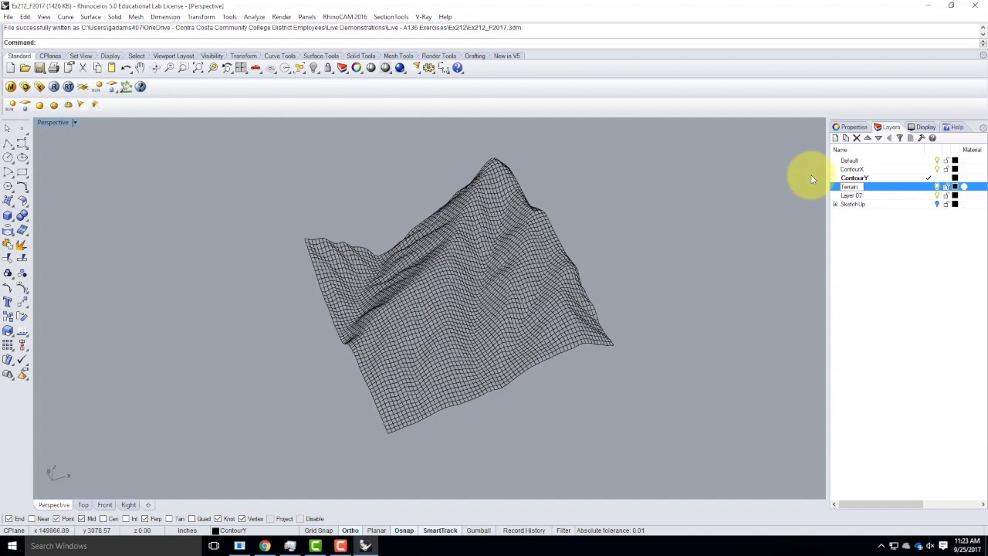
{"action": "key", "text": "Return"}
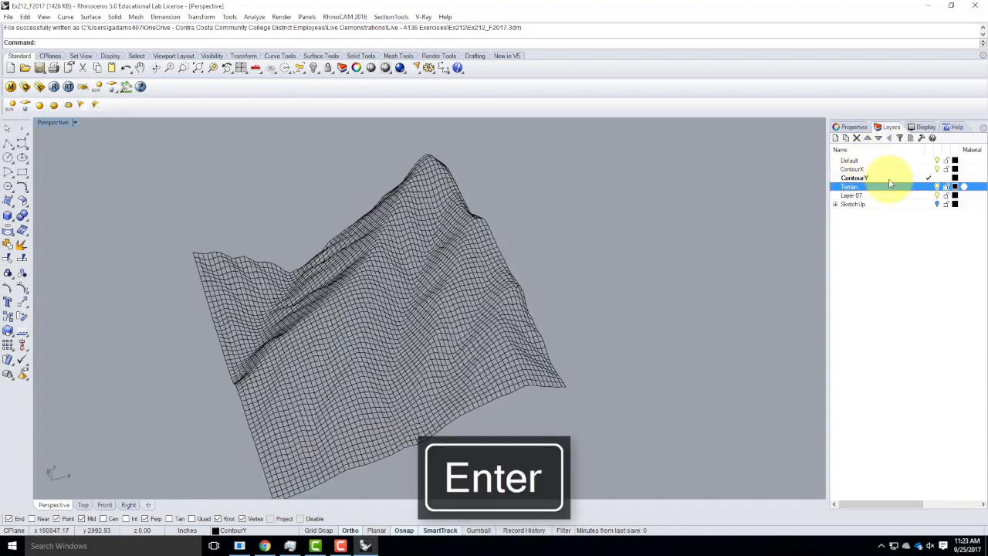
{"action": "double_click", "coordinate": [895, 189]}
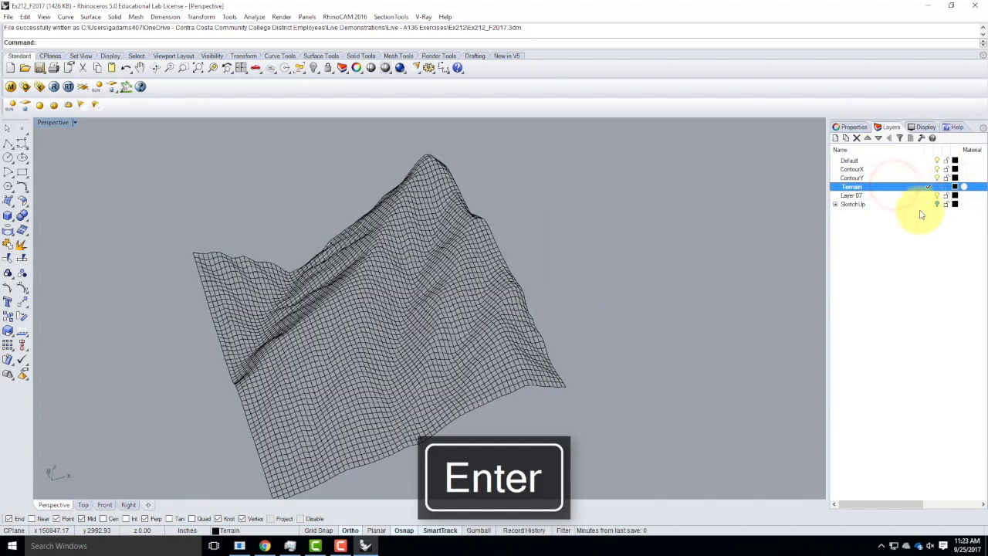
Step: Create a curve network surface from all the contour curves, with edge tolerance 0.01, interior tolerance 0.1 and Position matching on all four edges
{"action": "right_click", "coordinate": [562, 180]}
{"action": "left_click_drag", "start_coordinate": [239, 146], "coordinate": [628, 414]}
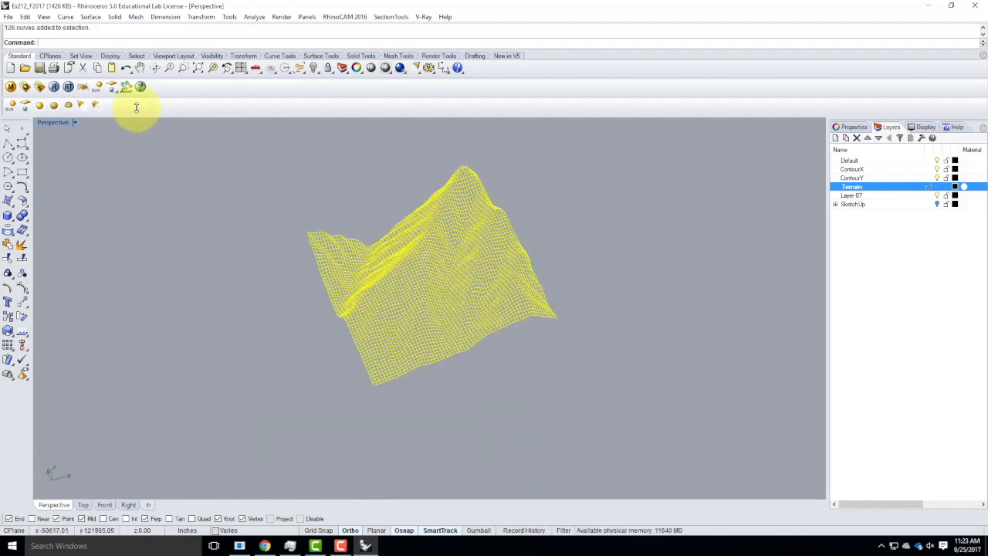
{"action": "left_click", "coordinate": [66, 16]}
{"action": "left_click", "coordinate": [89, 17]}
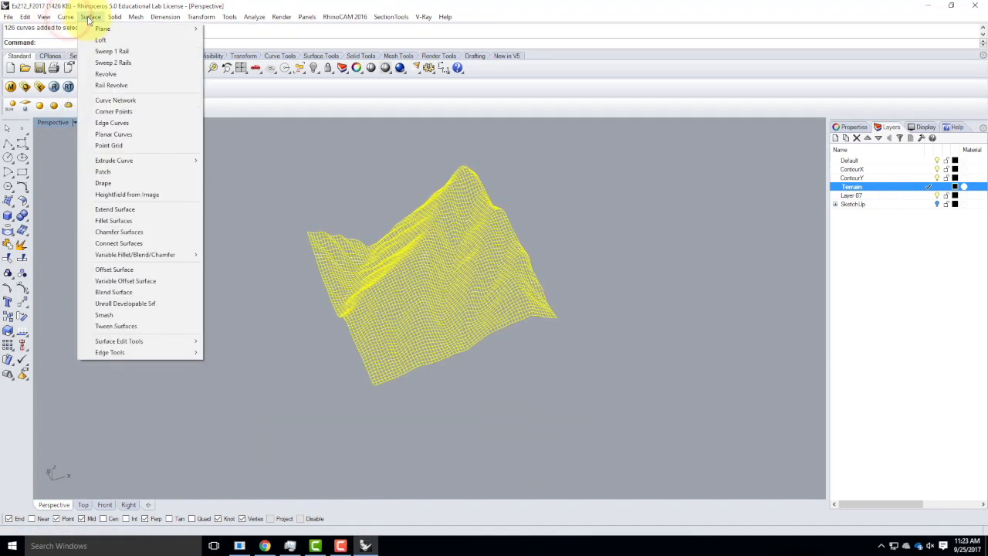
{"action": "left_click", "coordinate": [115, 101]}
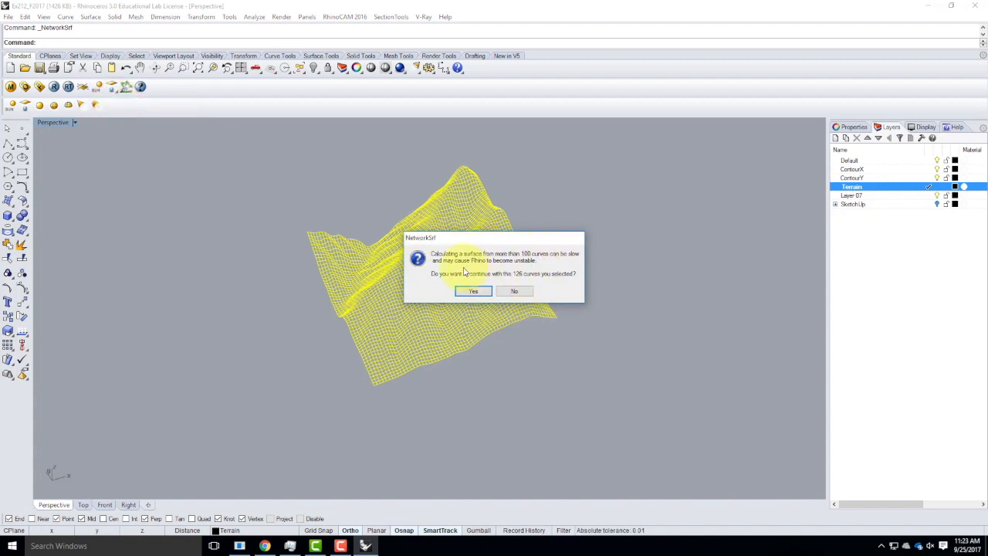
{"action": "left_click", "coordinate": [472, 292]}
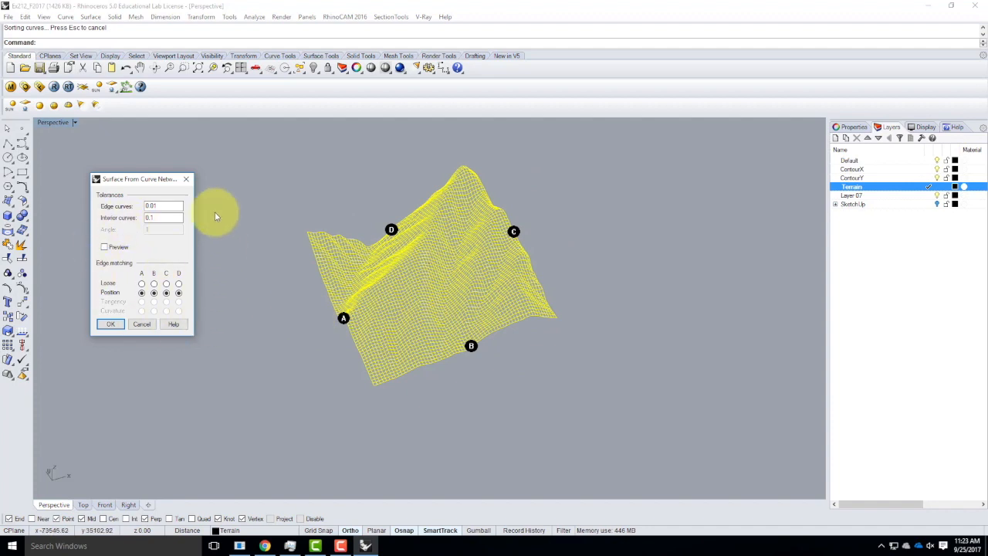
{"action": "left_click", "coordinate": [113, 324]}
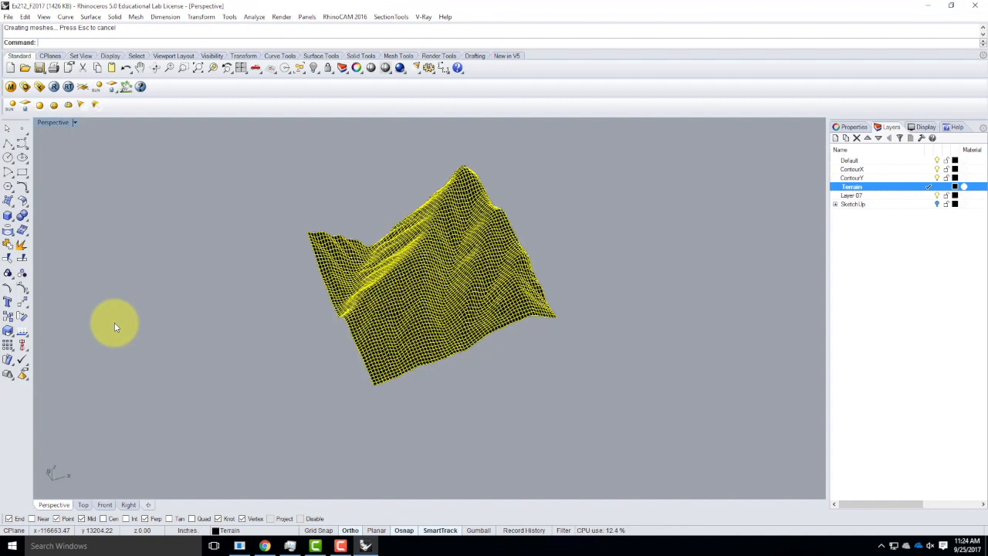
{"action": "left_click", "coordinate": [230, 304]}
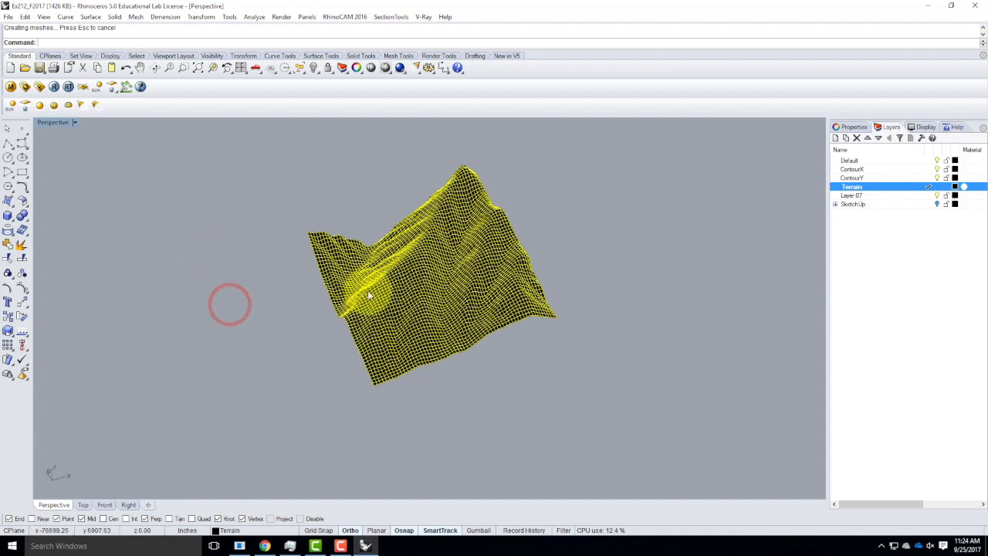
{"action": "key", "text": "Escape"}
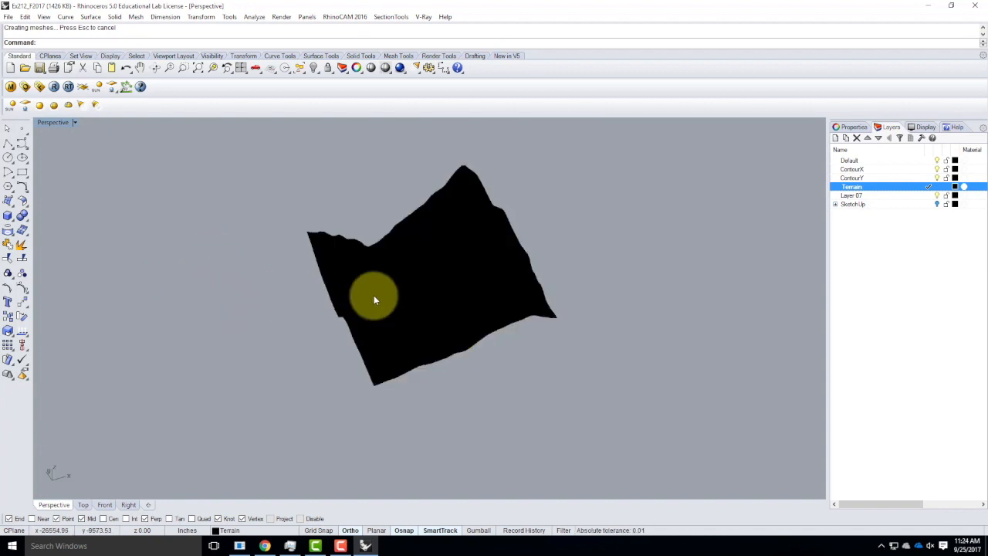
Step: Rebuild the terrain surface with 100 points in U and V at degree 3, deleting the input and retrimming
{"action": "left_click", "coordinate": [374, 297]}
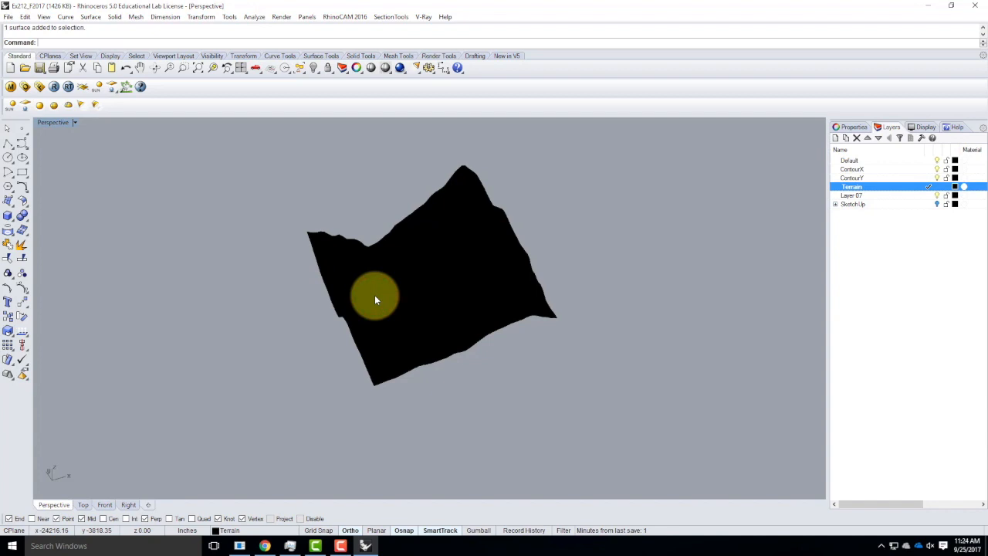
{"action": "left_click", "coordinate": [375, 300]}
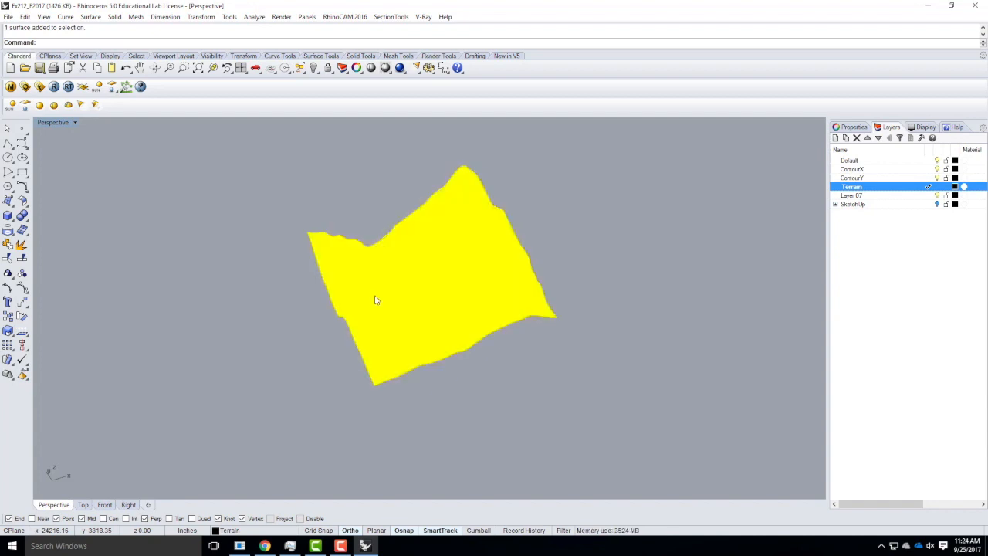
{"action": "type", "text": "Rebuild"}
{"action": "key", "text": "Return"}
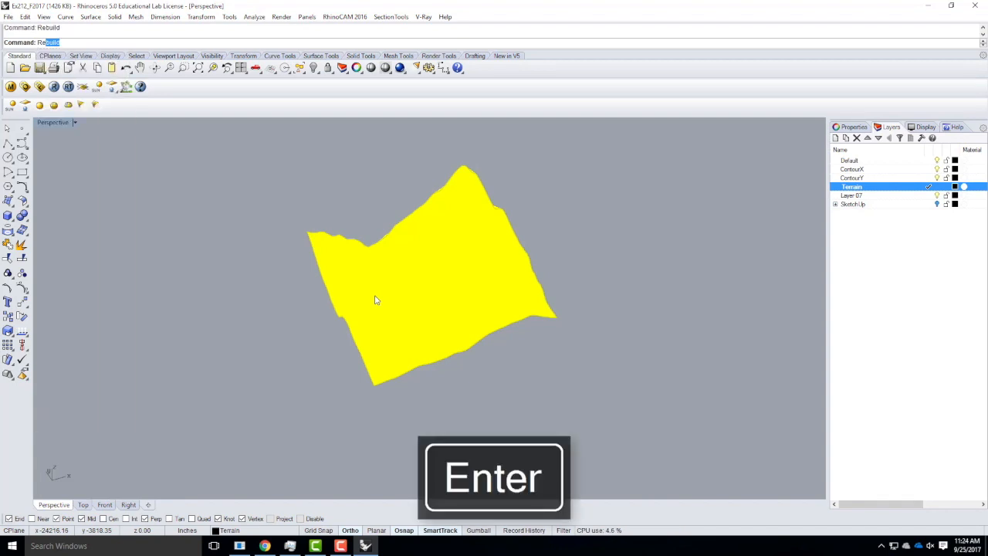
{"action": "left_click", "coordinate": [25, 16]}
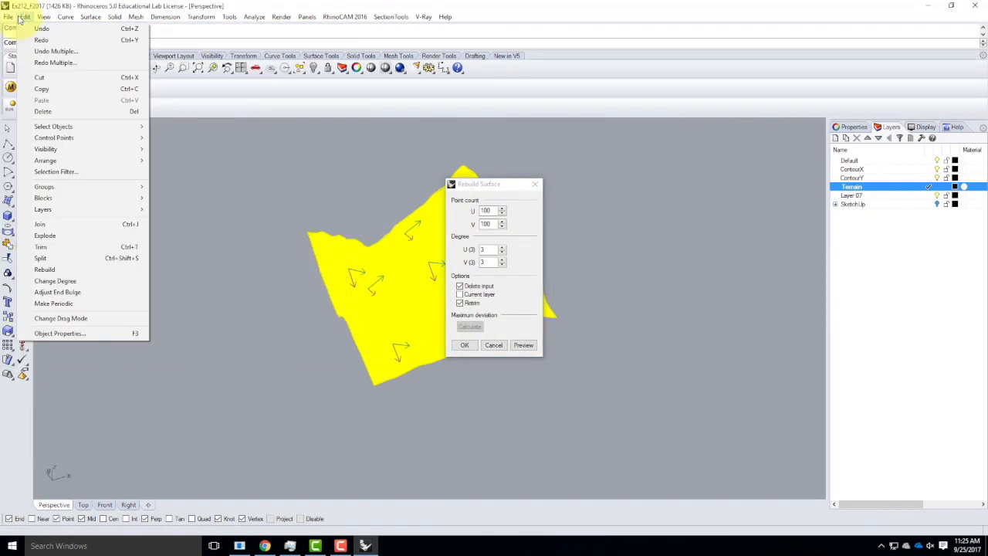
{"action": "left_click", "coordinate": [22, 17]}
{"action": "left_click", "coordinate": [492, 210]}
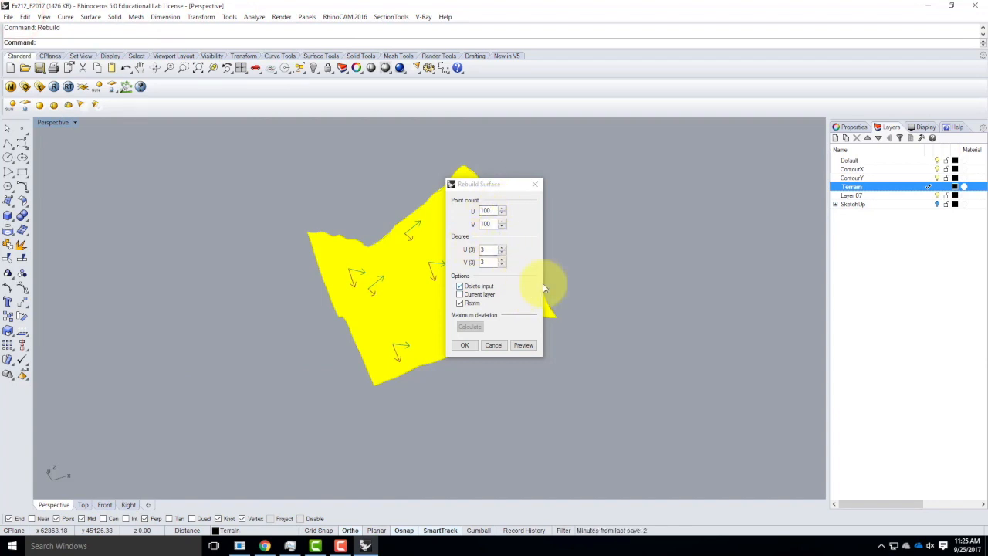
{"action": "left_click", "coordinate": [466, 348]}
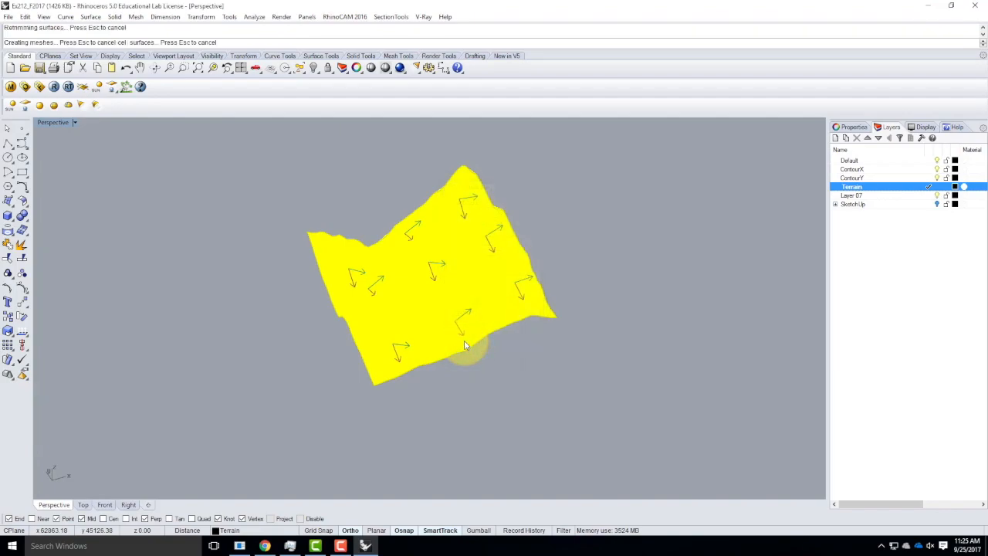
Step: Hide the ContourX and ContourY layers and inspect the rebuilt terrain surface from several angles
{"action": "scroll", "coordinate": [569, 282], "scroll_direction": "up", "scroll_amount": 5}
{"action": "right_click_drag", "start_coordinate": [580, 289], "coordinate": [648, 256]}
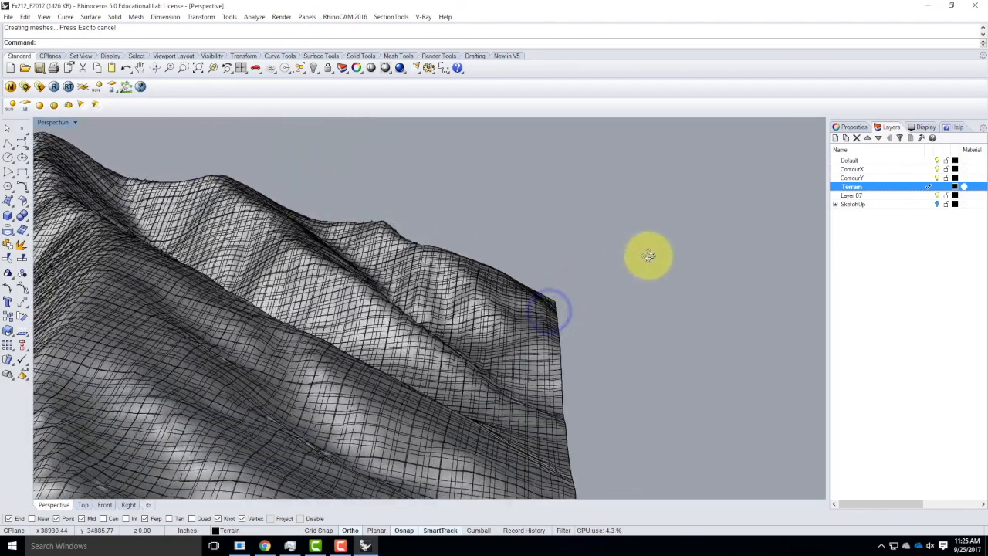
{"action": "left_click", "coordinate": [857, 169]}
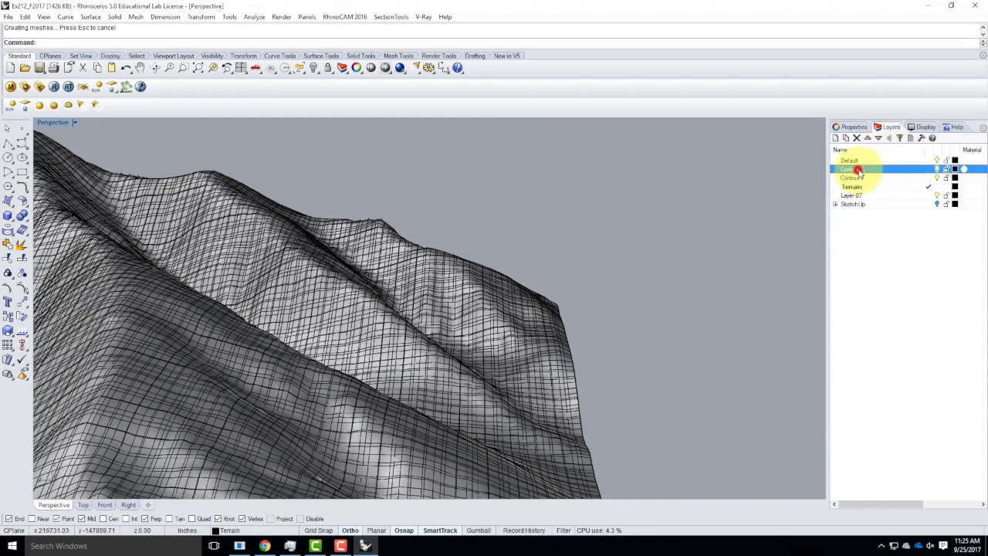
{"action": "left_click", "coordinate": [936, 169]}
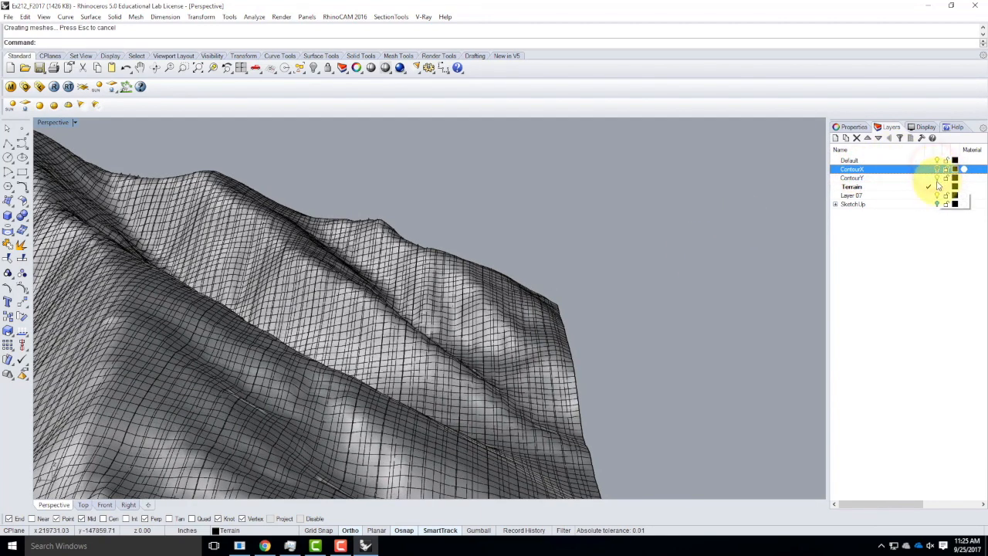
{"action": "left_click", "coordinate": [936, 177]}
{"action": "right_click_drag", "start_coordinate": [492, 198], "coordinate": [293, 311]}
{"action": "mouse_move", "coordinate": [395, 264]}
{"action": "right_mouse_down"}
{"action": "mouse_move", "coordinate": [353, 286]}
{"action": "mouse_move", "coordinate": [293, 275]}
{"action": "mouse_move", "coordinate": [242, 291]}
{"action": "mouse_move", "coordinate": [322, 302]}
{"action": "mouse_move", "coordinate": [362, 263]}
{"action": "right_mouse_up"}
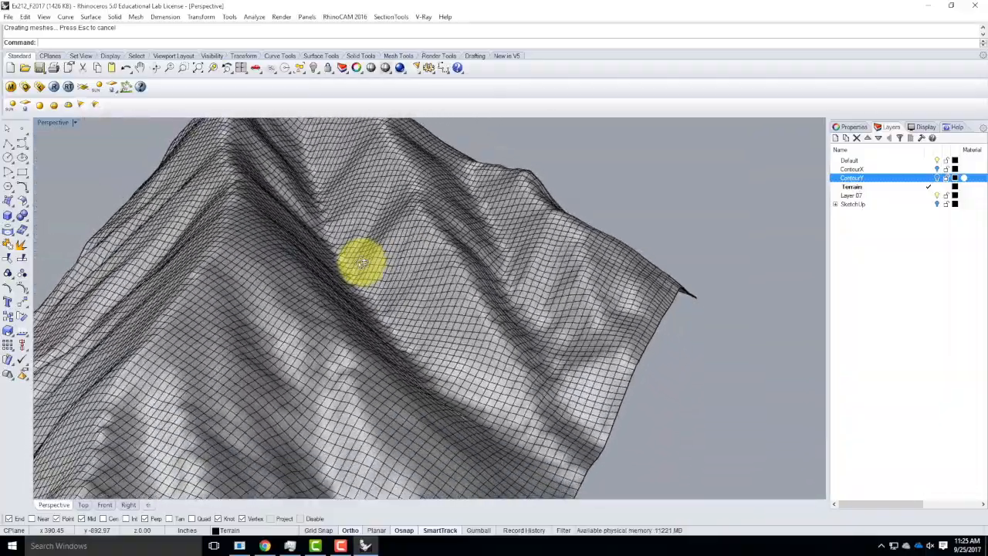
{"action": "scroll", "coordinate": [362, 263], "scroll_direction": "down", "scroll_amount": 5}
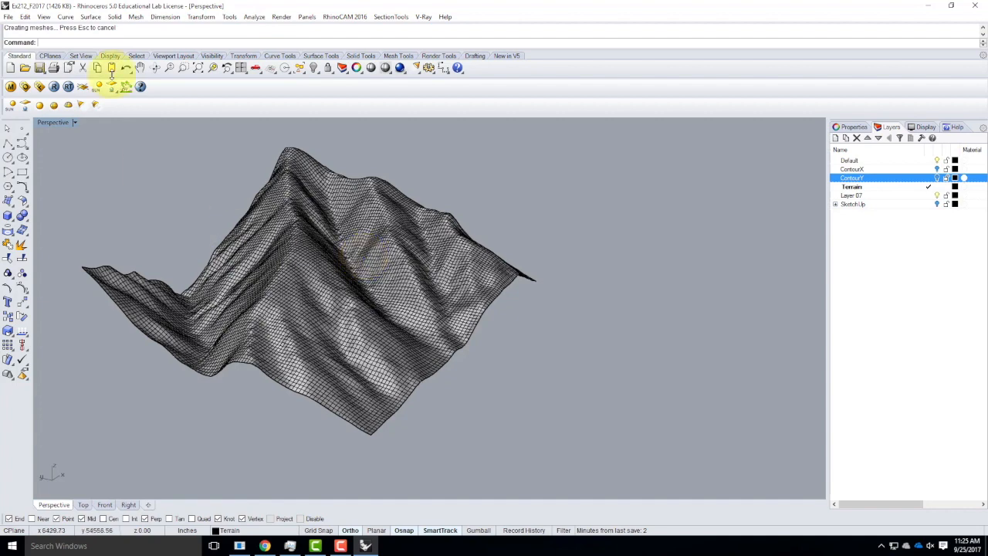
{"action": "scroll", "coordinate": [366, 224], "scroll_direction": "down", "scroll_amount": 3}
{"action": "scroll", "coordinate": [308, 246], "scroll_direction": "up", "scroll_amount": 3}
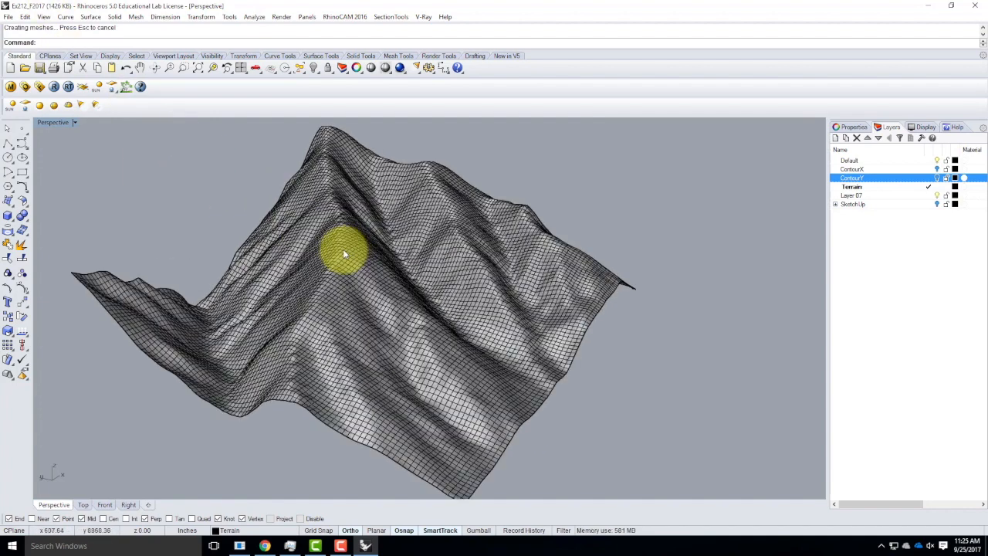
Step: Select the terrain surface, consult the Topography Creation Information scale chart in Chrome, and return to Rhino
{"action": "left_click", "coordinate": [342, 248]}
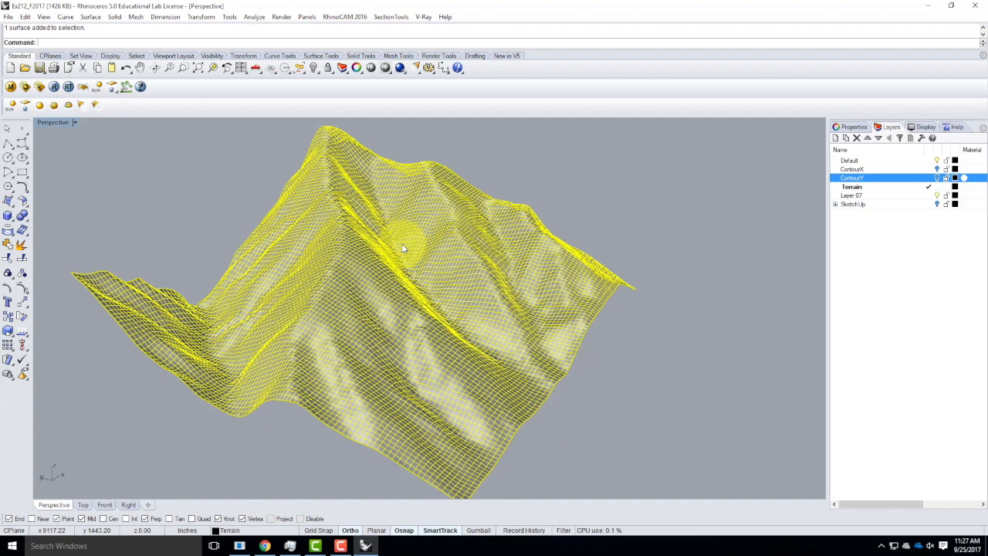
{"action": "left_click", "coordinate": [265, 545]}
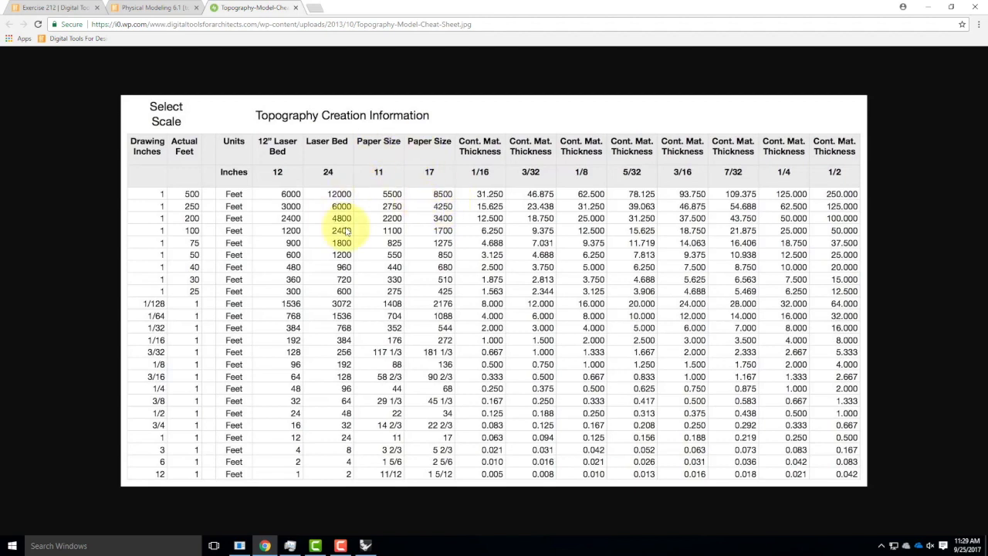
{"action": "left_click", "coordinate": [968, 6]}
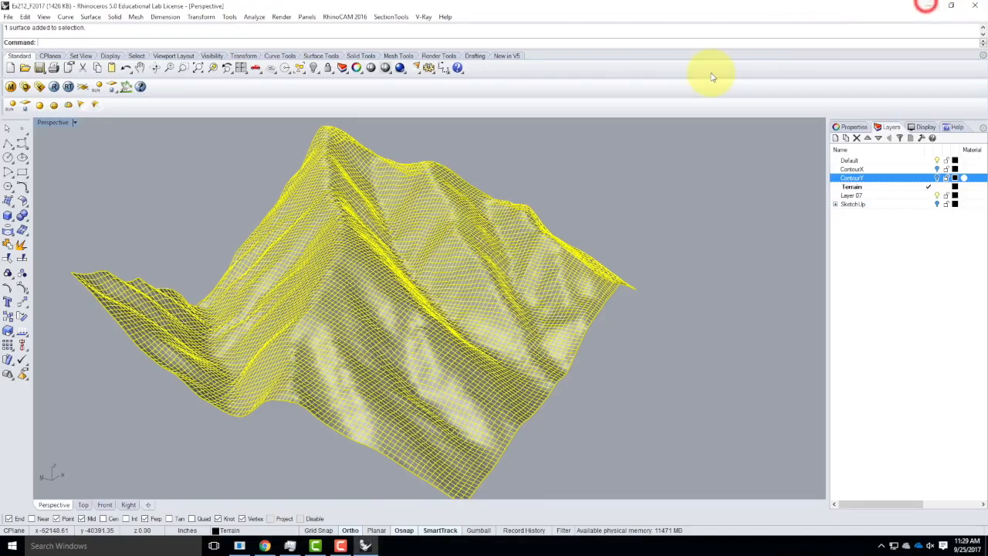
Step: Switch to a maximized Top view showing the whole terrain and deselect the surface
{"action": "double_click", "coordinate": [55, 122]}
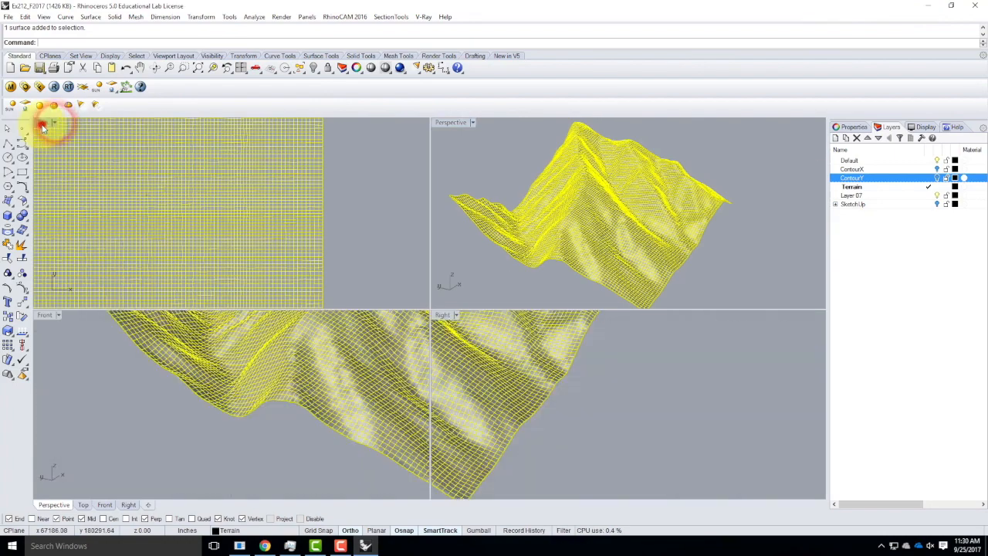
{"action": "double_click", "coordinate": [44, 123]}
{"action": "scroll", "coordinate": [314, 319], "scroll_direction": "down", "scroll_amount": 3}
{"action": "left_click", "coordinate": [595, 351]}
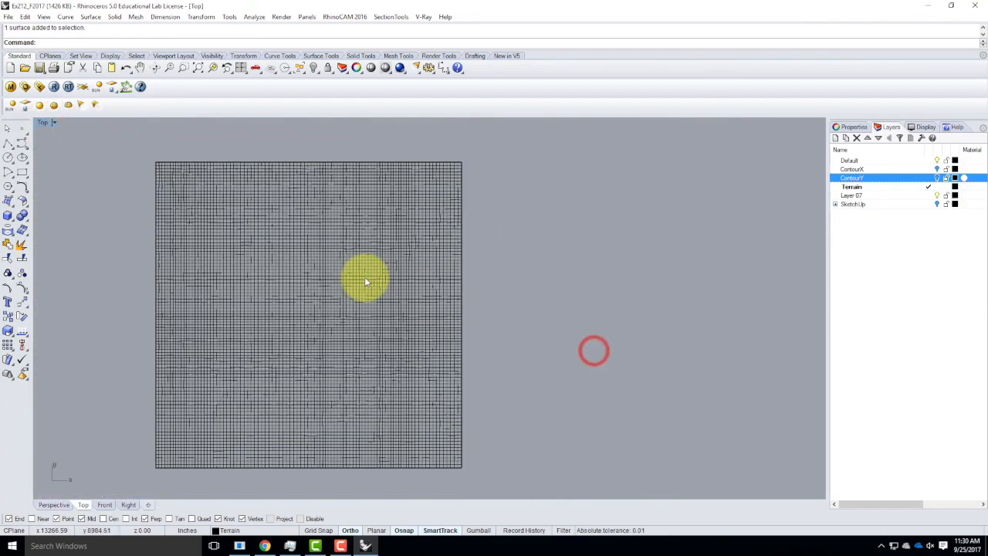
Step: Rename Layer 07 as Model and make it the current layer
{"action": "left_click", "coordinate": [862, 196]}
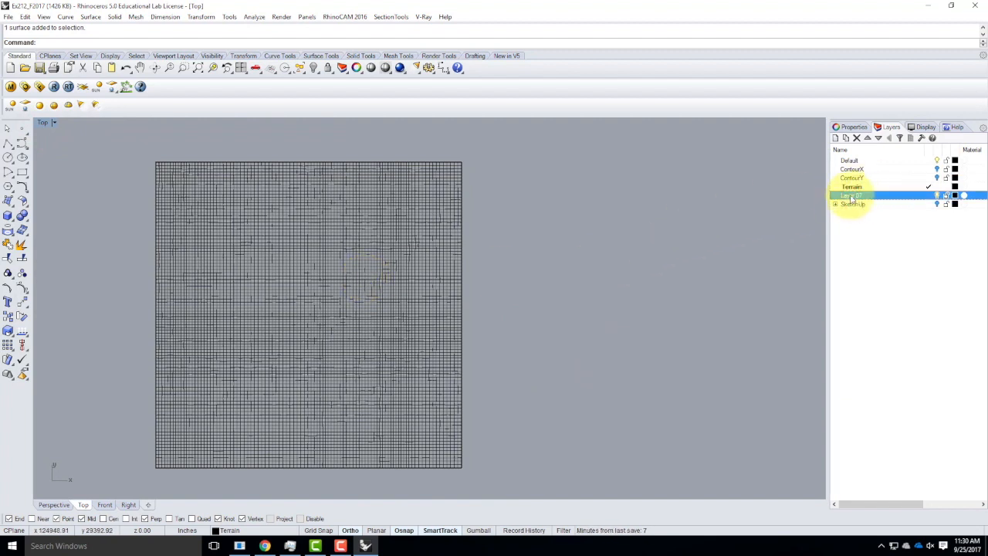
{"action": "double_click", "coordinate": [868, 197]}
{"action": "left_click", "coordinate": [868, 196]}
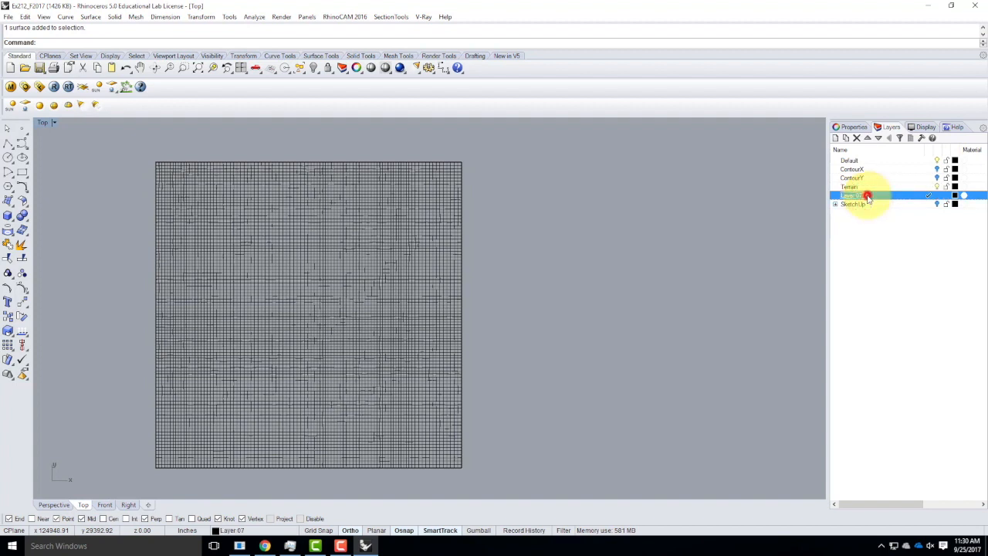
{"action": "type", "text": "Model"}
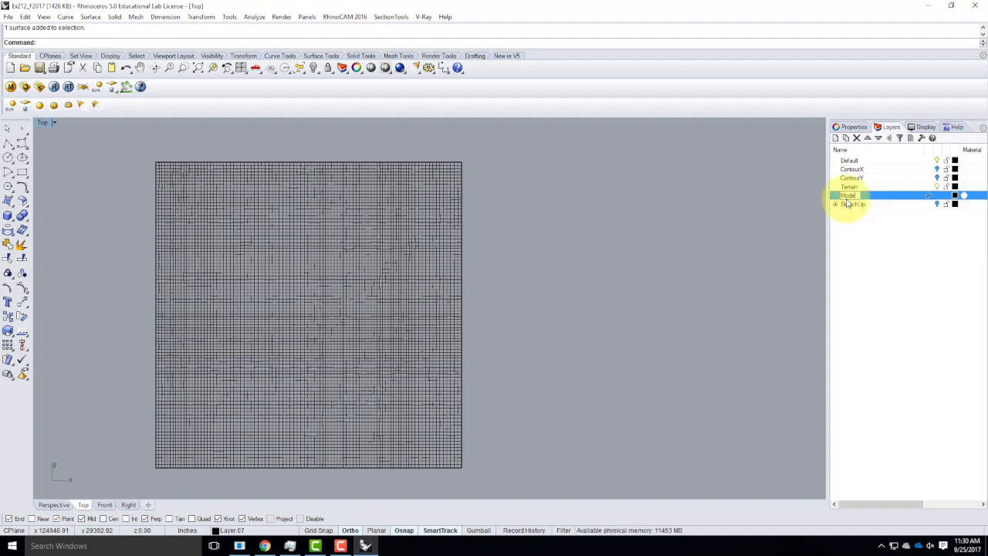
{"action": "key", "text": "Return"}
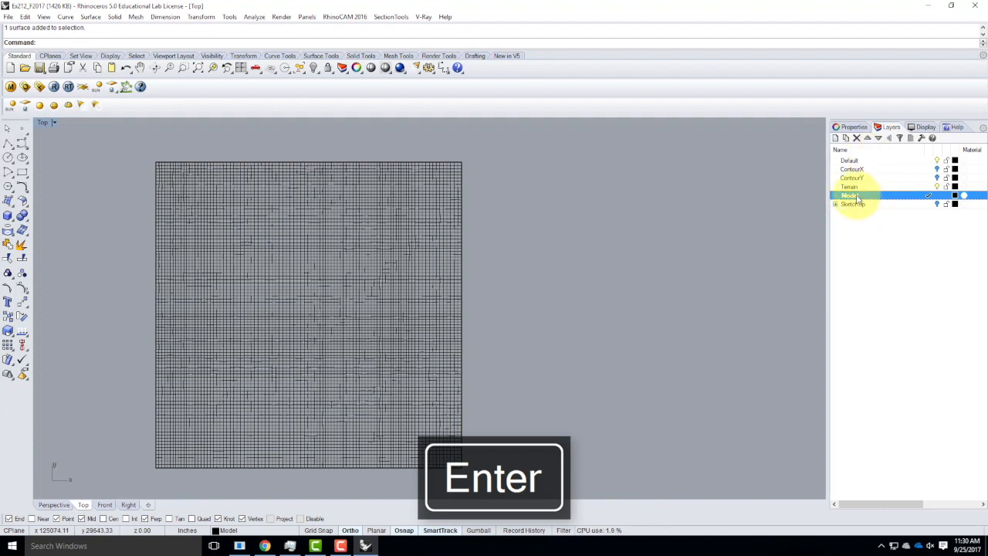
Step: Consult the scale chart in Chrome, draw a 3400' by 2200' rectangle in Rhino, and move it over the terrain's northern half
{"action": "left_click", "coordinate": [22, 173]}
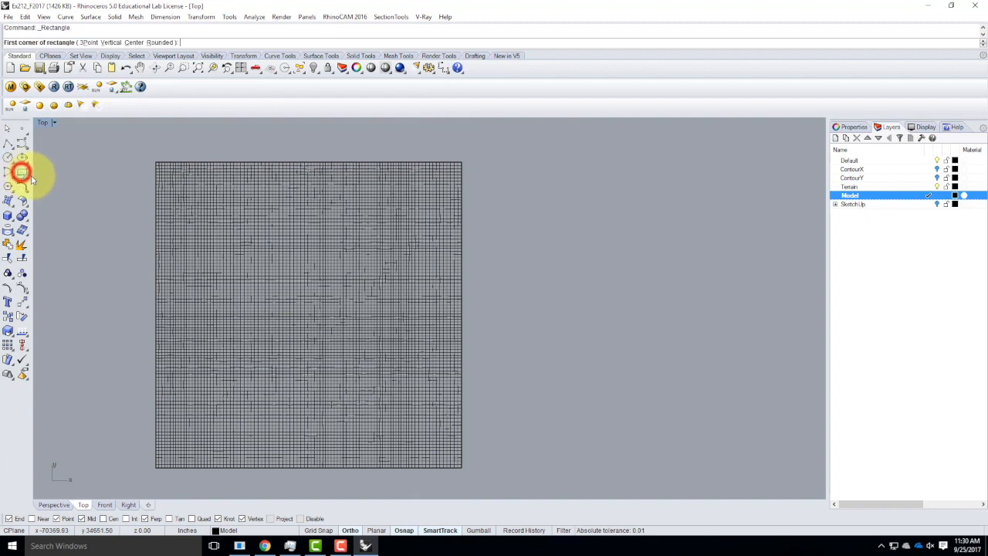
{"action": "left_click", "coordinate": [500, 292]}
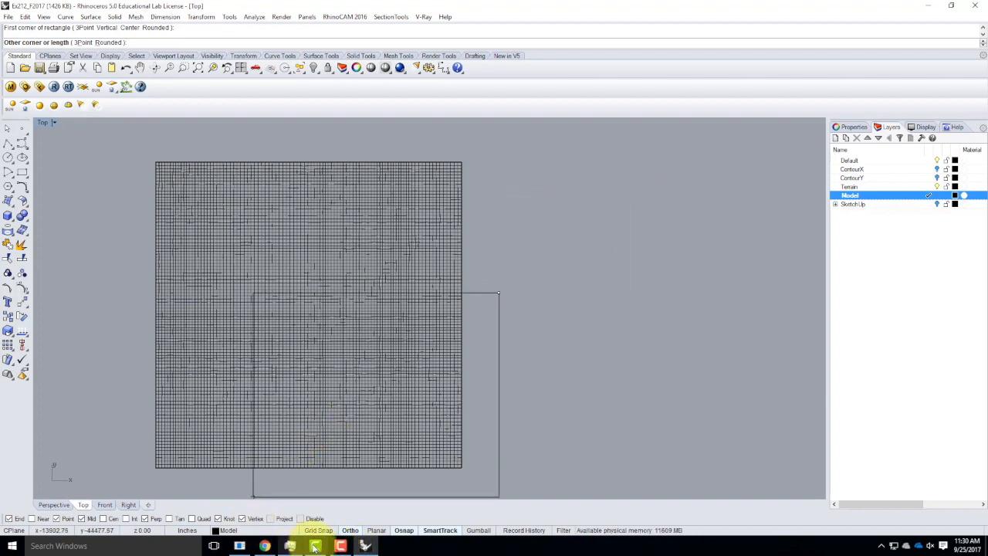
{"action": "left_click", "coordinate": [265, 545]}
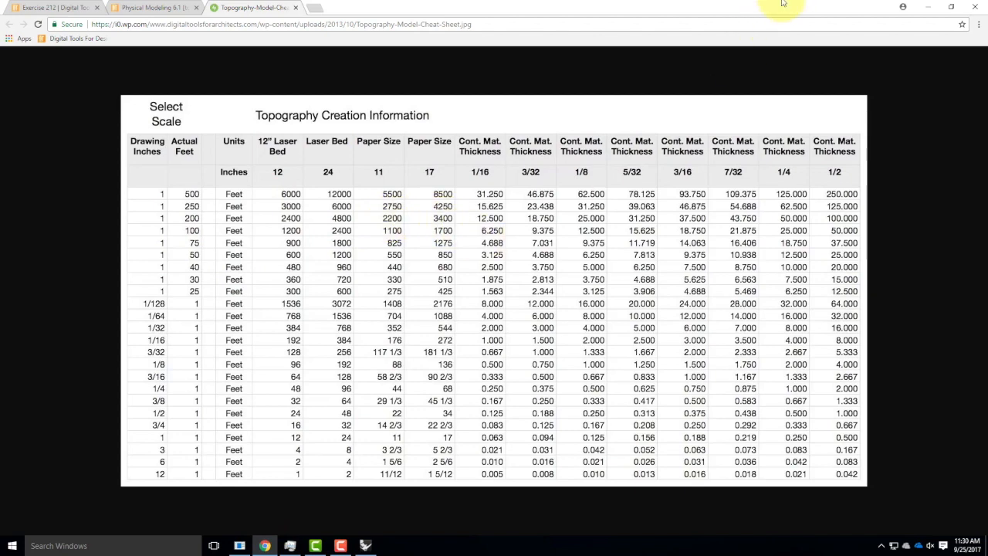
{"action": "left_click", "coordinate": [930, 8]}
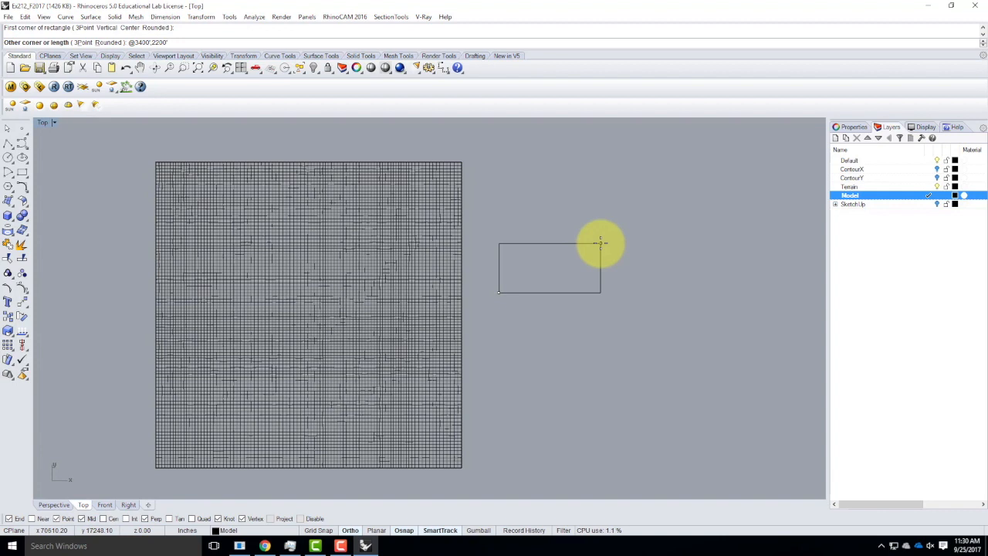
{"action": "key", "text": "Return"}
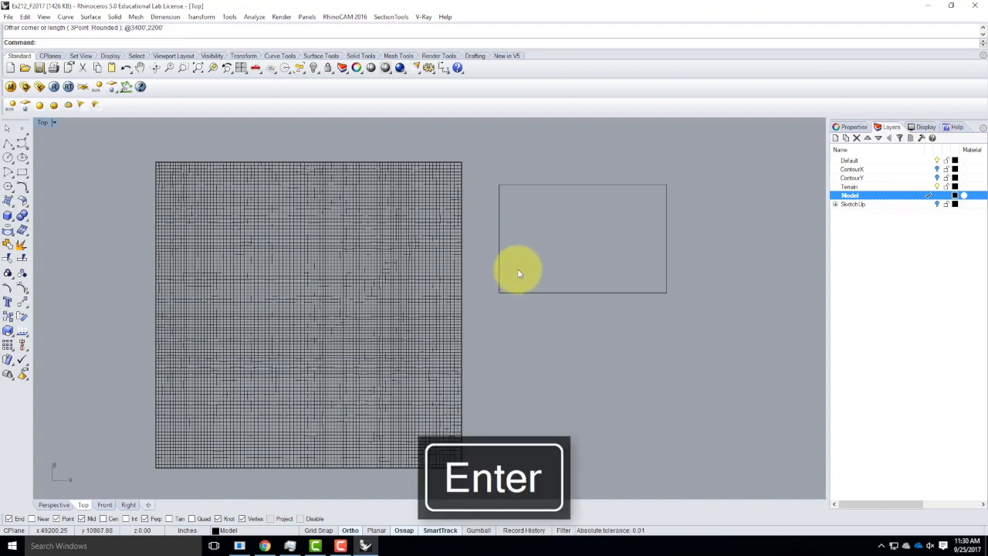
{"action": "left_click", "coordinate": [569, 293]}
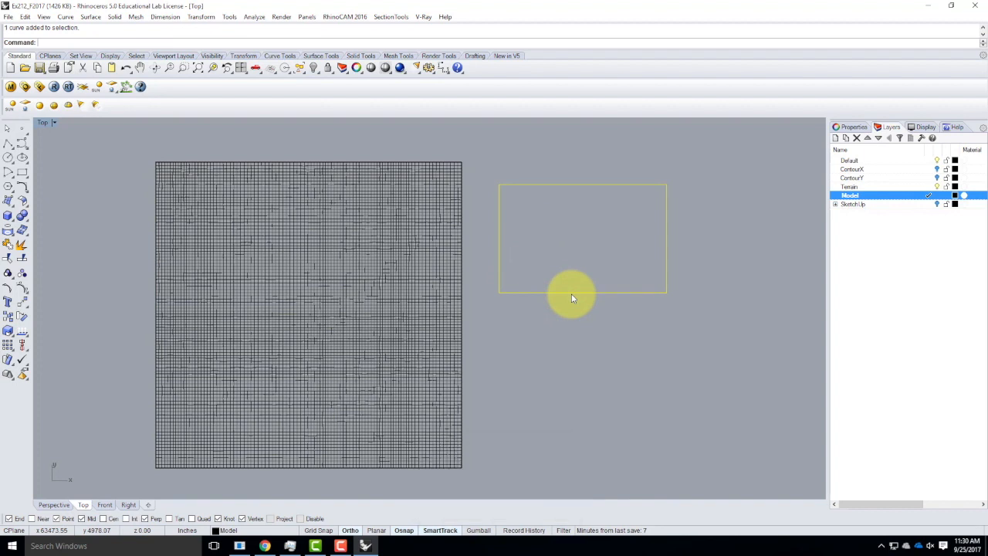
{"action": "left_click_drag", "start_coordinate": [570, 293], "coordinate": [264, 155]}
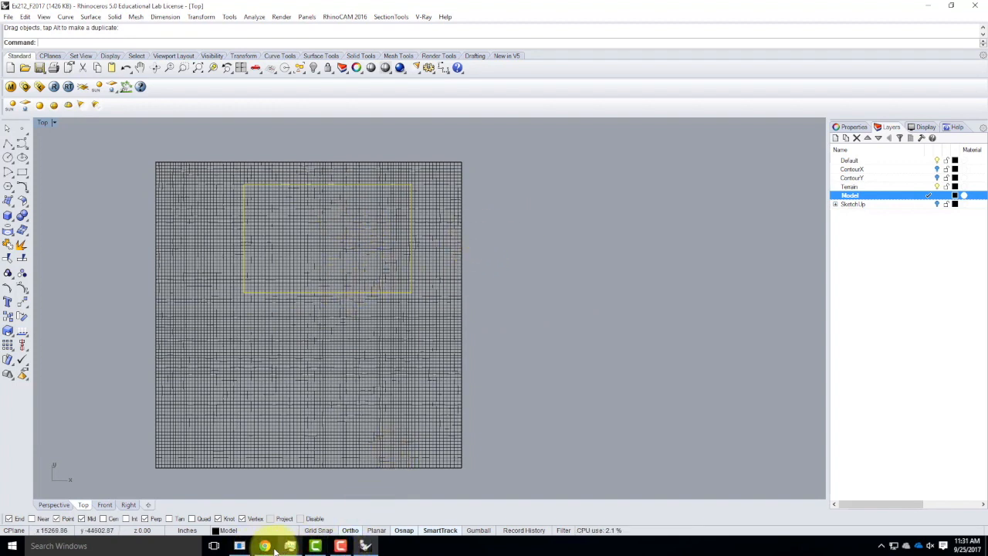
Step: Draw a 2750' by 4250' rectangle using the chart's 1" = 250' paper sizes in Chrome, and place it over the middle of the terrain in Rhino
{"action": "mouse_move", "coordinate": [266, 547]}
{"action": "left_click", "coordinate": [293, 512]}
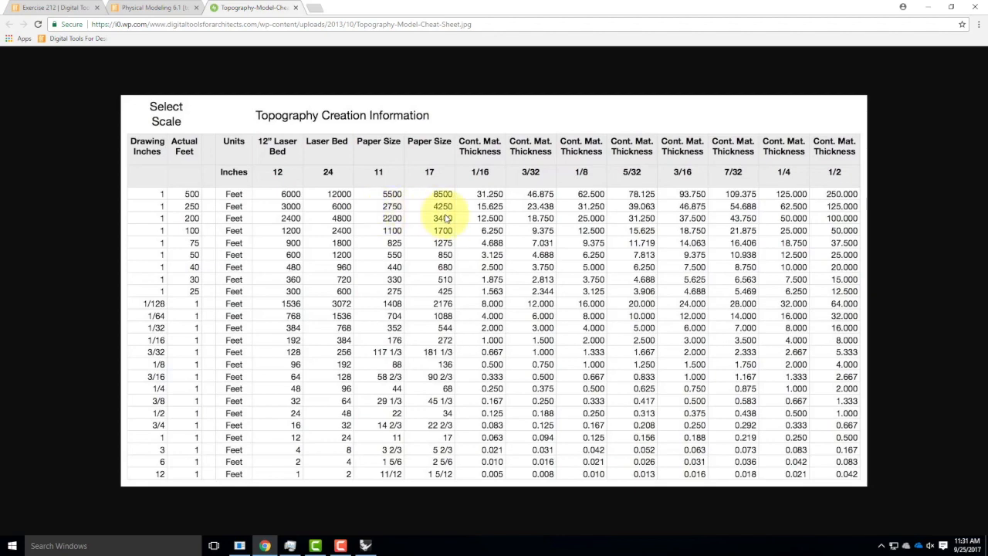
{"action": "left_click", "coordinate": [927, 7]}
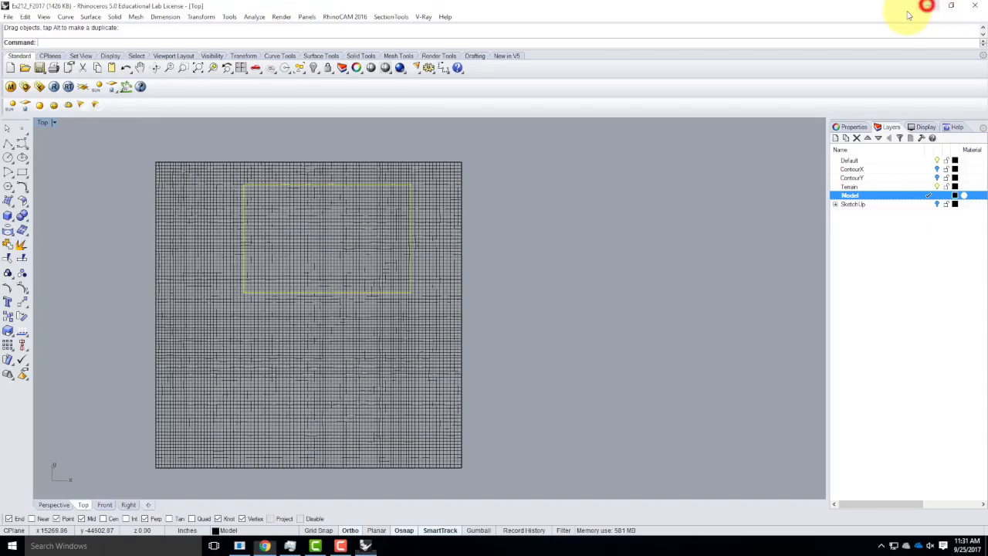
{"action": "left_click", "coordinate": [21, 172]}
{"action": "left_click", "coordinate": [531, 331]}
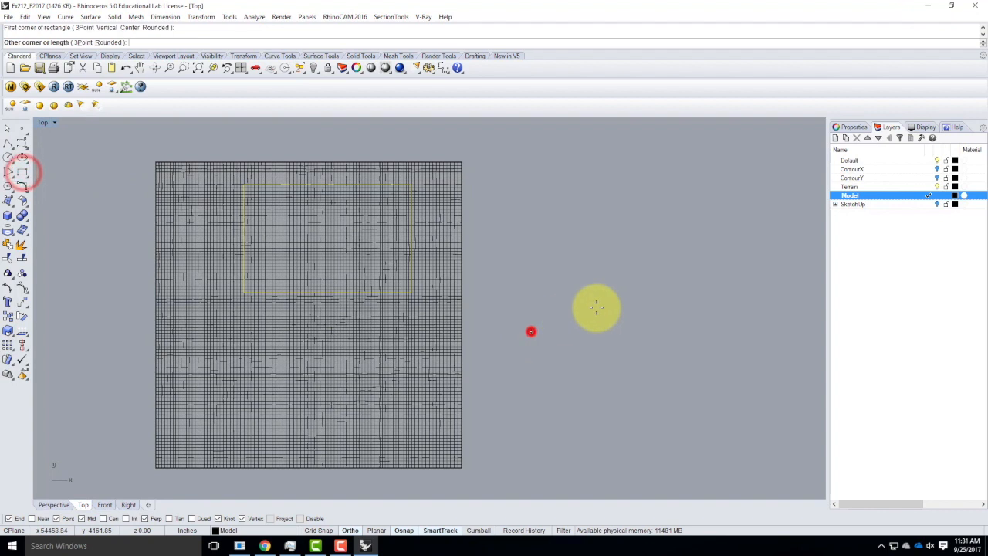
{"action": "type", "text": "@2750',425"}
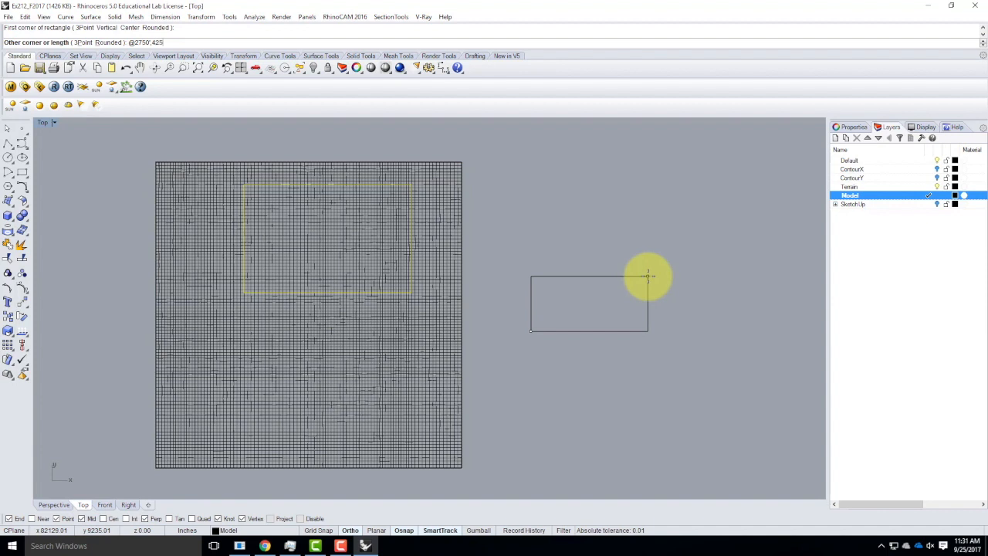
{"action": "type", "text": "0'"}
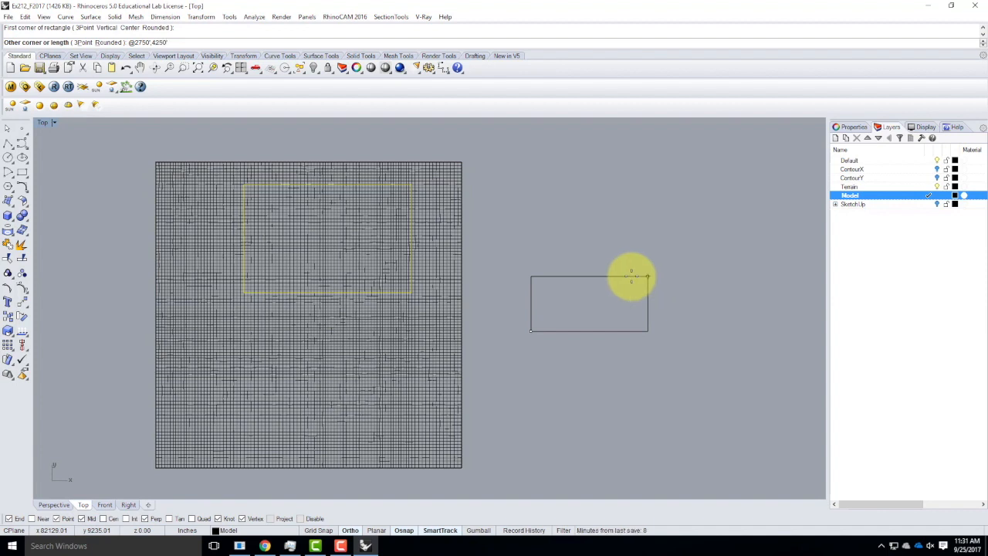
{"action": "mouse_move", "coordinate": [264, 546]}
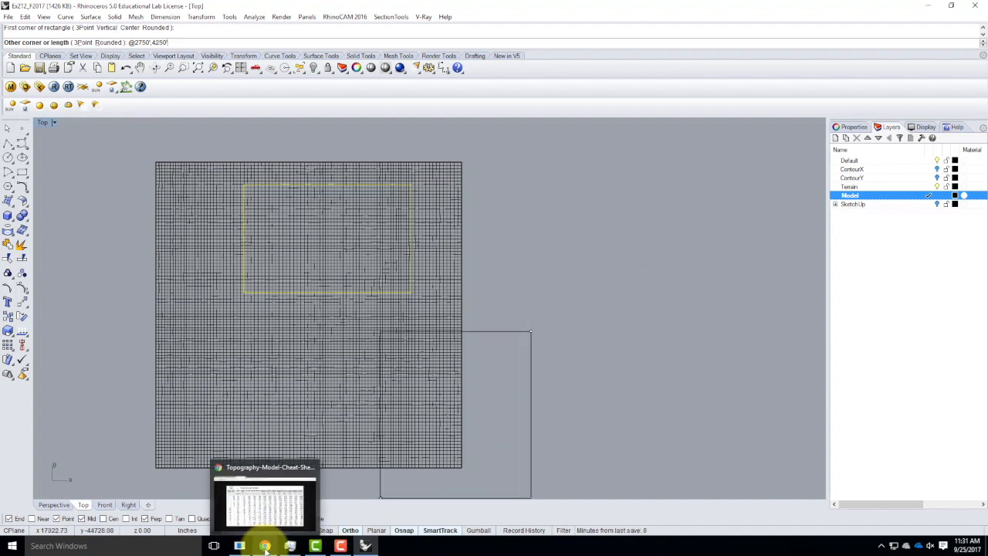
{"action": "left_click", "coordinate": [265, 545]}
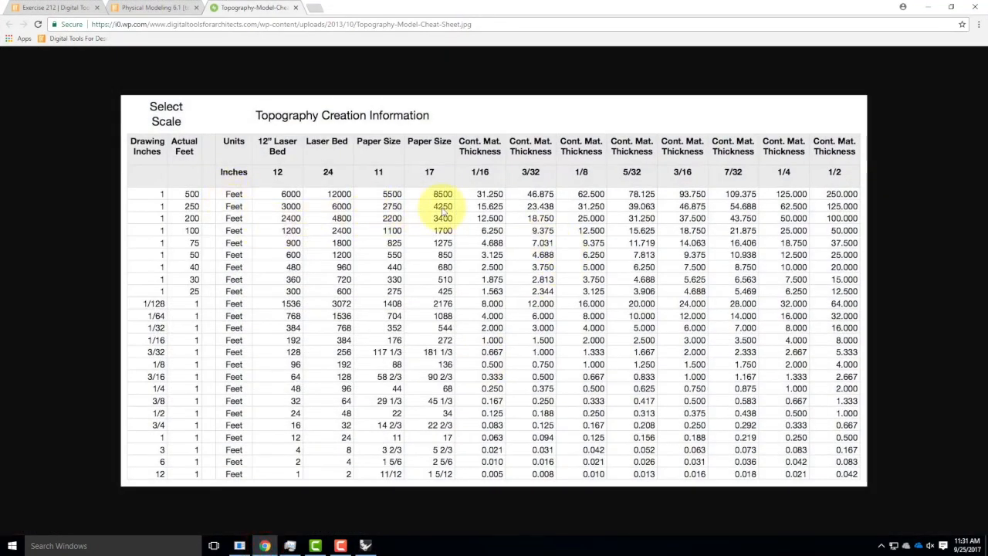
{"action": "left_click", "coordinate": [929, 8]}
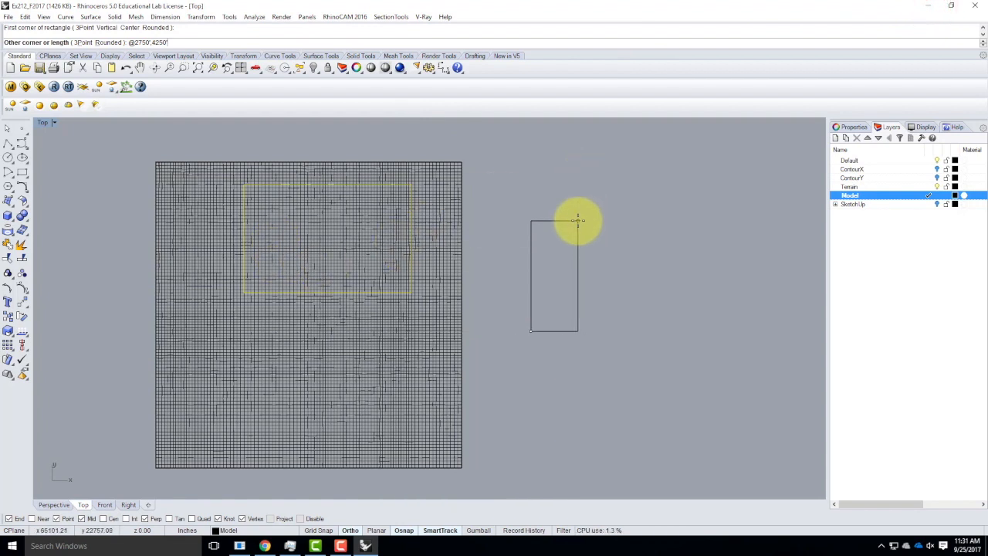
{"action": "key", "text": "Return"}
{"action": "left_click_drag", "start_coordinate": [612, 335], "coordinate": [342, 404]}
{"action": "left_click_drag", "start_coordinate": [350, 331], "coordinate": [347, 409]}
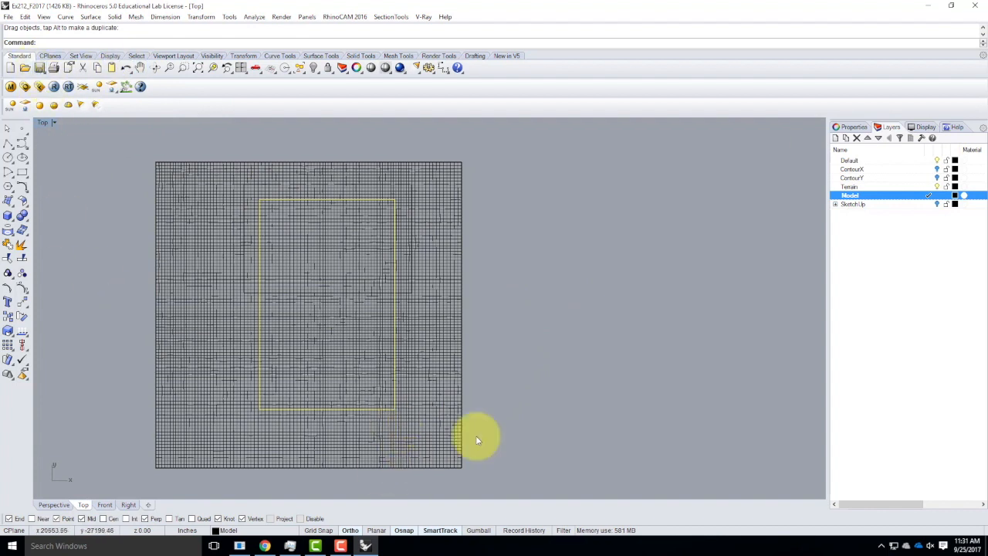
Step: Try an 8500' by 5500' rectangle from the Chrome chart over the terrain in Rhino, and delete it together with the 3400' by 2200' rectangle
{"action": "left_click", "coordinate": [21, 172]}
{"action": "left_click", "coordinate": [517, 246]}
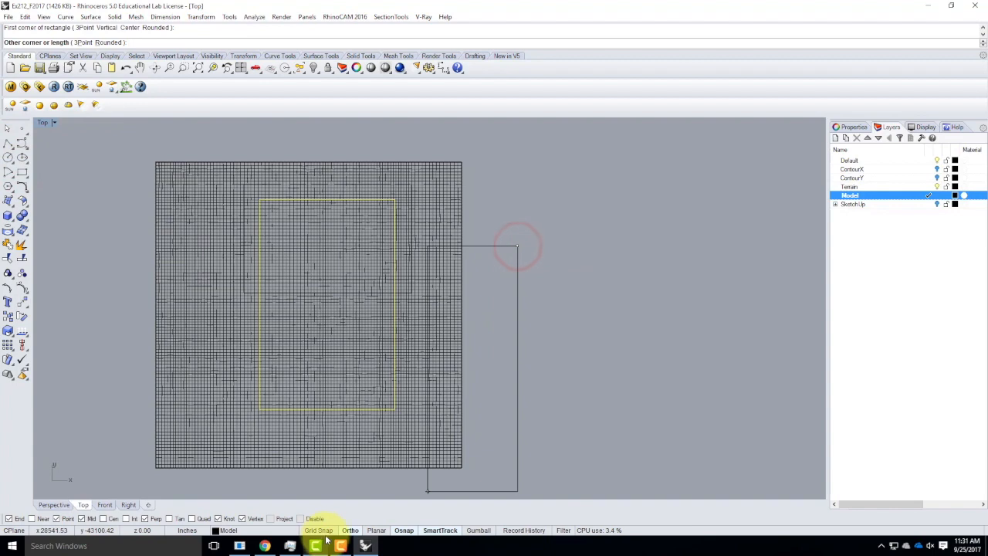
{"action": "left_click", "coordinate": [265, 545]}
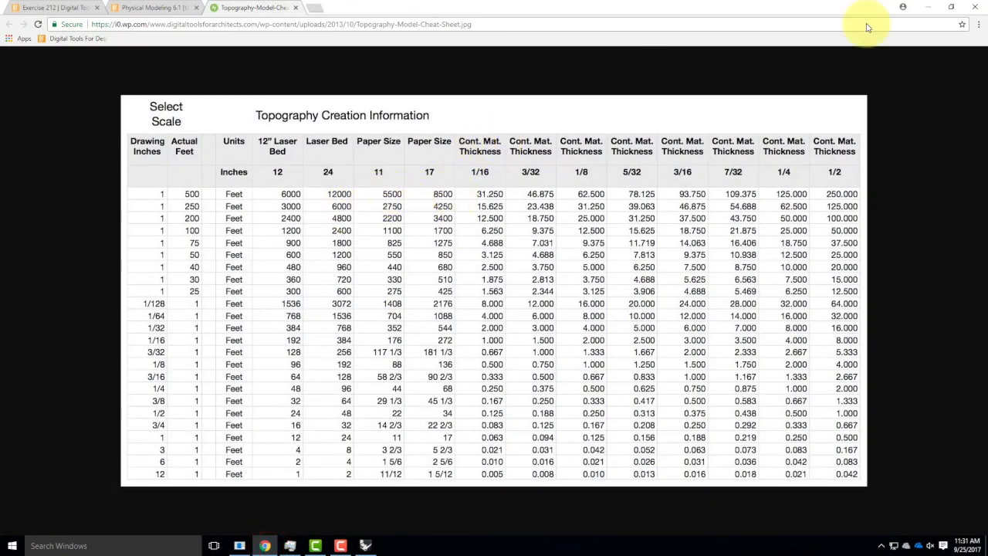
{"action": "left_click", "coordinate": [928, 6]}
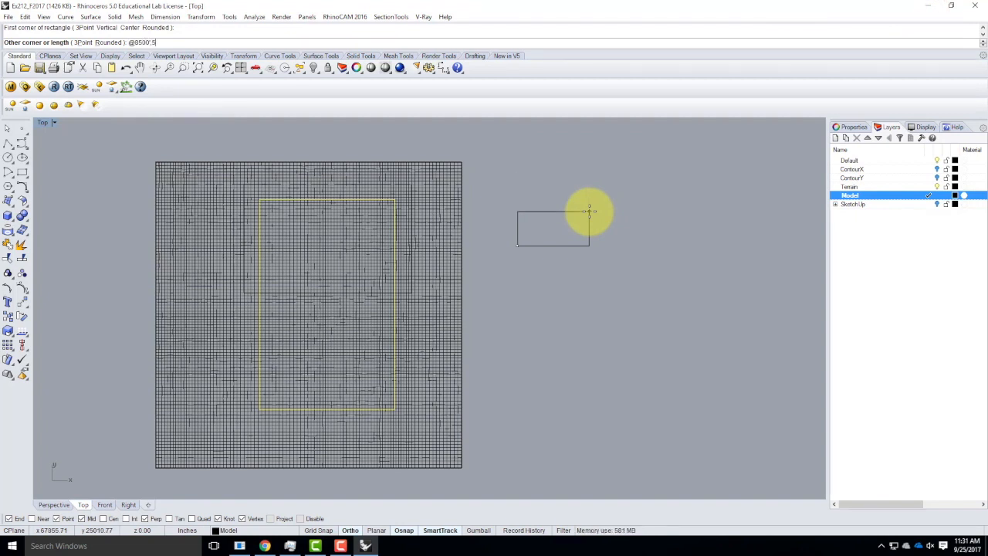
{"action": "key", "text": "Return"}
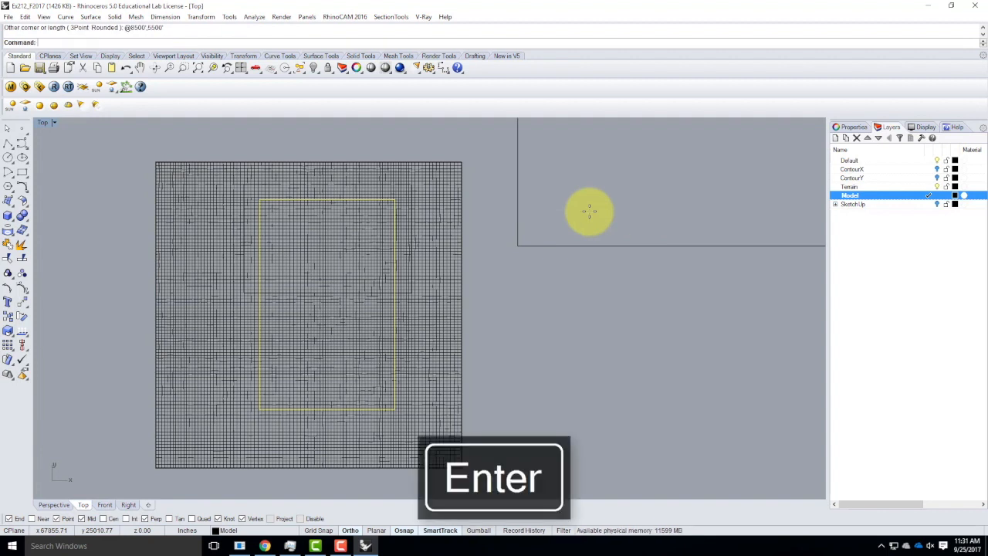
{"action": "left_click_drag", "start_coordinate": [608, 247], "coordinate": [385, 338]}
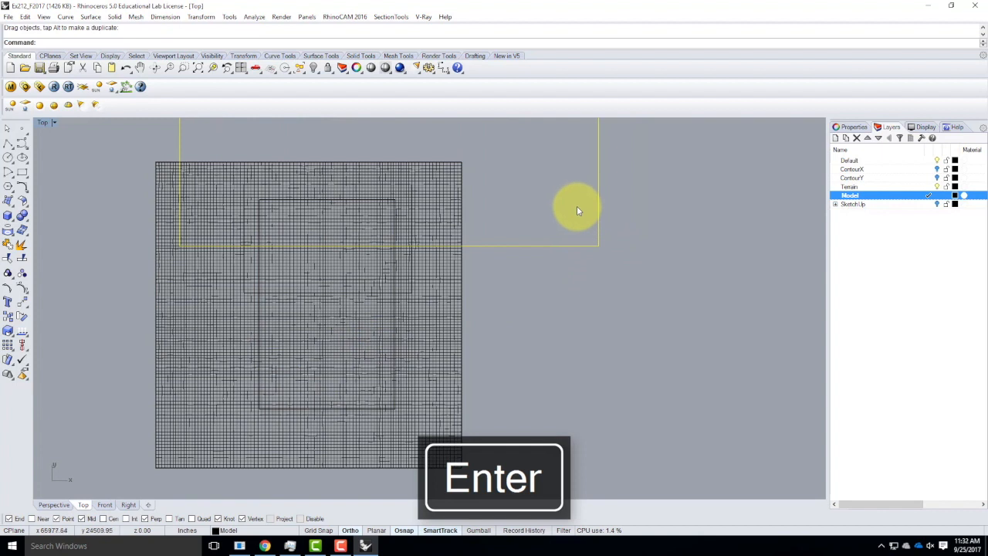
{"action": "left_click_drag", "start_coordinate": [599, 200], "coordinate": [581, 402]}
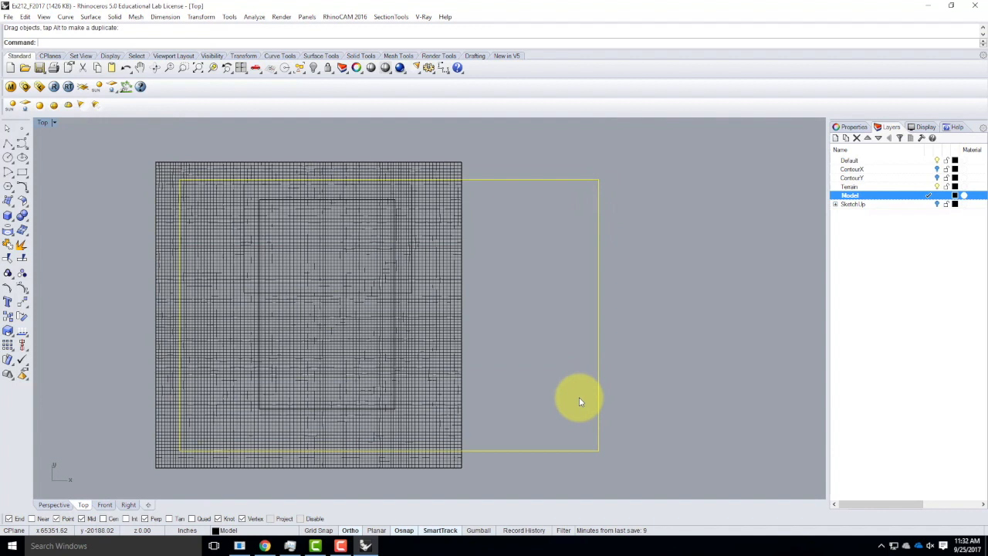
{"action": "key", "text": "Delete"}
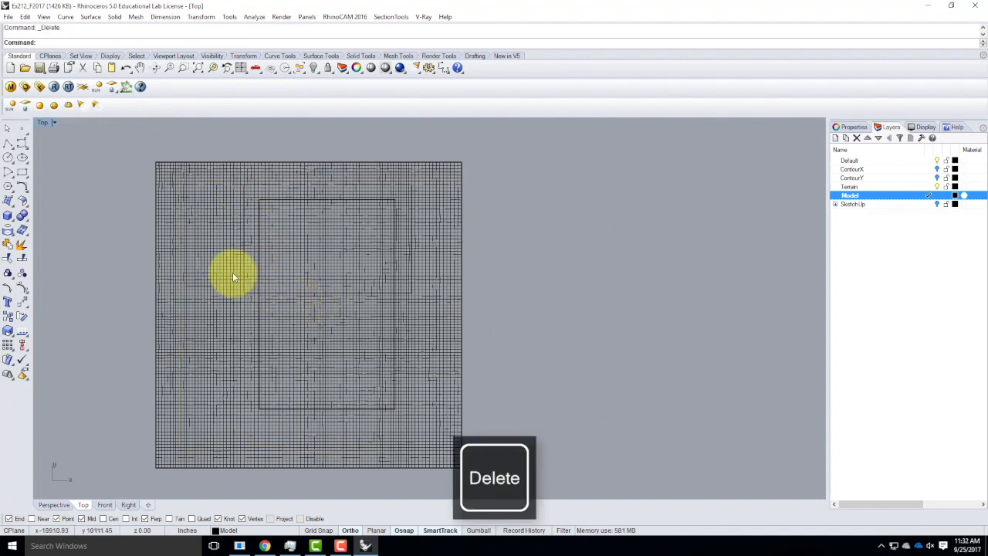
{"action": "left_click", "coordinate": [412, 195]}
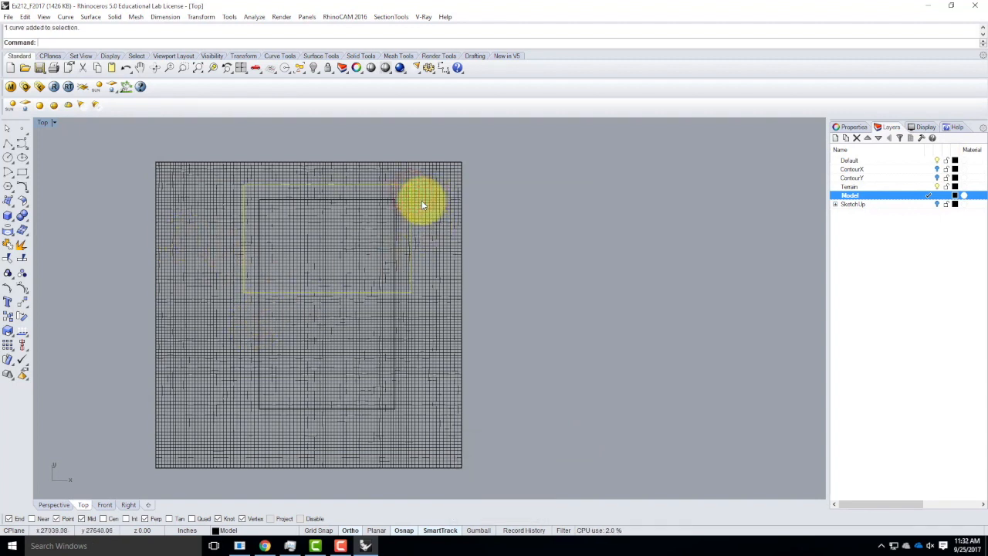
{"action": "key", "text": "Delete"}
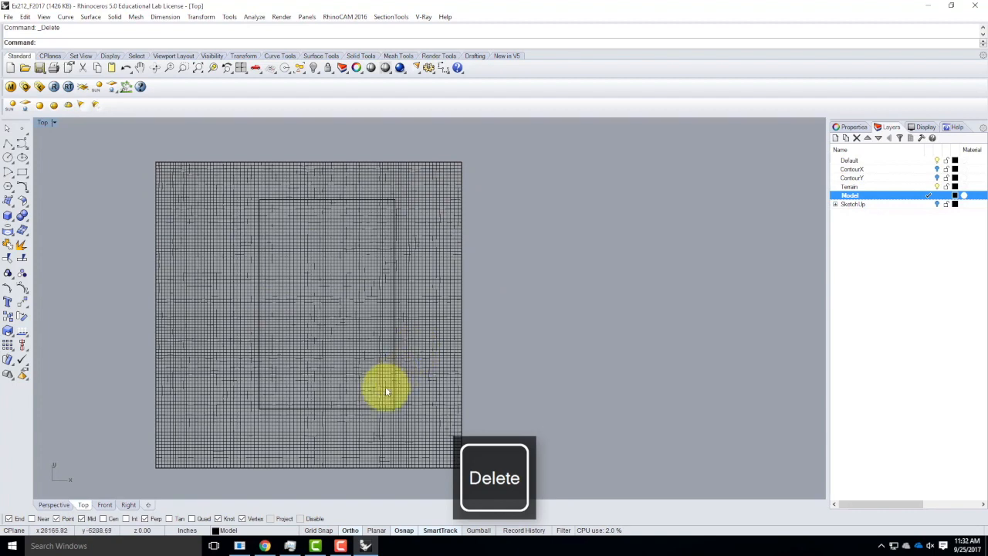
Step: Select the 2750' by 4250' rectangle and set the Top view to Shaded in the four-viewport layout
{"action": "left_click", "coordinate": [396, 370]}
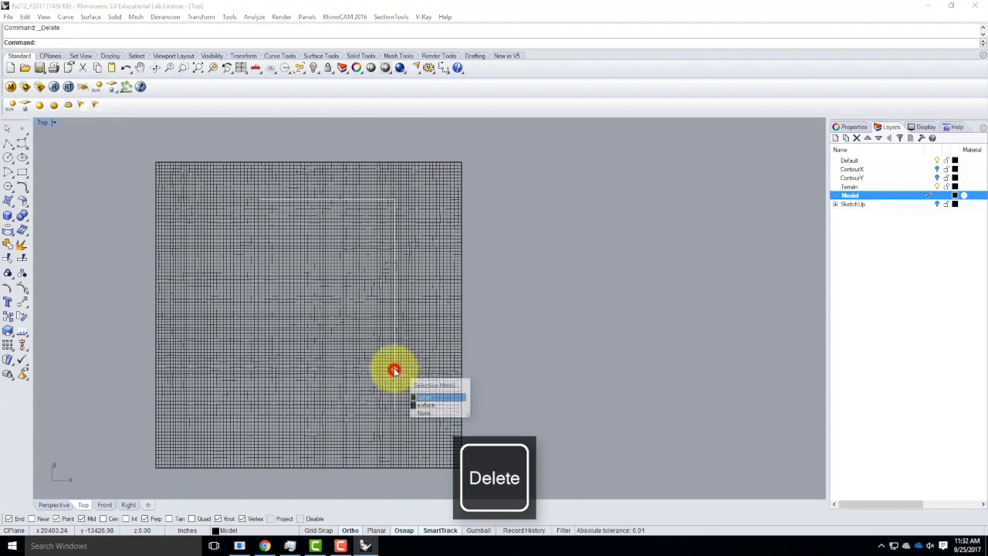
{"action": "left_click", "coordinate": [456, 398]}
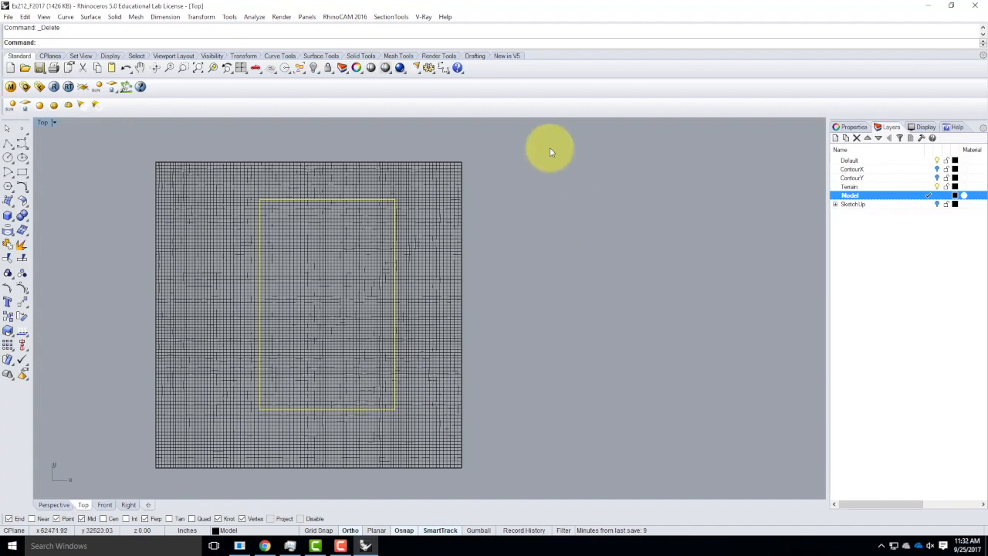
{"action": "double_click", "coordinate": [48, 124]}
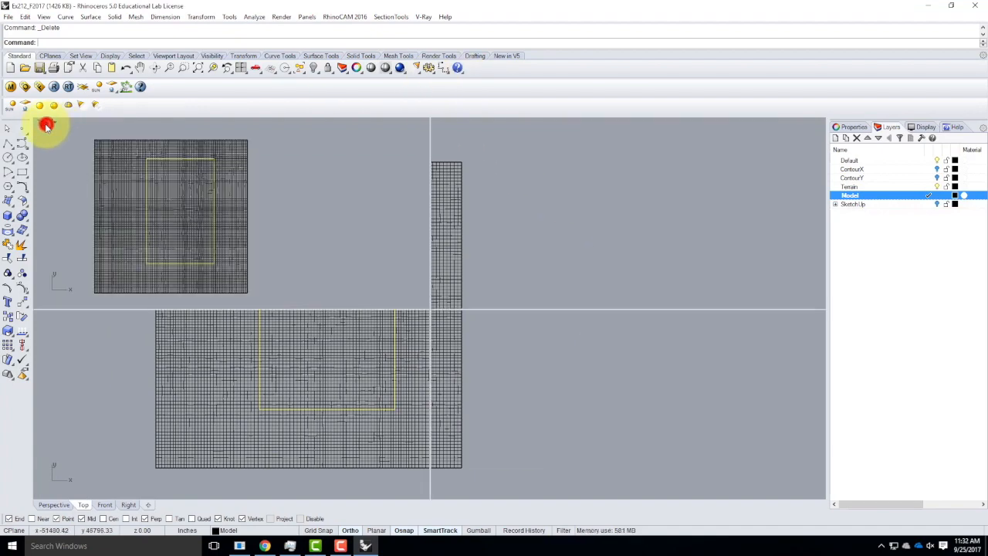
{"action": "right_click_drag", "start_coordinate": [627, 168], "coordinate": [545, 194]}
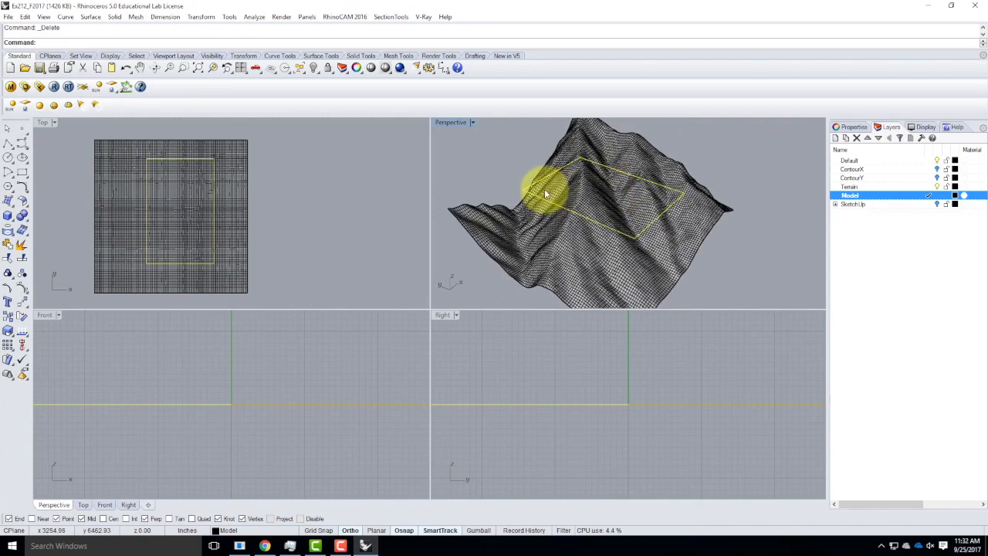
{"action": "left_click", "coordinate": [54, 123]}
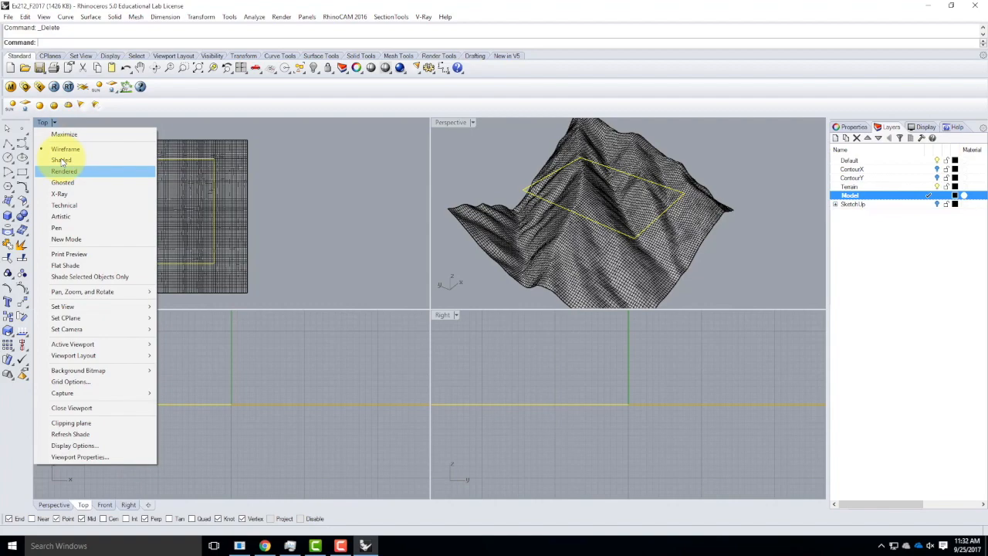
{"action": "left_click", "coordinate": [61, 159]}
Step: Move the rectangle west so it frames the ridge on the terrain's western half, checking the area in Perspective
{"action": "right_click_drag", "start_coordinate": [523, 176], "coordinate": [573, 199]}
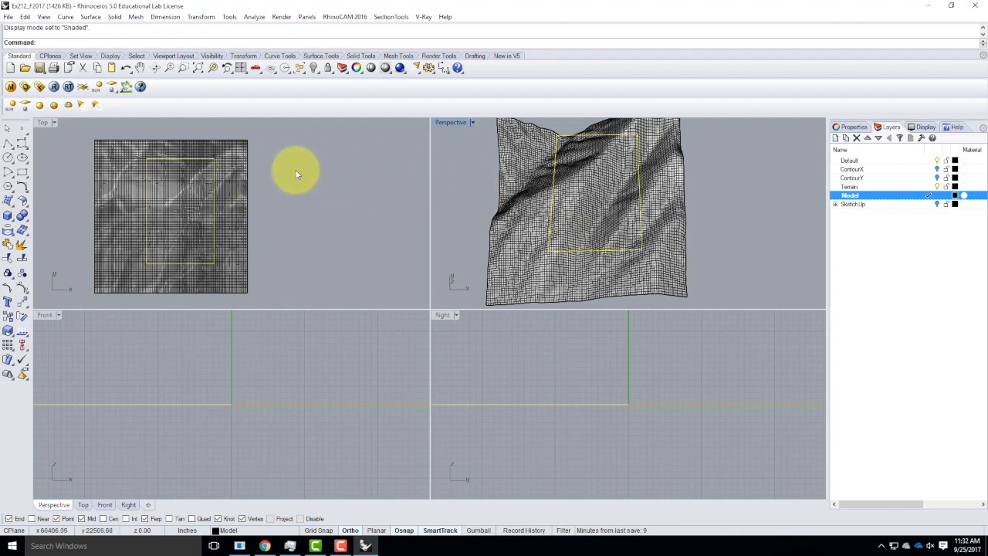
{"action": "left_click_drag", "start_coordinate": [177, 162], "coordinate": [142, 162]}
{"action": "right_click_drag", "start_coordinate": [523, 176], "coordinate": [566, 146]}
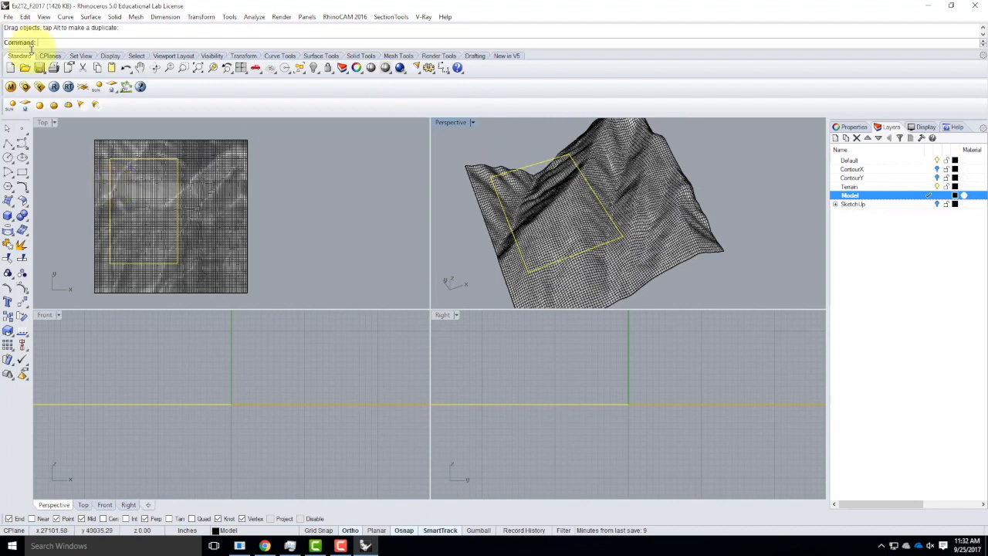
Step: Project the selected 2750' by 4250' rectangle straight down onto the terrain surface from the maximized Top view
{"action": "double_click", "coordinate": [43, 123]}
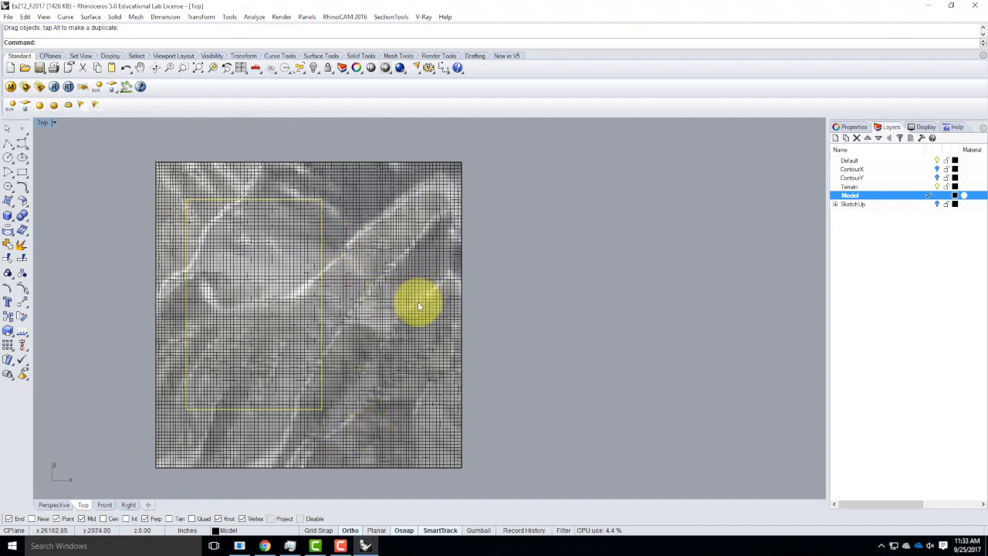
{"action": "type", "text": "ro"}
{"action": "key", "text": "BackSpace"}
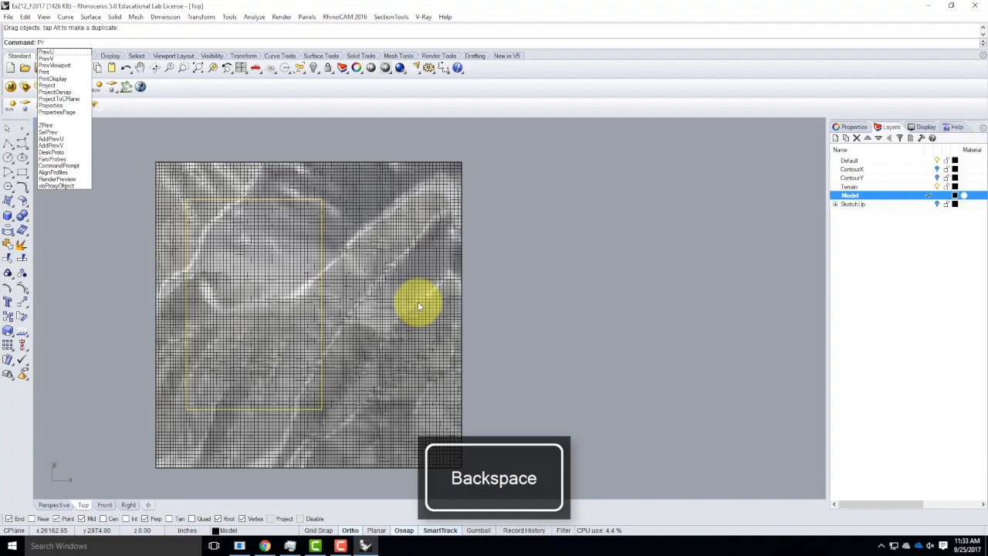
{"action": "type", "text": "o"}
{"action": "key", "text": "Return"}
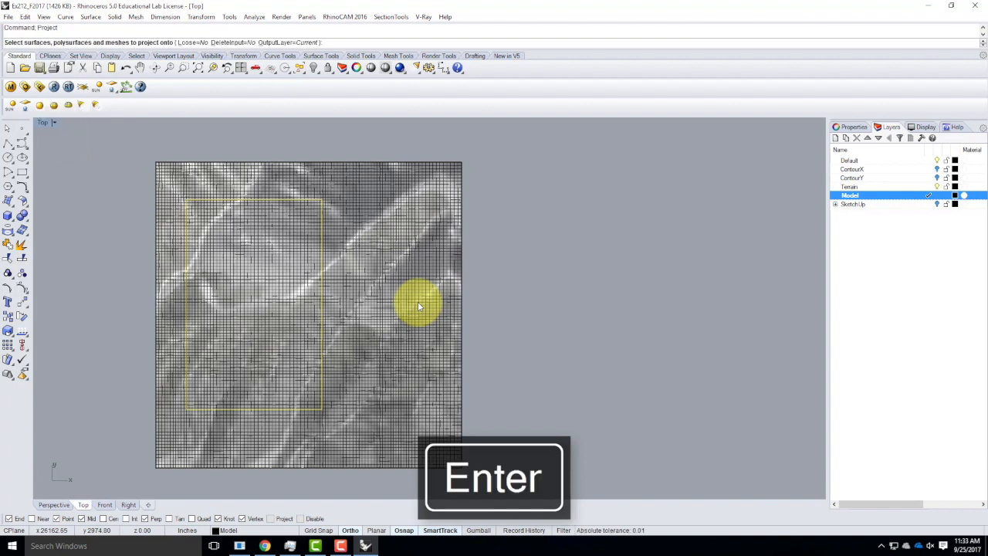
{"action": "left_click", "coordinate": [66, 16]}
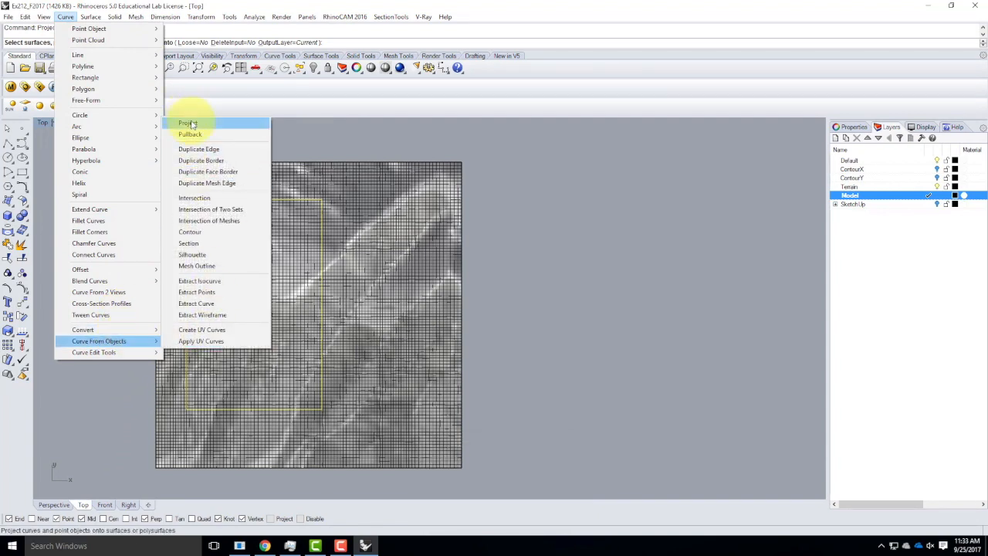
{"action": "left_click", "coordinate": [492, 8]}
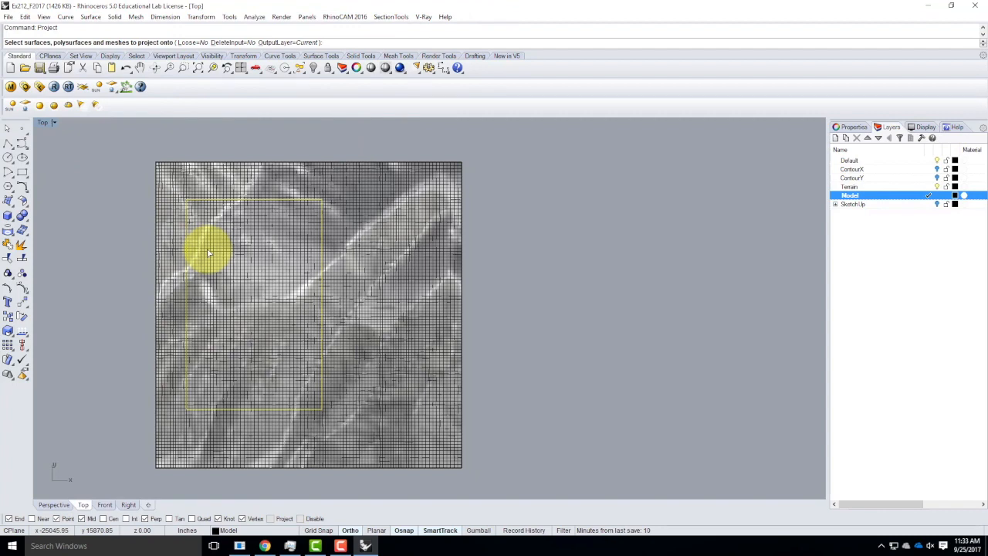
{"action": "left_click", "coordinate": [381, 238]}
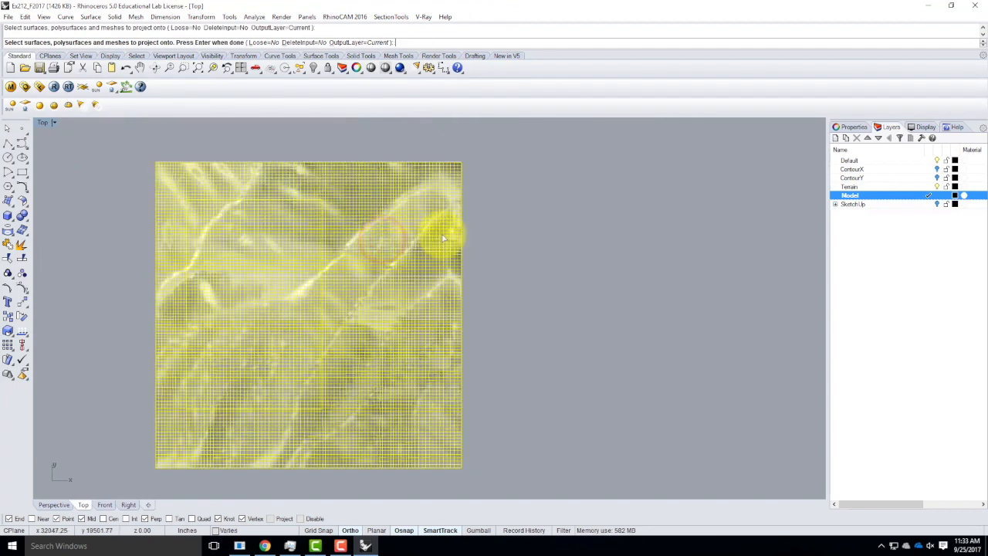
{"action": "key", "text": "Return"}
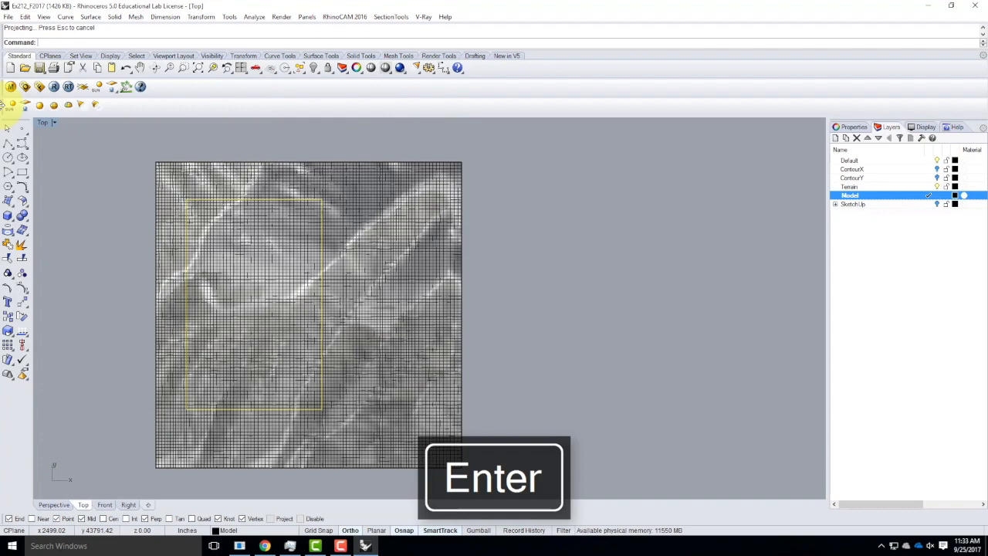
Step: Examine the projected outline on the terrain from several angles in the maximized Perspective view
{"action": "double_click", "coordinate": [43, 124]}
{"action": "scroll", "coordinate": [598, 204], "scroll_direction": "up", "scroll_amount": 5}
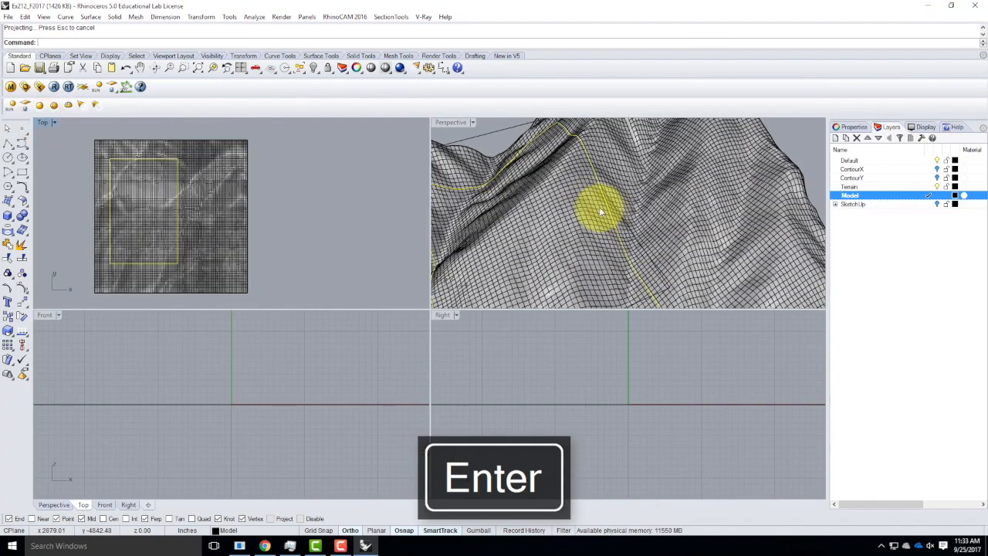
{"action": "double_click", "coordinate": [463, 124]}
{"action": "scroll", "coordinate": [558, 269], "scroll_direction": "down", "scroll_amount": 5}
{"action": "right_click_drag", "start_coordinate": [522, 324], "coordinate": [435, 335]}
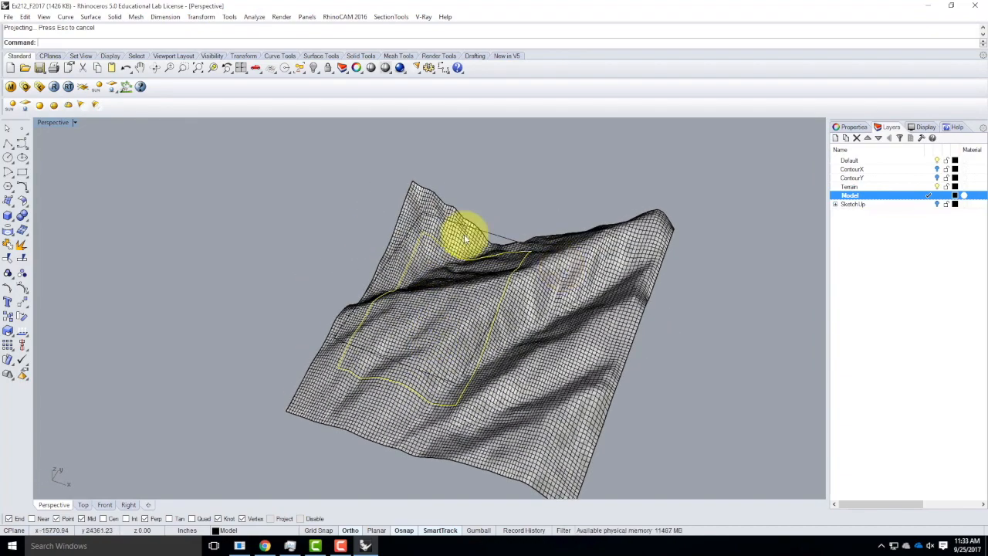
{"action": "left_click", "coordinate": [507, 184]}
{"action": "mouse_move", "coordinate": [346, 327]}
{"action": "right_mouse_down"}
{"action": "mouse_move", "coordinate": [447, 309]}
{"action": "mouse_move", "coordinate": [489, 363]}
{"action": "right_mouse_up"}
{"action": "left_click", "coordinate": [489, 344]}
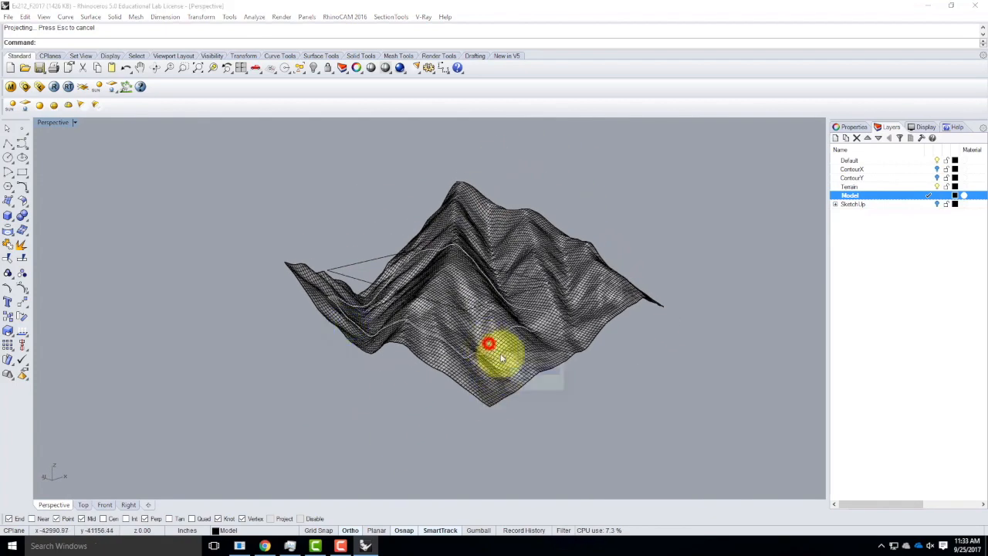
{"action": "left_click", "coordinate": [521, 371]}
{"action": "right_click_drag", "start_coordinate": [639, 373], "coordinate": [722, 396]}
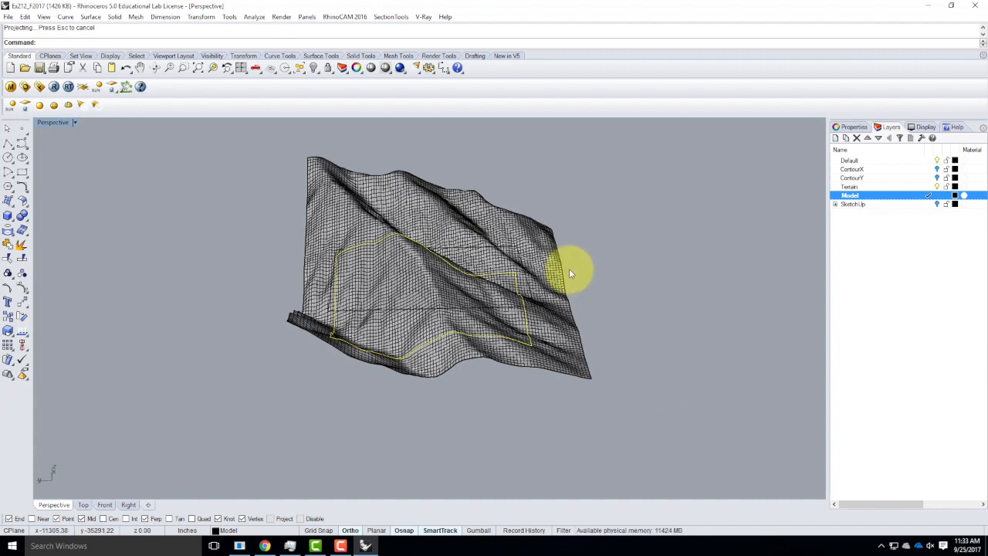
Step: Trim away the terrain surface outside the projected outline, using that outline as the cutting object
{"action": "key", "text": "Escape"}
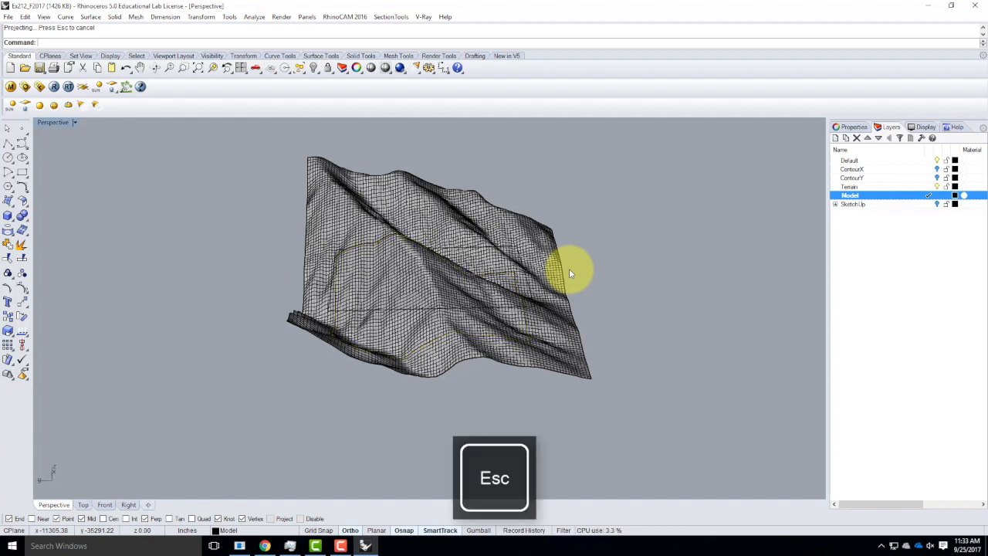
{"action": "key", "text": "Return"}
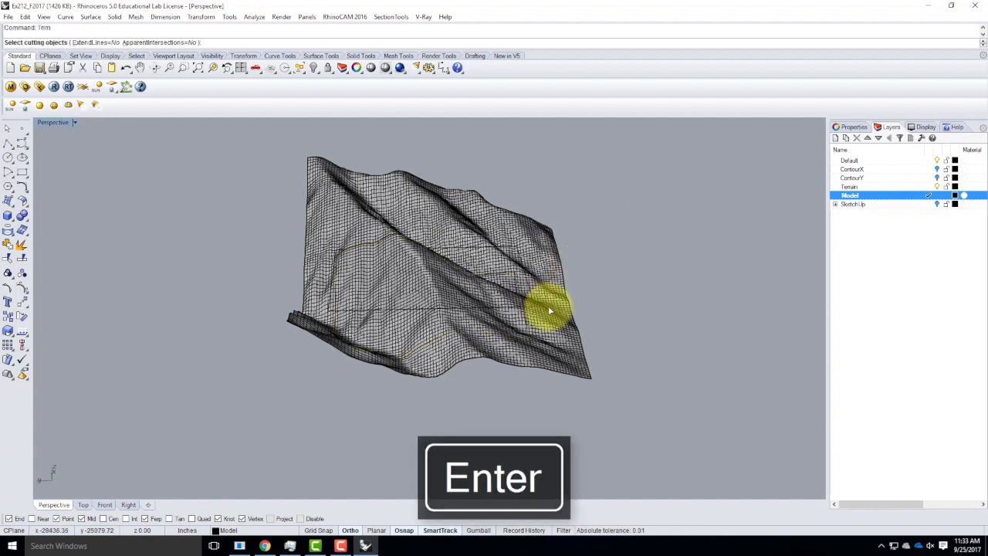
{"action": "left_click", "coordinate": [468, 332]}
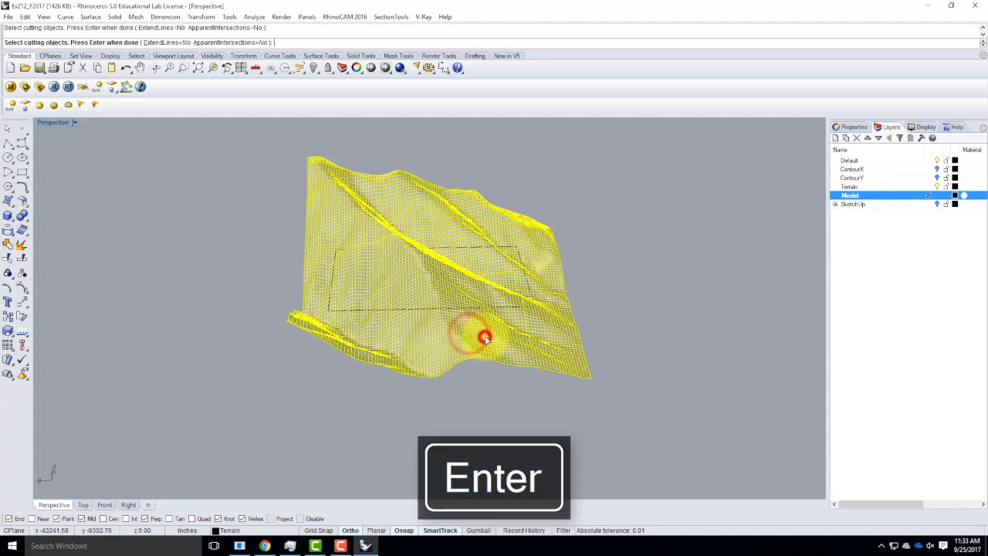
{"action": "left_click", "coordinate": [551, 346]}
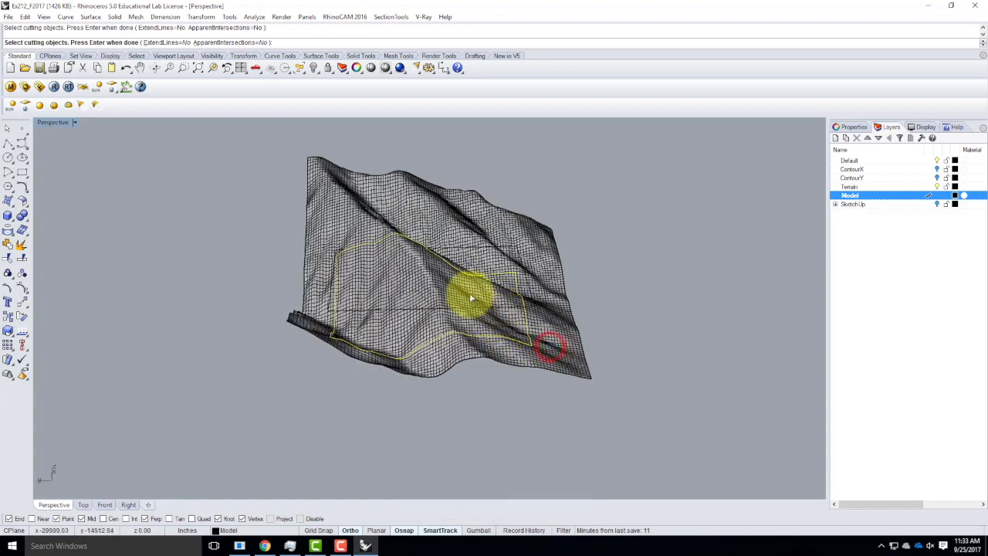
{"action": "key", "text": "Return"}
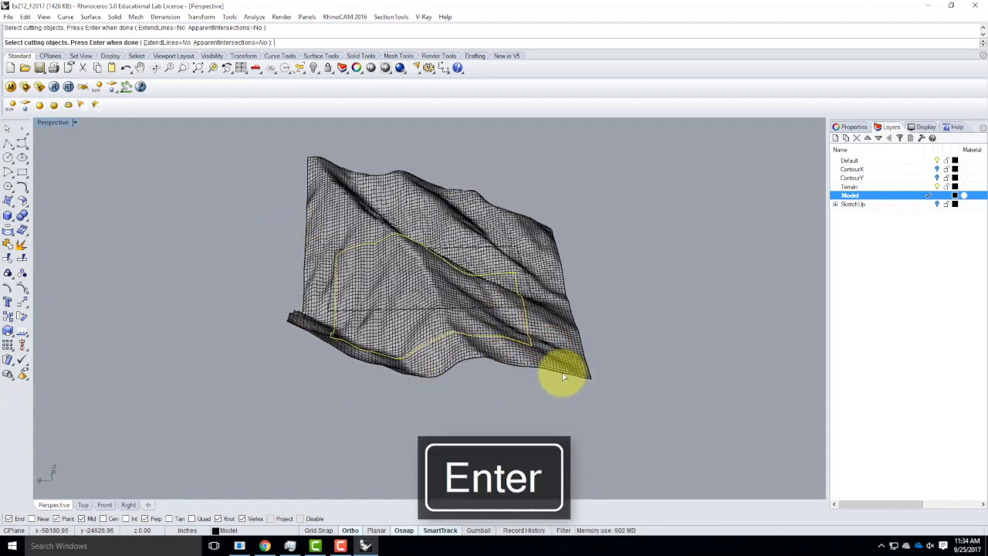
{"action": "left_click", "coordinate": [548, 345]}
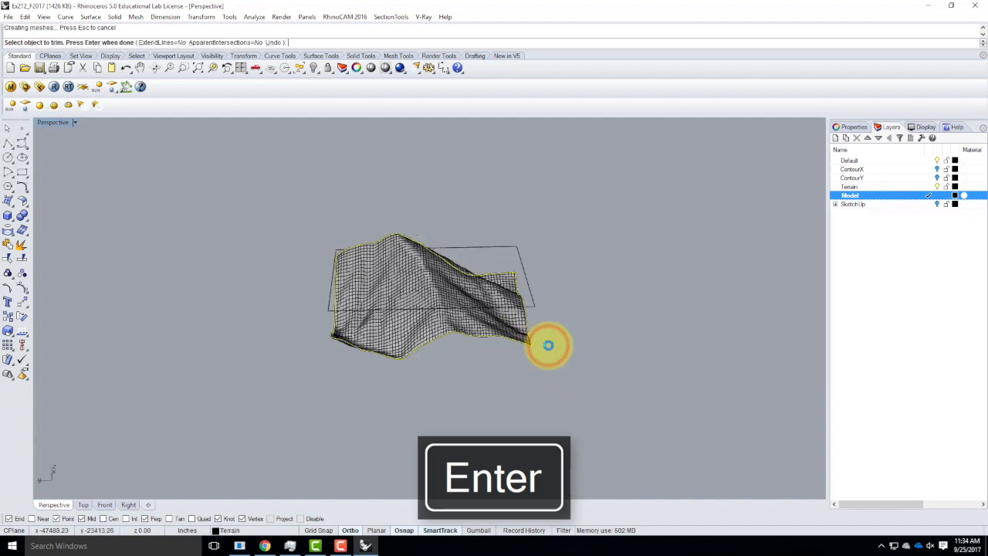
{"action": "mouse_move", "coordinate": [668, 361]}
{"action": "right_mouse_down"}
{"action": "mouse_move", "coordinate": [620, 371]}
{"action": "mouse_move", "coordinate": [447, 320]}
{"action": "mouse_move", "coordinate": [397, 331]}
{"action": "mouse_move", "coordinate": [567, 357]}
{"action": "mouse_move", "coordinate": [647, 358]}
{"action": "mouse_move", "coordinate": [657, 348]}
{"action": "right_mouse_up"}
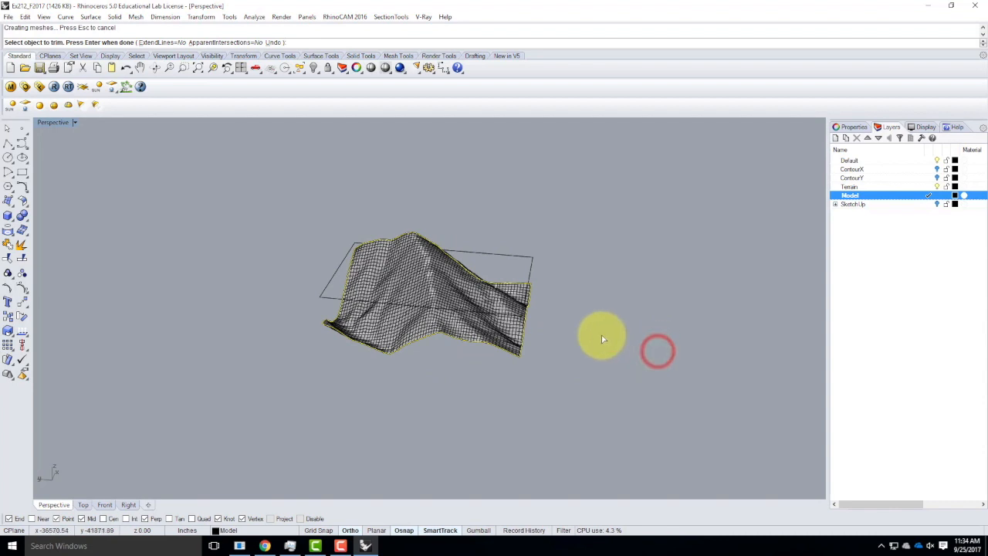
{"action": "right_click", "coordinate": [59, 147]}
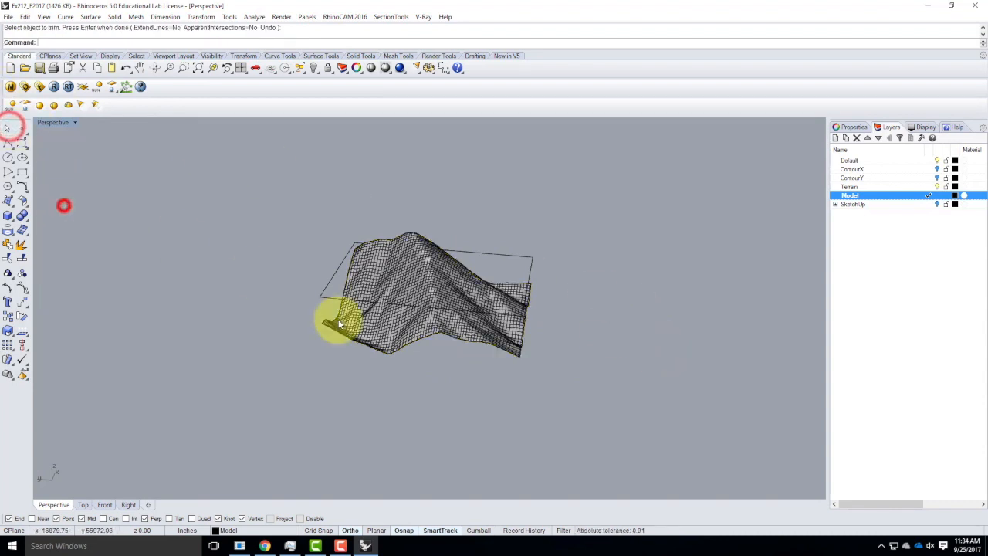
Step: Check the trimmed terrain surface, and look up the contour interval for the 1" = 250' scale by material thickness in the Chrome chart
{"action": "left_click", "coordinate": [379, 291]}
{"action": "right_click_drag", "start_coordinate": [602, 334], "coordinate": [661, 329]}
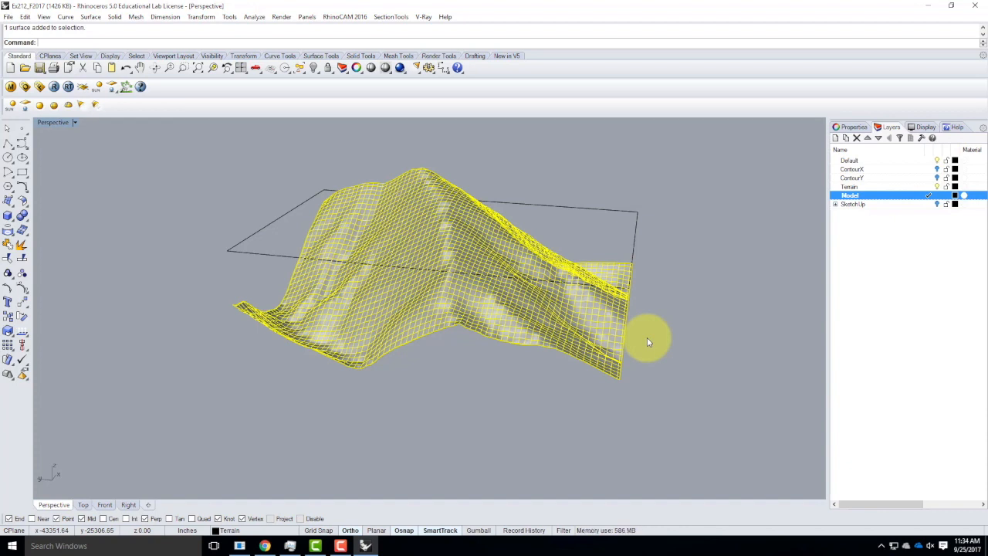
{"action": "left_click", "coordinate": [234, 393]}
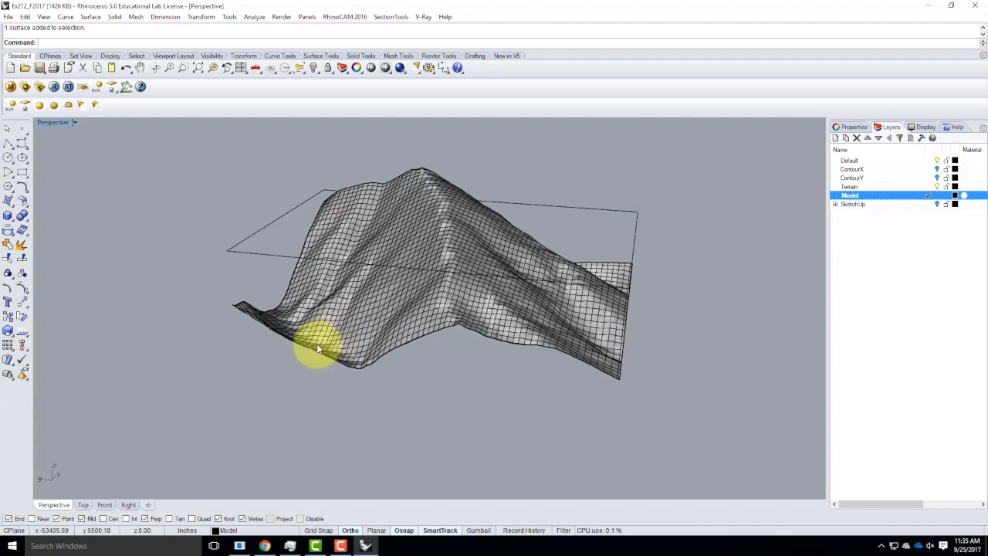
{"action": "left_click", "coordinate": [267, 546]}
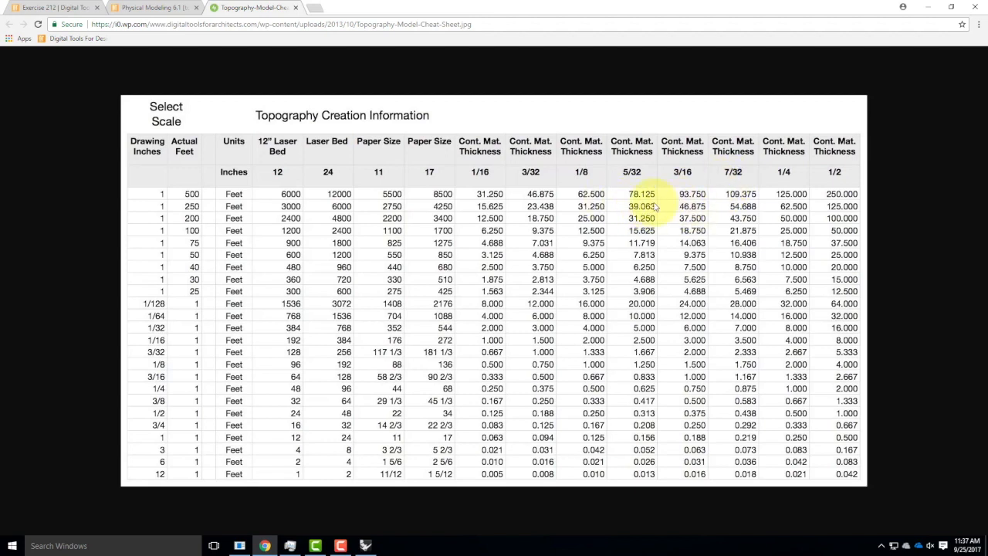
{"action": "left_click", "coordinate": [927, 8]}
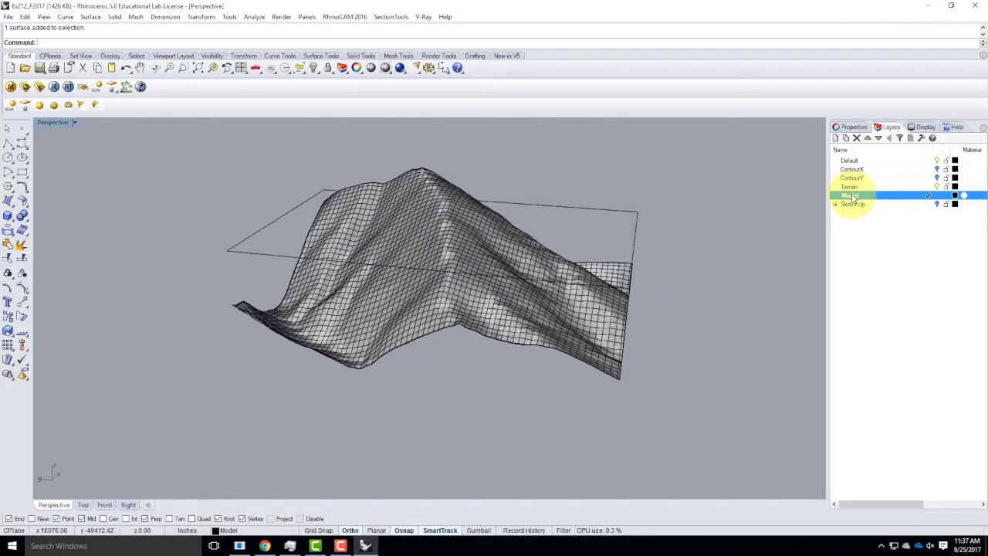
Step: Add a new layer named ContourZ in Rhino and make it the current layer
{"action": "left_click", "coordinate": [836, 138]}
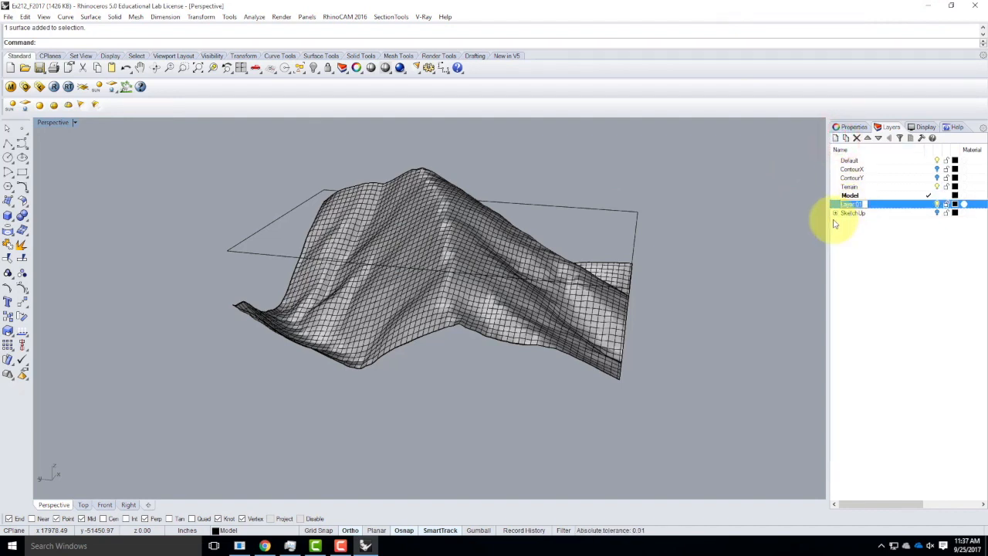
{"action": "type", "text": "ContourZ"}
{"action": "key", "text": "Return"}
{"action": "double_click", "coordinate": [889, 206]}
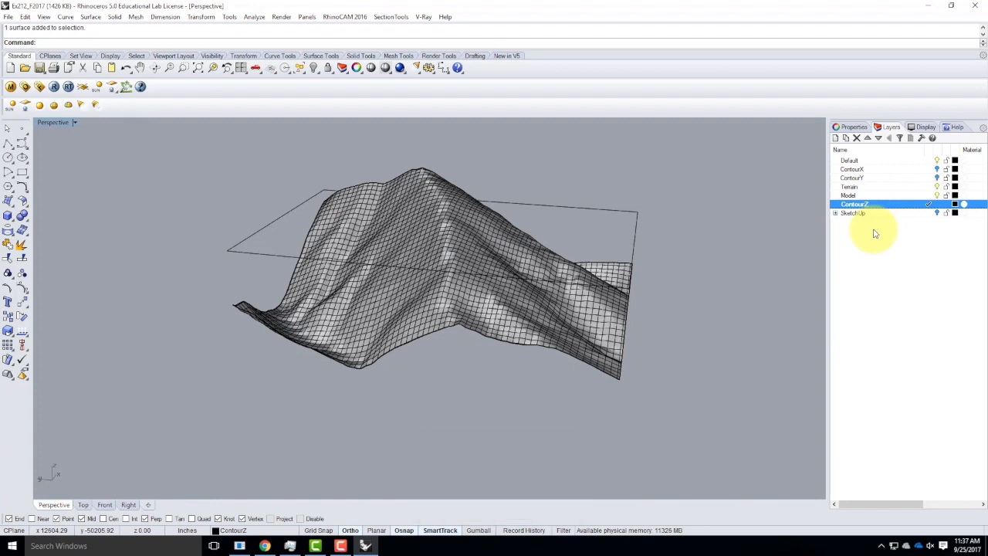
Step: Contour the trimmed terrain vertically from its low southwest corner with 39.063' between contours, and check the result in Perspective
{"action": "left_click", "coordinate": [382, 306]}
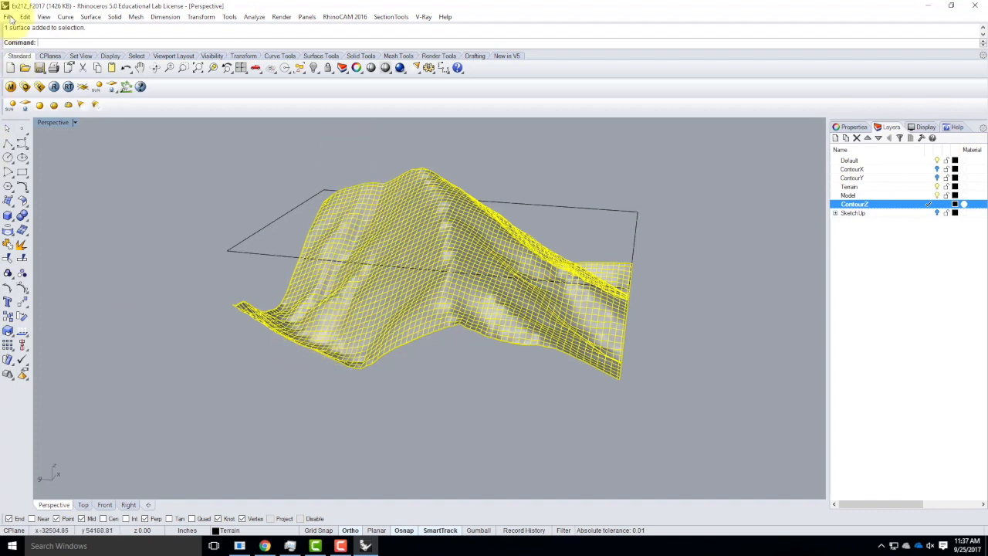
{"action": "left_click", "coordinate": [64, 17]}
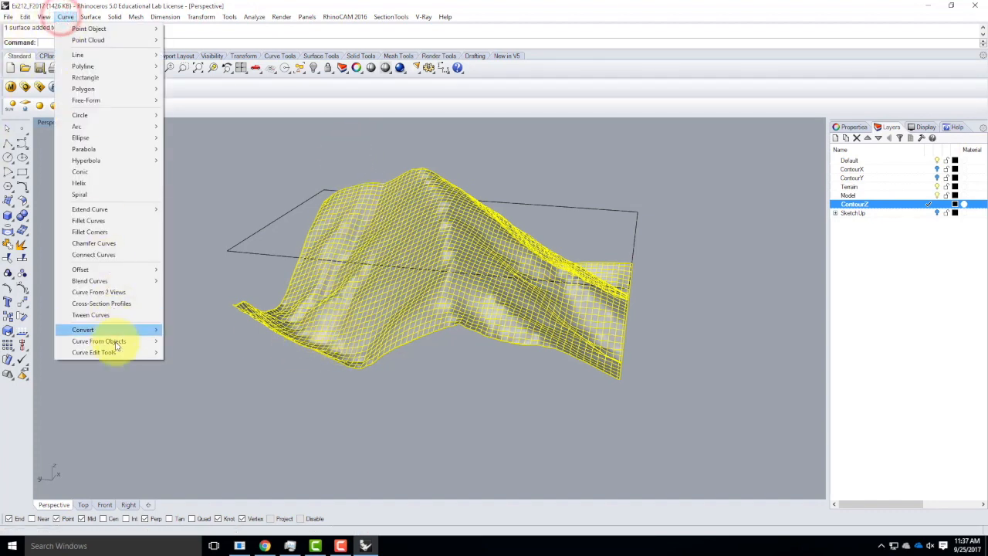
{"action": "mouse_move", "coordinate": [123, 340]}
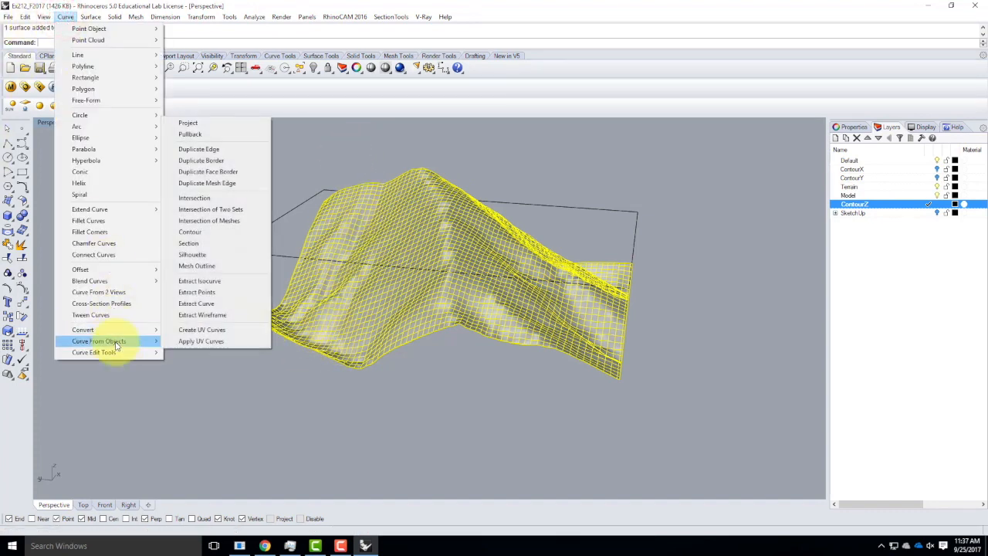
{"action": "left_click", "coordinate": [221, 231]}
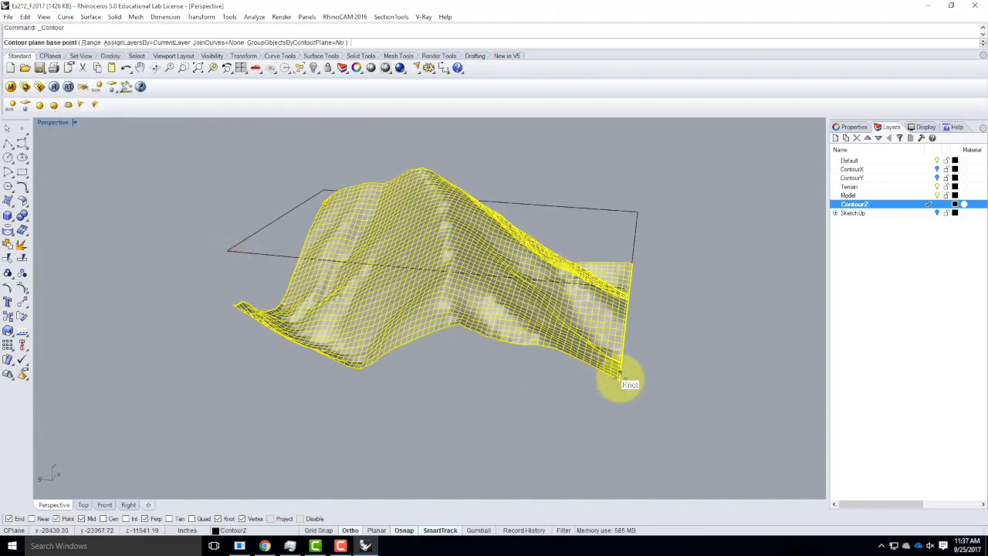
{"action": "left_click", "coordinate": [618, 380]}
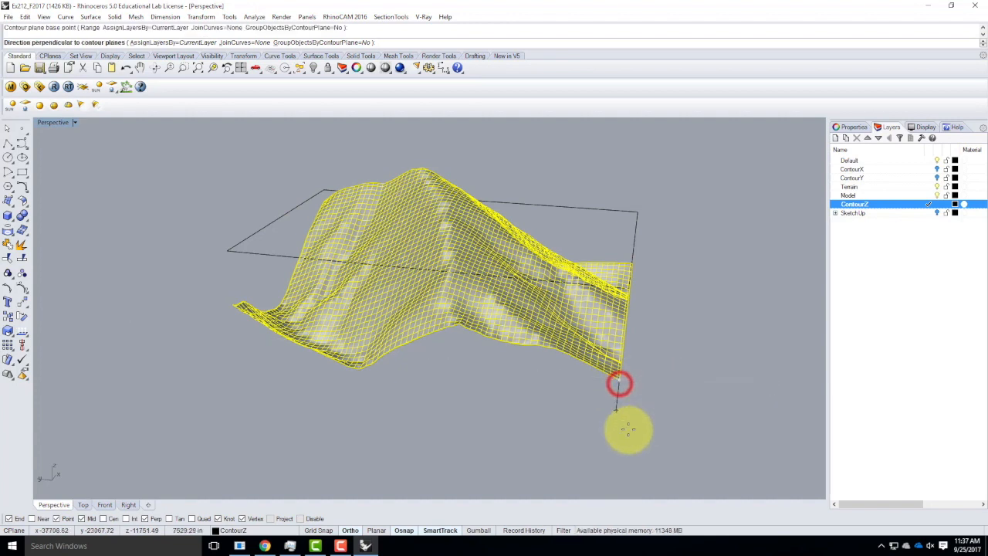
{"action": "double_click", "coordinate": [56, 122]}
{"action": "right_click_drag", "start_coordinate": [137, 400], "coordinate": [278, 310]}
{"action": "scroll", "coordinate": [337, 357], "scroll_direction": "down", "scroll_amount": 10}
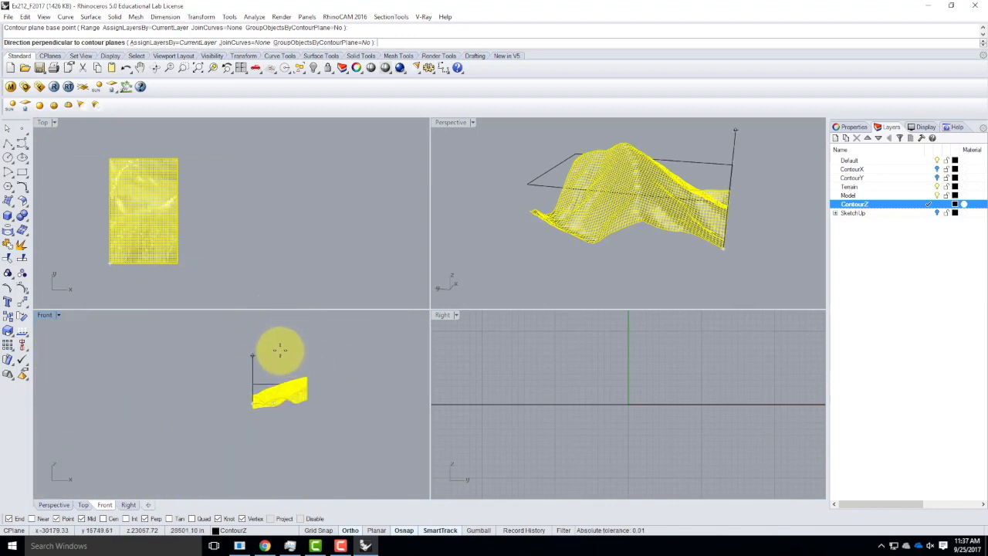
{"action": "left_click", "coordinate": [219, 334]}
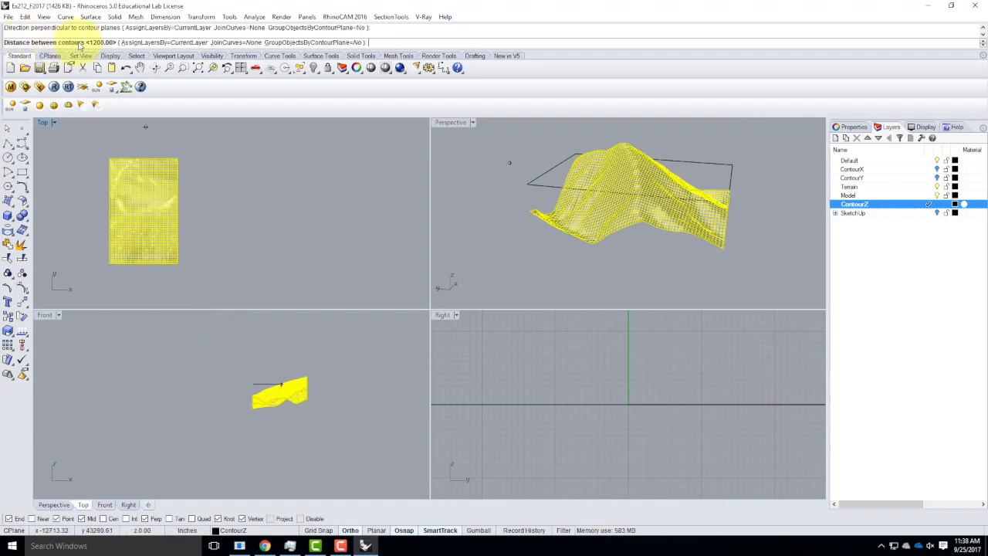
{"action": "type", "text": "39.063'"}
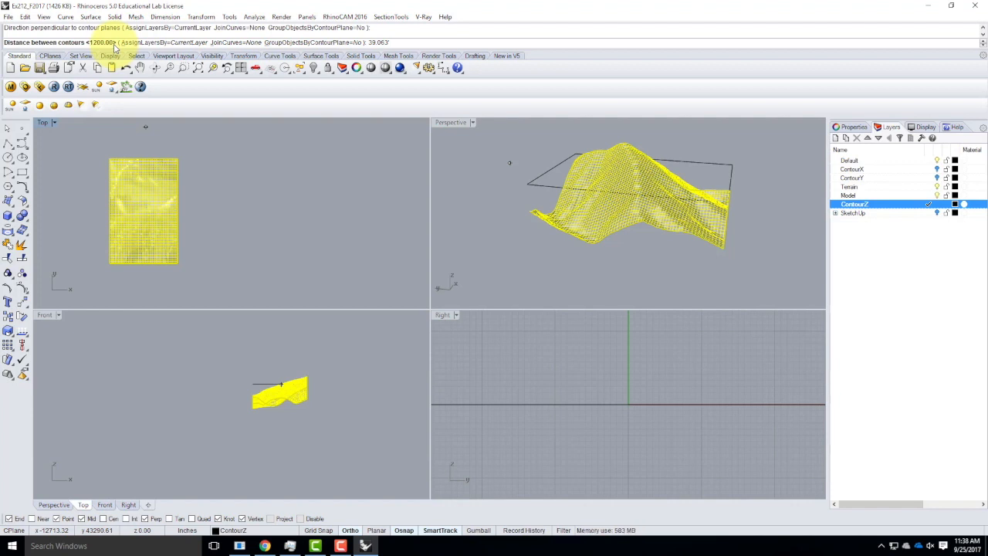
{"action": "key", "text": "Return"}
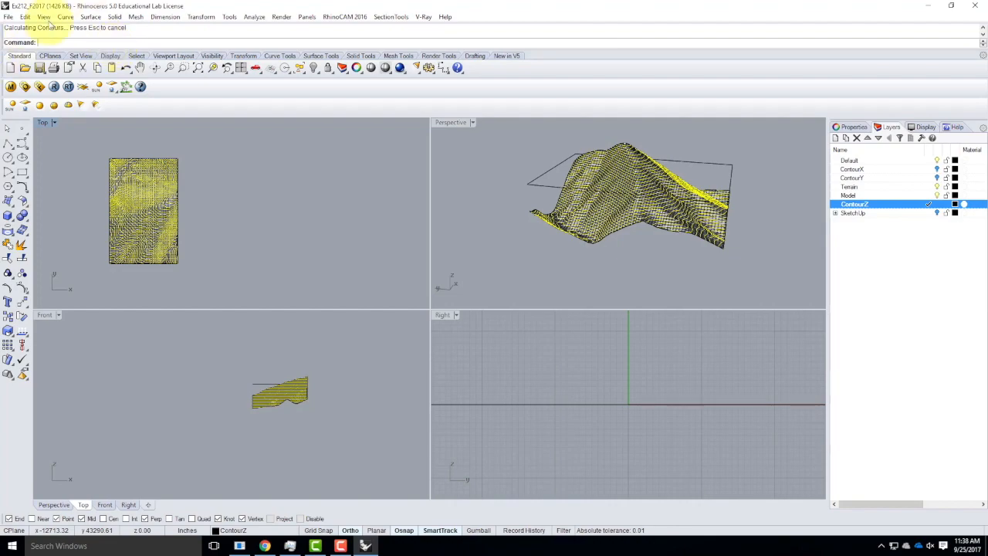
{"action": "double_click", "coordinate": [444, 122]}
{"action": "right_click_drag", "start_coordinate": [563, 283], "coordinate": [512, 286]}
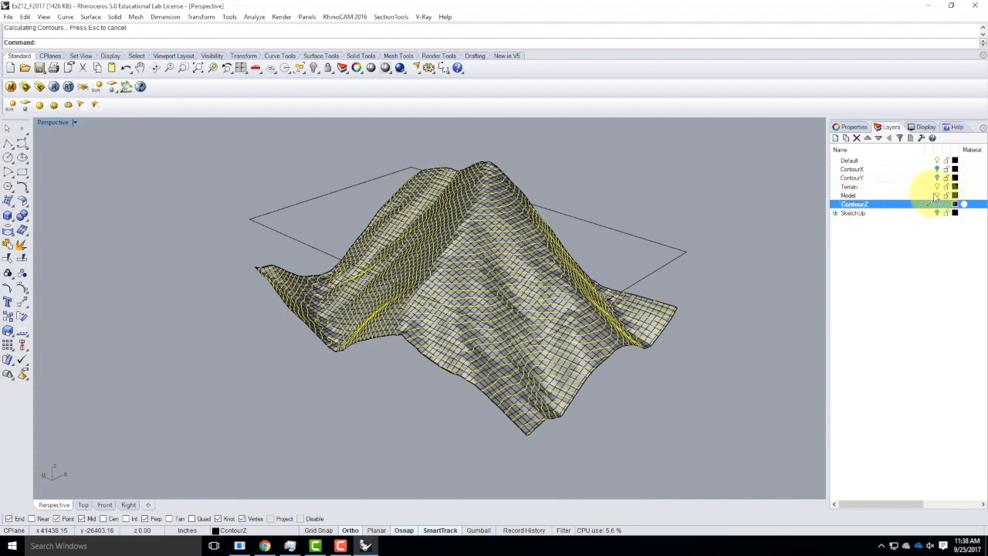
Step: Turn off the Terrain and Model layers so only the ContourZ lines display
{"action": "left_click", "coordinate": [937, 187]}
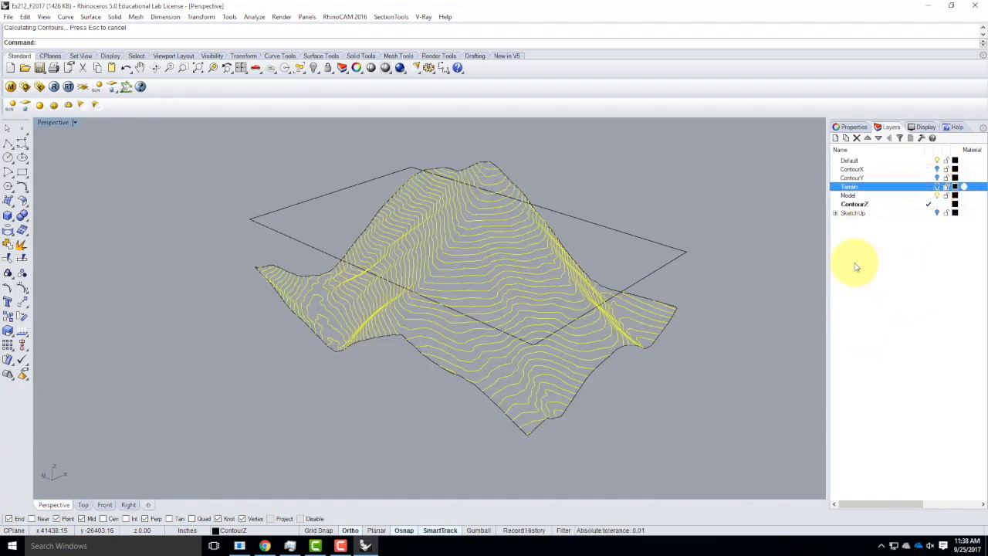
{"action": "left_click", "coordinate": [937, 195]}
{"action": "left_click", "coordinate": [644, 238]}
{"action": "right_click_drag", "start_coordinate": [724, 360], "coordinate": [734, 332]}
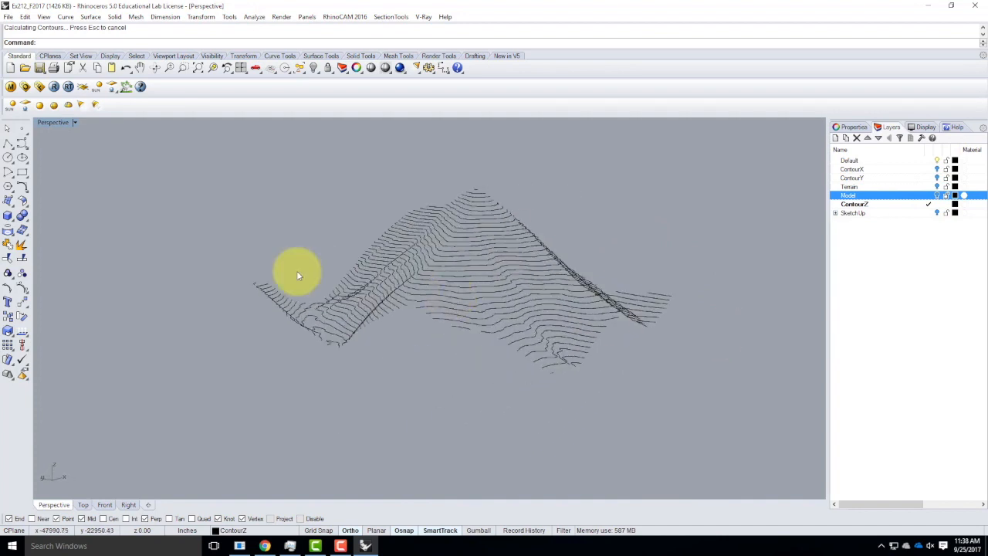
Step: Examine the horizontal contour lines and their ends along the terrain's sides in the Front and Perspective views
{"action": "double_click", "coordinate": [48, 123]}
{"action": "scroll", "coordinate": [287, 395], "scroll_direction": "up", "scroll_amount": 6}
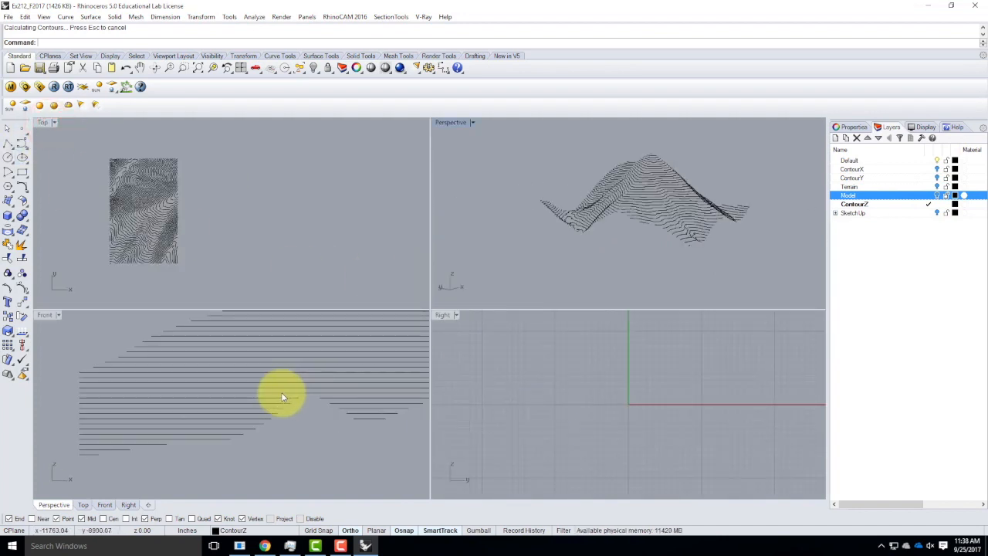
{"action": "double_click", "coordinate": [448, 122]}
{"action": "right_click_drag", "start_coordinate": [556, 324], "coordinate": [540, 374]}
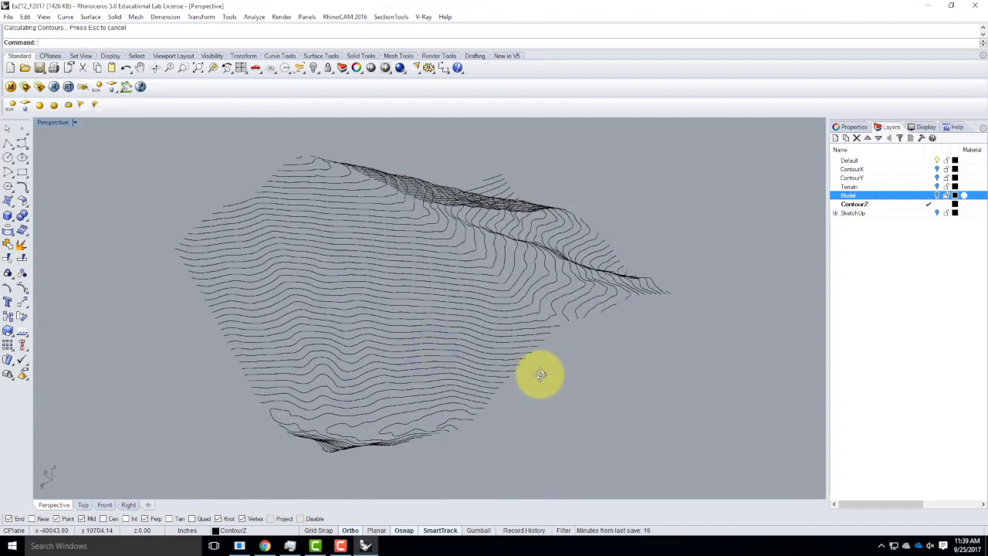
{"action": "scroll", "coordinate": [429, 356], "scroll_direction": "up", "scroll_amount": 2}
{"action": "right_click_drag", "start_coordinate": [501, 367], "coordinate": [443, 421]}
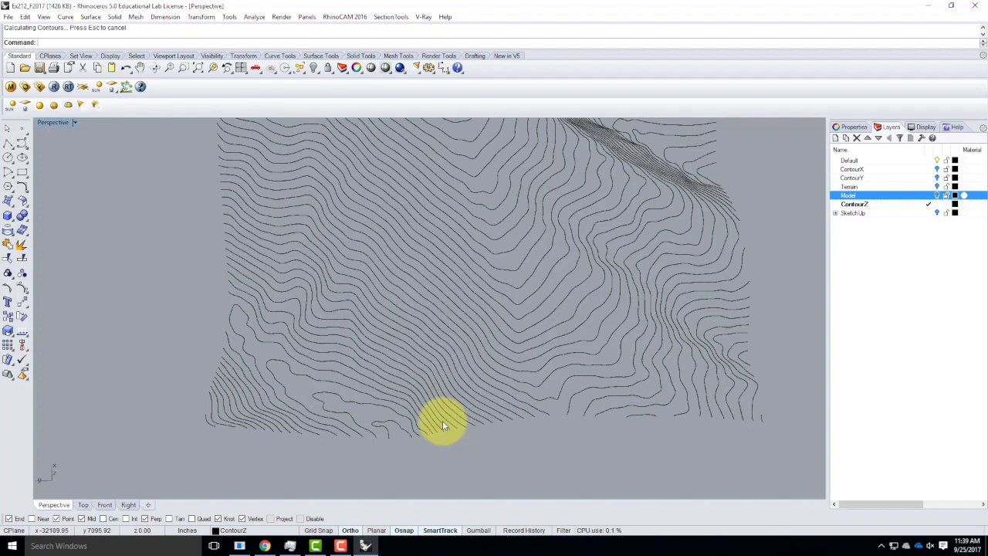
{"action": "right_click_drag", "start_coordinate": [545, 366], "coordinate": [553, 333]}
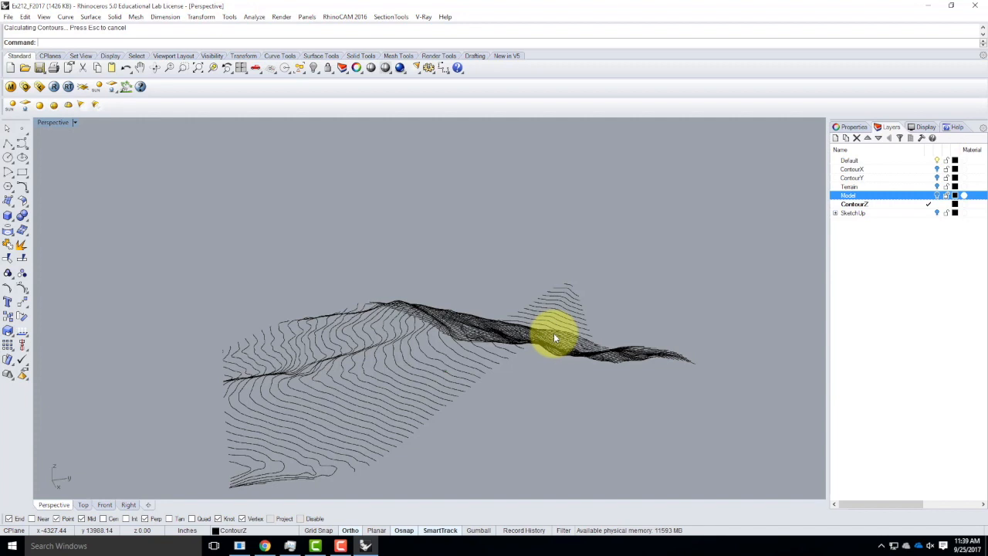
{"action": "right_click_drag", "start_coordinate": [522, 326], "coordinate": [501, 355]}
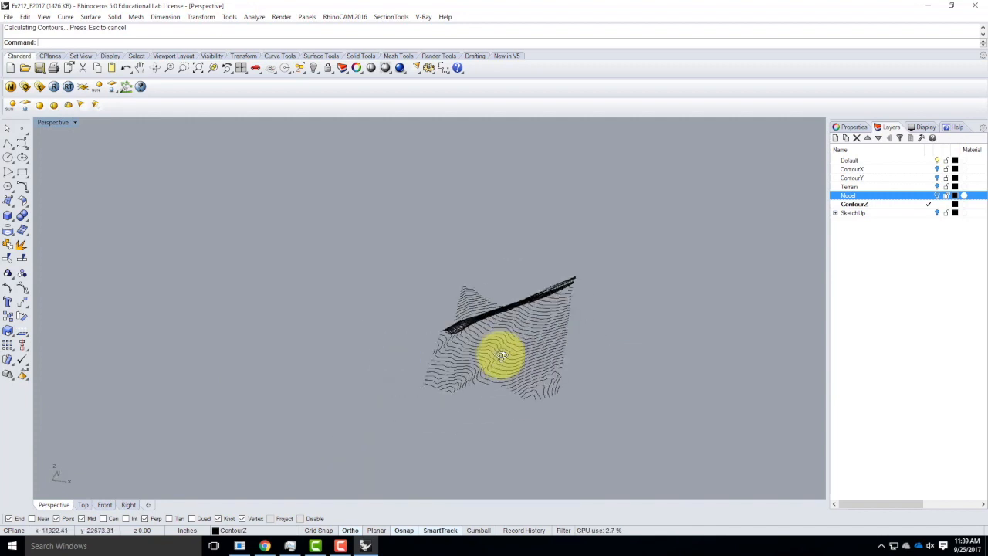
{"action": "right_click_drag", "start_coordinate": [569, 344], "coordinate": [464, 378]}
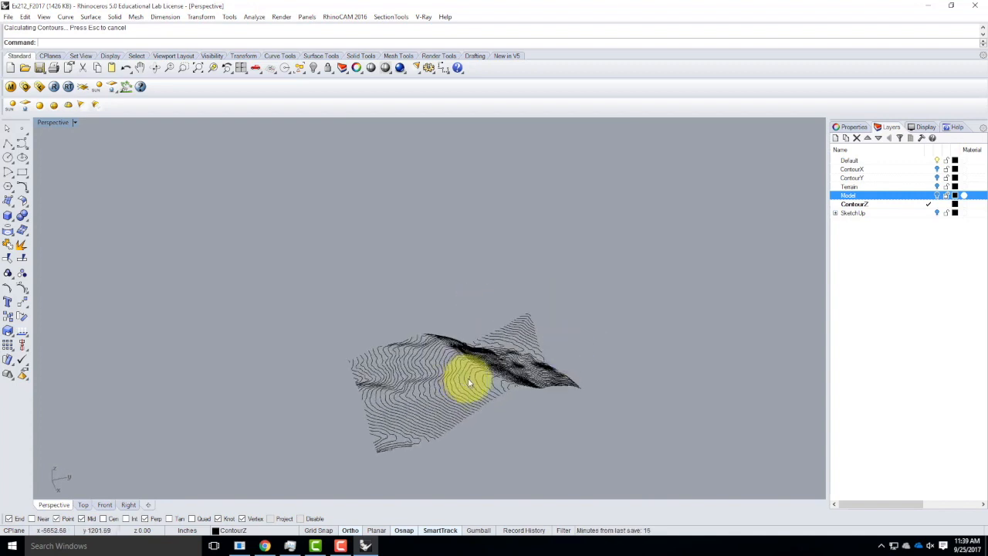
Step: Add a new layer named Sides, make it current and set its color to red
{"action": "left_click", "coordinate": [834, 138]}
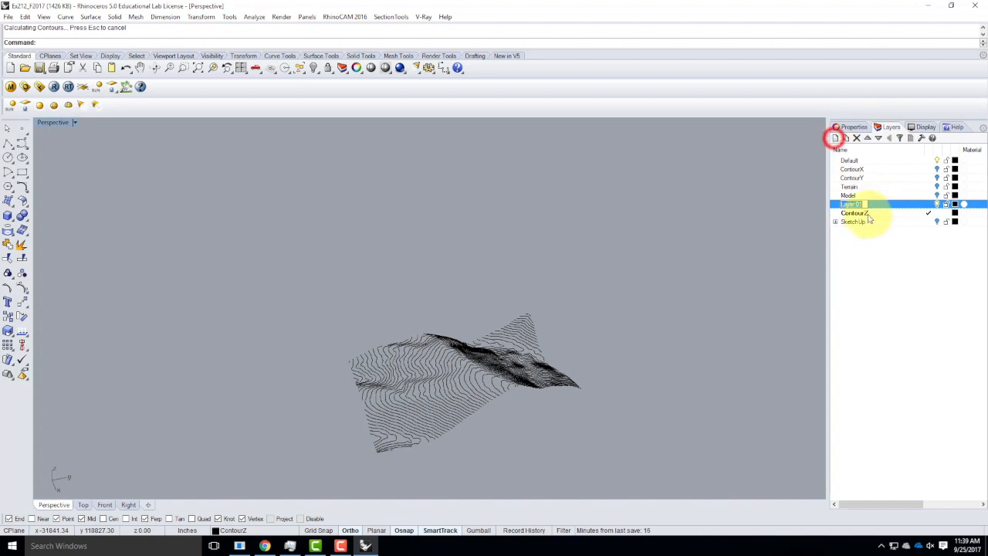
{"action": "type", "text": "Sides"}
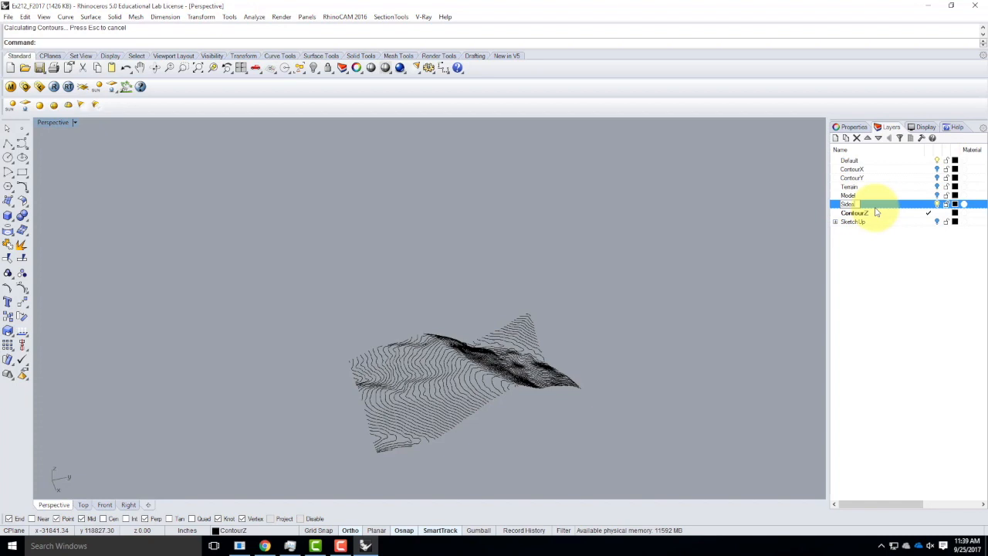
{"action": "double_click", "coordinate": [882, 203]}
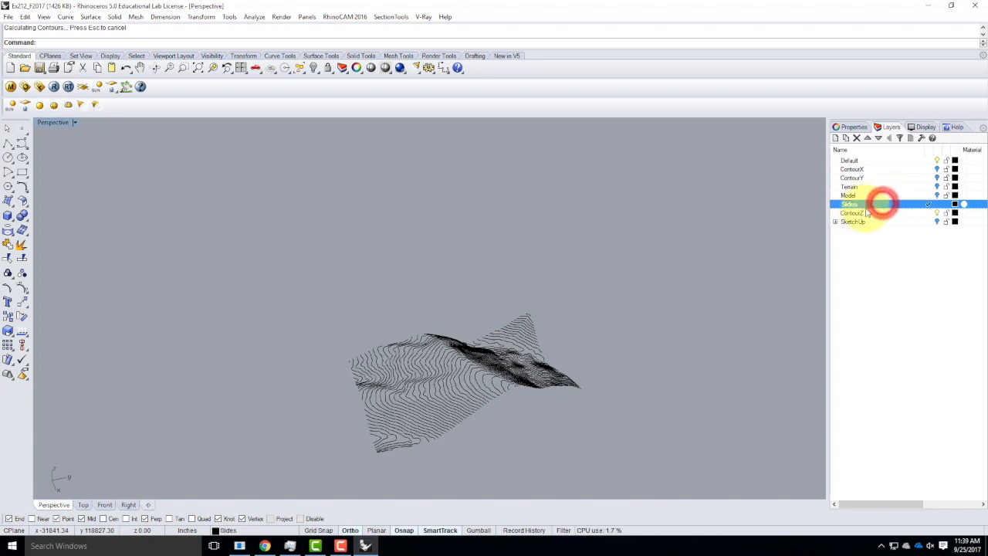
{"action": "left_click", "coordinate": [956, 204]}
{"action": "left_click", "coordinate": [409, 225]}
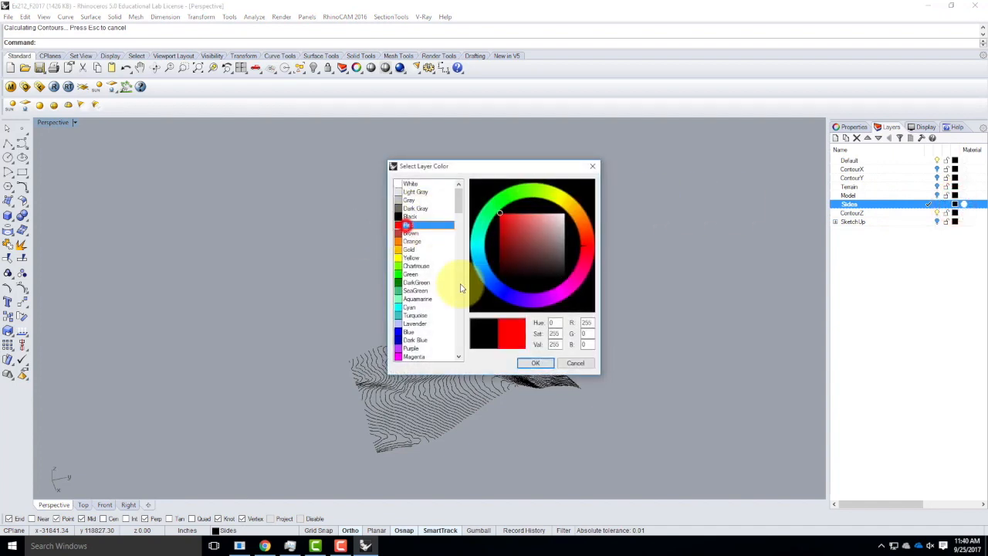
{"action": "left_click", "coordinate": [535, 363]}
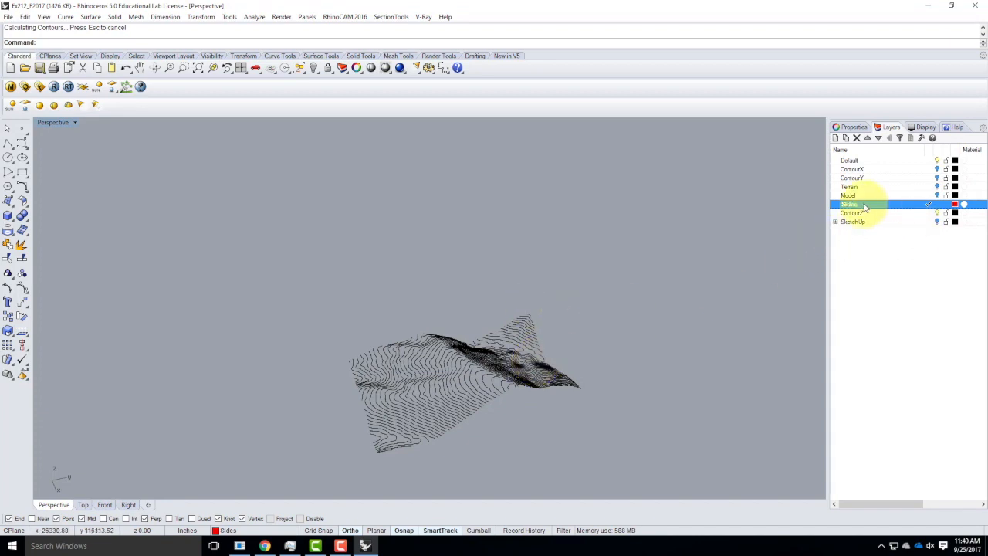
Step: Inspect the contour ends, and read the Physical Modeling 6.1 [Topography Method 1] tutorial in Chrome for how to make the side profiles
{"action": "right_click_drag", "start_coordinate": [573, 379], "coordinate": [525, 378]}
{"action": "scroll", "coordinate": [509, 409], "scroll_direction": "up", "scroll_amount": 8}
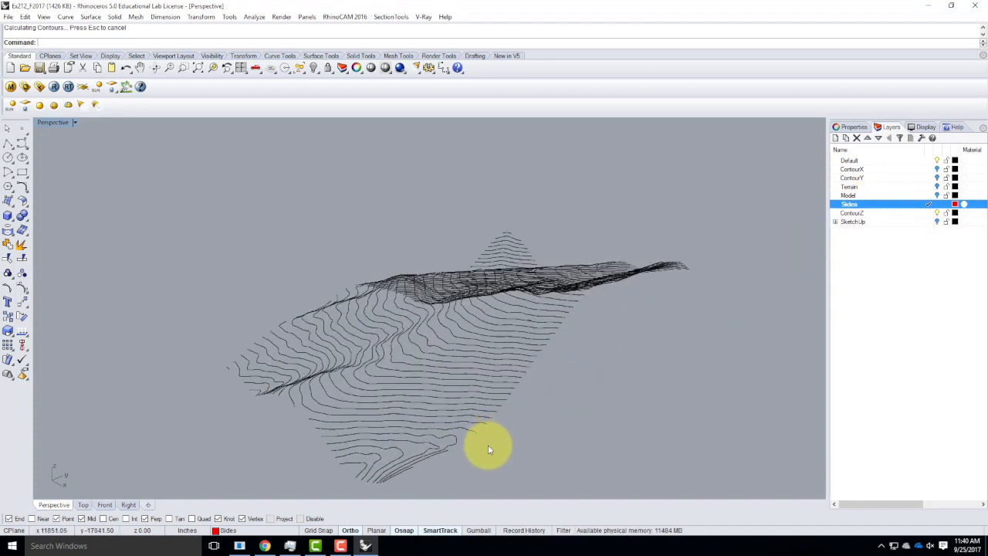
{"action": "right_click_drag", "start_coordinate": [691, 204], "coordinate": [646, 275]}
{"action": "right_click_drag", "start_coordinate": [551, 291], "coordinate": [587, 335]}
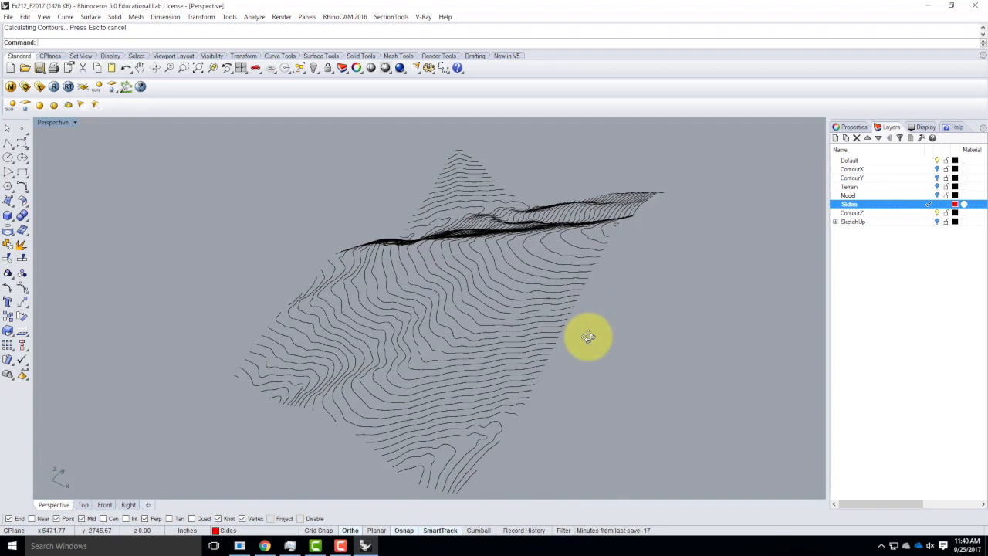
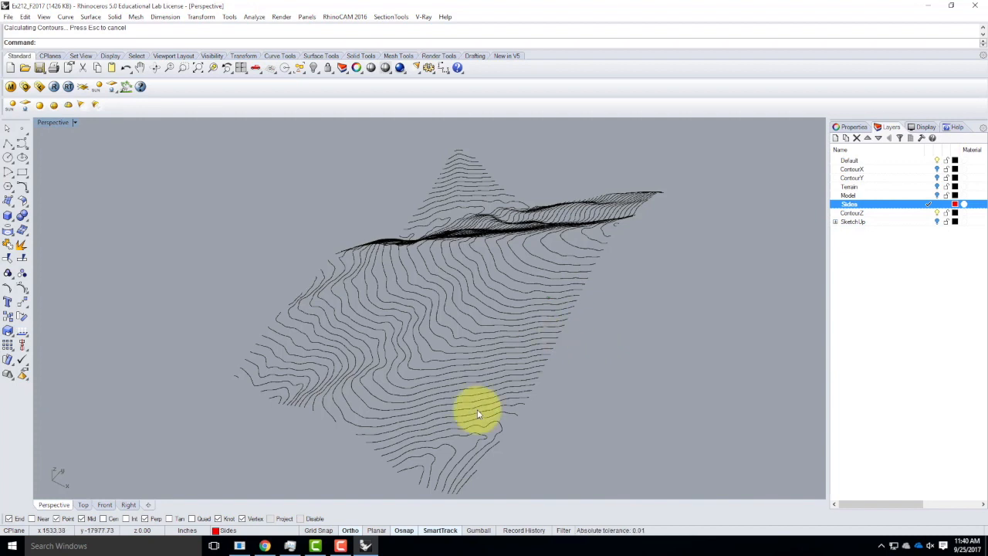
{"action": "left_click", "coordinate": [265, 546]}
{"action": "left_click", "coordinate": [138, 7]}
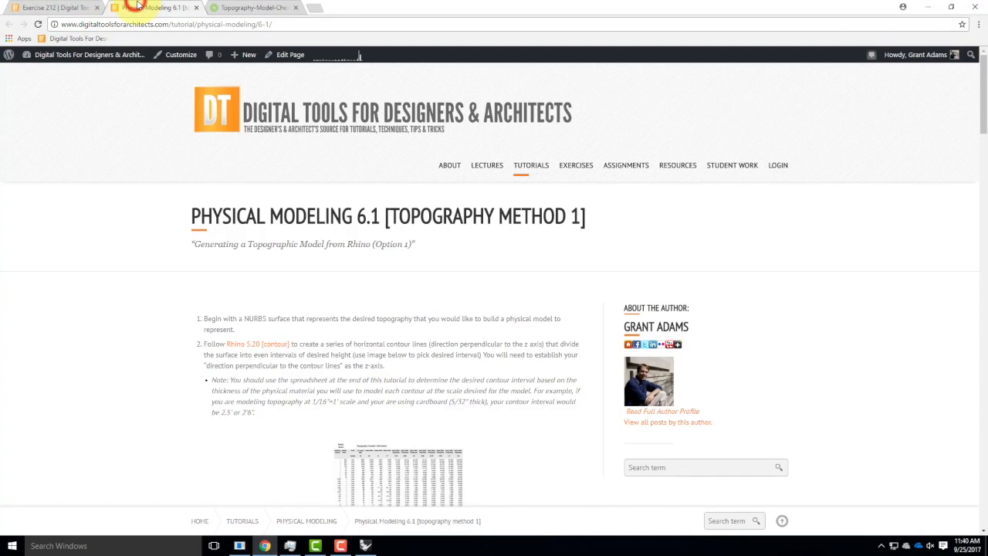
{"action": "scroll", "coordinate": [459, 239], "scroll_direction": "down", "scroll_amount": 2}
{"action": "scroll", "coordinate": [465, 244], "scroll_direction": "down", "scroll_amount": 5}
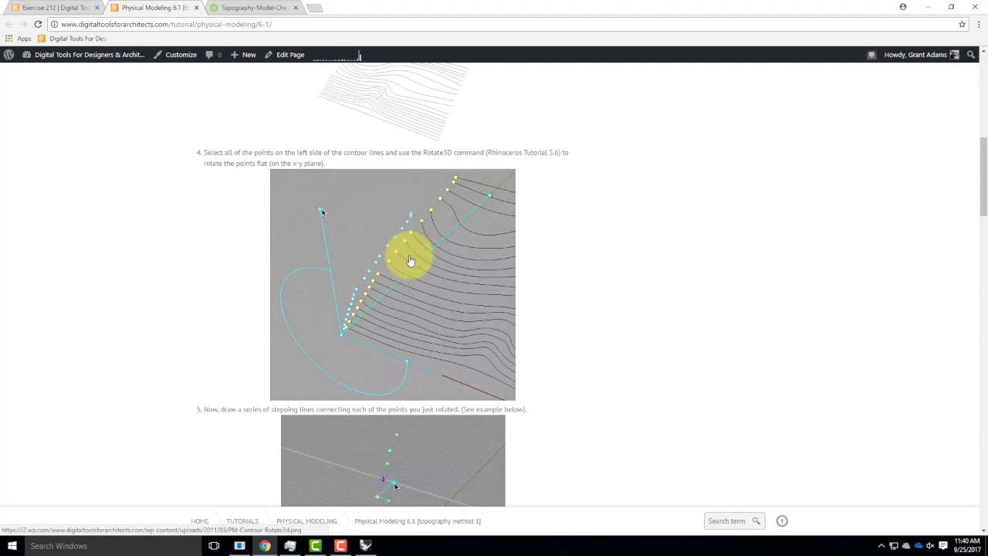
{"action": "scroll", "coordinate": [408, 255], "scroll_direction": "down", "scroll_amount": 10}
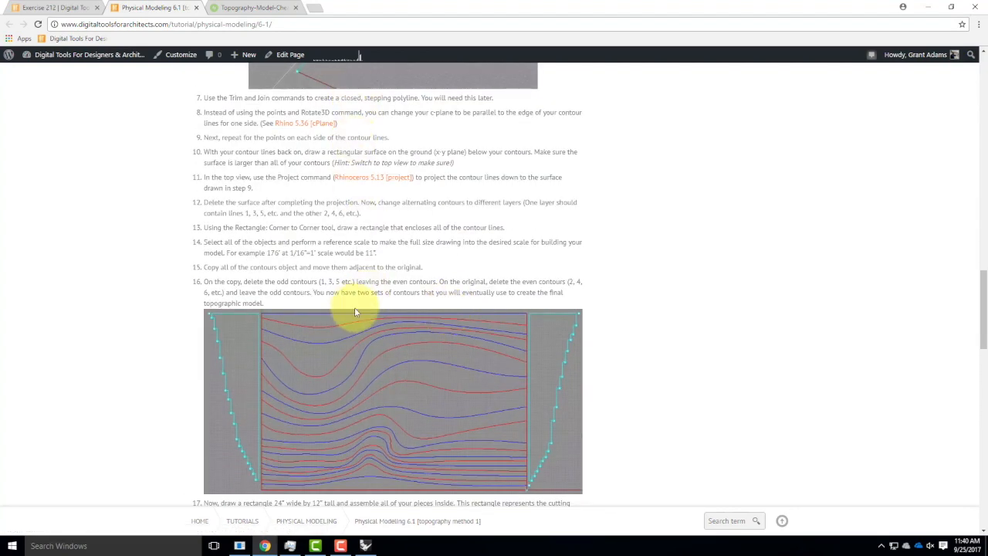
{"action": "scroll", "coordinate": [353, 255], "scroll_direction": "down", "scroll_amount": 10}
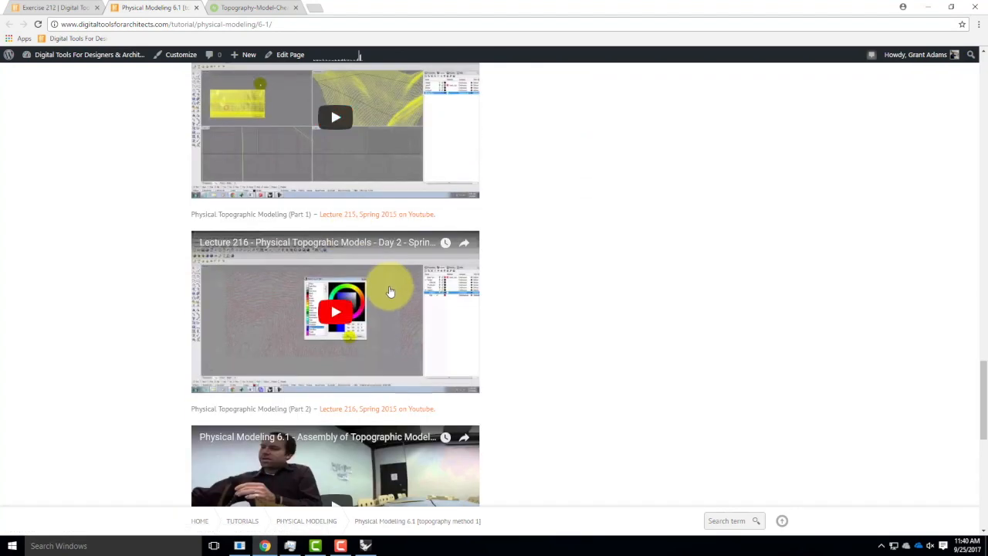
{"action": "scroll", "coordinate": [363, 301], "scroll_direction": "down", "scroll_amount": 3}
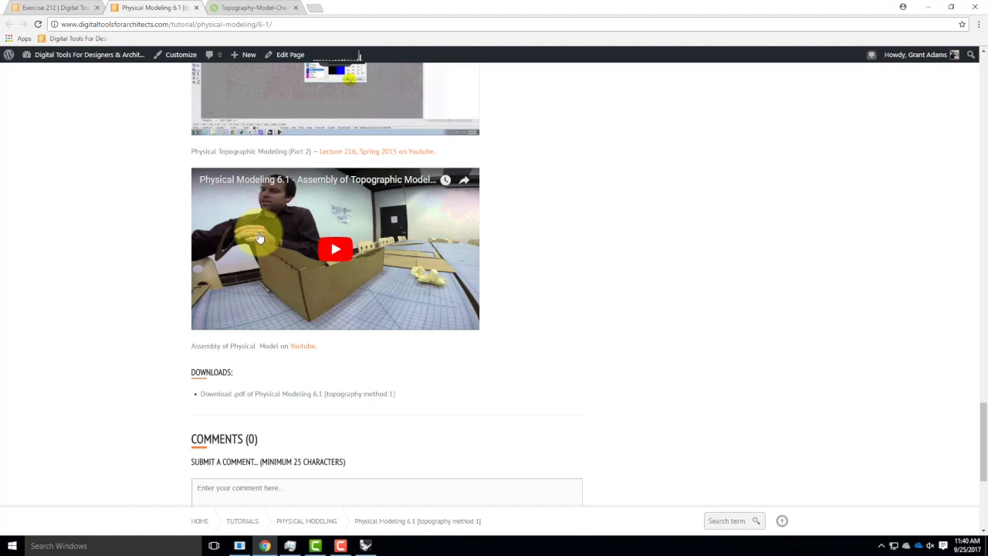
{"action": "scroll", "coordinate": [386, 223], "scroll_direction": "up", "scroll_amount": 4}
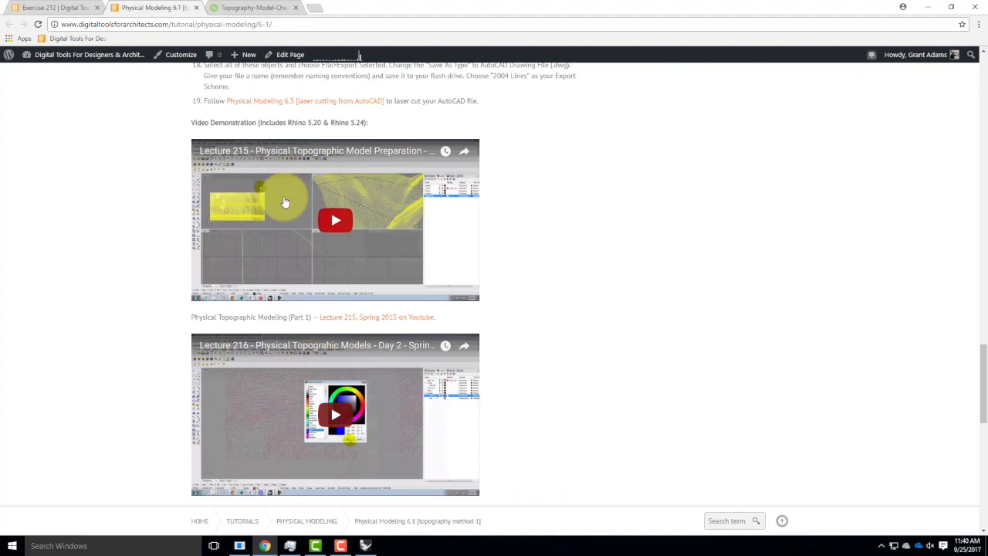
{"action": "scroll", "coordinate": [277, 189], "scroll_direction": "up", "scroll_amount": 3}
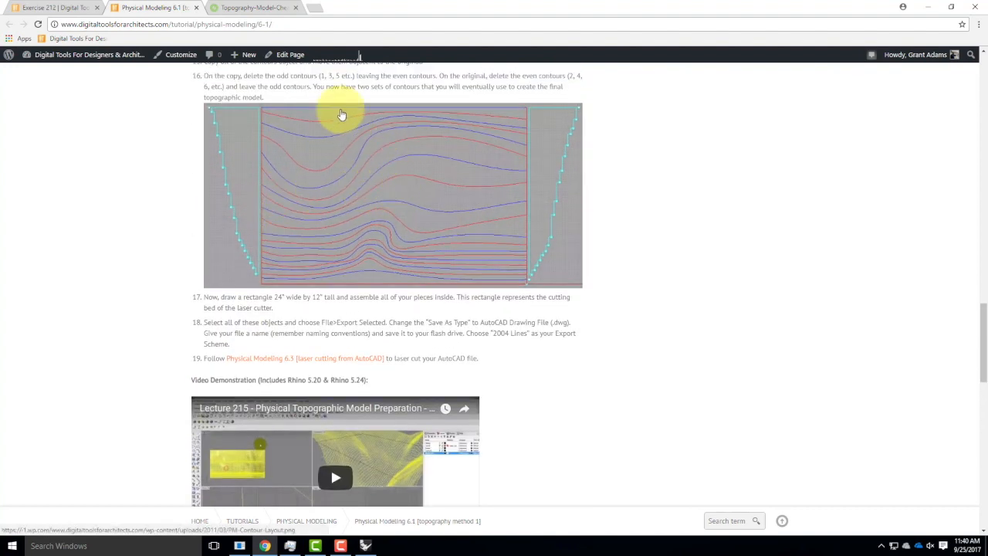
{"action": "scroll", "coordinate": [379, 127], "scroll_direction": "up", "scroll_amount": 4}
{"action": "scroll", "coordinate": [382, 129], "scroll_direction": "up", "scroll_amount": 5}
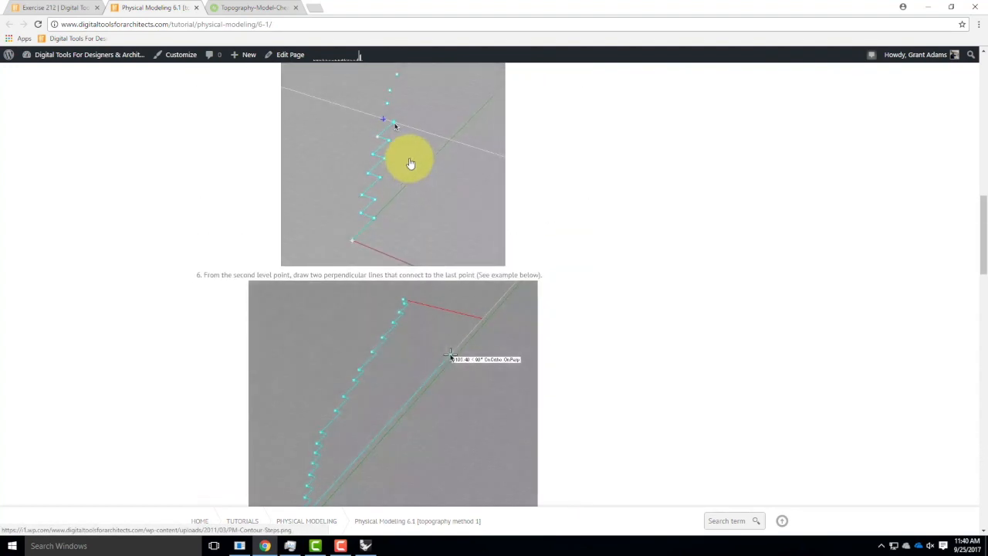
Step: Switch back to Rhino and rename the Sides layer as Sides - Method 01
{"action": "left_click", "coordinate": [926, 8]}
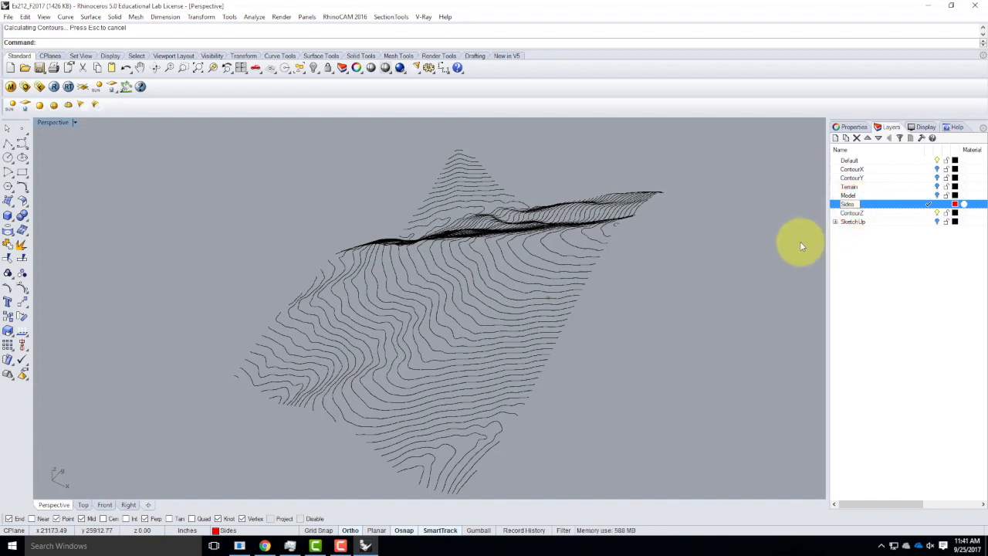
{"action": "type", "text": "- Method 01"}
{"action": "left_click", "coordinate": [906, 207]}
Step: Place point objects on the contour endpoints along the terrain's south edge, starting at the southwest corner, with the Points command
{"action": "right_click_drag", "start_coordinate": [415, 330], "coordinate": [578, 405]}
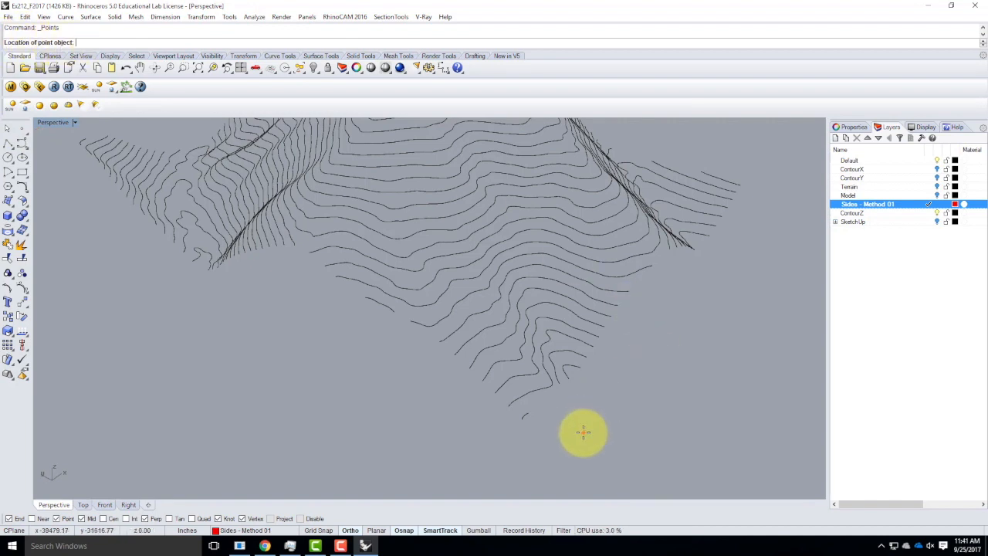
{"action": "left_click", "coordinate": [527, 415]}
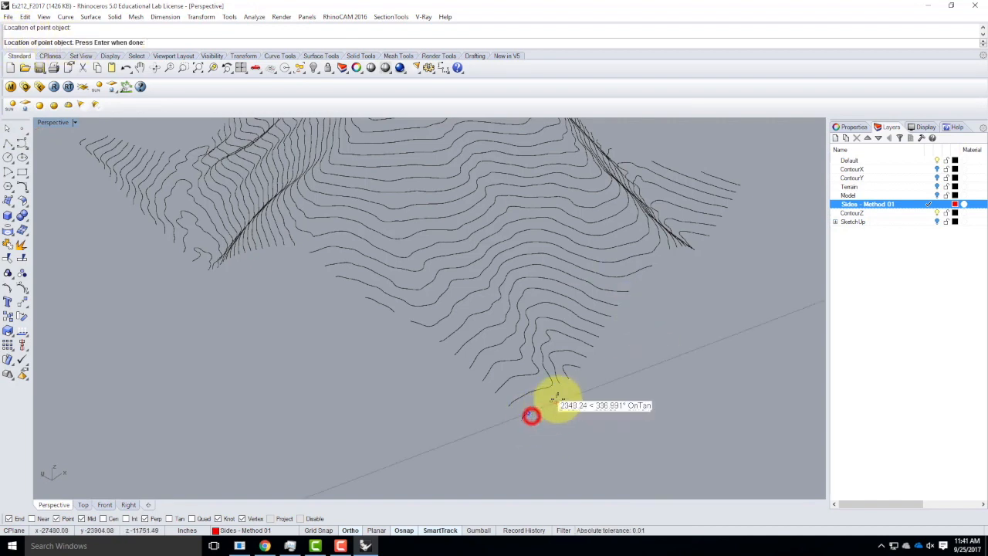
{"action": "left_click", "coordinate": [560, 386]}
{"action": "left_click", "coordinate": [568, 378]}
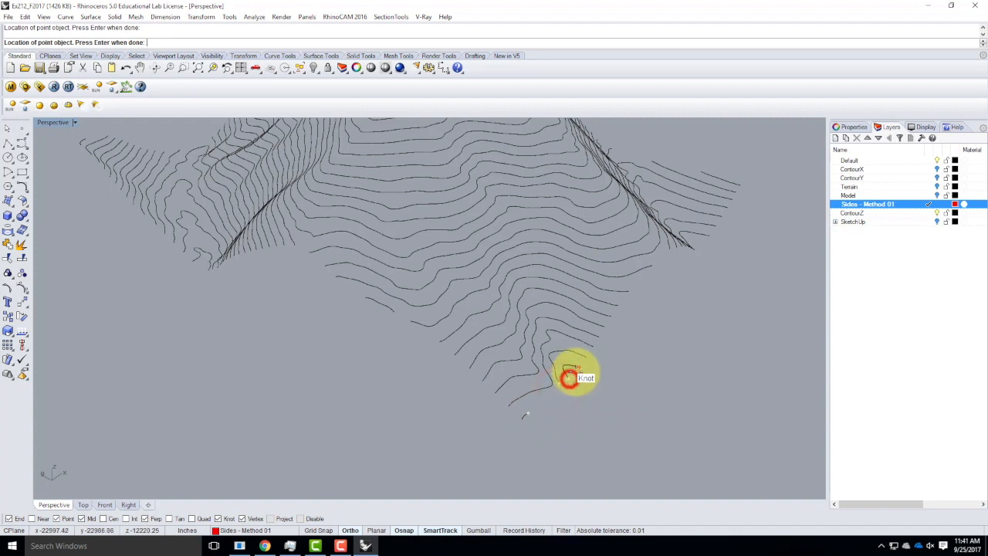
{"action": "left_click", "coordinate": [593, 345]}
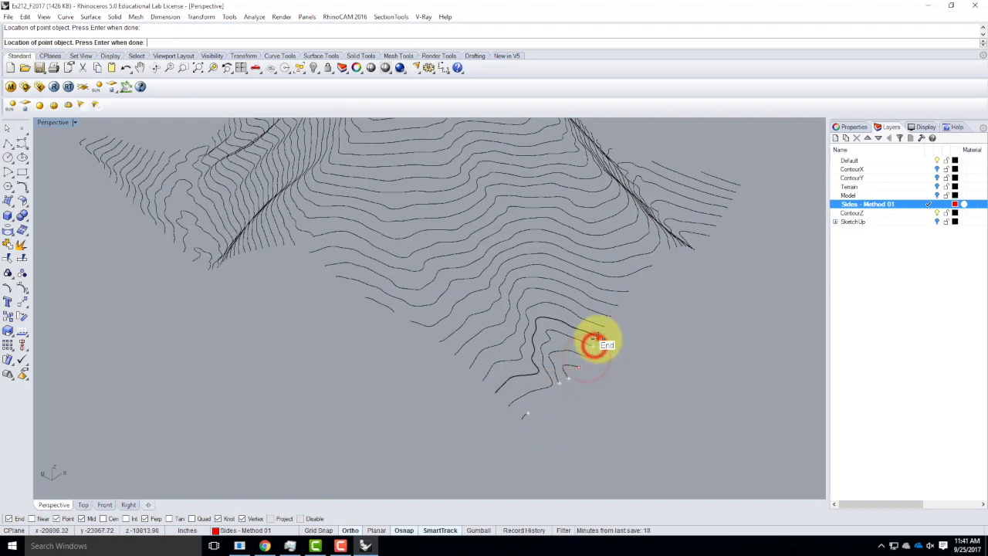
{"action": "left_click", "coordinate": [599, 337]}
{"action": "left_click", "coordinate": [609, 315]}
{"action": "left_click", "coordinate": [618, 303]}
{"action": "left_click", "coordinate": [627, 292]}
{"action": "left_click", "coordinate": [652, 269]}
{"action": "left_click", "coordinate": [668, 248]}
Step: Continue placing points on the remaining contour endpoints of the south edge up to the southeast corner
{"action": "right_click_drag", "start_coordinate": [551, 313], "coordinate": [525, 353]}
{"action": "left_click", "coordinate": [527, 348]}
{"action": "left_click", "coordinate": [541, 345]}
{"action": "left_click", "coordinate": [550, 343]}
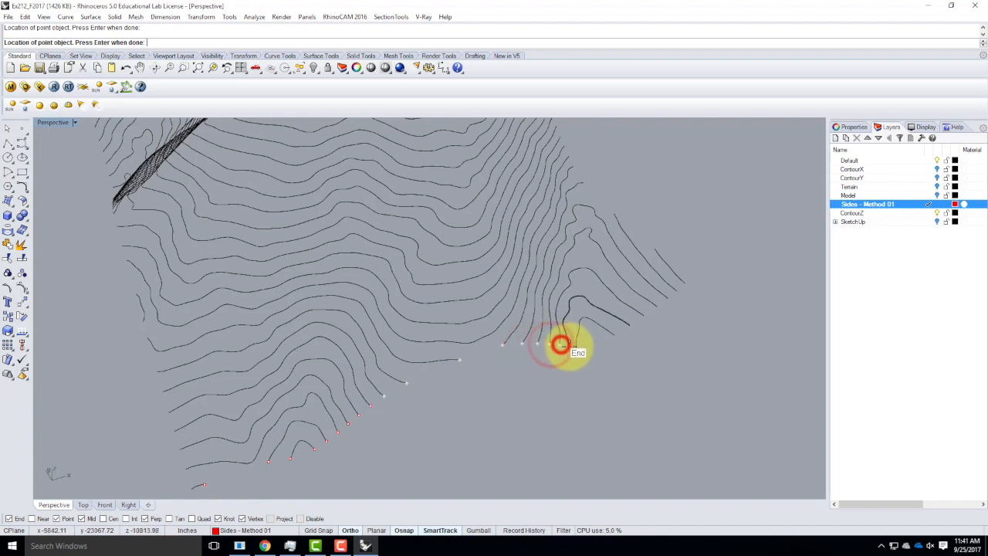
{"action": "left_click", "coordinate": [569, 347]}
{"action": "left_click", "coordinate": [576, 348]}
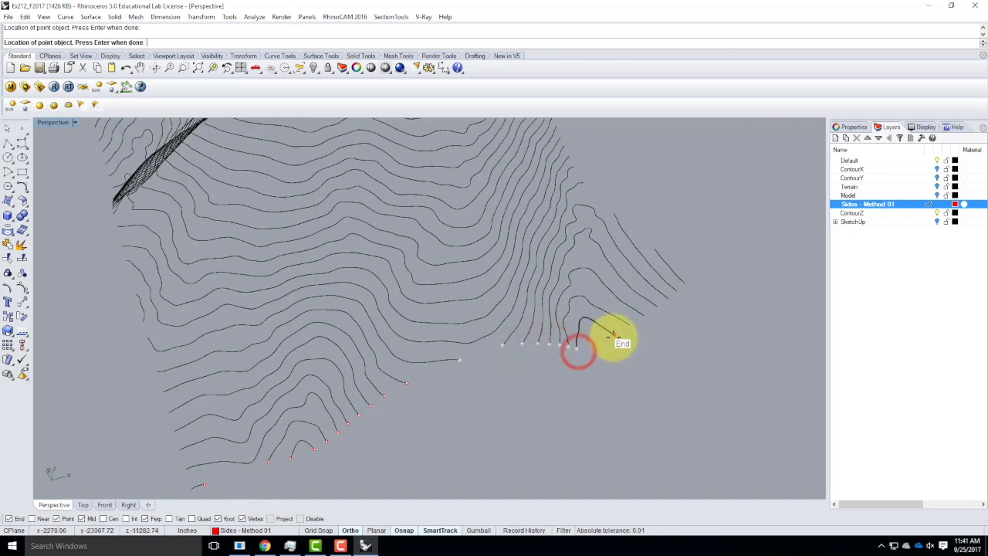
{"action": "left_click", "coordinate": [615, 337]}
{"action": "left_click", "coordinate": [630, 324]}
{"action": "left_click", "coordinate": [643, 313]}
{"action": "left_click", "coordinate": [655, 308]}
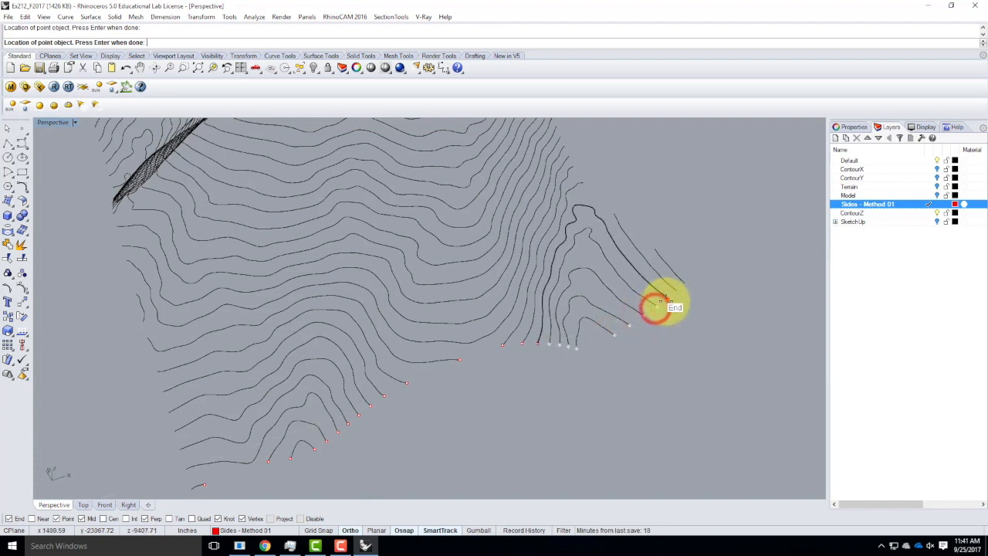
{"action": "left_click", "coordinate": [673, 290]}
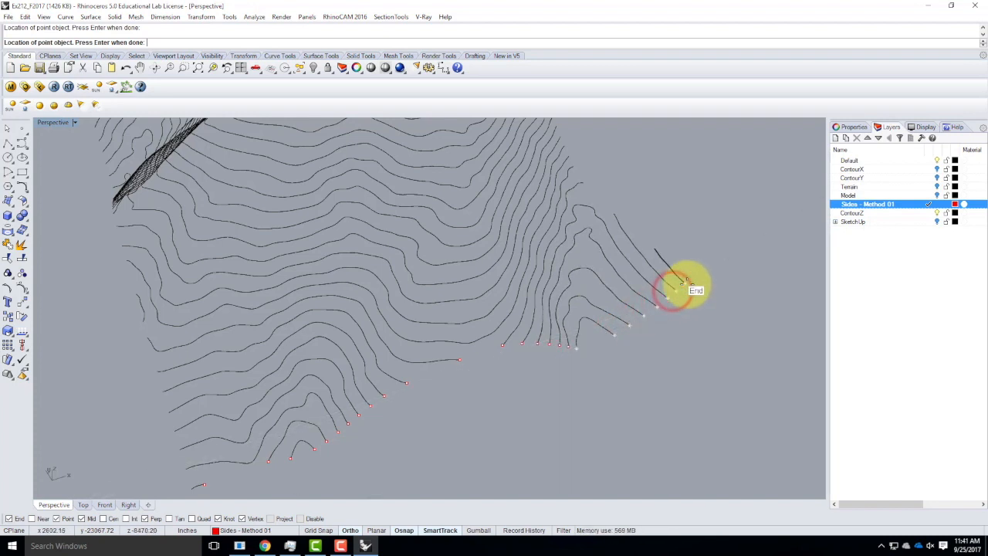
{"action": "left_click", "coordinate": [686, 285]}
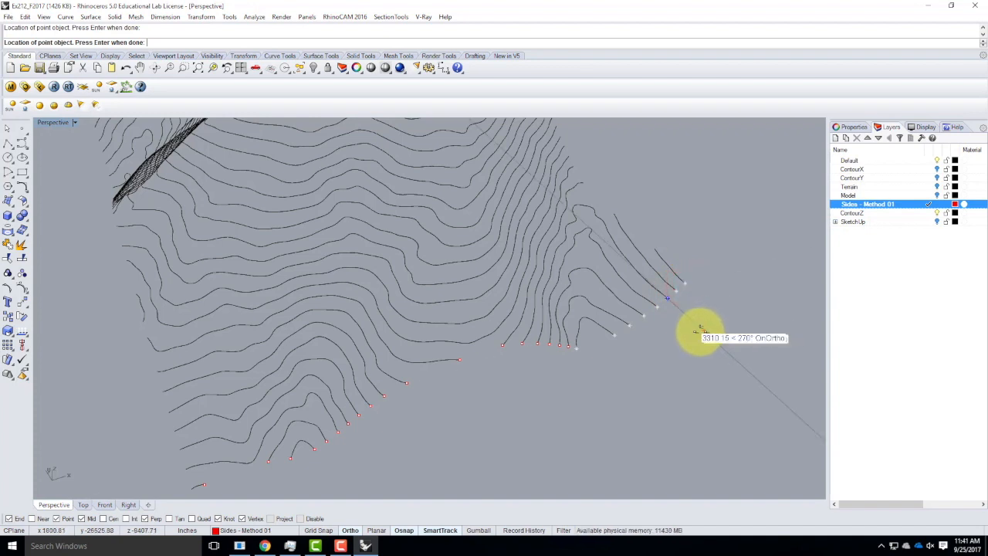
{"action": "scroll", "coordinate": [287, 458], "scroll_direction": "down", "scroll_amount": 3}
{"action": "scroll", "coordinate": [307, 446], "scroll_direction": "up", "scroll_amount": 3}
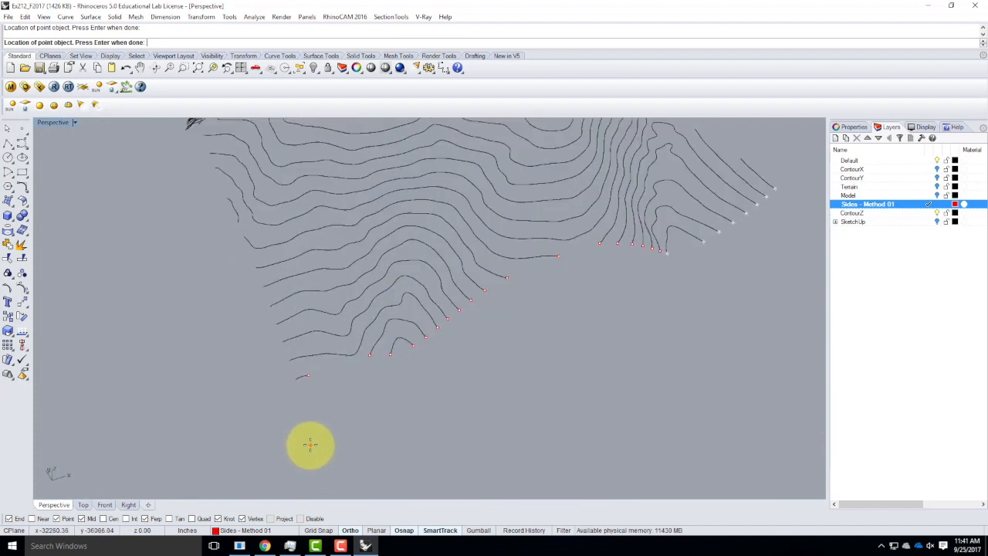
Step: Finish placing points and select all point objects along the terrain's south edge with SelPt
{"action": "key", "text": "Return"}
{"action": "scroll", "coordinate": [419, 265], "scroll_direction": "down", "scroll_amount": 3}
{"action": "scroll", "coordinate": [606, 302], "scroll_direction": "up", "scroll_amount": 3}
{"action": "right_click_drag", "start_coordinate": [650, 293], "coordinate": [466, 360]}
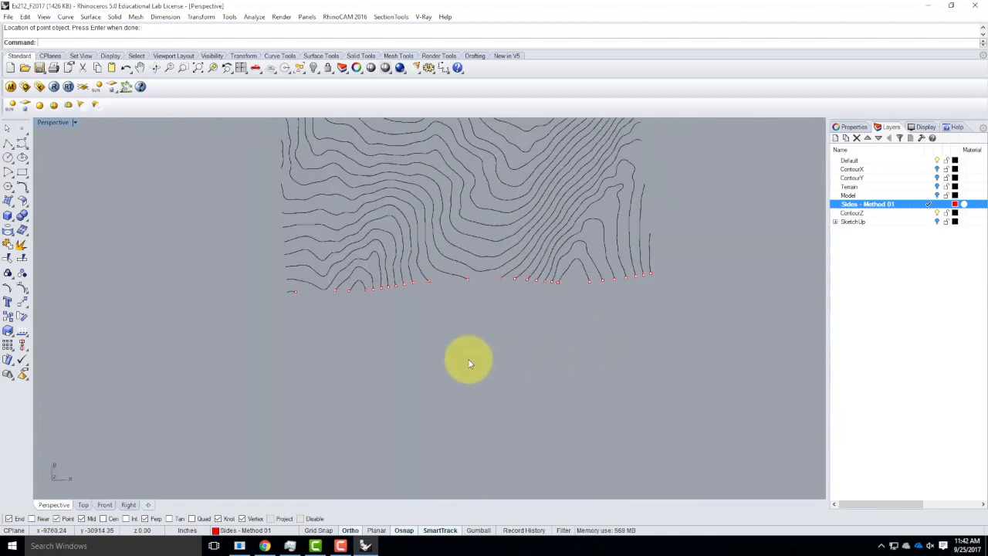
{"action": "scroll", "coordinate": [316, 302], "scroll_direction": "up", "scroll_amount": 3}
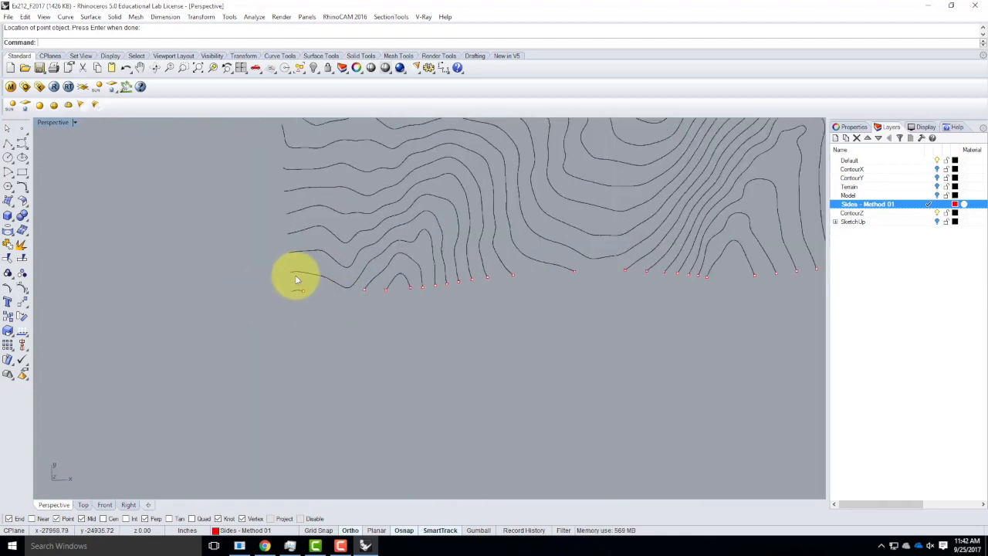
{"action": "right_click_drag", "start_coordinate": [816, 260], "coordinate": [628, 280]}
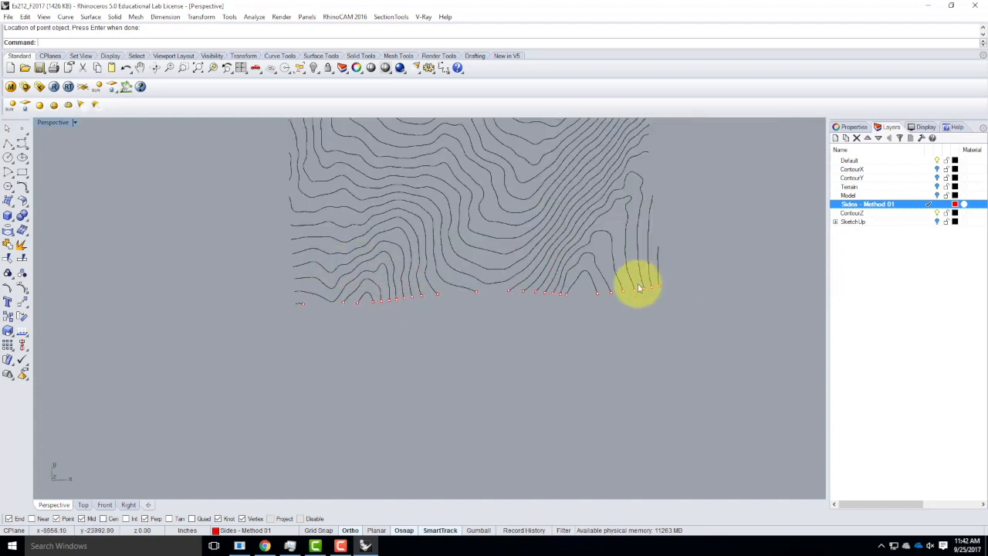
{"action": "mouse_move", "coordinate": [440, 348]}
{"action": "left_mouse_down"}
{"action": "mouse_move", "coordinate": [642, 355]}
{"action": "mouse_move", "coordinate": [486, 344]}
{"action": "left_mouse_up"}
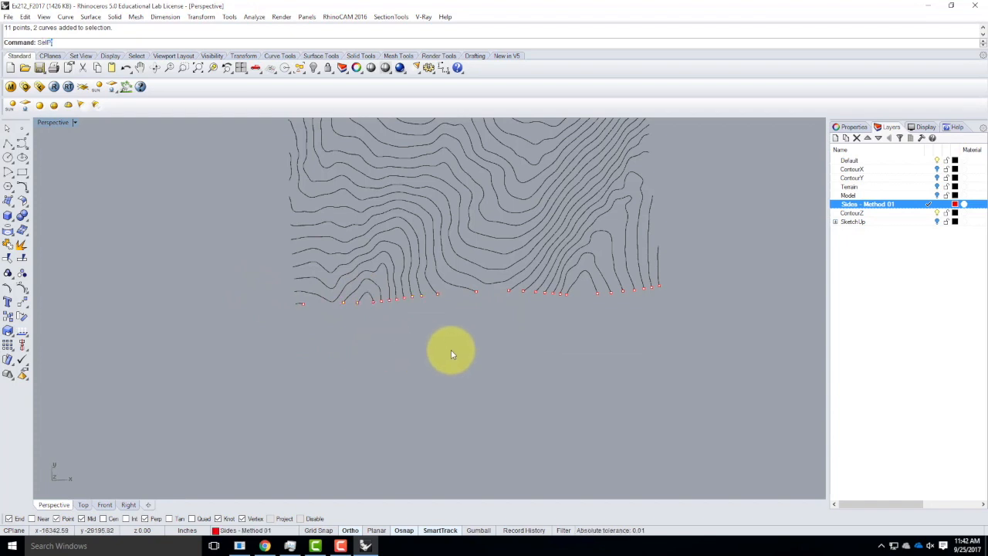
{"action": "type", "text": "t"}
{"action": "key", "text": "Return"}
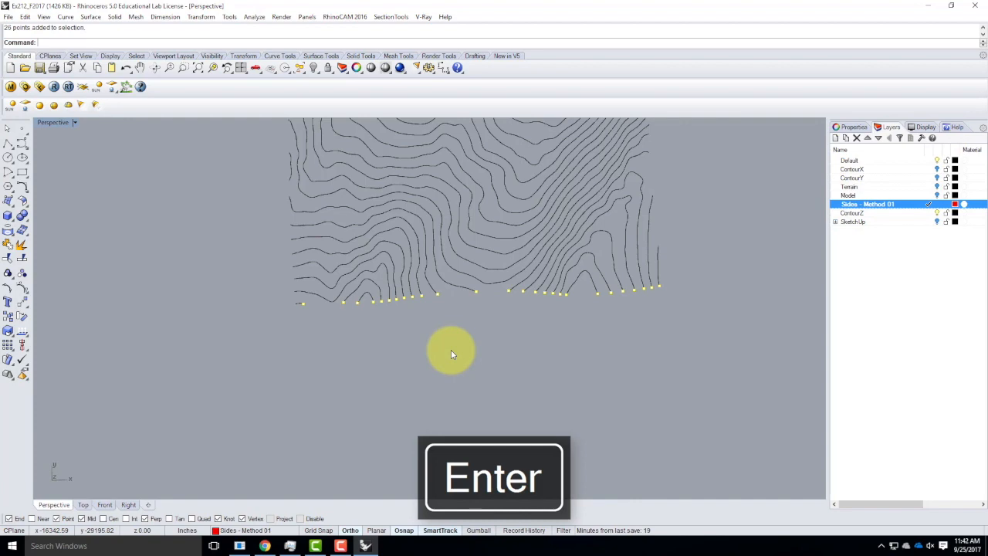
Step: Rotate the selected points with Rotate3D from vertical to flat about an ortho axis through a contour endpoint on the south edge, and deselect them
{"action": "right_click_drag", "start_coordinate": [611, 300], "coordinate": [494, 321]}
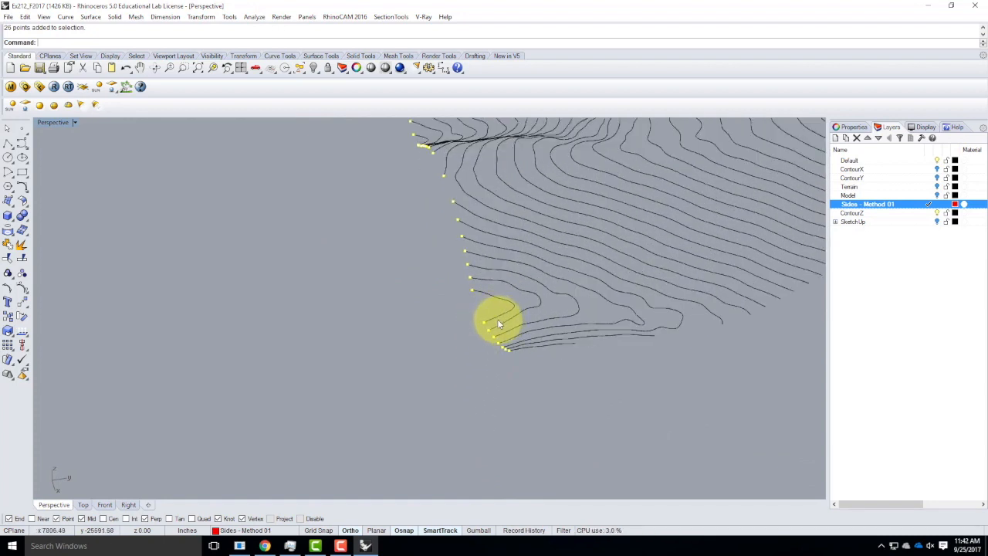
{"action": "key", "text": "Return"}
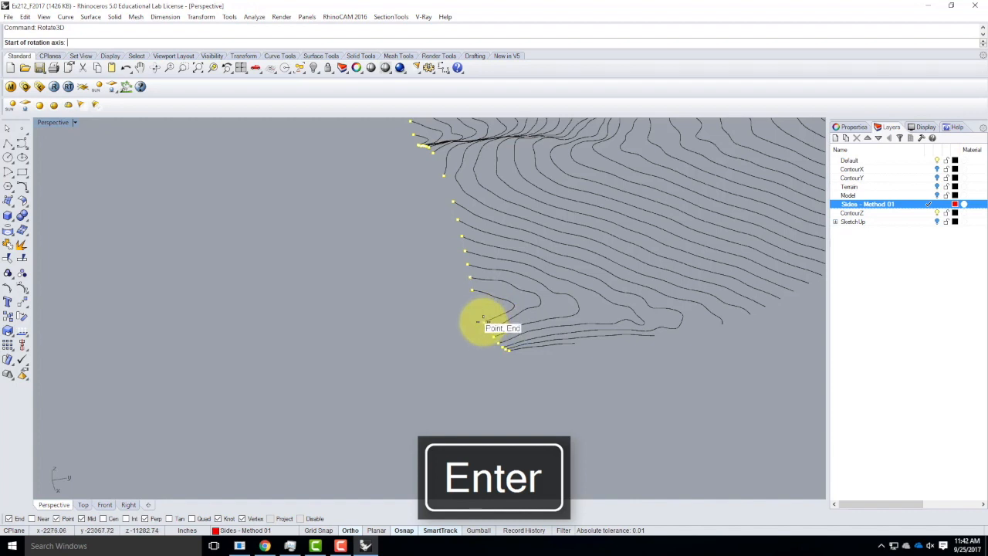
{"action": "right_click_drag", "start_coordinate": [482, 321], "coordinate": [386, 291]}
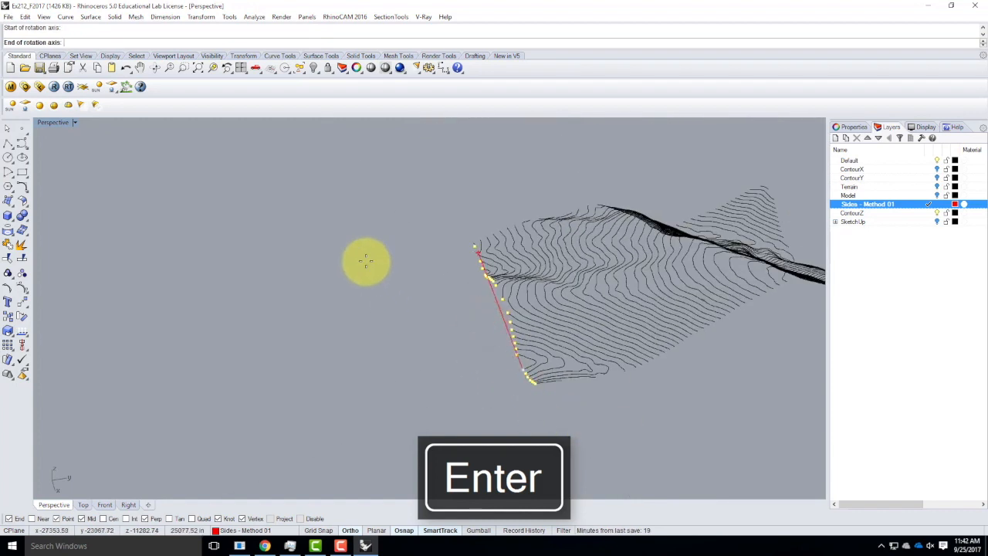
{"action": "right_click_drag", "start_coordinate": [315, 271], "coordinate": [267, 270]}
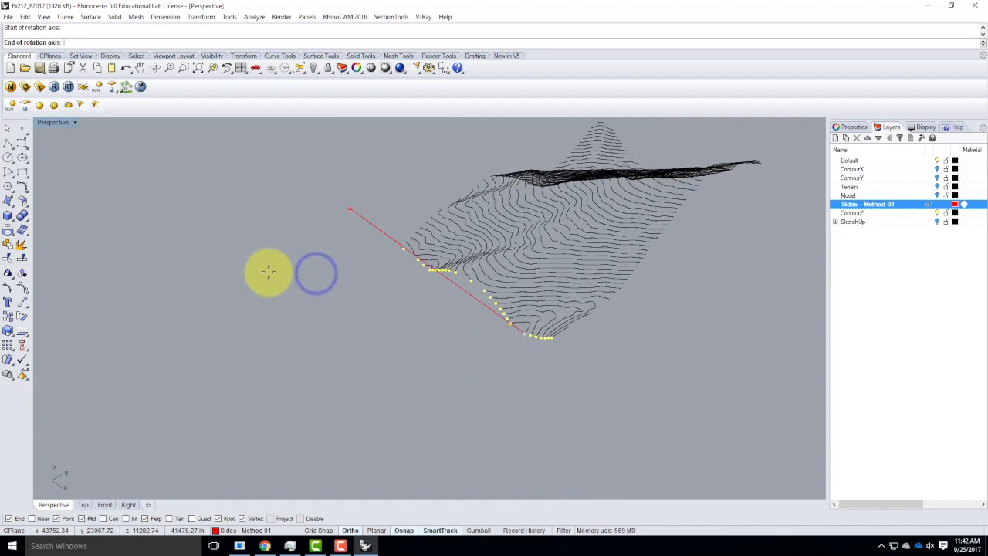
{"action": "left_click", "coordinate": [258, 274]}
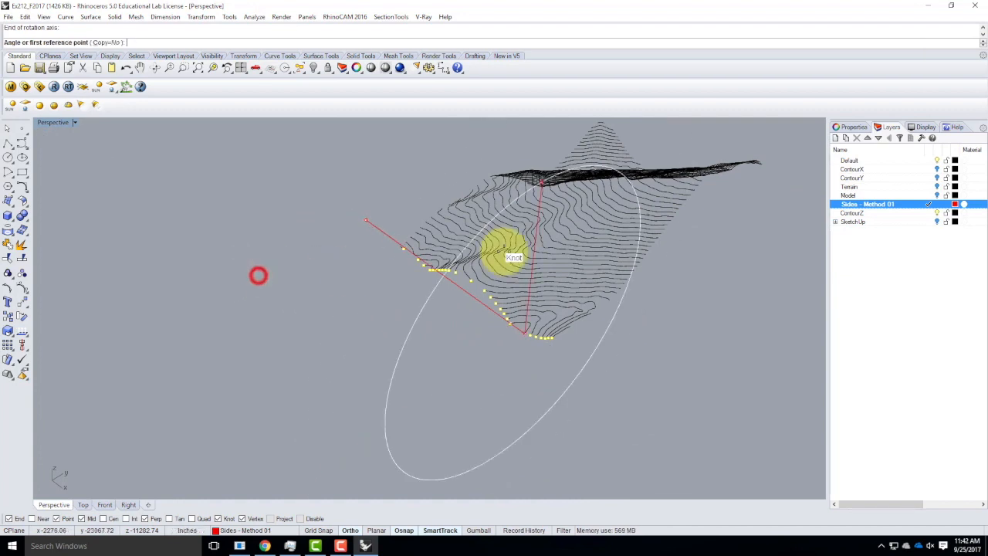
{"action": "scroll", "coordinate": [562, 416], "scroll_direction": "down", "scroll_amount": 4}
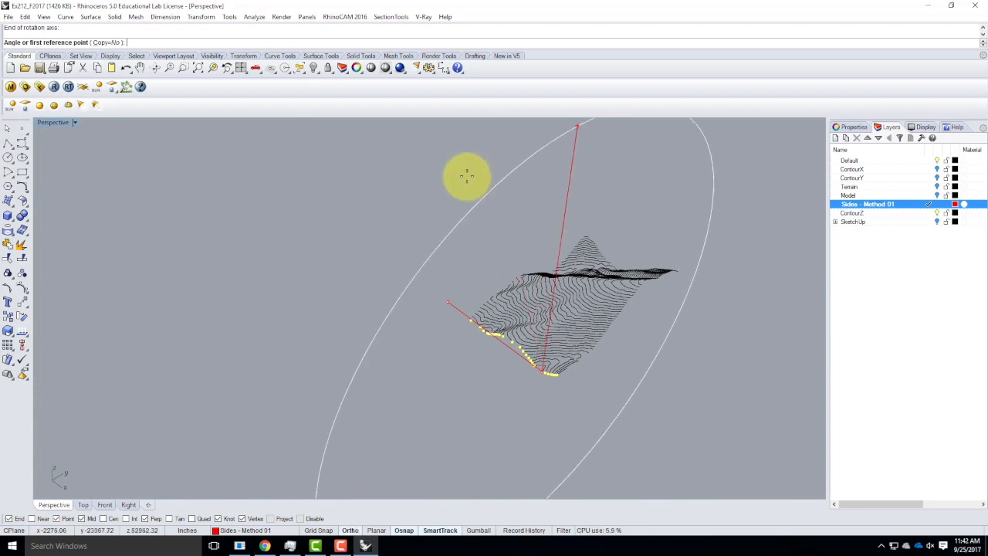
{"action": "left_click", "coordinate": [494, 207]}
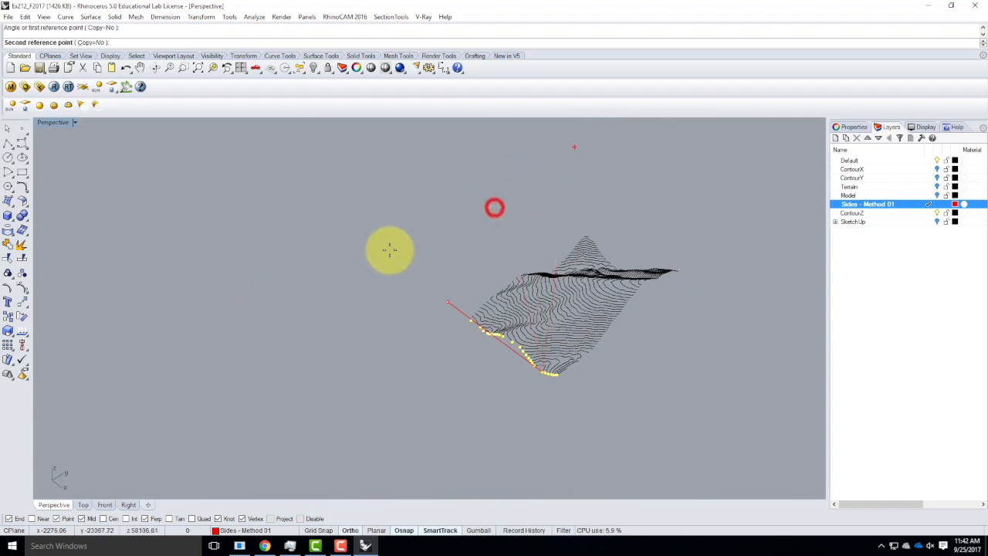
{"action": "left_click", "coordinate": [245, 397]}
{"action": "scroll", "coordinate": [556, 376], "scroll_direction": "up", "scroll_amount": 3}
{"action": "right_click_drag", "start_coordinate": [595, 375], "coordinate": [579, 398]}
{"action": "left_click", "coordinate": [590, 388]}
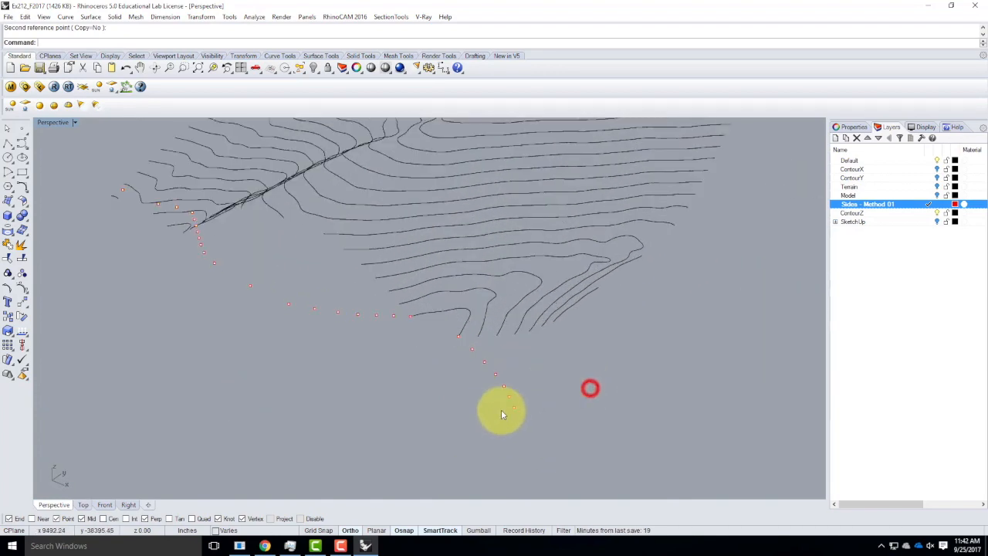
{"action": "left_click", "coordinate": [455, 337]}
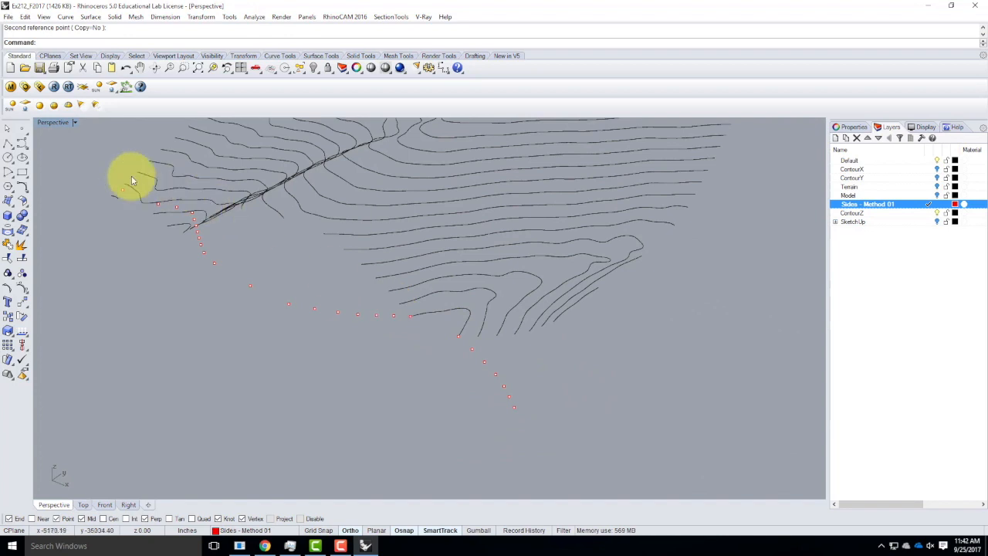
Step: Start a stepped polyline at the easternmost rotated point and draw right-angled steps through the next two points westward
{"action": "left_click", "coordinate": [5, 145]}
{"action": "scroll", "coordinate": [509, 413], "scroll_direction": "up", "scroll_amount": 3}
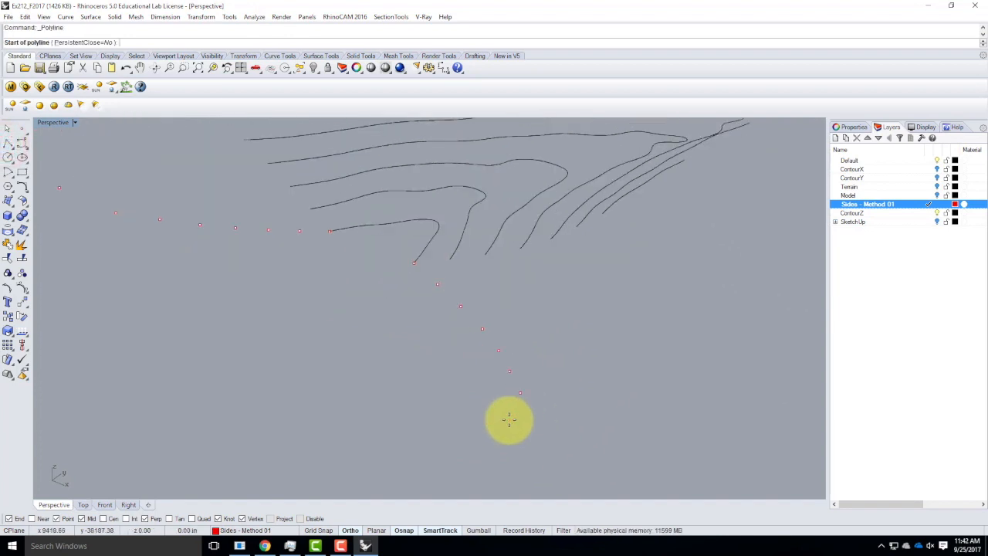
{"action": "scroll", "coordinate": [525, 395], "scroll_direction": "up", "scroll_amount": 1}
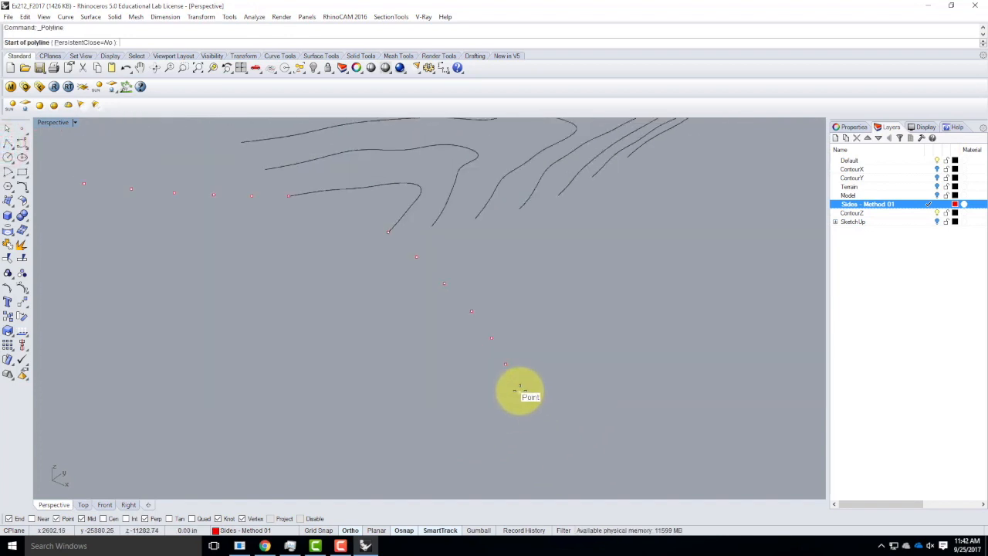
{"action": "left_click", "coordinate": [518, 389]}
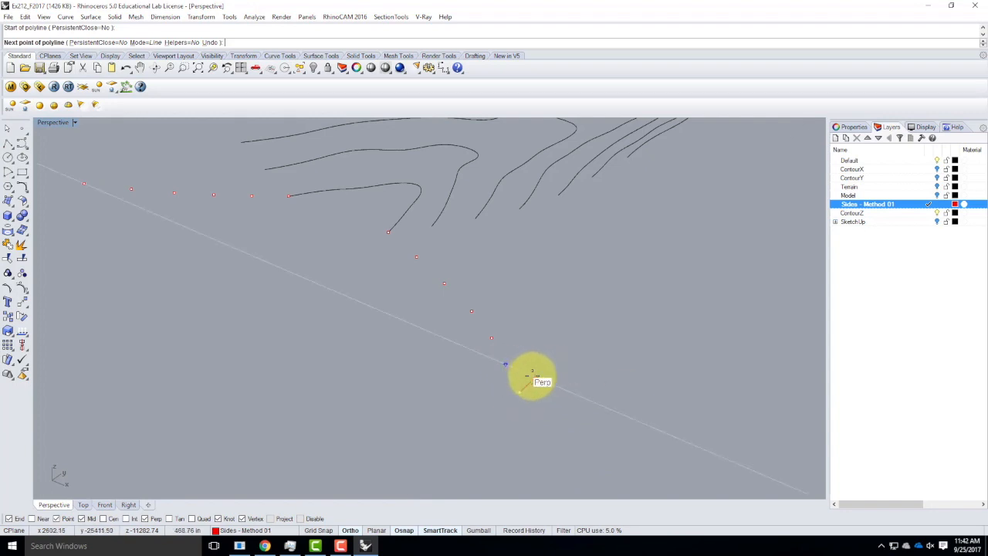
{"action": "left_click", "coordinate": [534, 377]}
{"action": "left_click", "coordinate": [507, 366]}
{"action": "left_click", "coordinate": [515, 346]}
{"action": "left_click", "coordinate": [493, 337]}
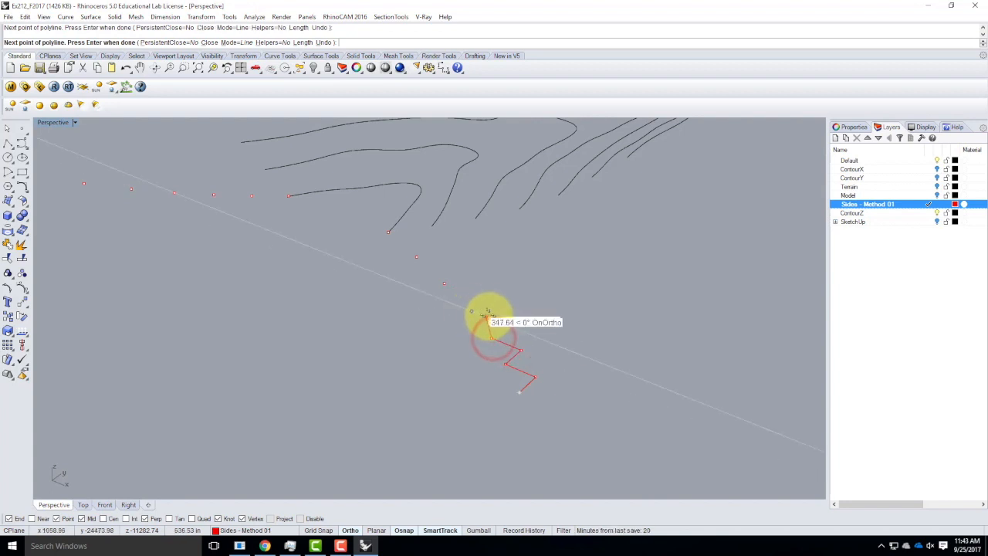
Step: Continue the polyline's right-angled steps westward through the next four points, up to the contour endpoint on the rotation axis
{"action": "left_click", "coordinate": [505, 325]}
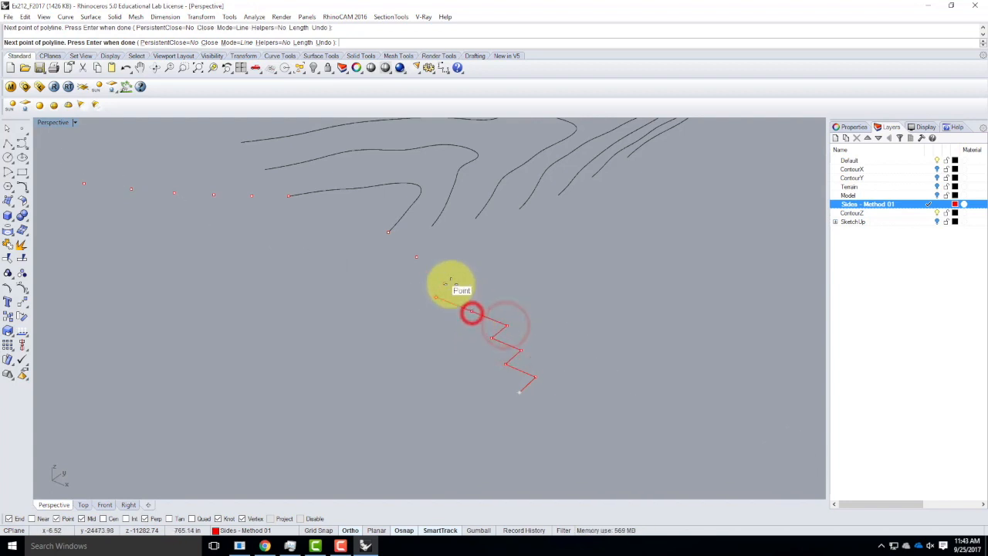
{"action": "left_click", "coordinate": [480, 297]}
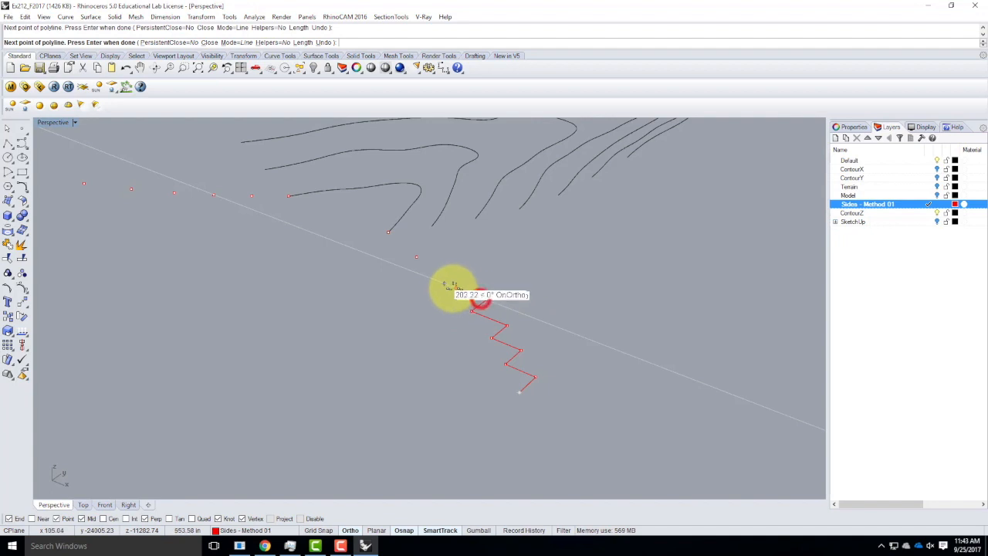
{"action": "left_click", "coordinate": [447, 283]}
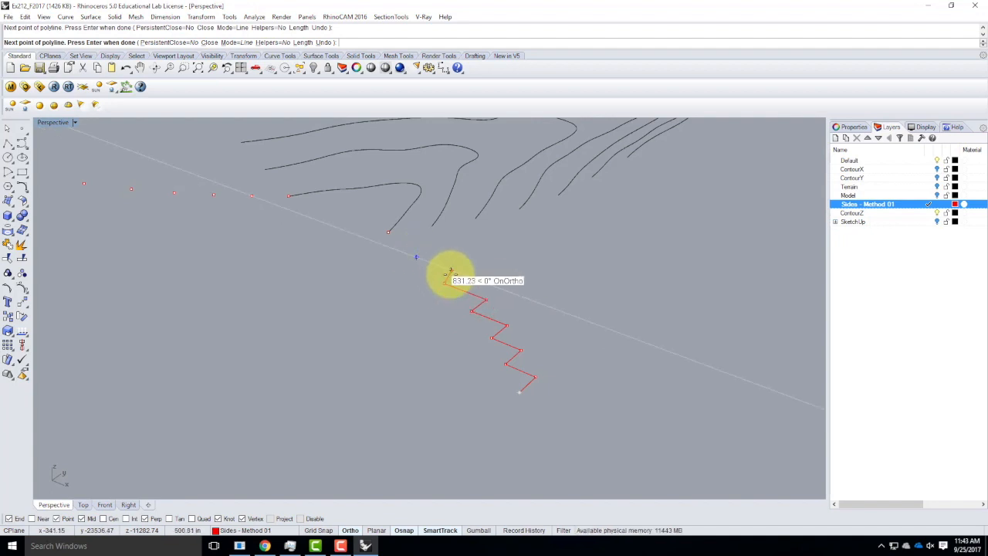
{"action": "left_click", "coordinate": [456, 274]}
{"action": "left_click", "coordinate": [414, 257]}
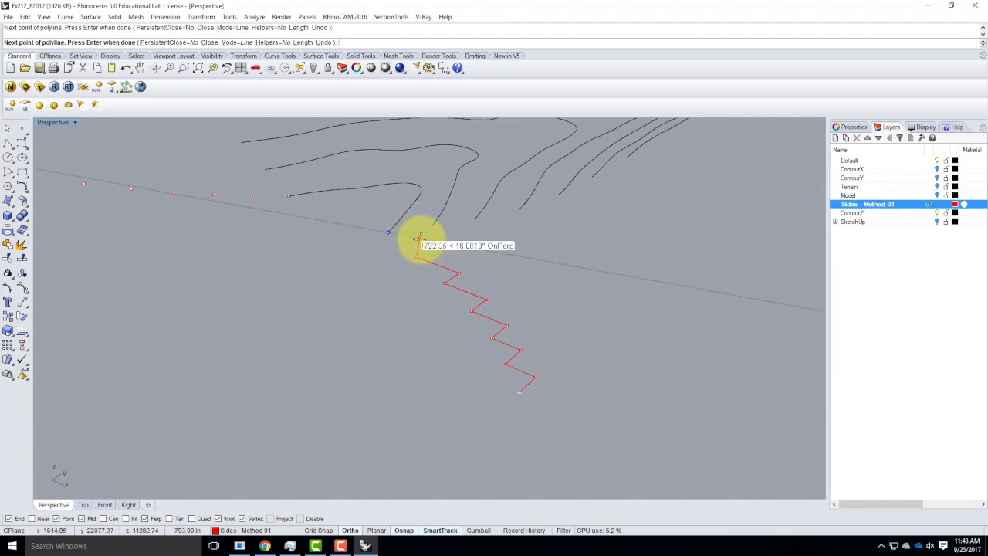
{"action": "left_click", "coordinate": [430, 248]}
{"action": "left_click", "coordinate": [388, 231]}
Step: Bridge the gap between the two ends of the same contour with a 39.063' riser, a straight run and a drop to the western endpoint
{"action": "right_click_drag", "start_coordinate": [347, 306], "coordinate": [332, 322]}
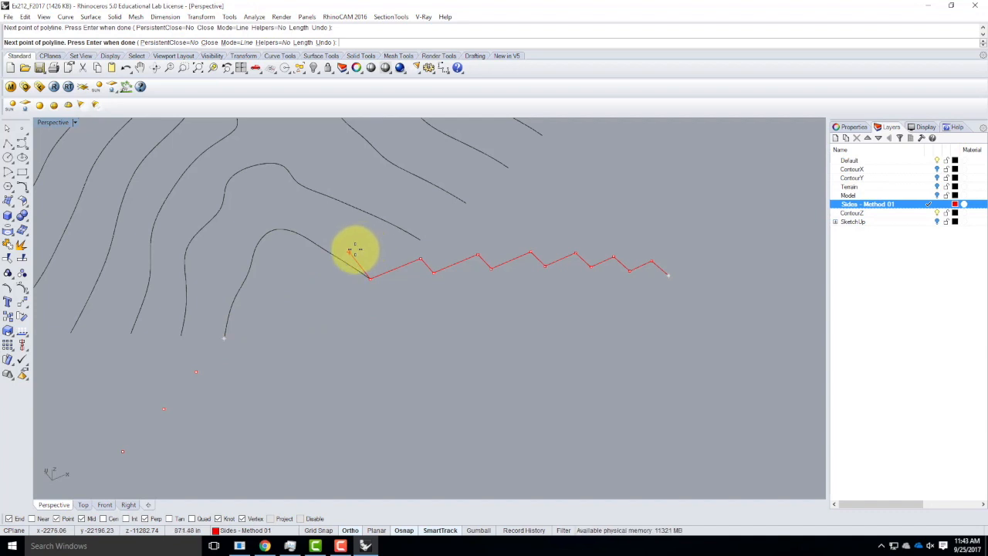
{"action": "left_click", "coordinate": [240, 331]}
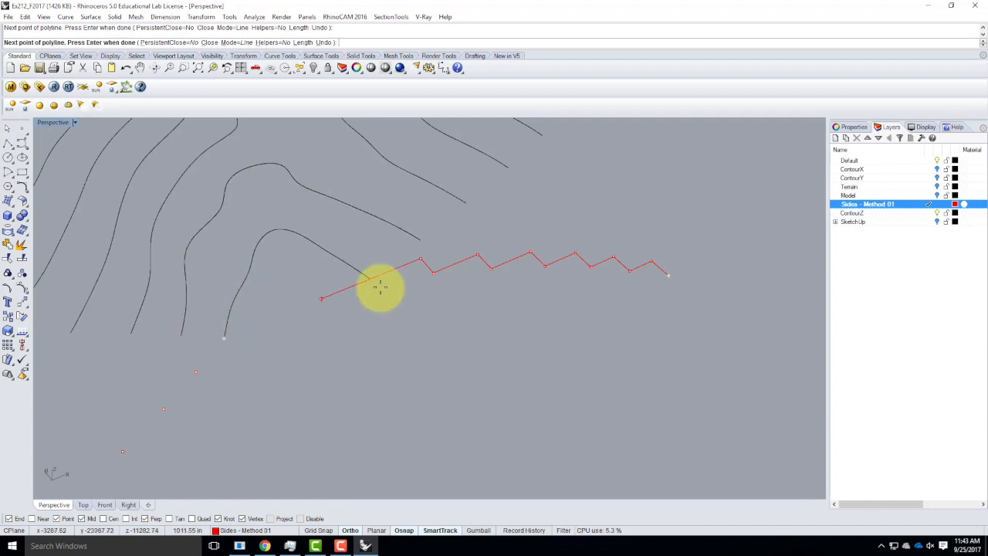
{"action": "key", "text": "ctrl+z"}
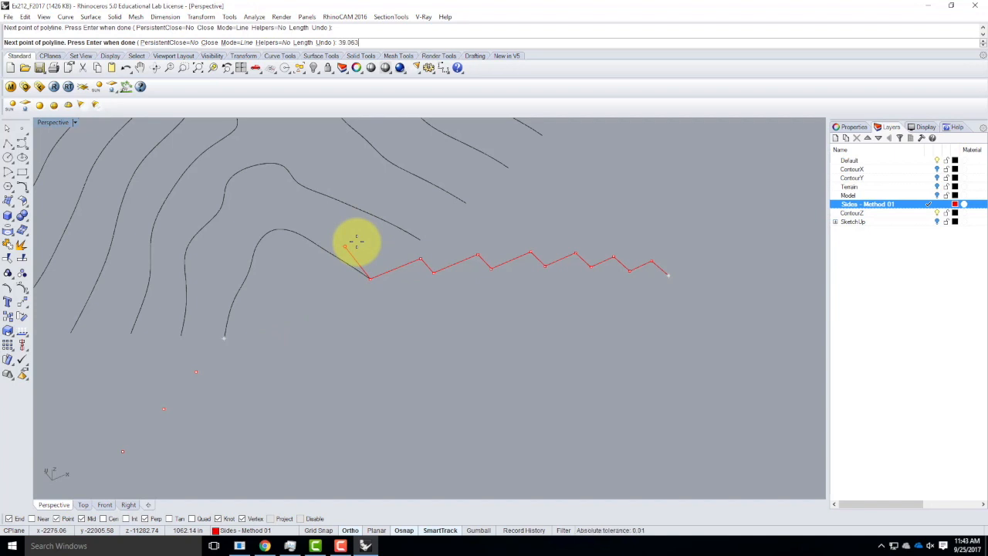
{"action": "key", "text": "Return"}
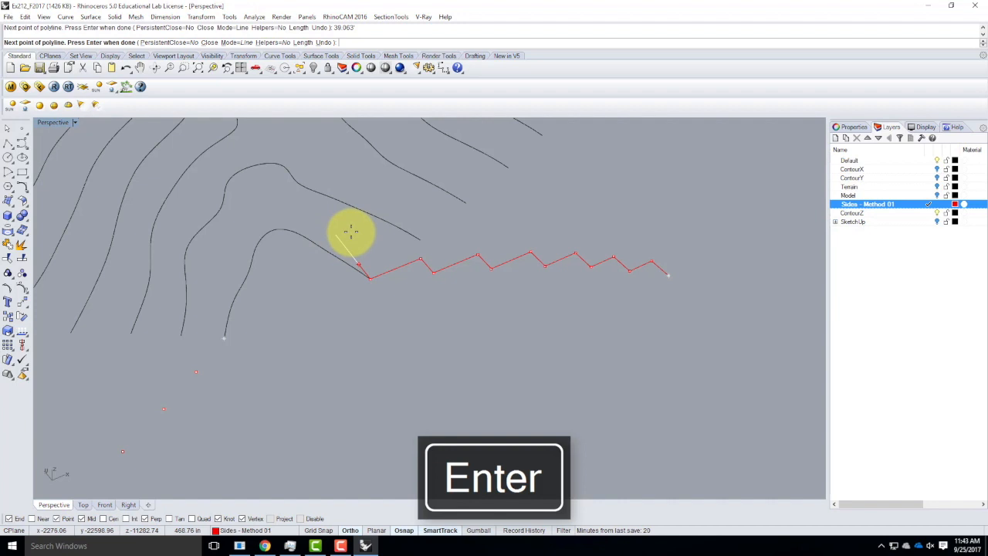
{"action": "left_click", "coordinate": [350, 231]}
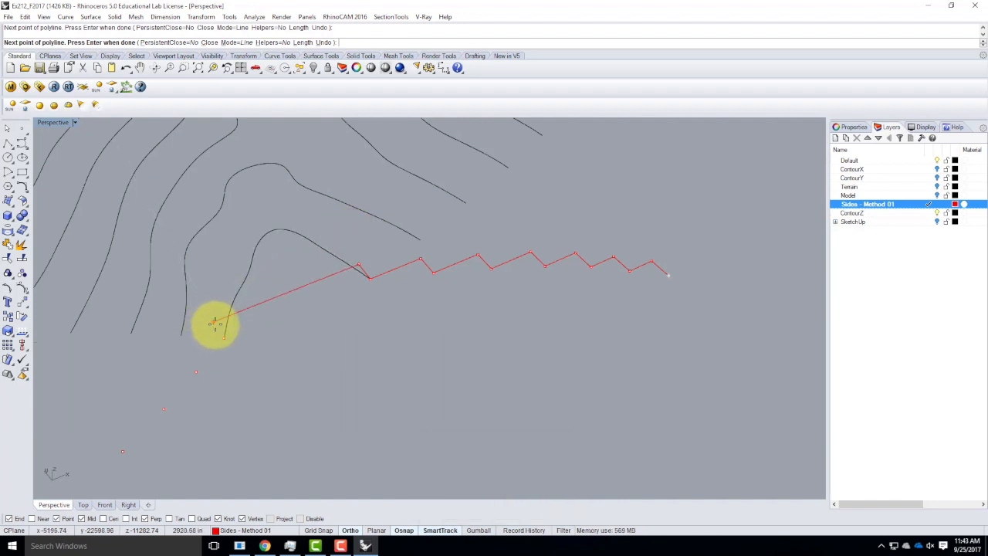
{"action": "left_click", "coordinate": [210, 316]}
{"action": "left_click", "coordinate": [224, 337]}
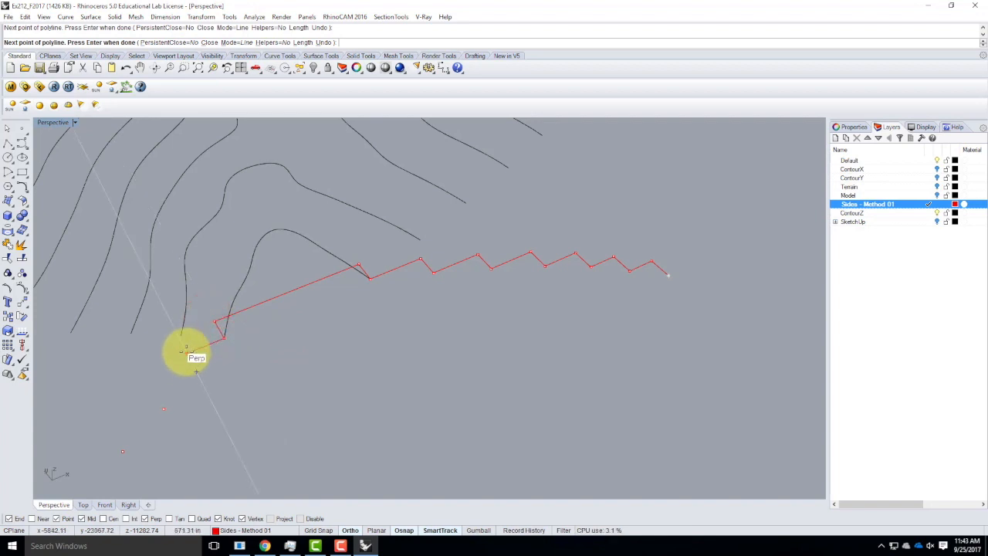
Step: Extend the stepped polyline with right-angled steps through the three points just west of the bridged contour
{"action": "left_click", "coordinate": [186, 352]}
{"action": "left_click", "coordinate": [195, 371]}
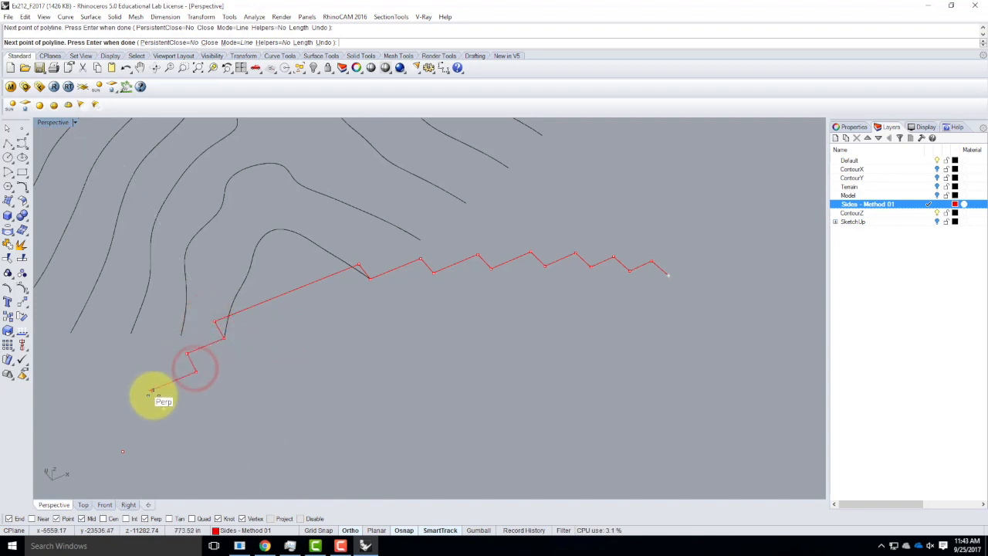
{"action": "left_click", "coordinate": [152, 390]}
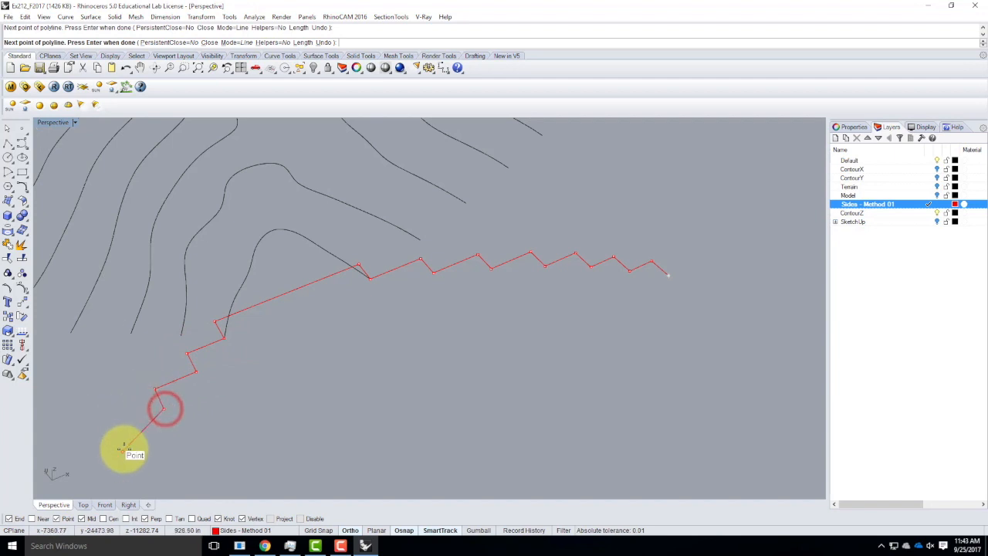
{"action": "left_click", "coordinate": [114, 429]}
{"action": "left_click", "coordinate": [122, 453]}
{"action": "scroll", "coordinate": [452, 342], "scroll_direction": "down", "scroll_amount": 5}
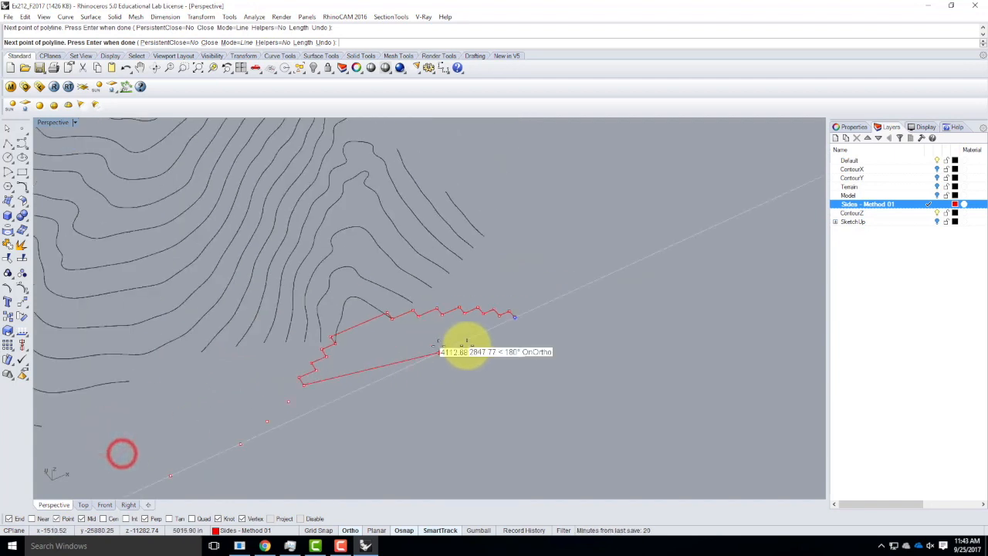
{"action": "scroll", "coordinate": [381, 396], "scroll_direction": "up", "scroll_amount": 3}
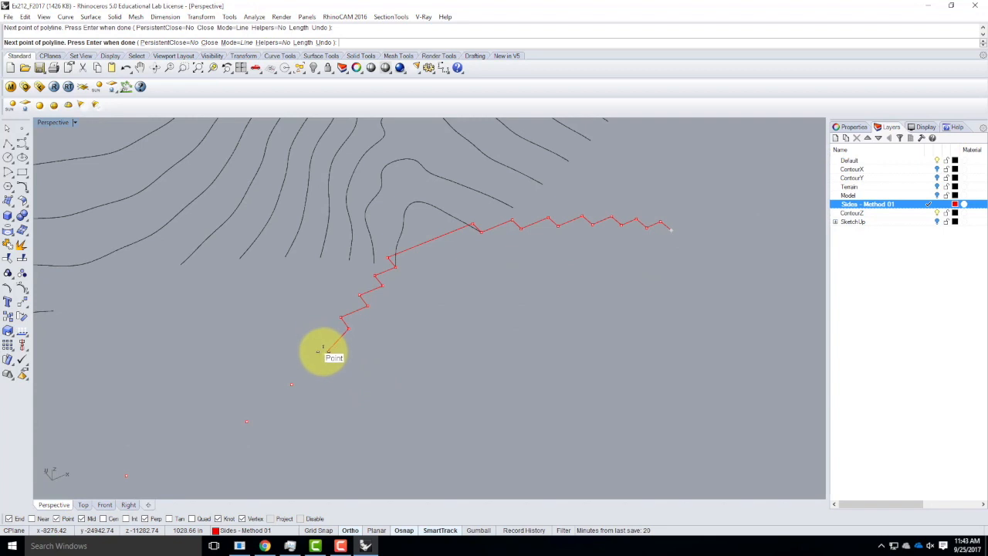
Step: Continue the polyline's right-angled steps westward and downward through the next three points
{"action": "left_click", "coordinate": [316, 340]}
{"action": "left_click", "coordinate": [324, 352]}
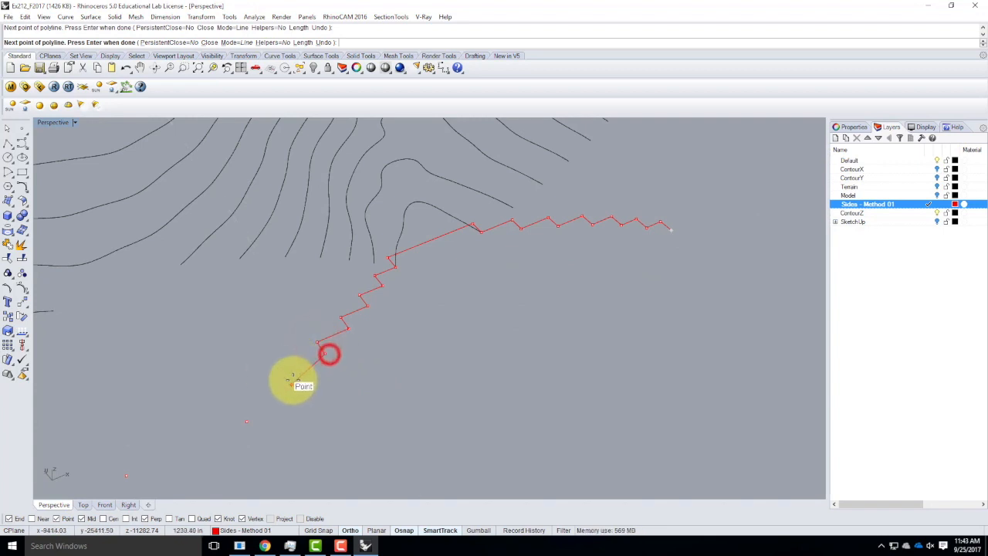
{"action": "left_click", "coordinate": [279, 371]}
{"action": "left_click", "coordinate": [292, 384]}
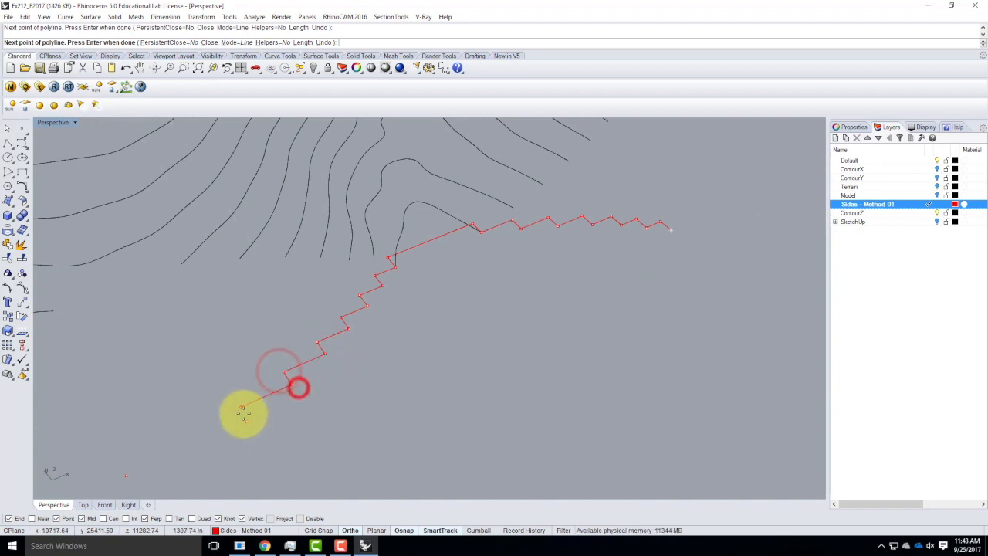
{"action": "left_click", "coordinate": [238, 410]}
{"action": "left_click", "coordinate": [250, 423]}
Step: Run the polyline straight across the lowest stretch of the profile to the next point westward
{"action": "scroll", "coordinate": [297, 373], "scroll_direction": "down", "scroll_amount": 6}
{"action": "scroll", "coordinate": [263, 435], "scroll_direction": "up", "scroll_amount": 4}
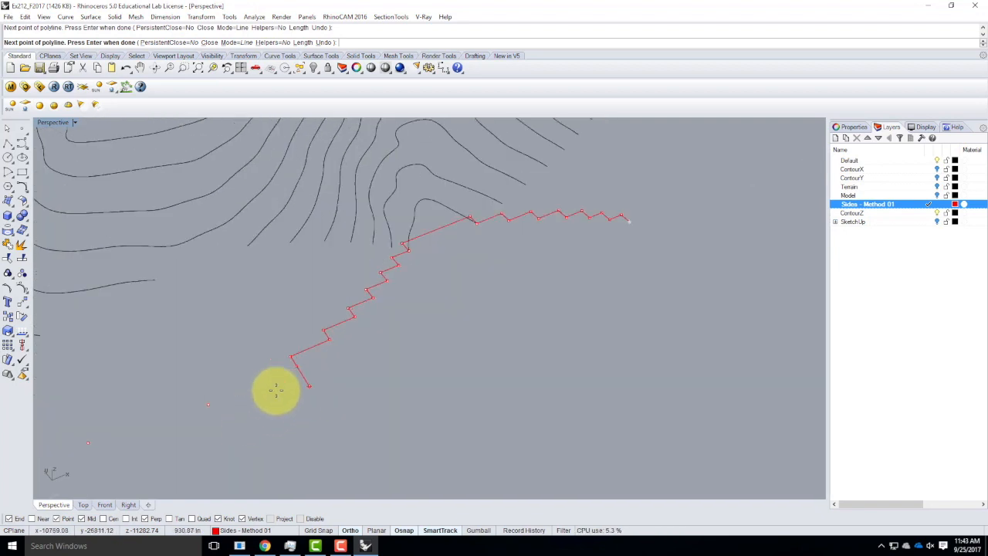
{"action": "scroll", "coordinate": [247, 382], "scroll_direction": "down", "scroll_amount": 2}
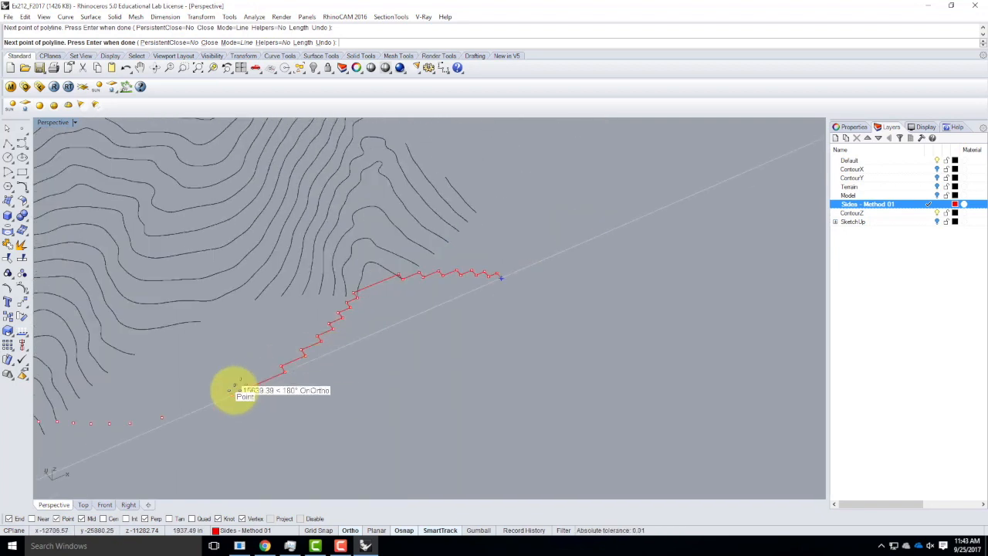
{"action": "scroll", "coordinate": [285, 358], "scroll_direction": "up", "scroll_amount": 4}
{"action": "left_click", "coordinate": [278, 382]}
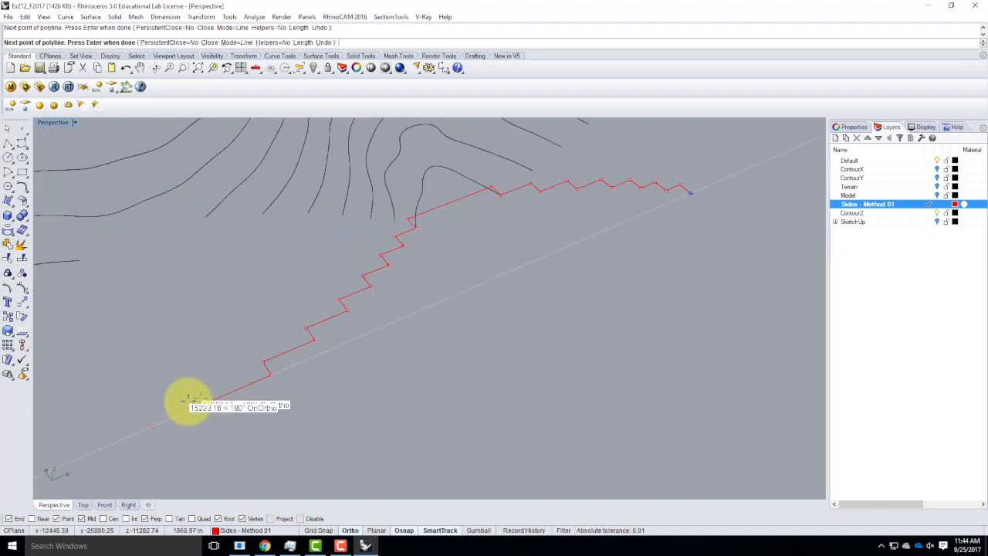
{"action": "left_click", "coordinate": [154, 423]}
Step: Extend the polyline with rising right-angled steps through the four points west of the lowest run
{"action": "scroll", "coordinate": [270, 379], "scroll_direction": "down", "scroll_amount": 2}
{"action": "scroll", "coordinate": [232, 386], "scroll_direction": "up", "scroll_amount": 2}
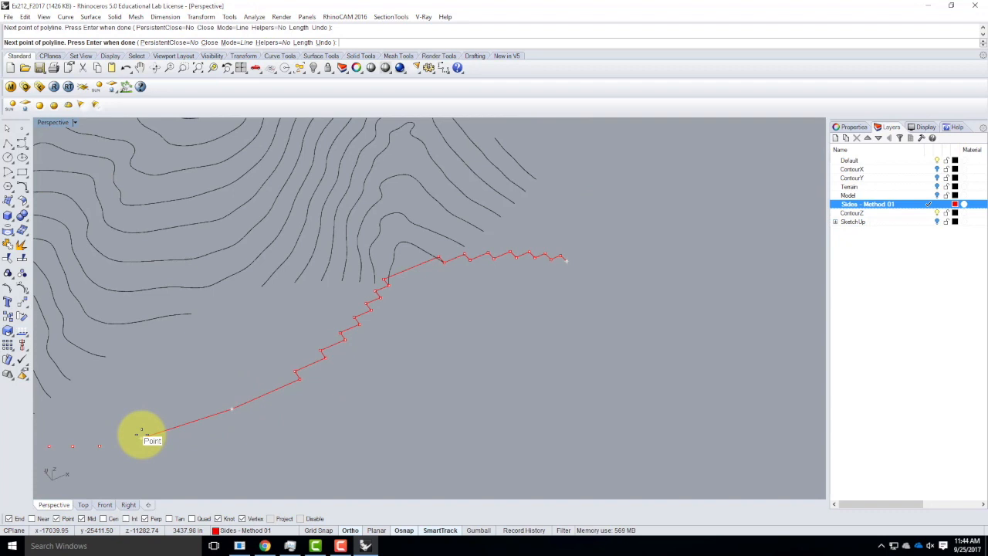
{"action": "left_click", "coordinate": [227, 397]}
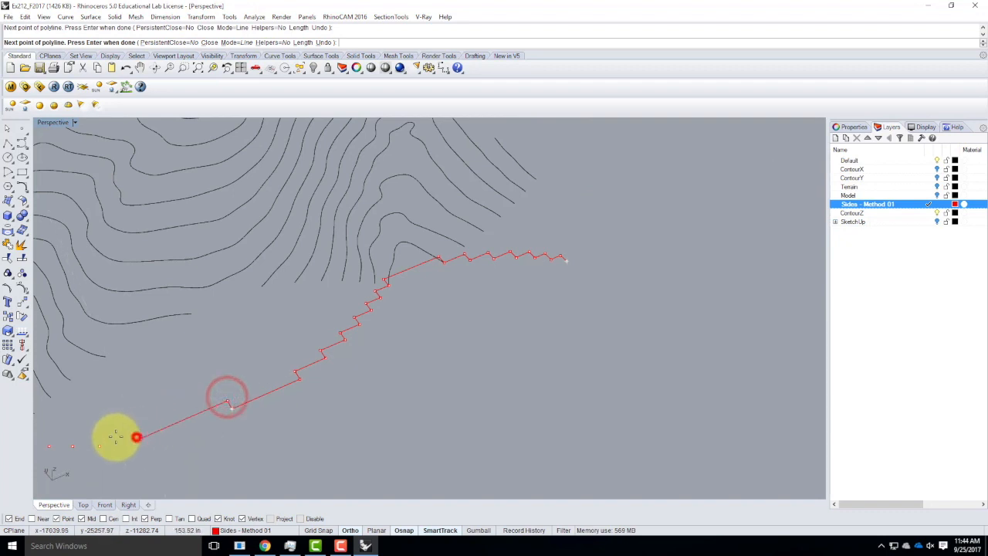
{"action": "left_click", "coordinate": [138, 430]}
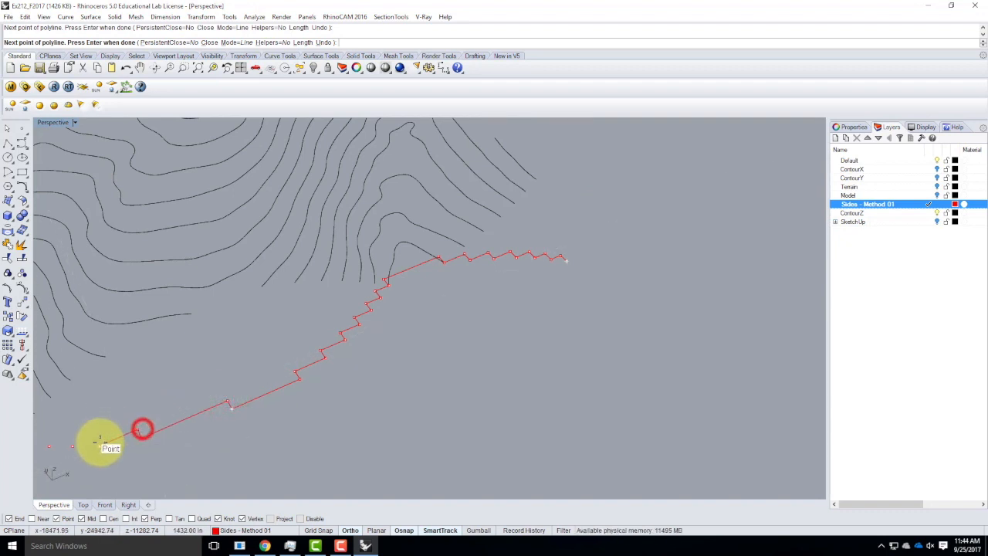
{"action": "left_click", "coordinate": [95, 437]}
{"action": "left_click", "coordinate": [71, 446]}
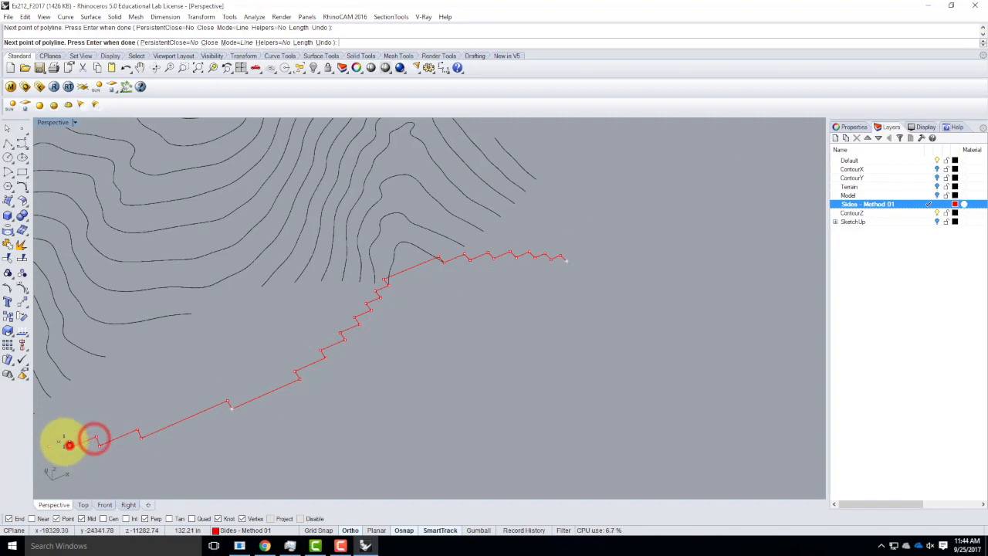
{"action": "left_click", "coordinate": [70, 439]}
{"action": "left_click", "coordinate": [49, 445]}
Step: Draw right-angled steps through the next four points westward, up to the highest point of the western rise
{"action": "scroll", "coordinate": [556, 335], "scroll_direction": "down", "scroll_amount": 10}
{"action": "scroll", "coordinate": [387, 371], "scroll_direction": "up", "scroll_amount": 7}
{"action": "scroll", "coordinate": [386, 371], "scroll_direction": "up", "scroll_amount": 5}
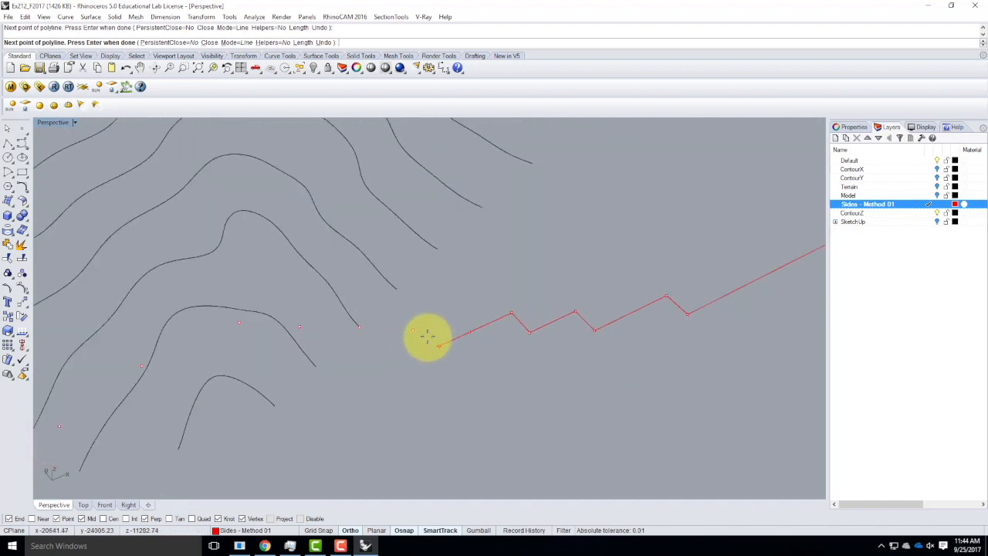
{"action": "left_click", "coordinate": [453, 311]}
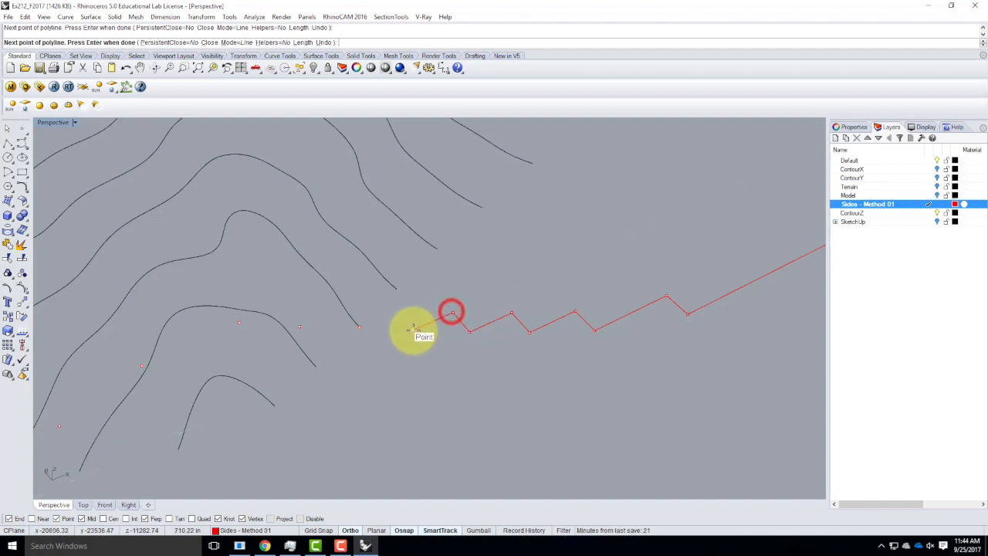
{"action": "left_click", "coordinate": [412, 331]}
{"action": "left_click", "coordinate": [395, 308]}
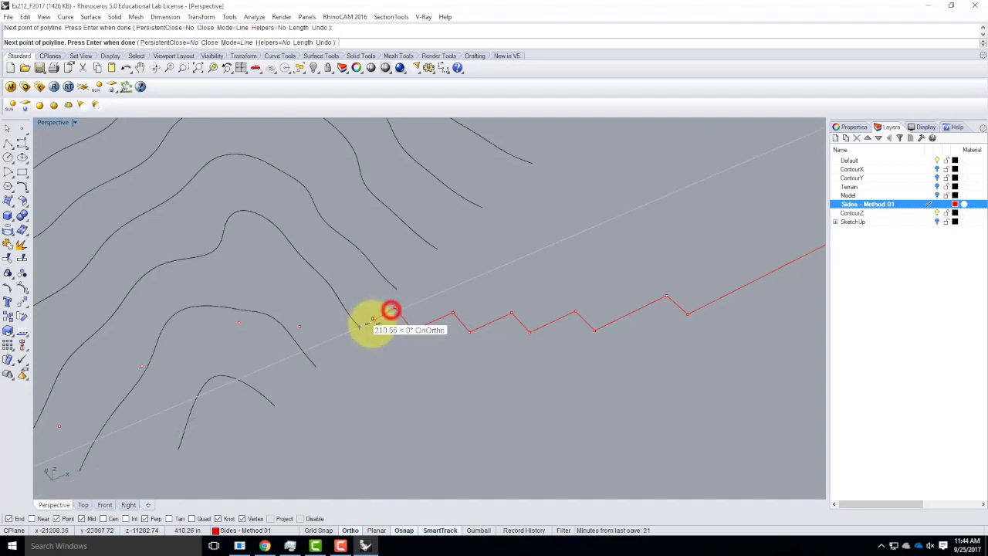
{"action": "left_click", "coordinate": [357, 324]}
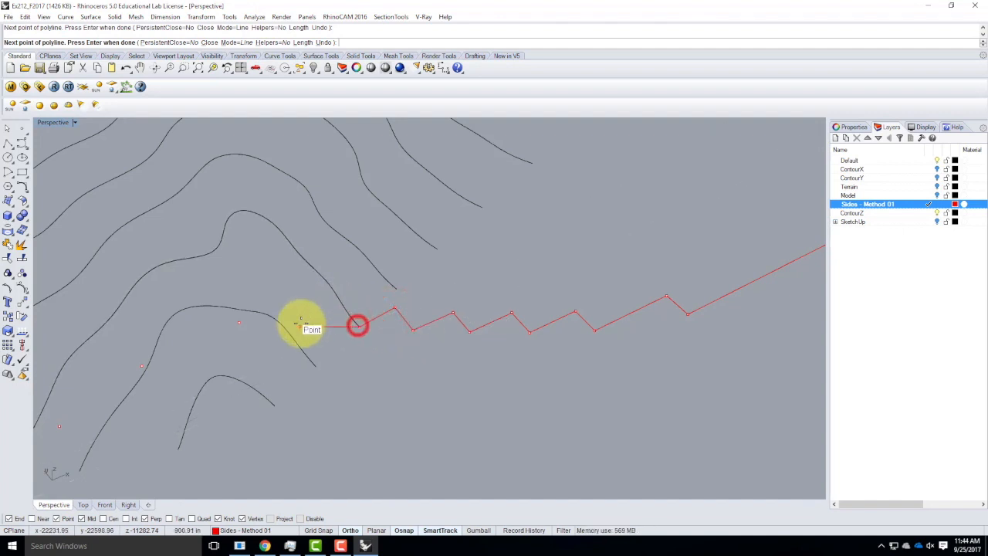
{"action": "left_click", "coordinate": [353, 301]}
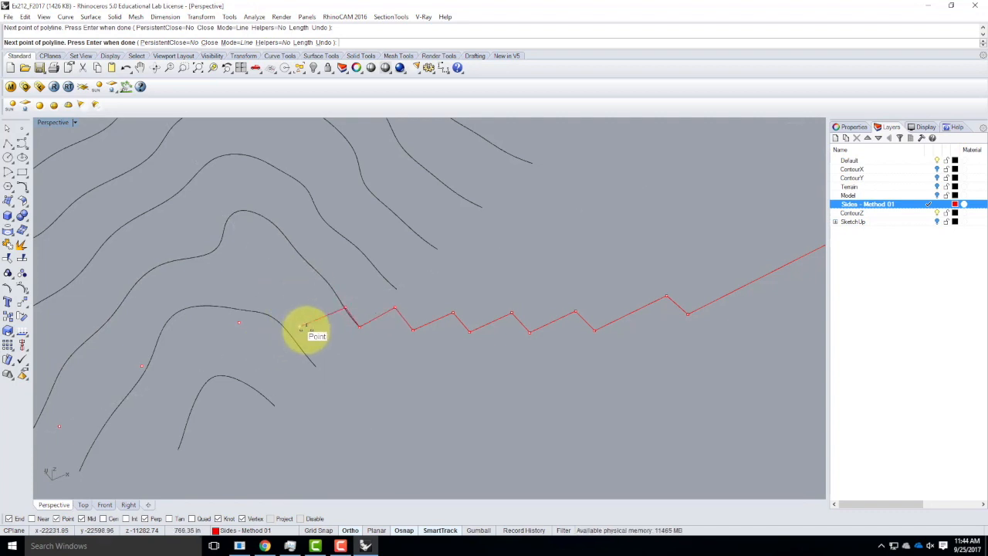
{"action": "left_click", "coordinate": [300, 325]}
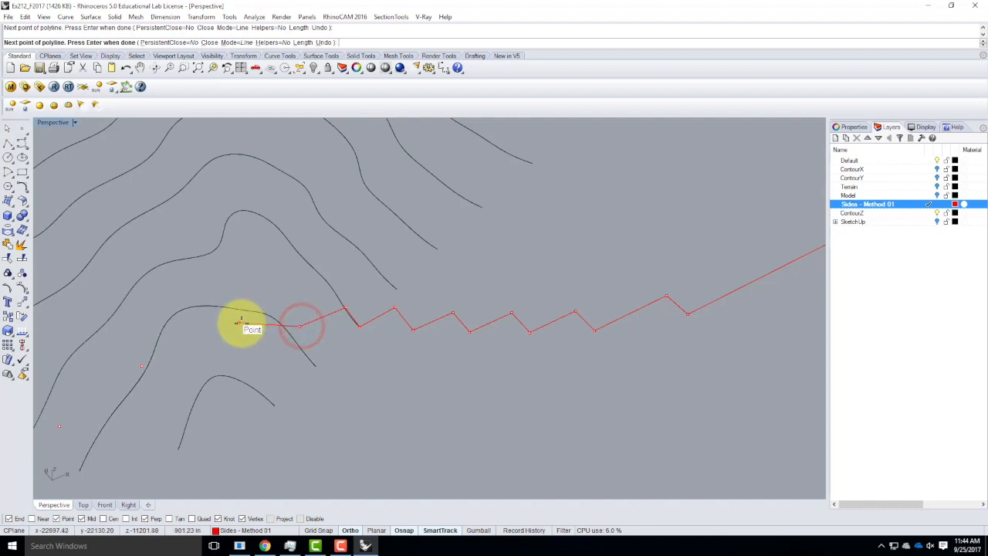
{"action": "left_click", "coordinate": [286, 302]}
{"action": "left_click", "coordinate": [239, 321]}
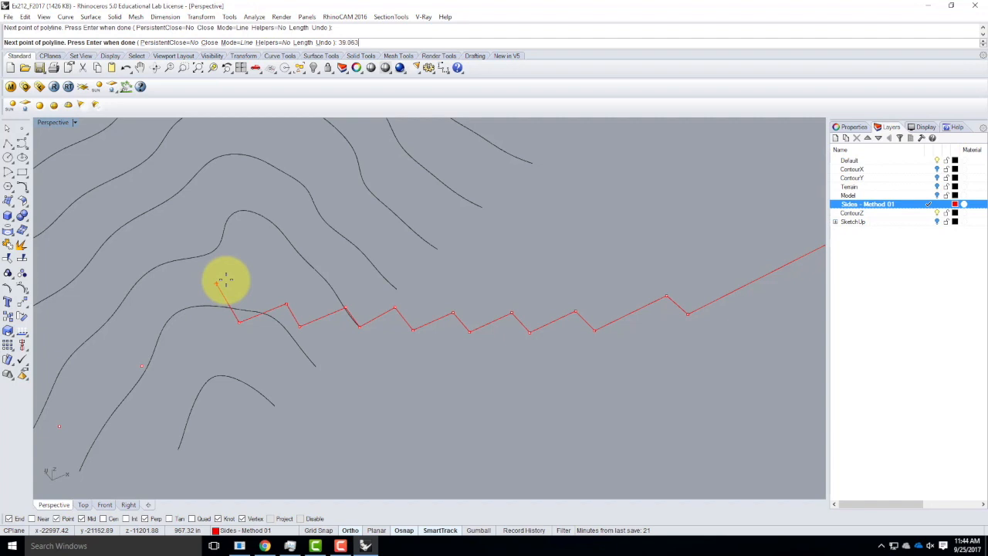
Step: Bridge the western high point with a 39.063' riser, a straight run and a drop to the next point
{"action": "type", "text": "39.063"}
{"action": "key", "text": "Return"}
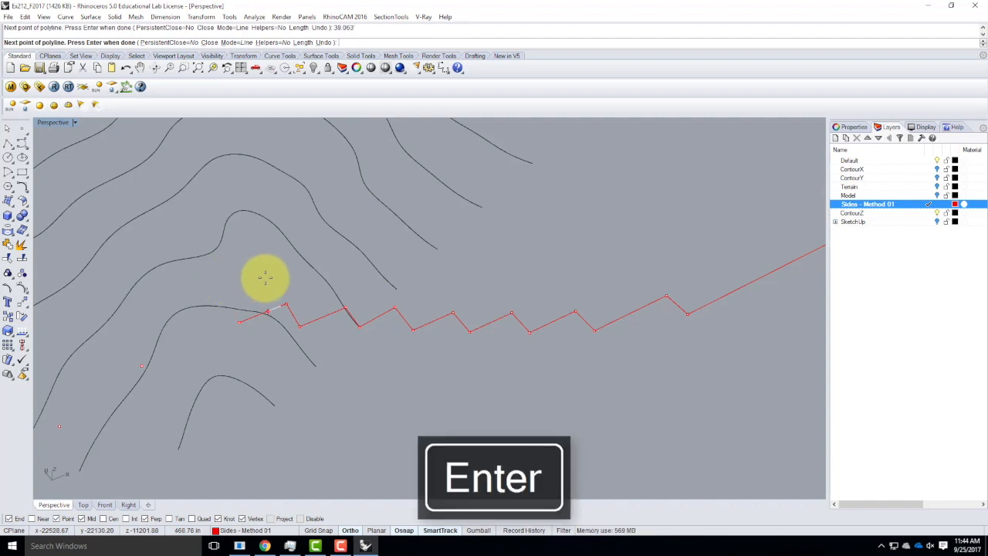
{"action": "left_click", "coordinate": [224, 276]}
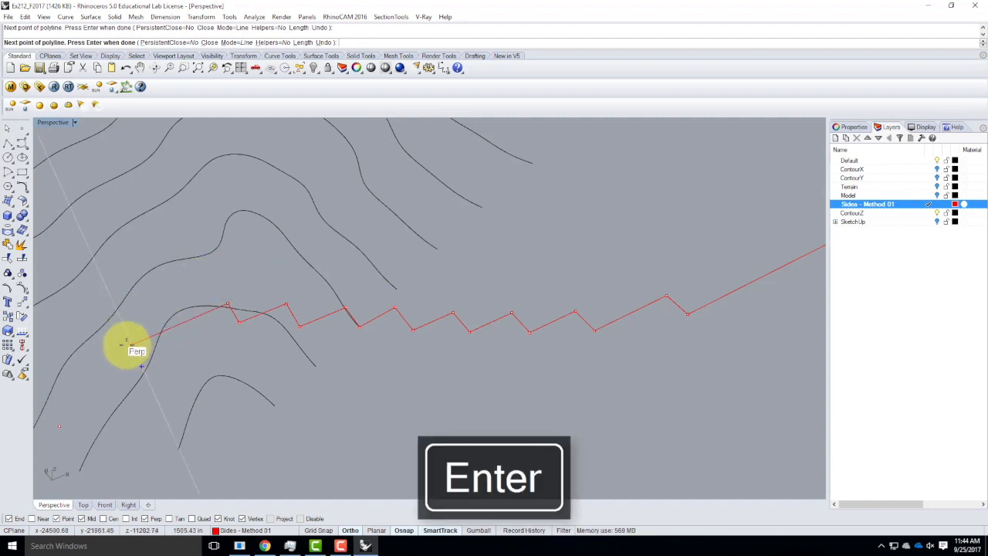
{"action": "left_click", "coordinate": [132, 344]}
{"action": "left_click", "coordinate": [139, 367]}
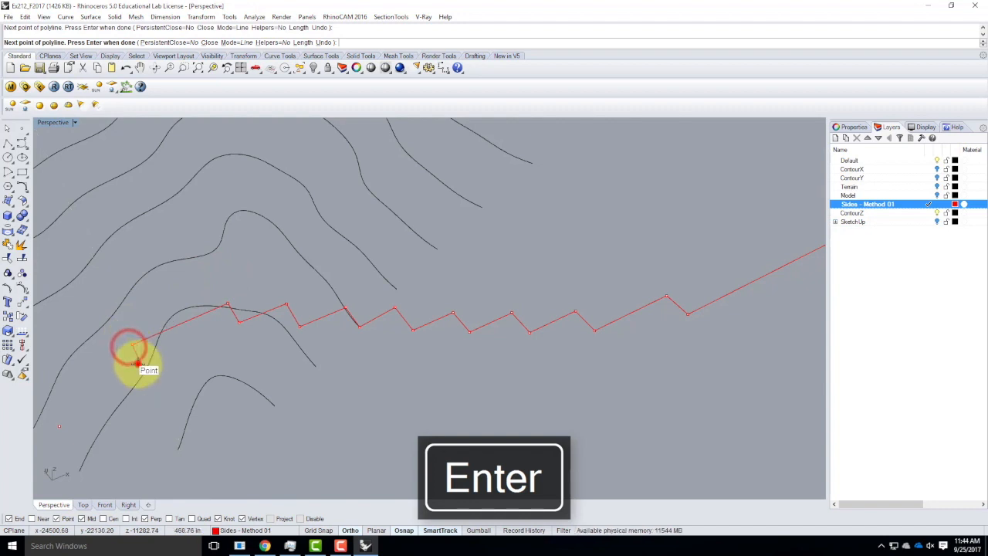
Step: Step down through the next point, run straight to the westernmost point and finish the polyline
{"action": "left_click", "coordinate": [54, 402]}
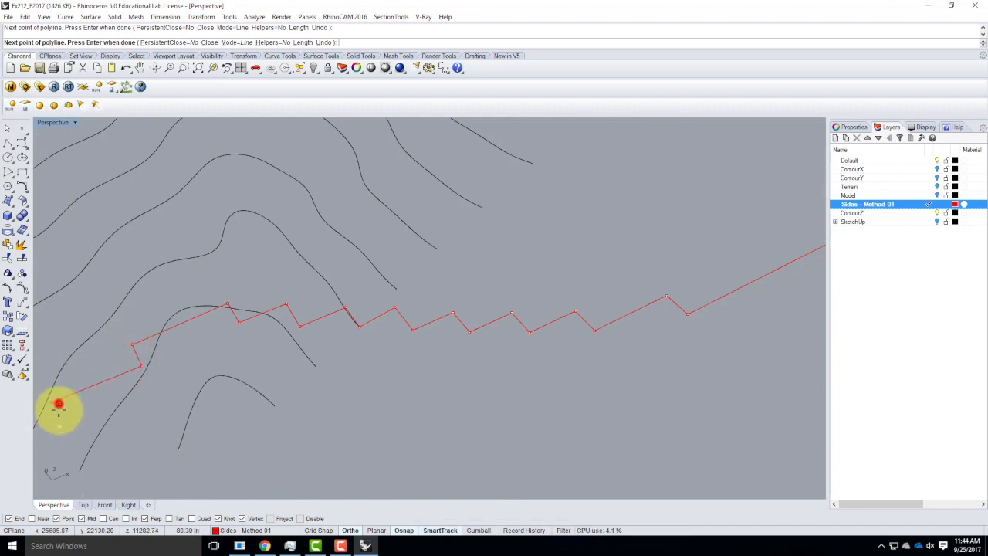
{"action": "right_click_drag", "start_coordinate": [59, 423], "coordinate": [114, 386]}
{"action": "scroll", "coordinate": [114, 386], "scroll_direction": "up", "scroll_amount": 5}
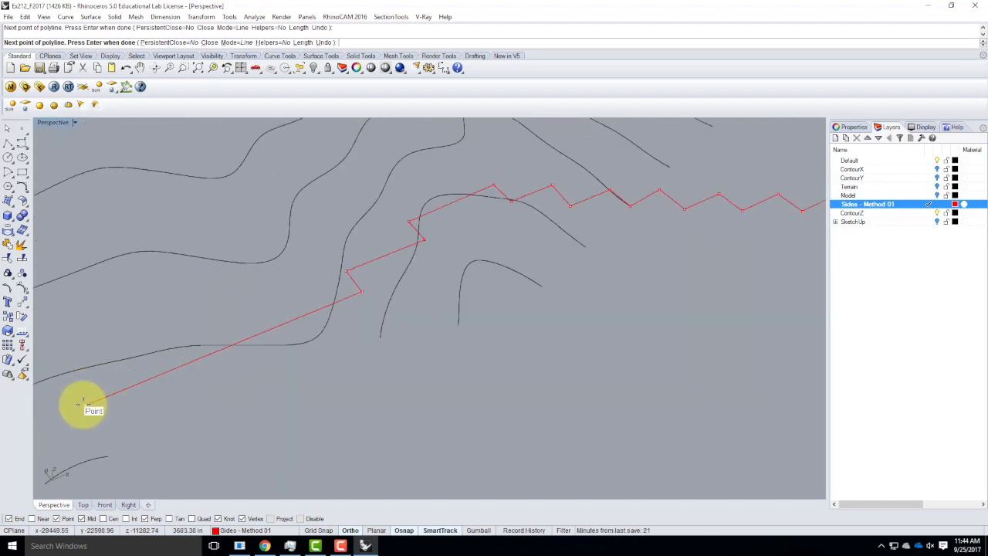
{"action": "left_click", "coordinate": [83, 404]}
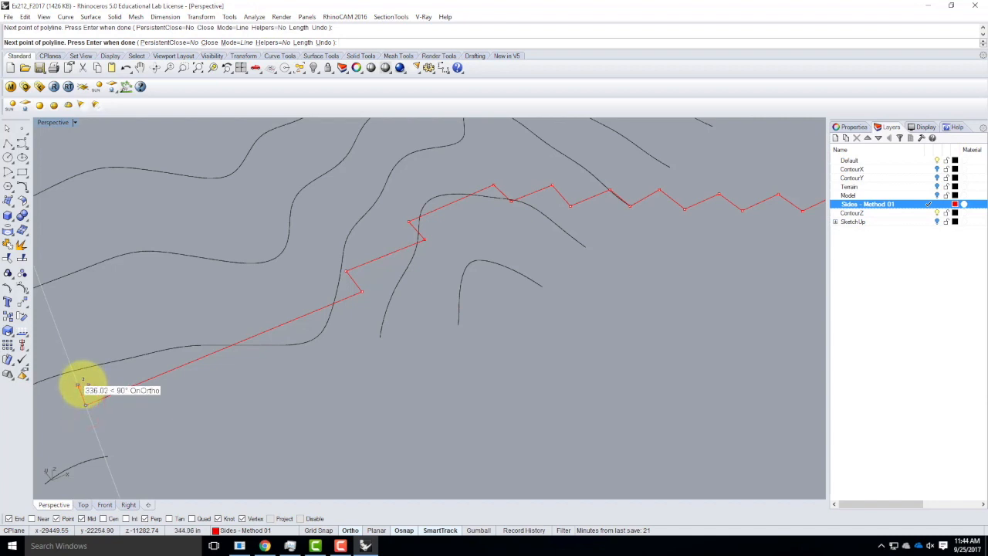
{"action": "key", "text": "Return"}
Step: Select all point objects with SelPt and add the stepped polyline to the selection
{"action": "scroll", "coordinate": [313, 417], "scroll_direction": "down", "scroll_amount": 5}
{"action": "right_click_drag", "start_coordinate": [514, 397], "coordinate": [388, 381]}
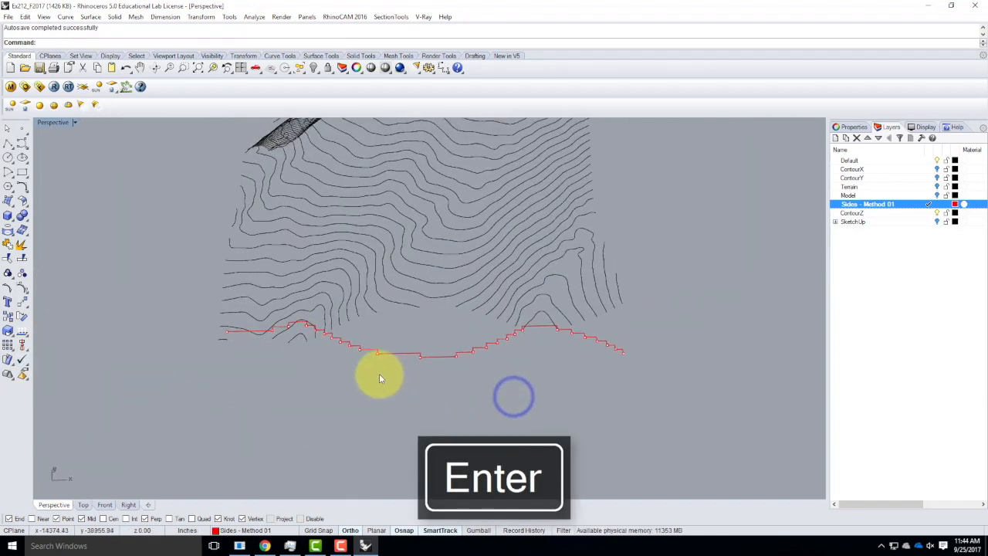
{"action": "type", "text": "SelPt"}
{"action": "key", "text": "Return"}
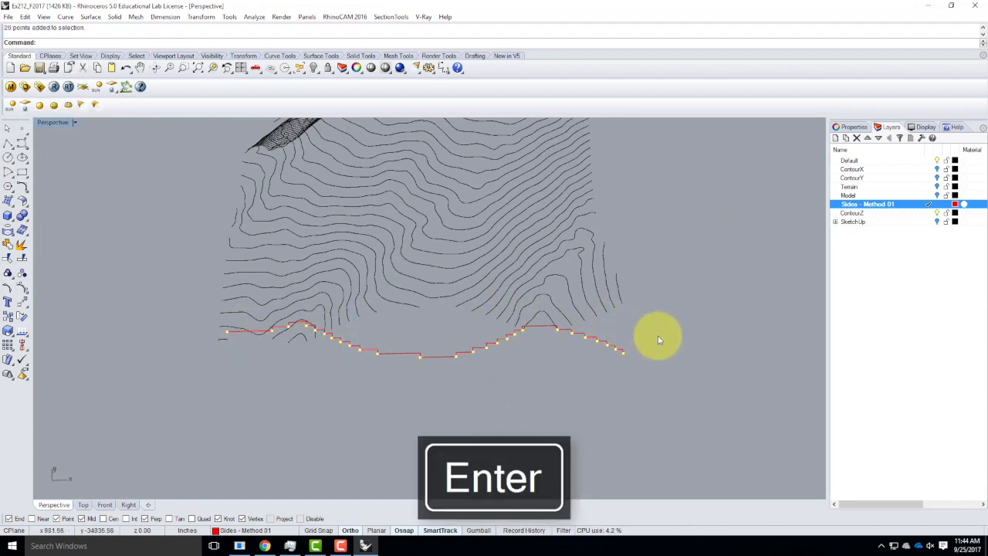
{"action": "left_click", "coordinate": [441, 359]}
{"action": "mouse_move", "coordinate": [677, 338]}
{"action": "right_mouse_down"}
{"action": "mouse_move", "coordinate": [633, 337]}
{"action": "mouse_move", "coordinate": [460, 385]}
{"action": "right_mouse_up"}
{"action": "scroll", "coordinate": [525, 368], "scroll_direction": "up", "scroll_amount": 3}
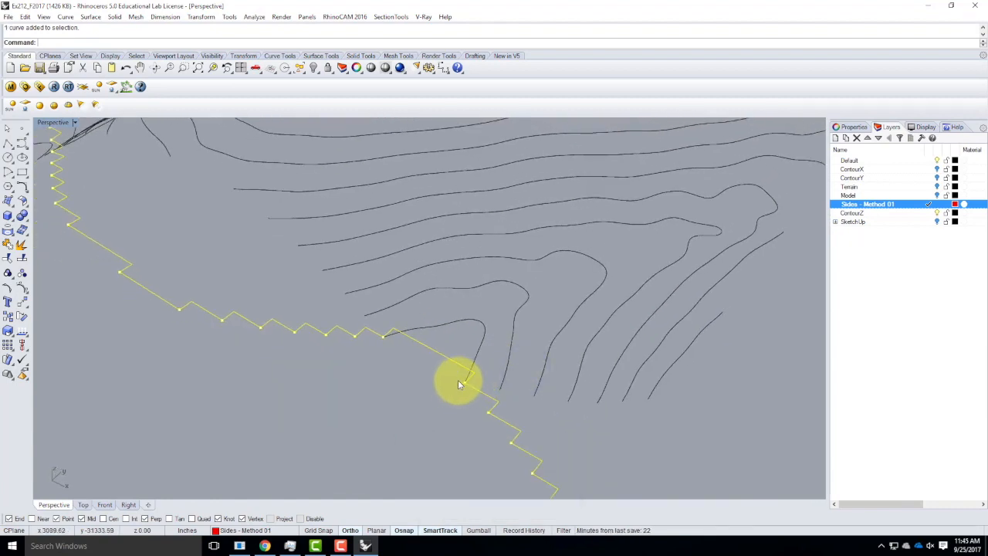
Step: Rotate the points and polyline 90° upright with Rotate3D about the east-west axis through the contour endpoint, then clear the selection
{"action": "key", "text": "BackSpace"}
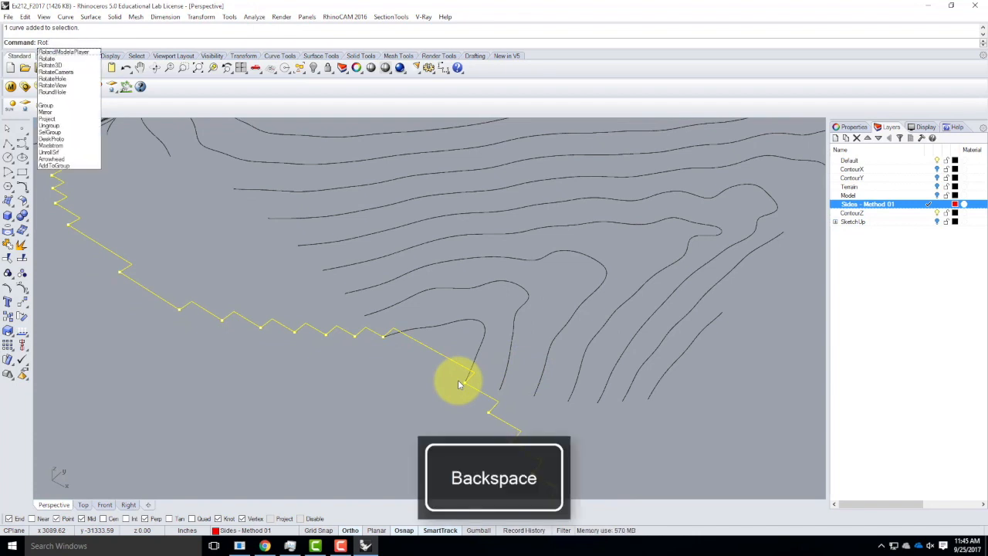
{"action": "key", "text": "Return"}
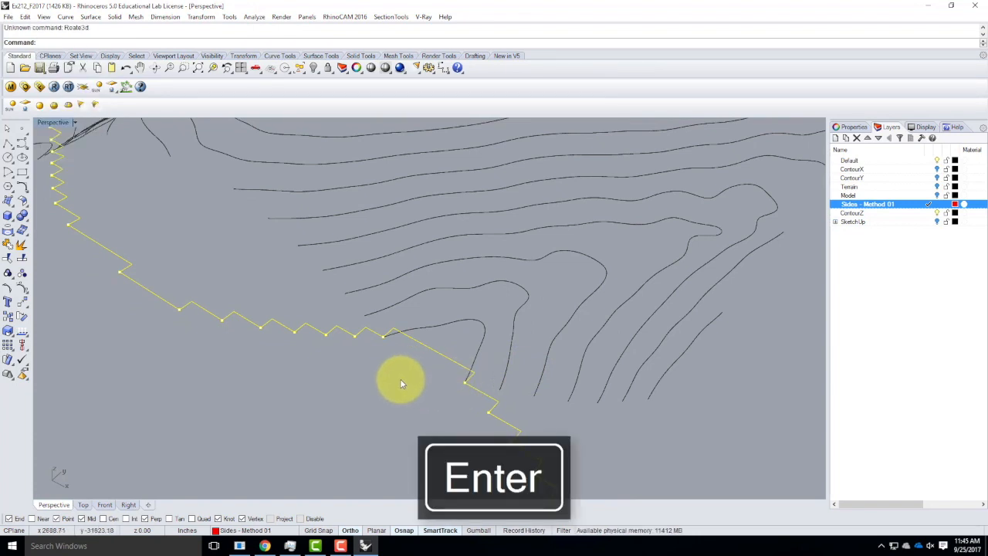
{"action": "key", "text": "Return"}
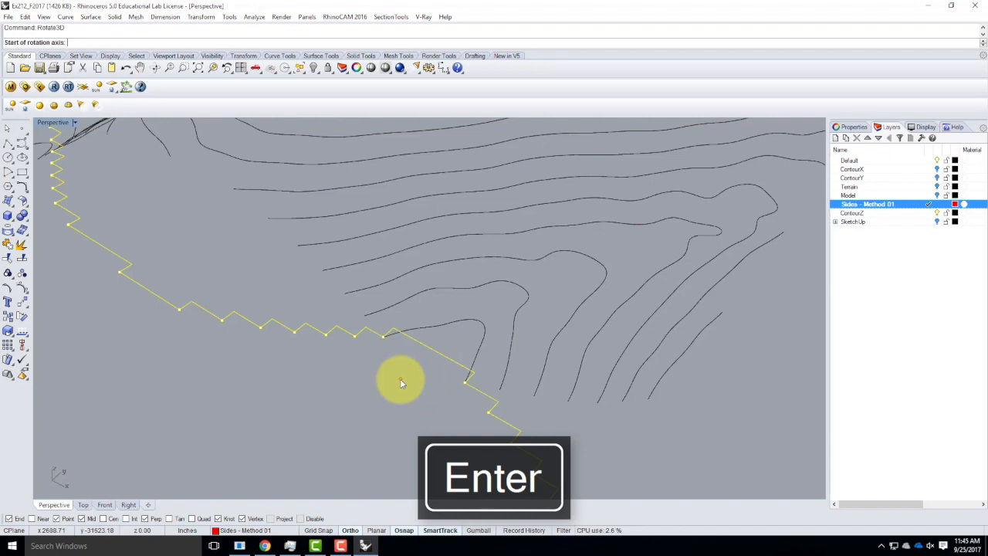
{"action": "left_click", "coordinate": [468, 385]}
{"action": "left_click", "coordinate": [209, 261]}
{"action": "left_click", "coordinate": [299, 433]}
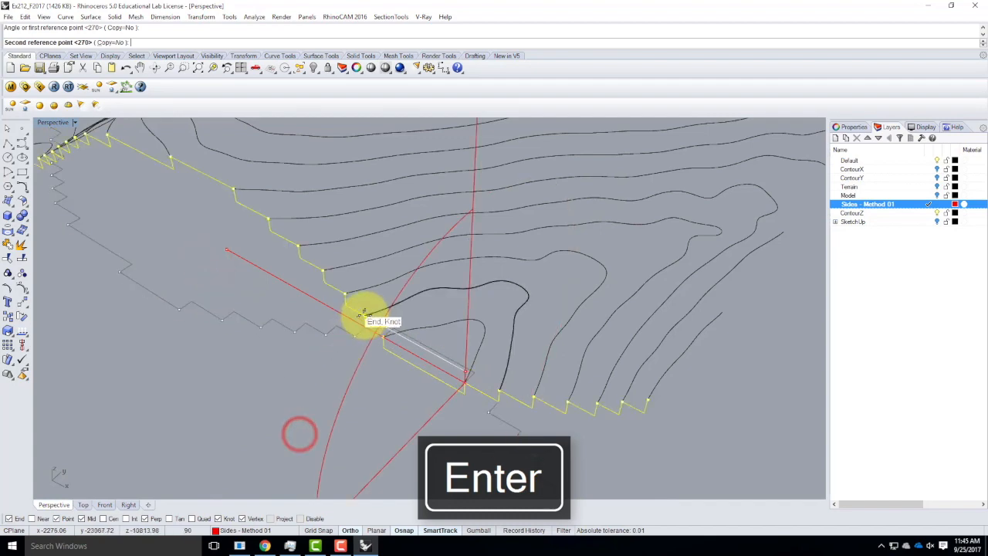
{"action": "scroll", "coordinate": [279, 415], "scroll_direction": "down", "scroll_amount": 20}
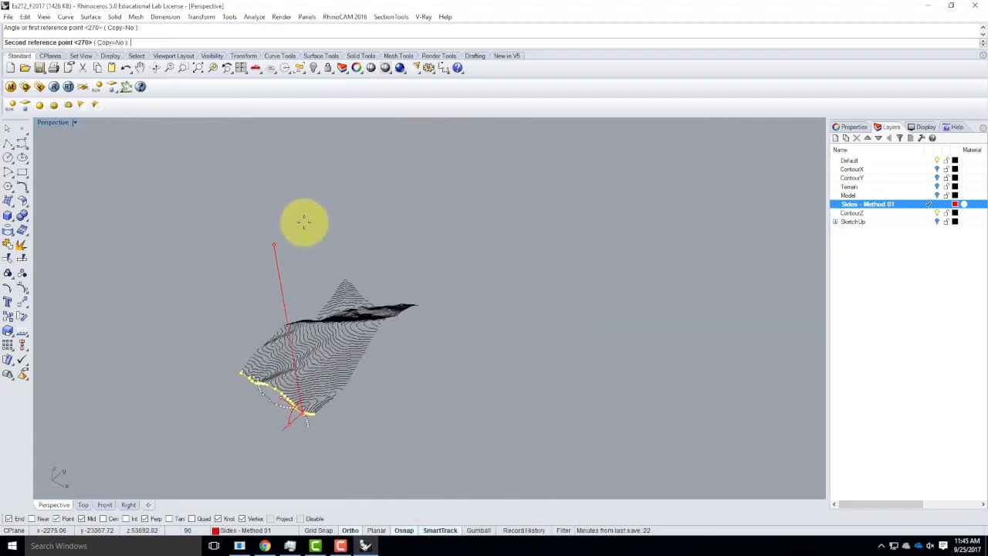
{"action": "left_click", "coordinate": [310, 218]}
{"action": "scroll", "coordinate": [257, 417], "scroll_direction": "up", "scroll_amount": 8}
{"action": "left_click", "coordinate": [255, 412]}
Step: Examine from several angles how the upright stepped profile lines up with the contour ends along the south side
{"action": "right_click_drag", "start_coordinate": [243, 430], "coordinate": [399, 372]}
{"action": "scroll", "coordinate": [347, 401], "scroll_direction": "up", "scroll_amount": 6}
{"action": "right_click_drag", "start_coordinate": [326, 397], "coordinate": [305, 439]}
{"action": "scroll", "coordinate": [300, 433], "scroll_direction": "down", "scroll_amount": 4}
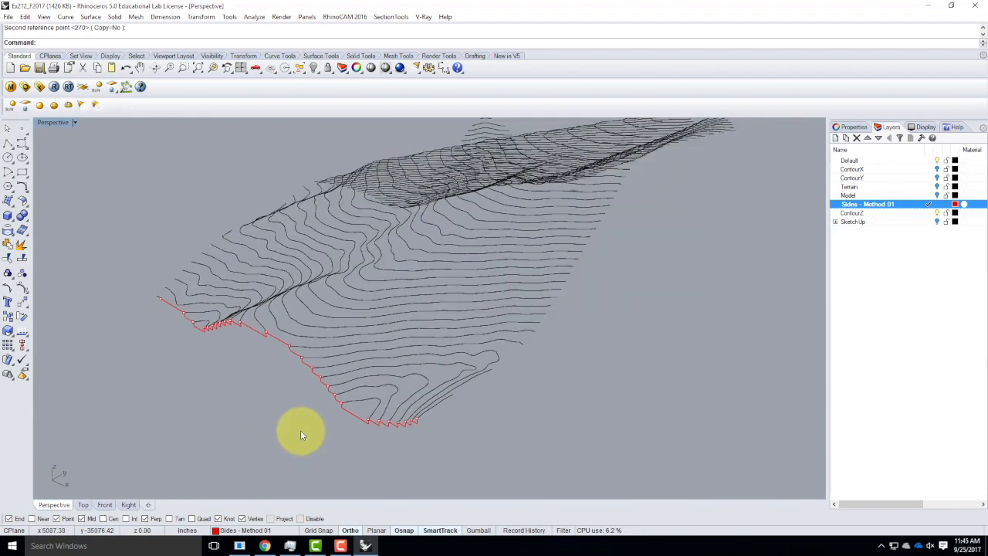
{"action": "left_click", "coordinate": [260, 428]}
{"action": "scroll", "coordinate": [398, 435], "scroll_direction": "up", "scroll_amount": 4}
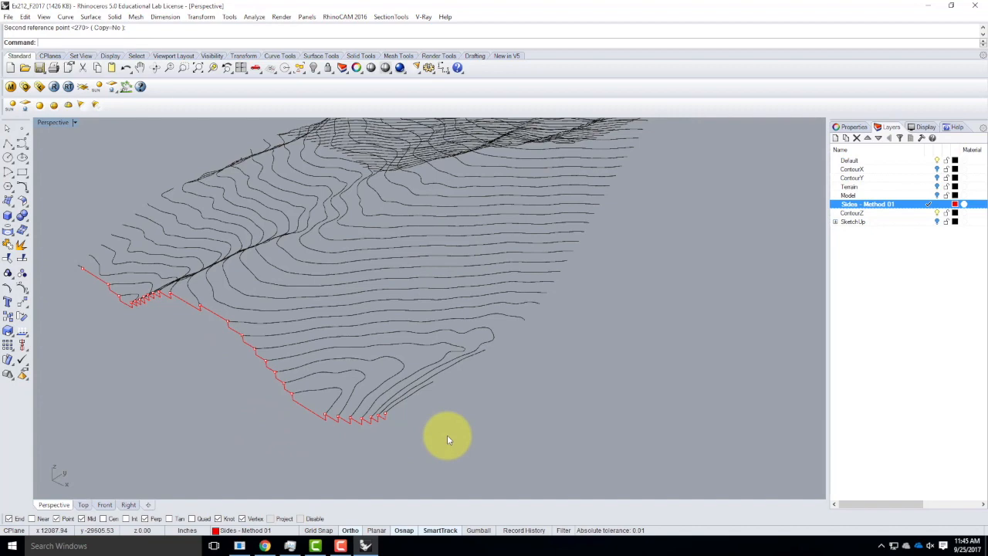
{"action": "right_click_drag", "start_coordinate": [447, 437], "coordinate": [535, 419]}
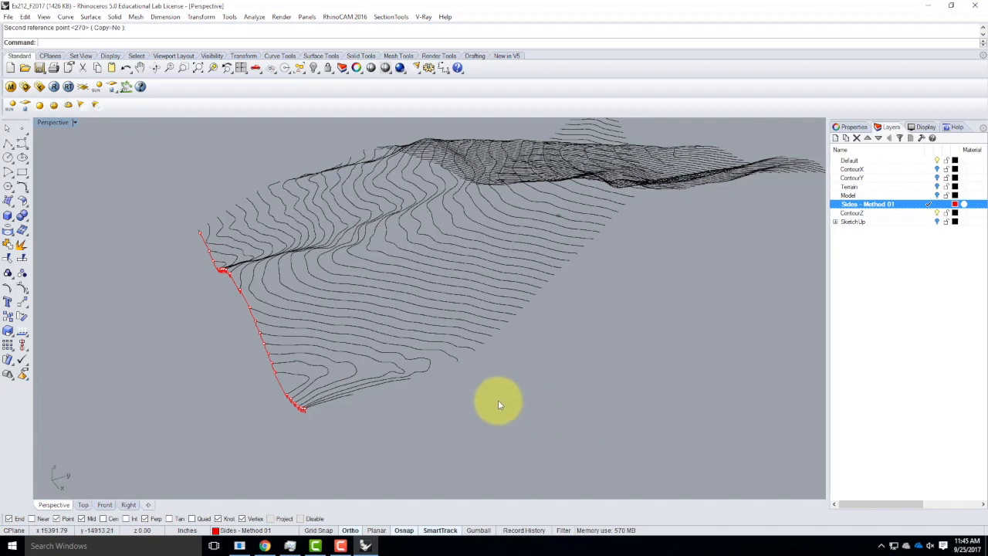
{"action": "right_click_drag", "start_coordinate": [476, 408], "coordinate": [517, 427]}
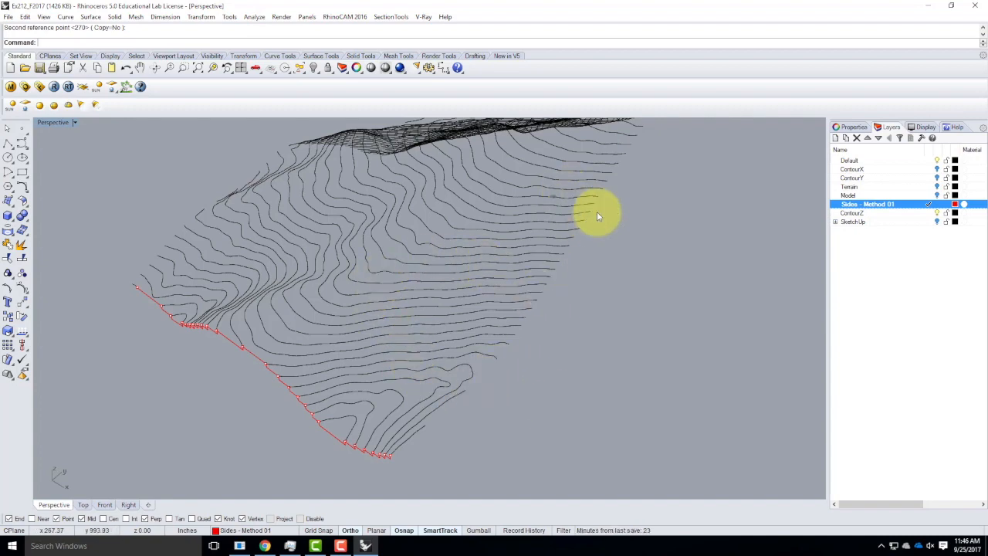
{"action": "scroll", "coordinate": [600, 235], "scroll_direction": "up", "scroll_amount": 10}
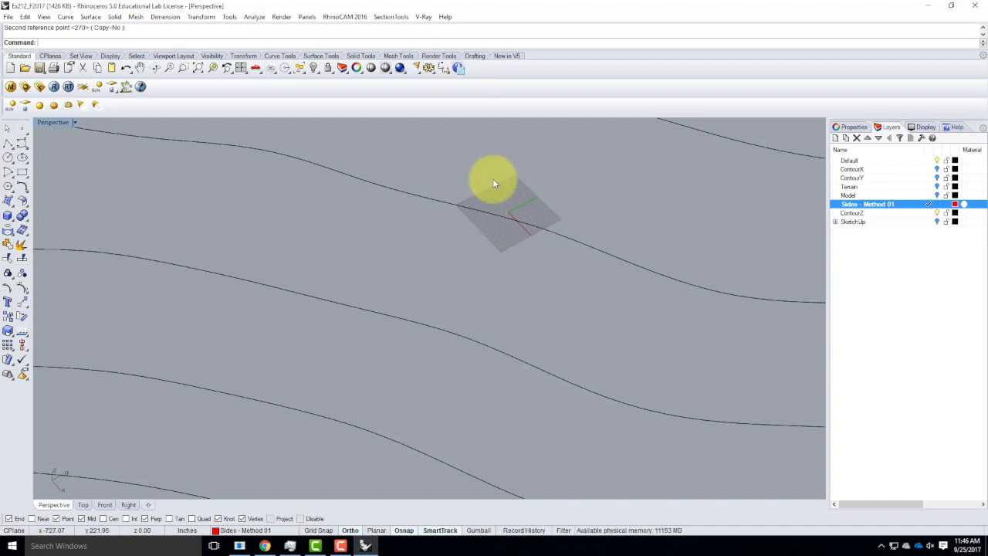
Step: Set the grid line count to 2000 in the document grid options, applied to all viewports
{"action": "left_click", "coordinate": [224, 17]}
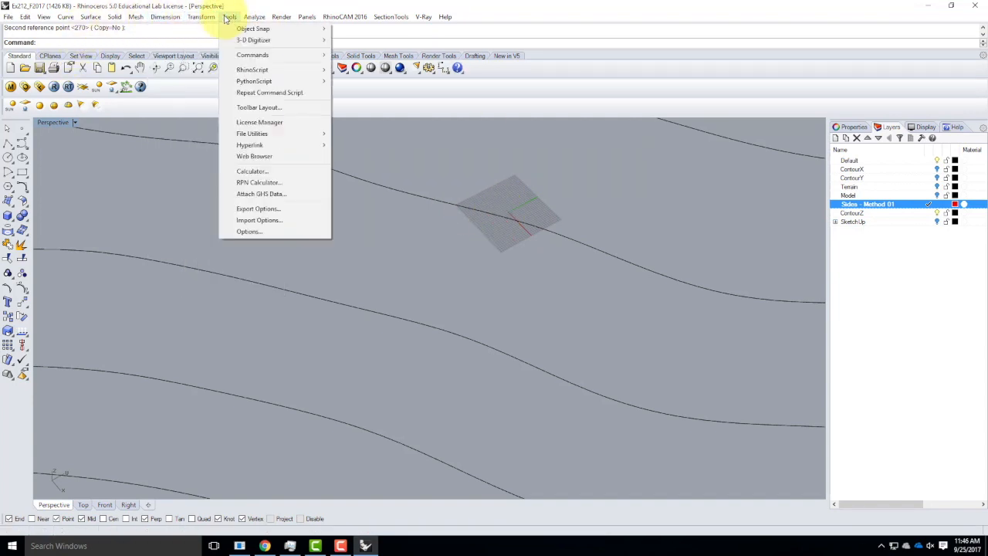
{"action": "mouse_move", "coordinate": [255, 17]}
{"action": "left_click", "coordinate": [255, 230]}
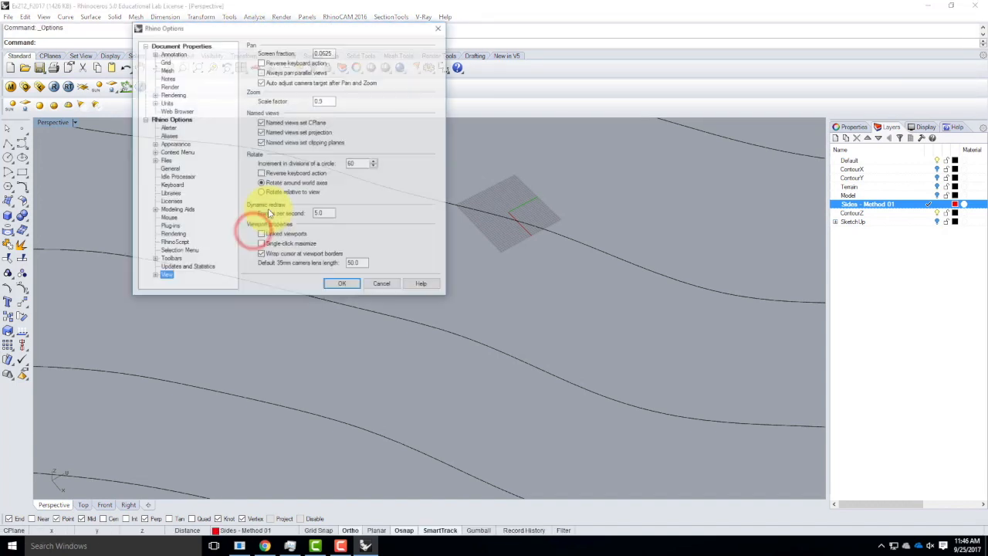
{"action": "left_click", "coordinate": [164, 61]}
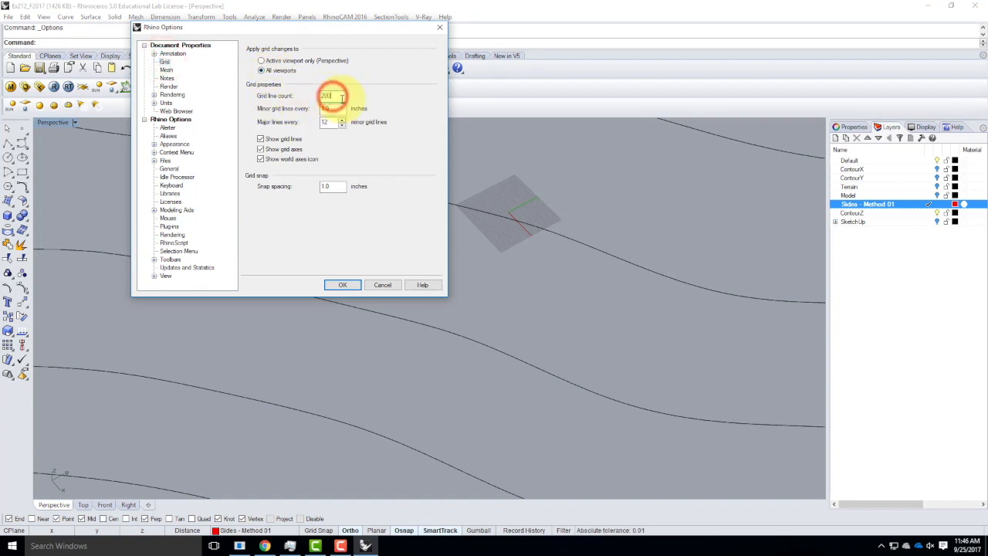
{"action": "type", "text": "0"}
{"action": "left_click", "coordinate": [331, 283]}
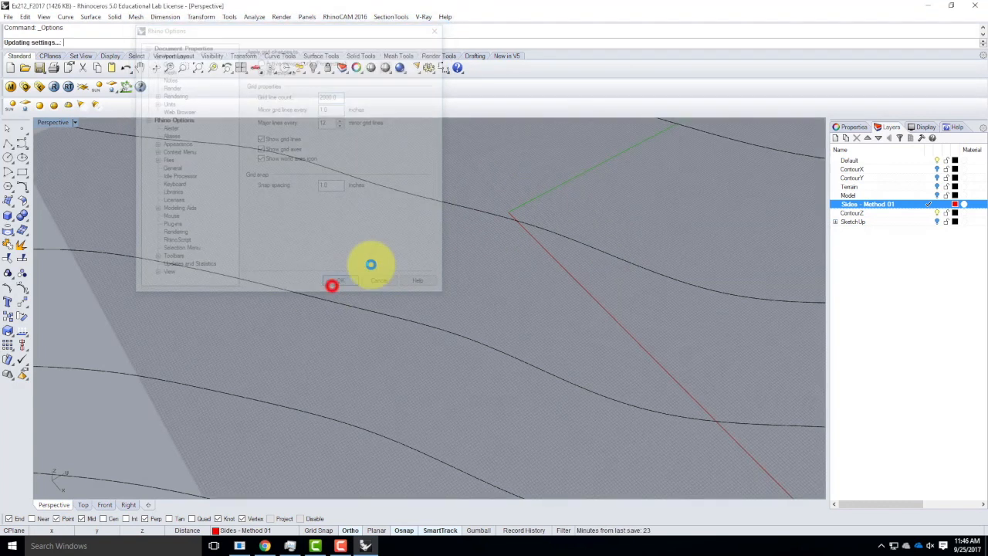
{"action": "scroll", "coordinate": [425, 261], "scroll_direction": "down", "scroll_amount": 8}
{"action": "scroll", "coordinate": [497, 284], "scroll_direction": "down", "scroll_amount": 3}
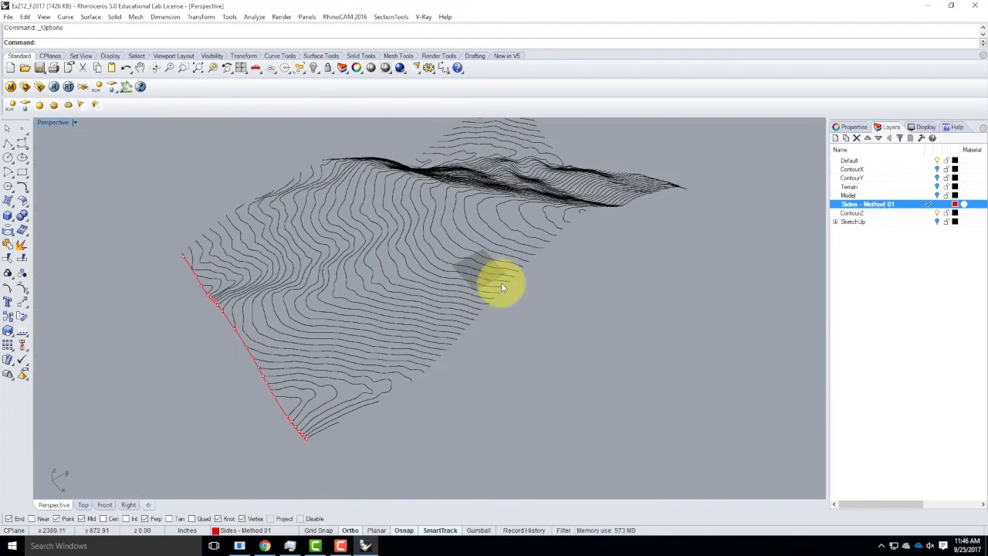
Step: Begin a 3-point construction plane with its origin on a contour endpoint along the terrain's east side
{"action": "mouse_move", "coordinate": [362, 338]}
{"action": "right_mouse_down"}
{"action": "mouse_move", "coordinate": [487, 346]}
{"action": "mouse_move", "coordinate": [560, 255]}
{"action": "mouse_move", "coordinate": [564, 293]}
{"action": "mouse_move", "coordinate": [387, 278]}
{"action": "mouse_move", "coordinate": [507, 264]}
{"action": "mouse_move", "coordinate": [487, 271]}
{"action": "mouse_move", "coordinate": [601, 278]}
{"action": "mouse_move", "coordinate": [532, 280]}
{"action": "mouse_move", "coordinate": [476, 263]}
{"action": "right_mouse_up"}
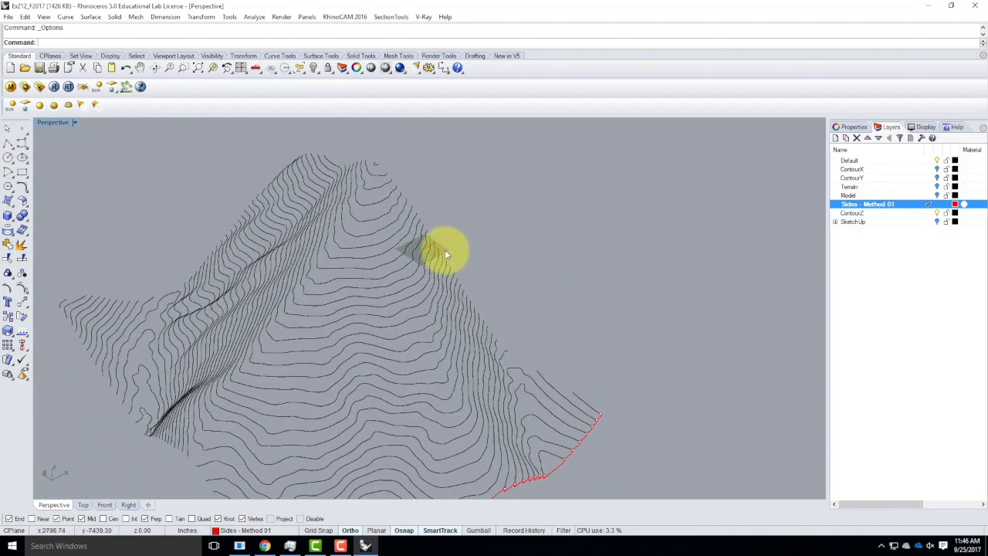
{"action": "scroll", "coordinate": [439, 254], "scroll_direction": "up", "scroll_amount": 3}
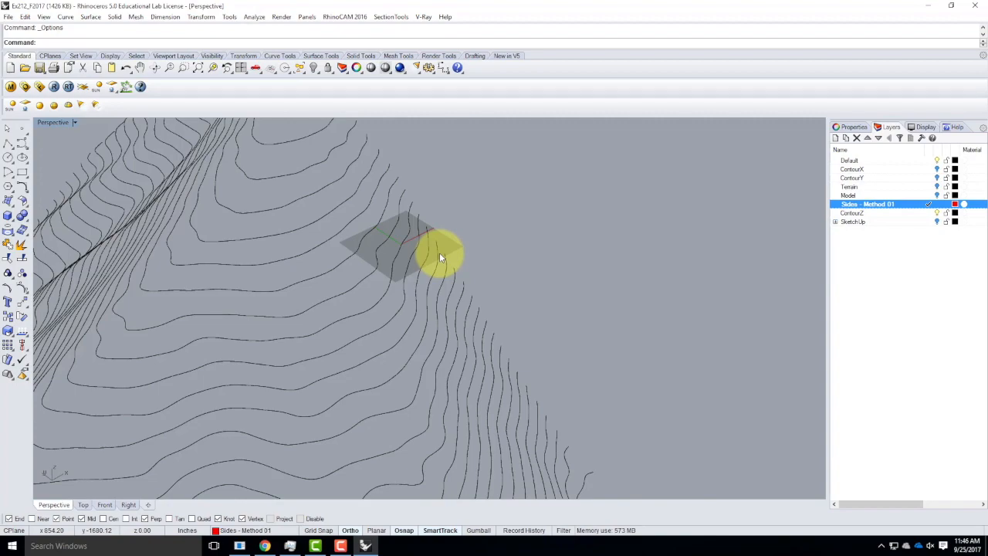
{"action": "right_click_drag", "start_coordinate": [548, 267], "coordinate": [476, 379]}
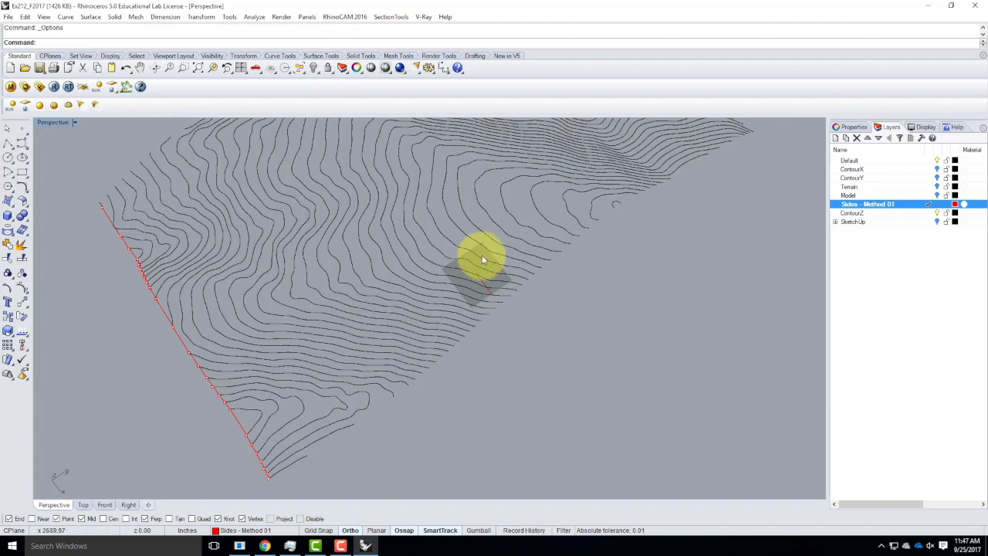
{"action": "left_click", "coordinate": [75, 123]}
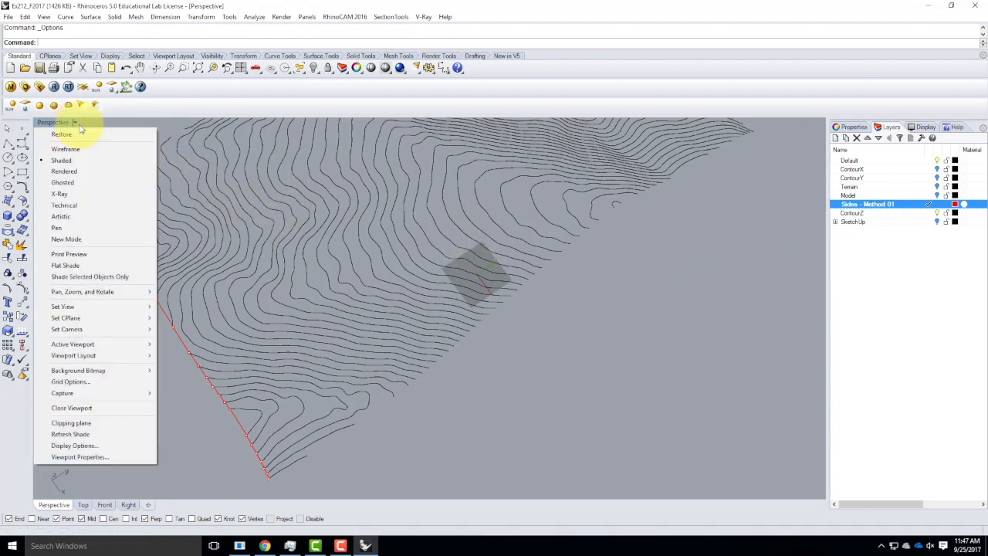
{"action": "mouse_move", "coordinate": [72, 323]}
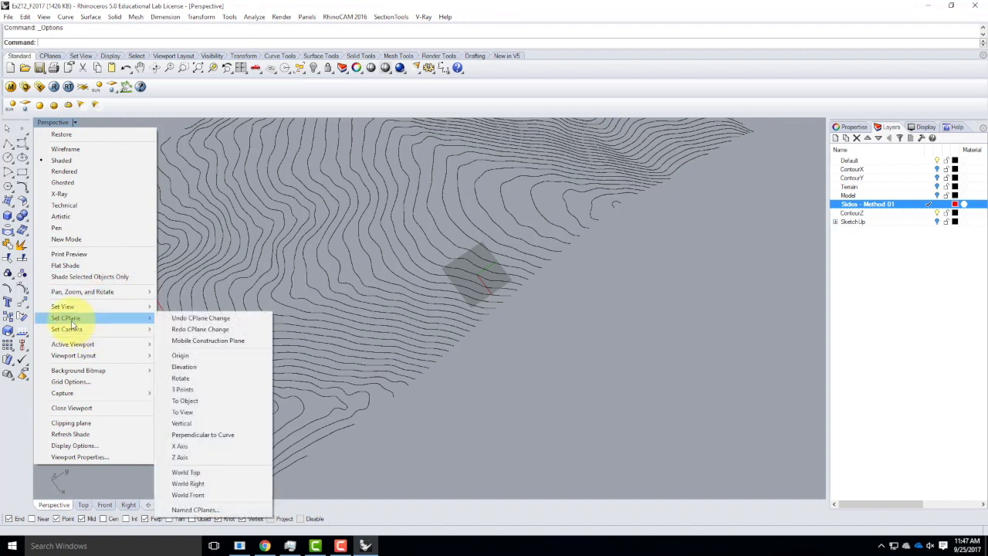
{"action": "left_click", "coordinate": [181, 389]}
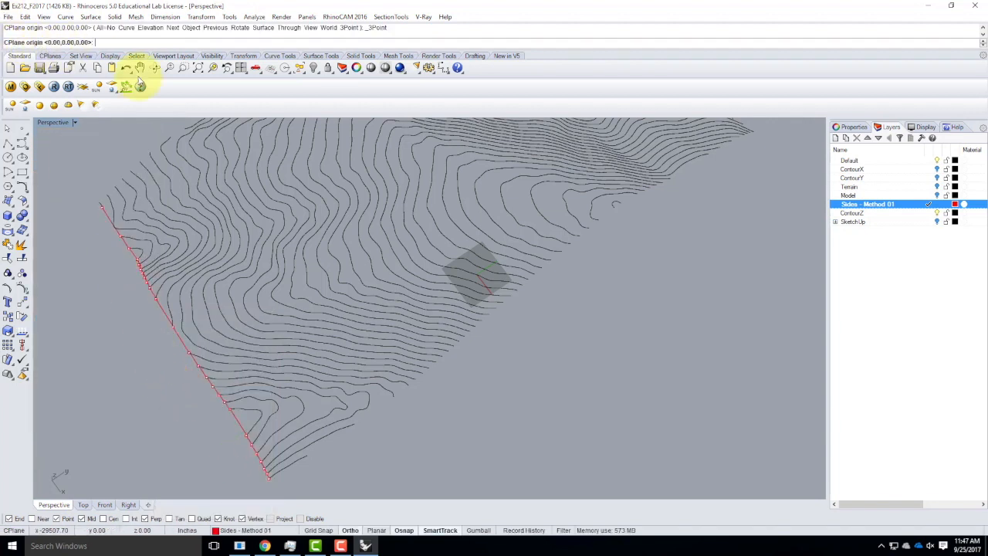
{"action": "scroll", "coordinate": [404, 463], "scroll_direction": "up", "scroll_amount": 3}
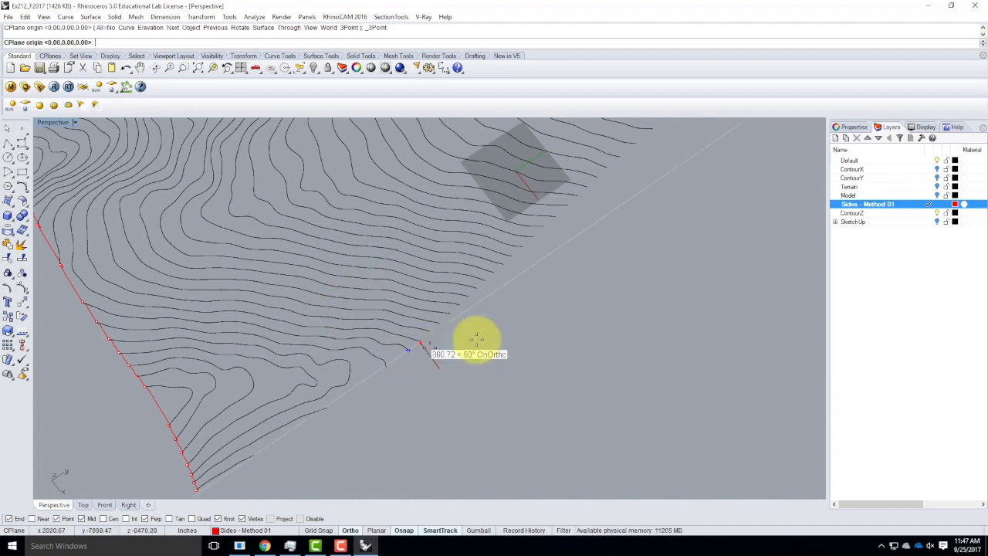
{"action": "scroll", "coordinate": [434, 378], "scroll_direction": "up", "scroll_amount": 4}
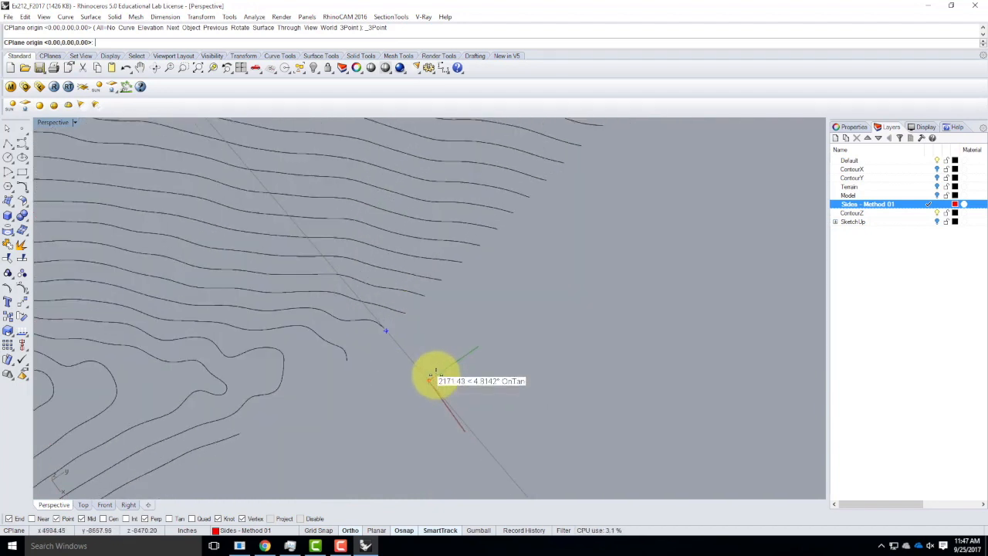
{"action": "left_click", "coordinate": [376, 321]}
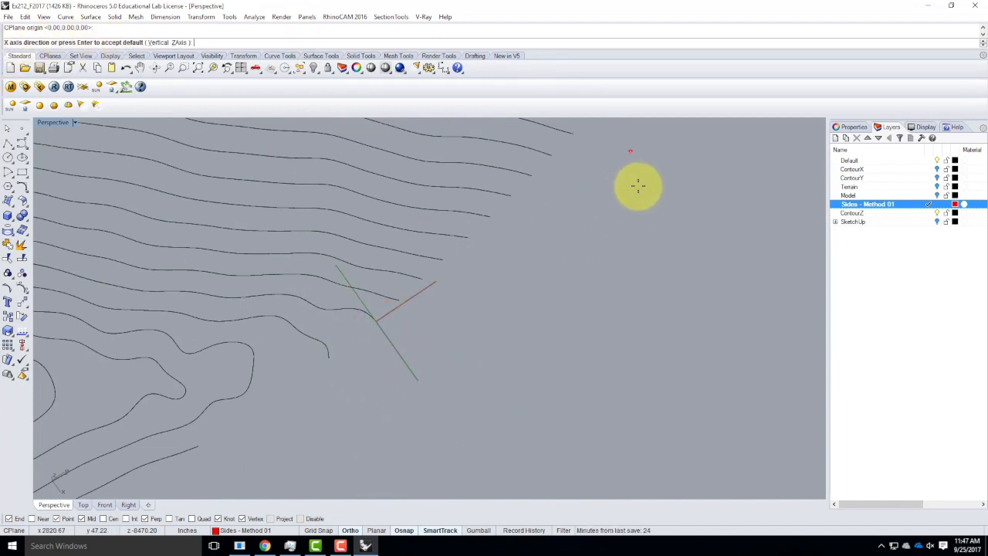
Step: Aim the construction plane's X axis north along the east side, orient it upright in the Front viewport, and maximize the Perspective view
{"action": "scroll", "coordinate": [549, 258], "scroll_direction": "down", "scroll_amount": 5}
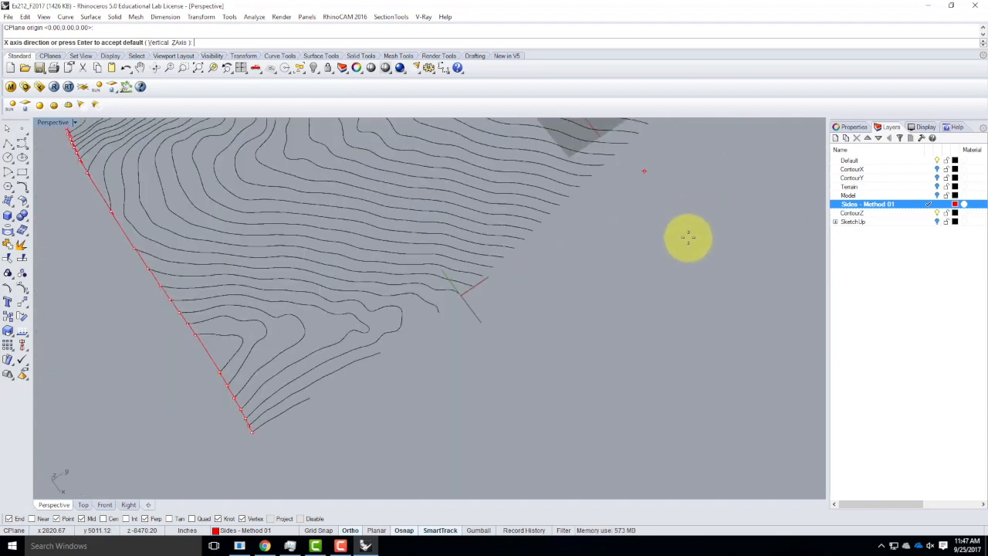
{"action": "left_click", "coordinate": [686, 238]}
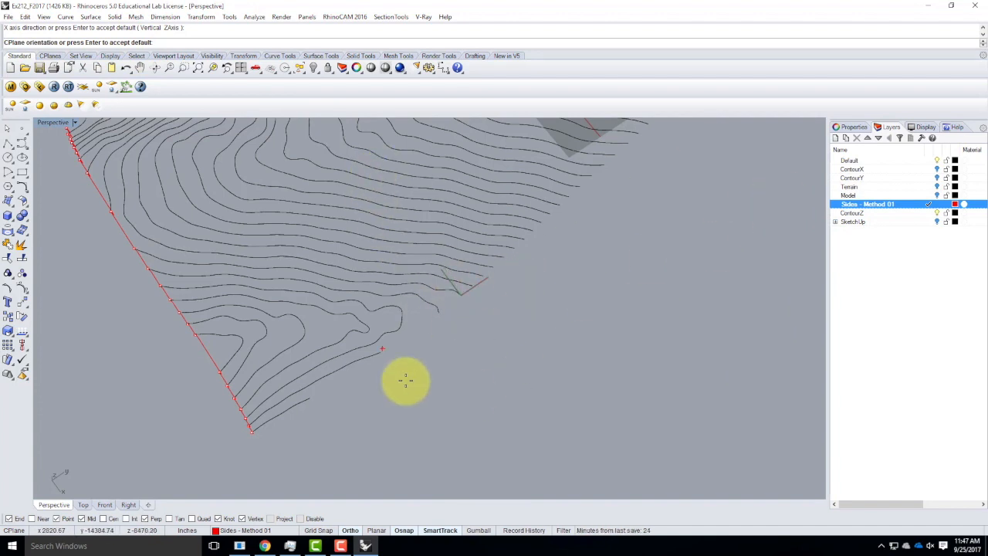
{"action": "double_click", "coordinate": [50, 124]}
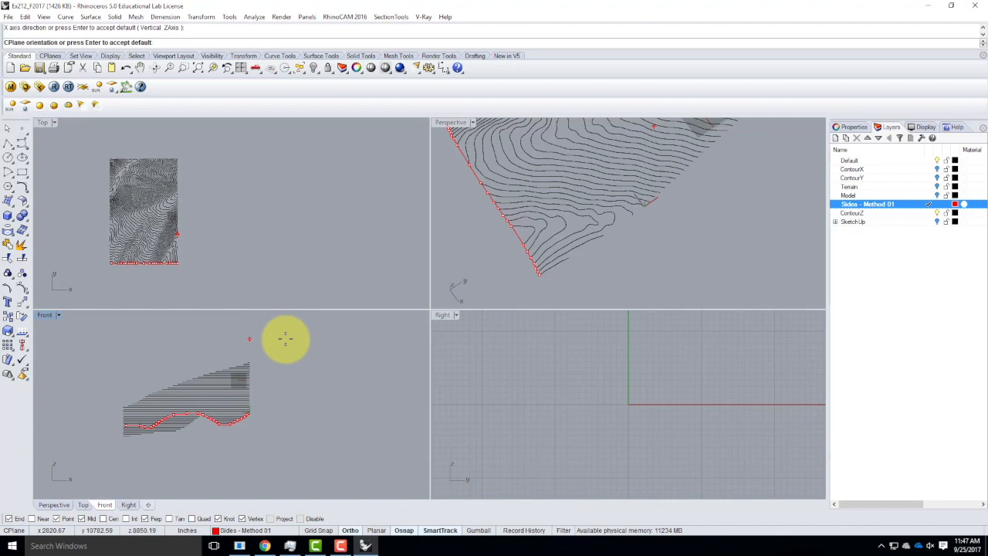
{"action": "left_click", "coordinate": [285, 337]}
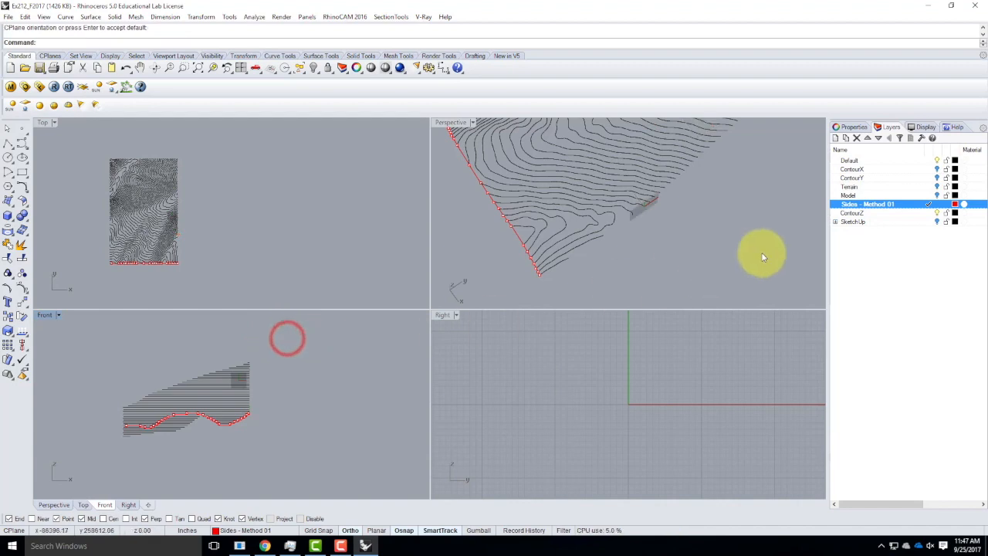
{"action": "double_click", "coordinate": [458, 123]}
Step: Start a polyline at the contour endpoint just south of the plane origin and step it up through the next two contour ends
{"action": "right_click_drag", "start_coordinate": [519, 357], "coordinate": [469, 353]}
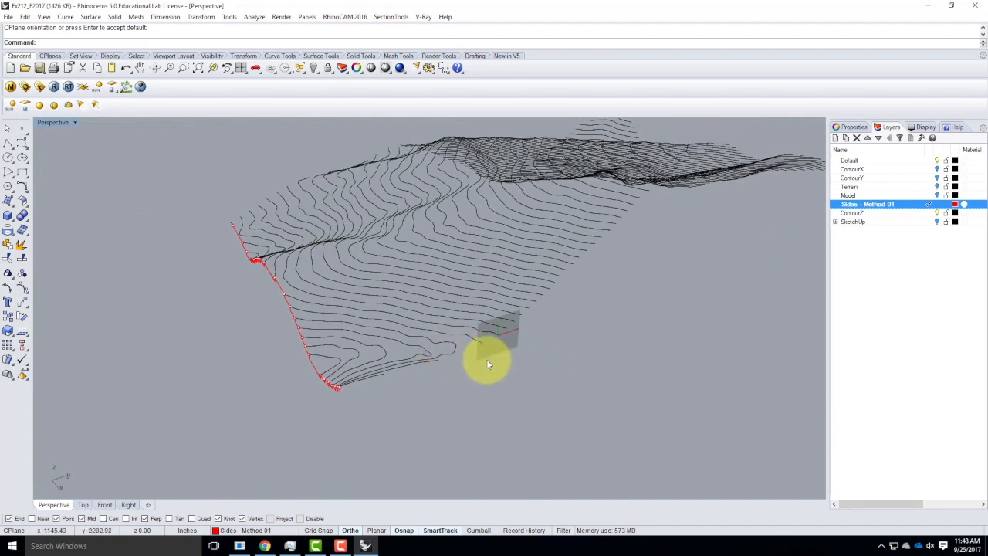
{"action": "scroll", "coordinate": [503, 328], "scroll_direction": "up", "scroll_amount": 3}
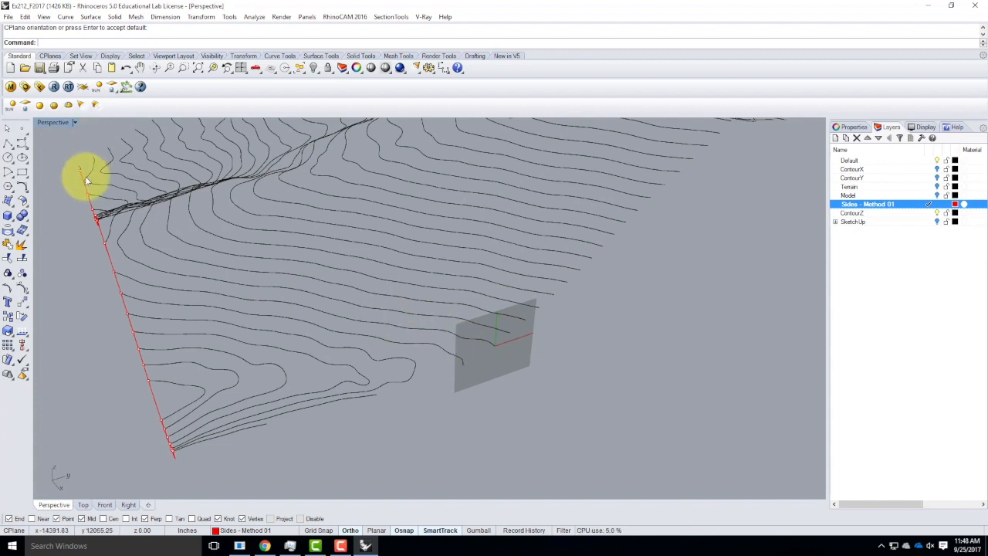
{"action": "left_click", "coordinate": [6, 143]}
{"action": "scroll", "coordinate": [433, 386], "scroll_direction": "up", "scroll_amount": 4}
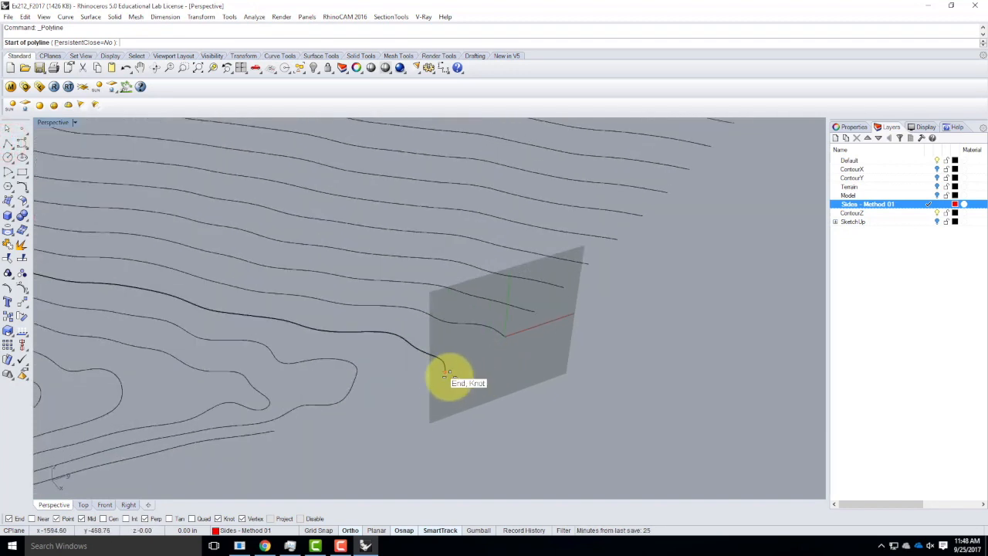
{"action": "left_click", "coordinate": [443, 373]}
{"action": "left_click", "coordinate": [504, 354]}
{"action": "left_click", "coordinate": [504, 335]}
{"action": "left_click", "coordinate": [534, 327]}
{"action": "left_click", "coordinate": [534, 312]}
Step: Extend the east-side polyline through the fourth to seventh contour endpoints, running horizontally below each one and rising vertically to it
{"action": "left_click", "coordinate": [563, 300]}
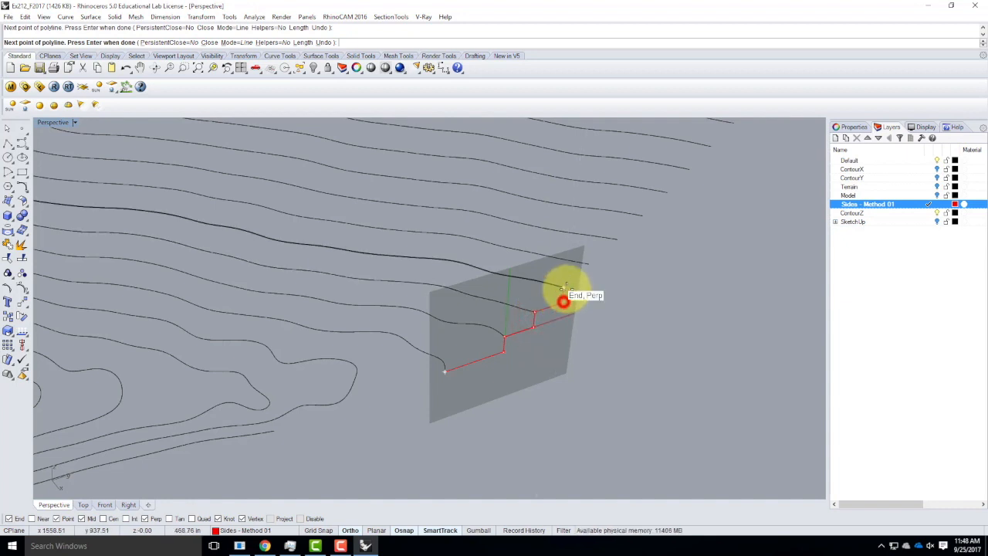
{"action": "left_click", "coordinate": [588, 267]}
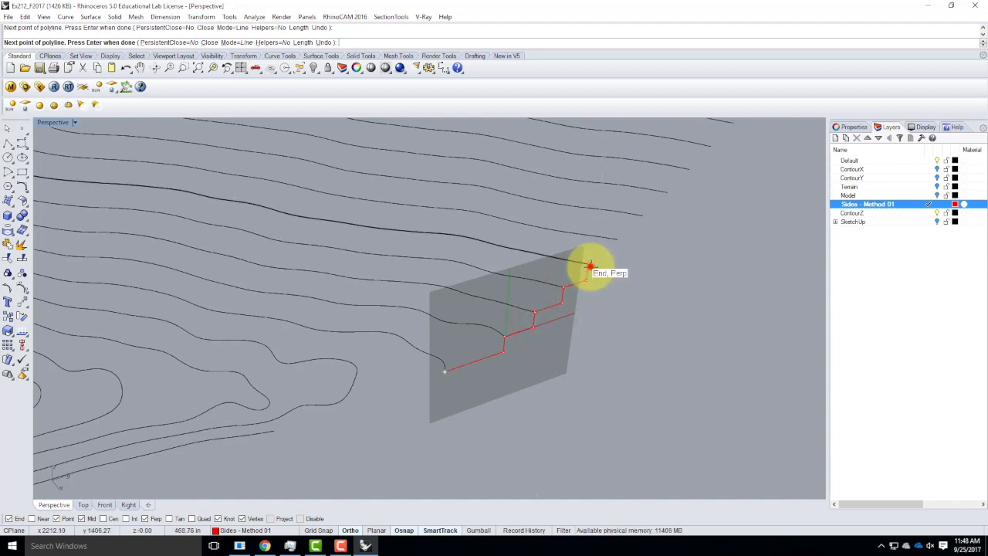
{"action": "left_click", "coordinate": [590, 269]}
{"action": "left_click", "coordinate": [617, 239]}
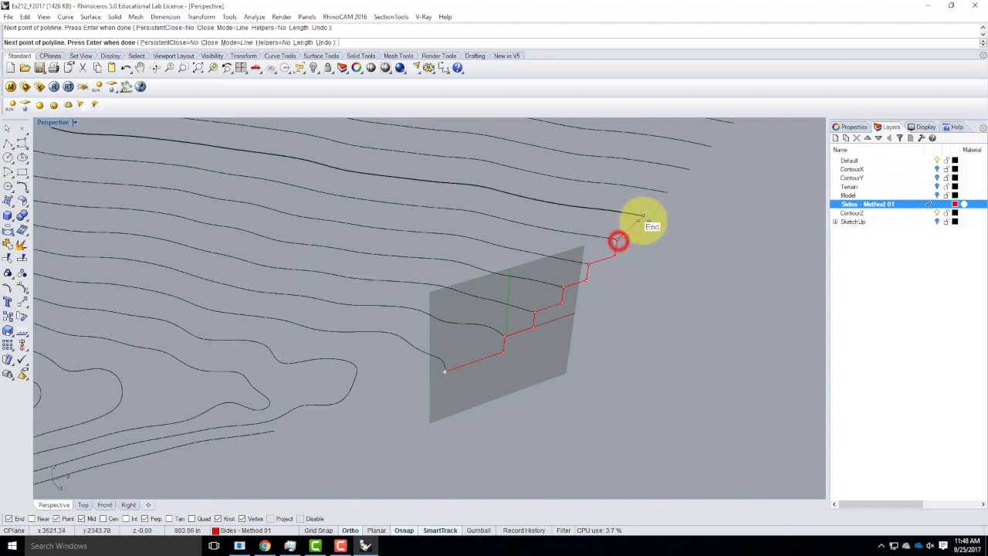
{"action": "left_click", "coordinate": [640, 228]}
{"action": "left_click", "coordinate": [640, 219]}
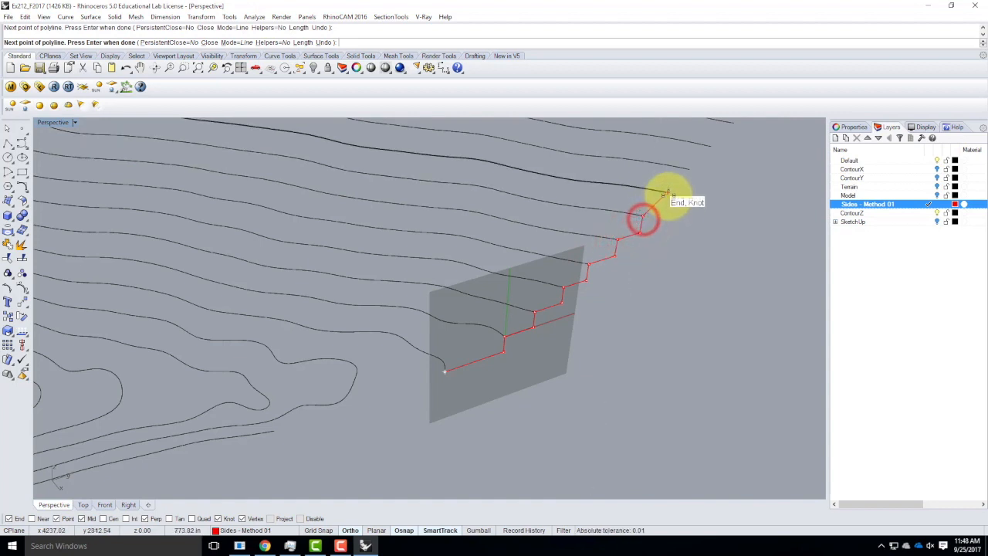
Step: Carry the stepped polyline on northward through the eighth to eleventh contour endpoints with alternating horizontal and vertical segments
{"action": "left_click", "coordinate": [663, 209]}
{"action": "left_click", "coordinate": [667, 191]}
{"action": "left_click", "coordinate": [688, 183]}
{"action": "scroll", "coordinate": [430, 346], "scroll_direction": "down", "scroll_amount": 5}
{"action": "scroll", "coordinate": [551, 265], "scroll_direction": "up", "scroll_amount": 8}
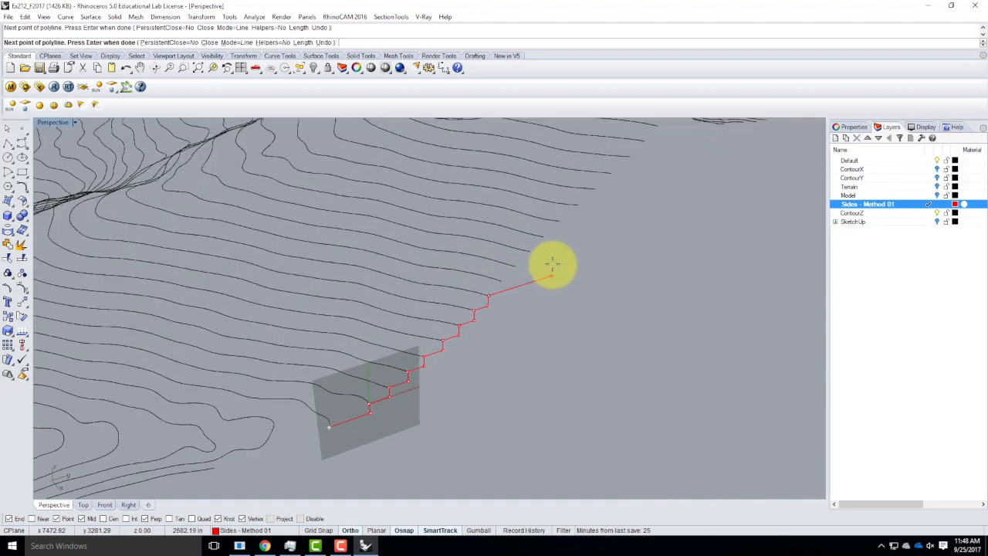
{"action": "left_click", "coordinate": [474, 301]}
{"action": "left_click", "coordinate": [476, 290]}
{"action": "left_click", "coordinate": [494, 284]}
{"action": "left_click", "coordinate": [496, 267]}
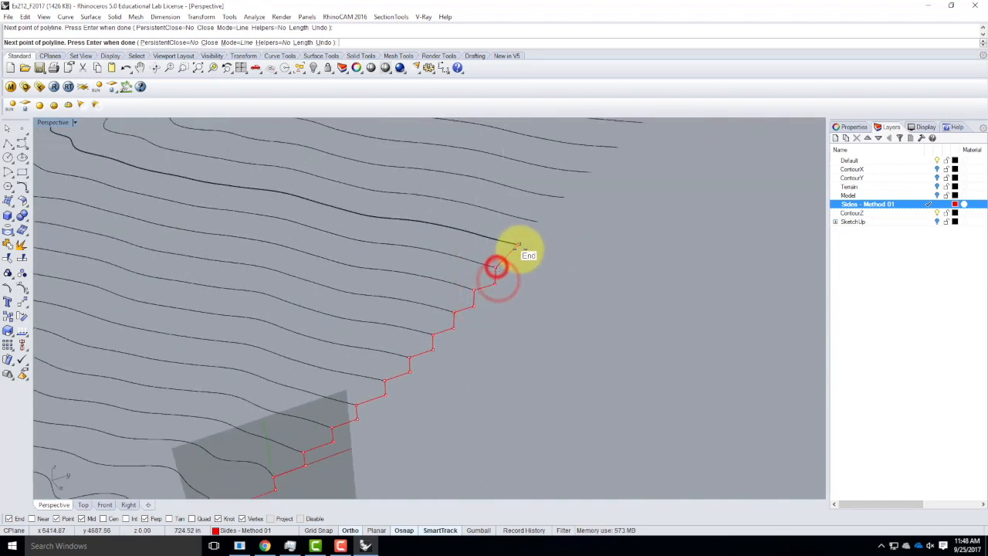
Step: Step the polyline up through six more contour endpoints and finish it at the last one
{"action": "left_click", "coordinate": [517, 260]}
{"action": "left_click", "coordinate": [517, 245]}
{"action": "left_click", "coordinate": [538, 232]}
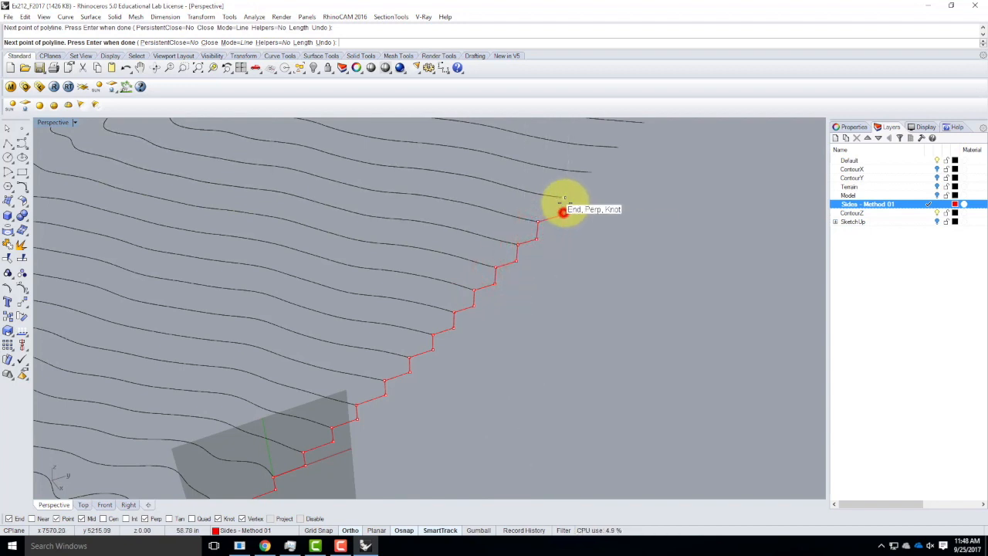
{"action": "left_click", "coordinate": [564, 203]}
{"action": "left_click", "coordinate": [589, 190]}
{"action": "left_click", "coordinate": [592, 172]}
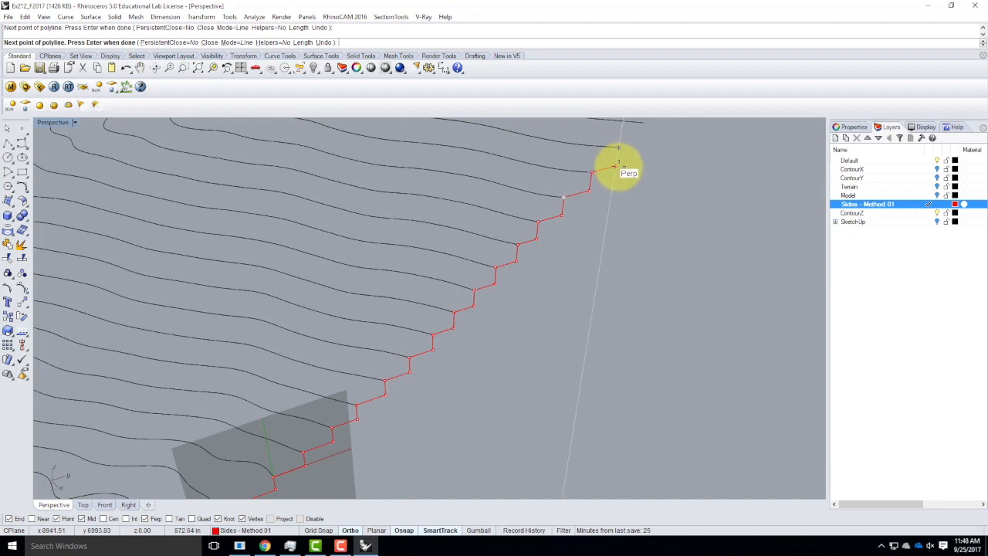
{"action": "left_click", "coordinate": [618, 165]}
{"action": "right_click_drag", "start_coordinate": [619, 159], "coordinate": [545, 207]}
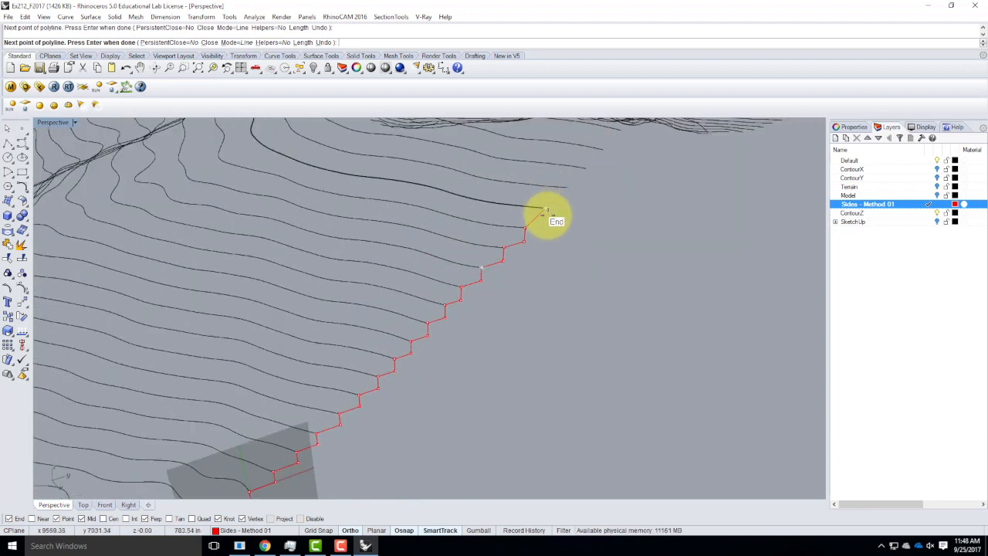
{"action": "left_click", "coordinate": [547, 210]}
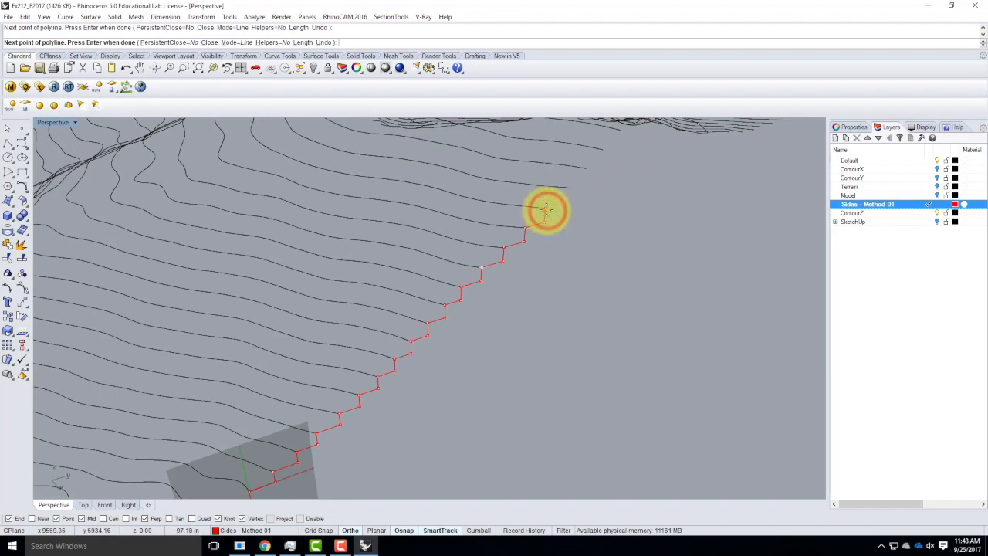
{"action": "key", "text": "Return"}
Step: Examine the stepped east-side profile and the contour ends along the terrain's other edges from several angles
{"action": "right_click_drag", "start_coordinate": [540, 202], "coordinate": [567, 311]}
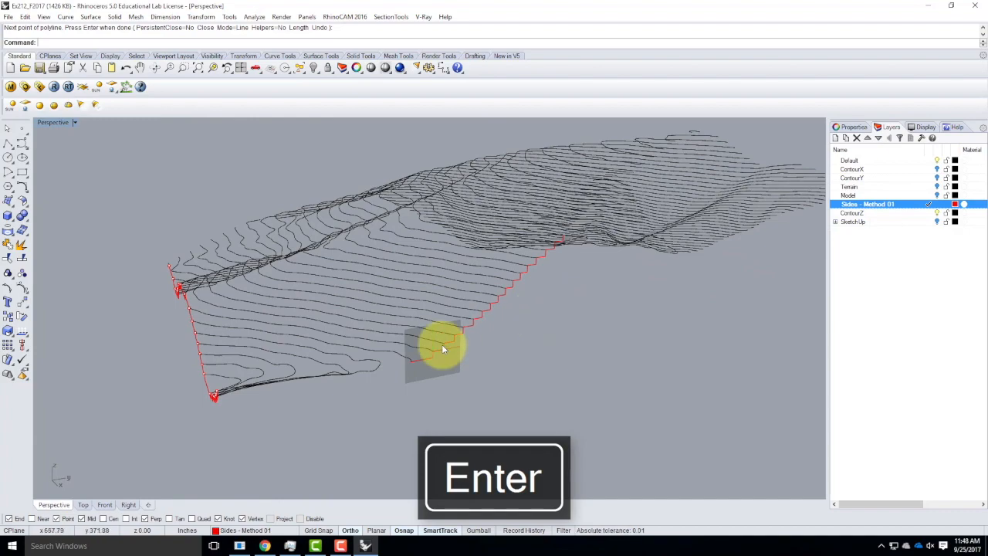
{"action": "right_click_drag", "start_coordinate": [403, 342], "coordinate": [400, 374]}
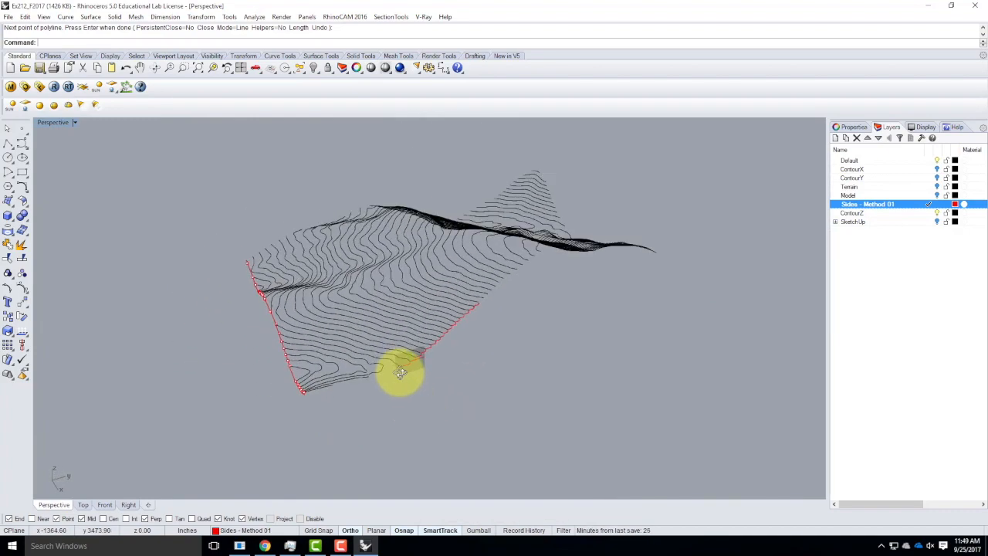
{"action": "scroll", "coordinate": [412, 354], "scroll_direction": "up", "scroll_amount": 5}
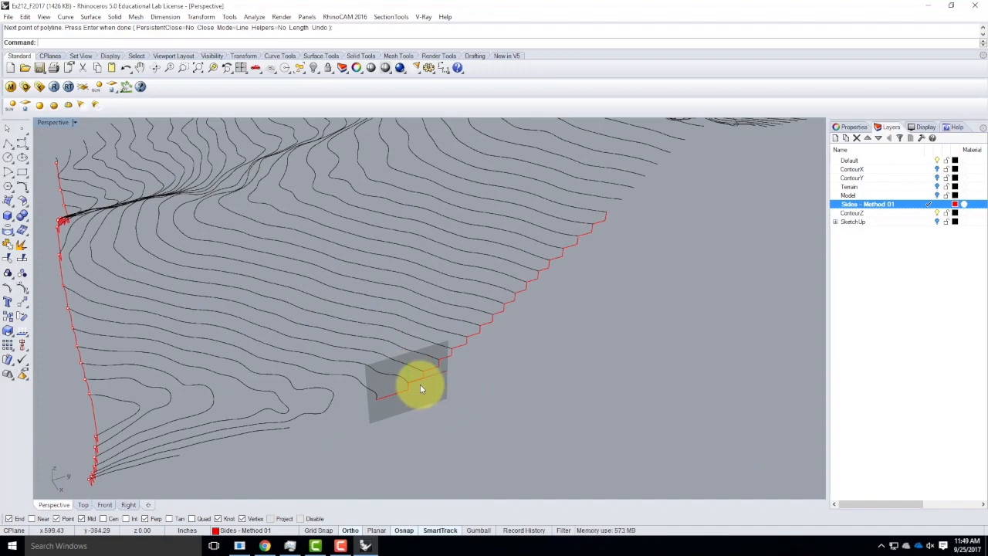
{"action": "scroll", "coordinate": [401, 355], "scroll_direction": "down", "scroll_amount": 3}
{"action": "right_click_drag", "start_coordinate": [642, 296], "coordinate": [513, 453]}
{"action": "scroll", "coordinate": [512, 449], "scroll_direction": "up", "scroll_amount": 4}
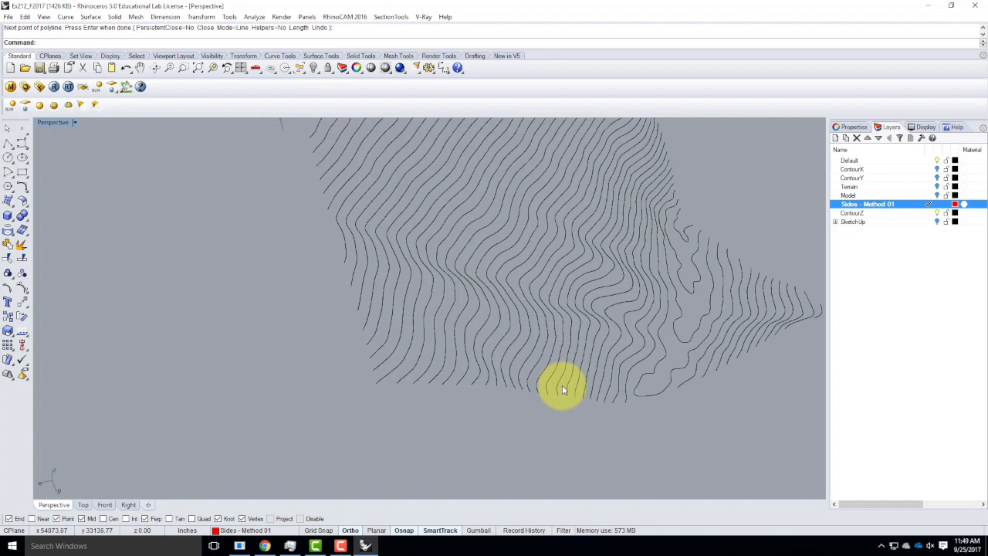
Step: Reset the Perspective view's construction plane to World Top
{"action": "left_click", "coordinate": [75, 124]}
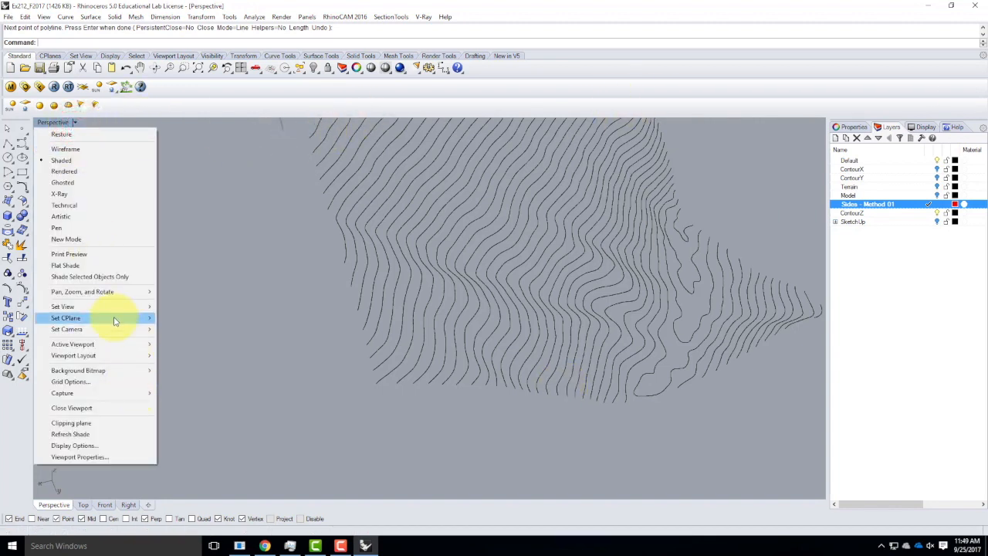
{"action": "mouse_move", "coordinate": [108, 317]}
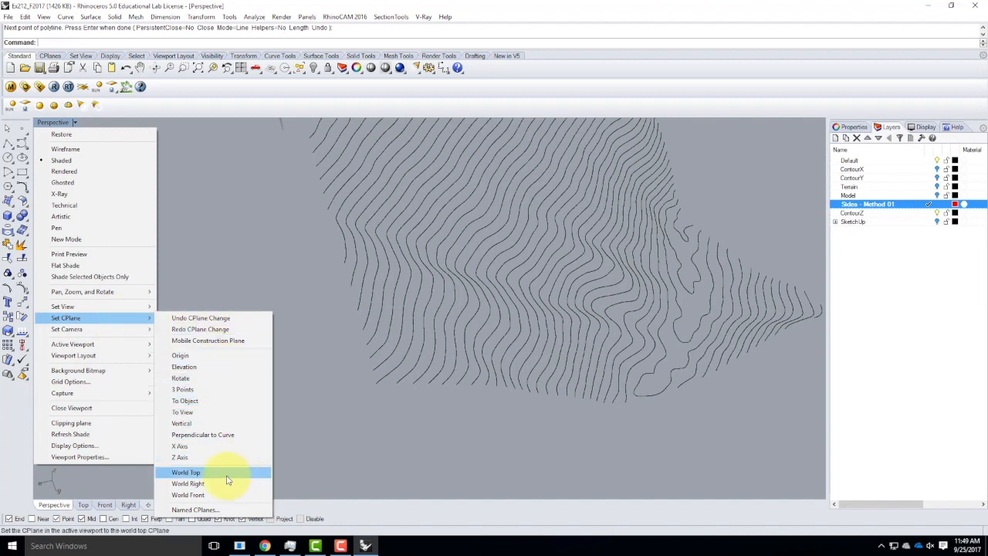
{"action": "left_click", "coordinate": [197, 472]}
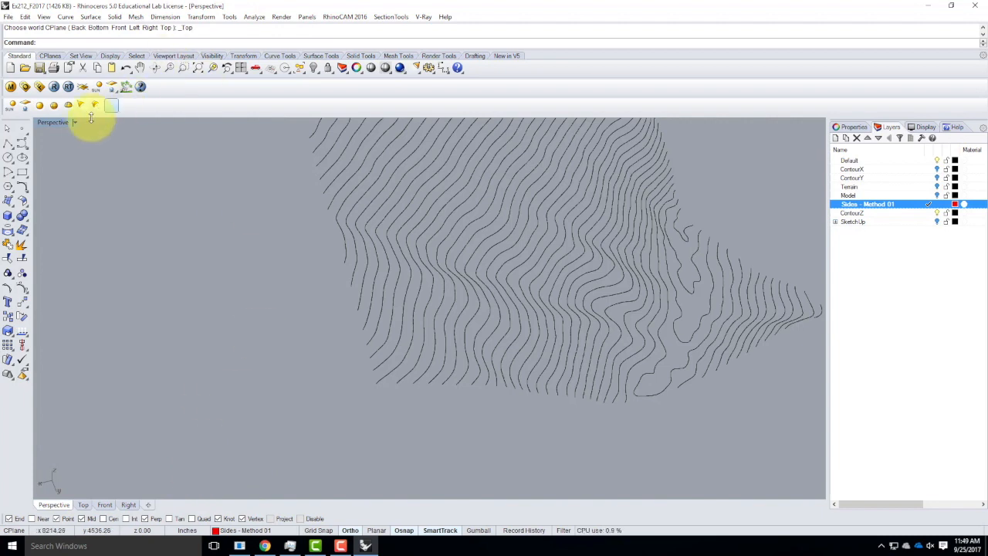
Step: Define a vertical 3-point construction plane along the terrain's north side, with its origin at a contour endpoint near the east corner
{"action": "left_click", "coordinate": [76, 122]}
{"action": "mouse_move", "coordinate": [77, 318]}
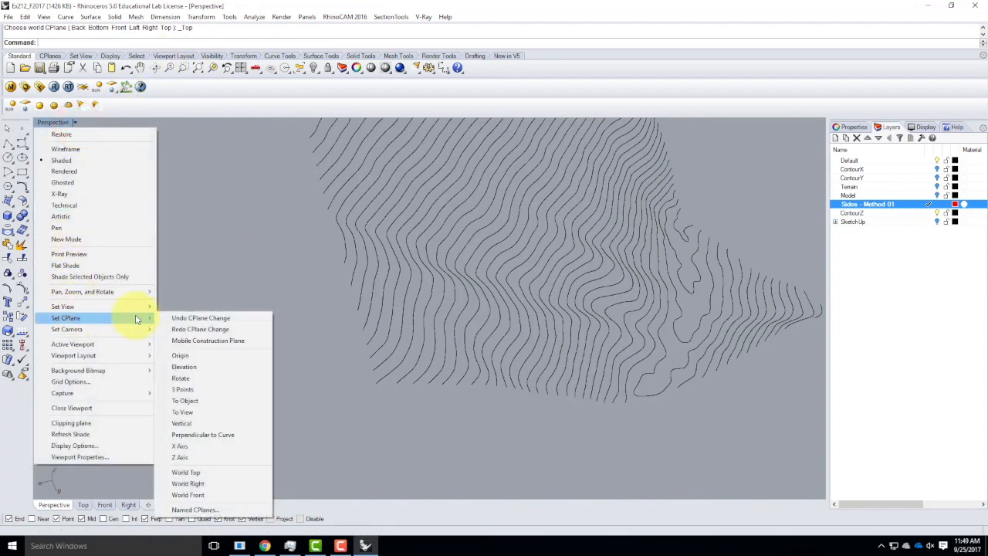
{"action": "left_click", "coordinate": [183, 389]}
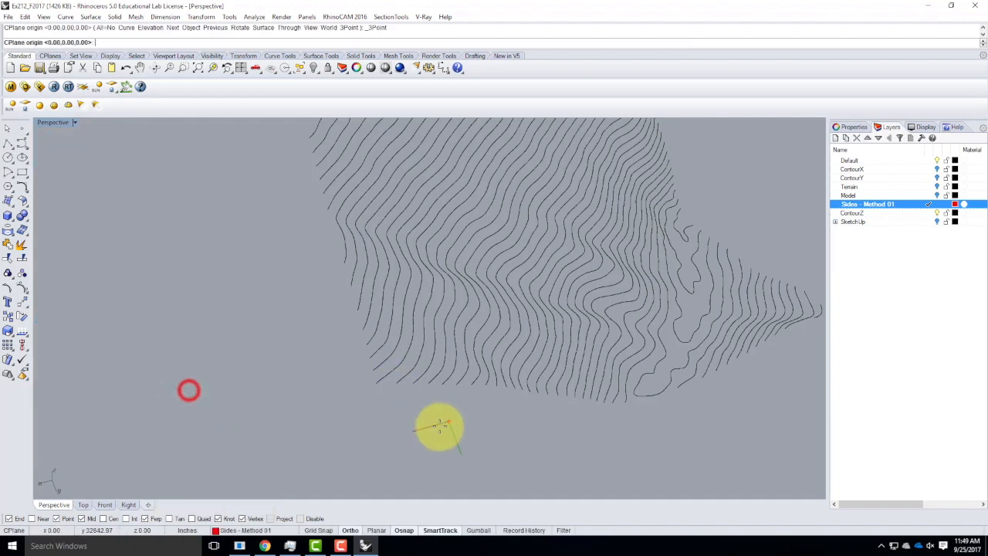
{"action": "scroll", "coordinate": [429, 415], "scroll_direction": "up", "scroll_amount": 5}
{"action": "left_click", "coordinate": [351, 305]}
{"action": "scroll", "coordinate": [271, 302], "scroll_direction": "down", "scroll_amount": 5}
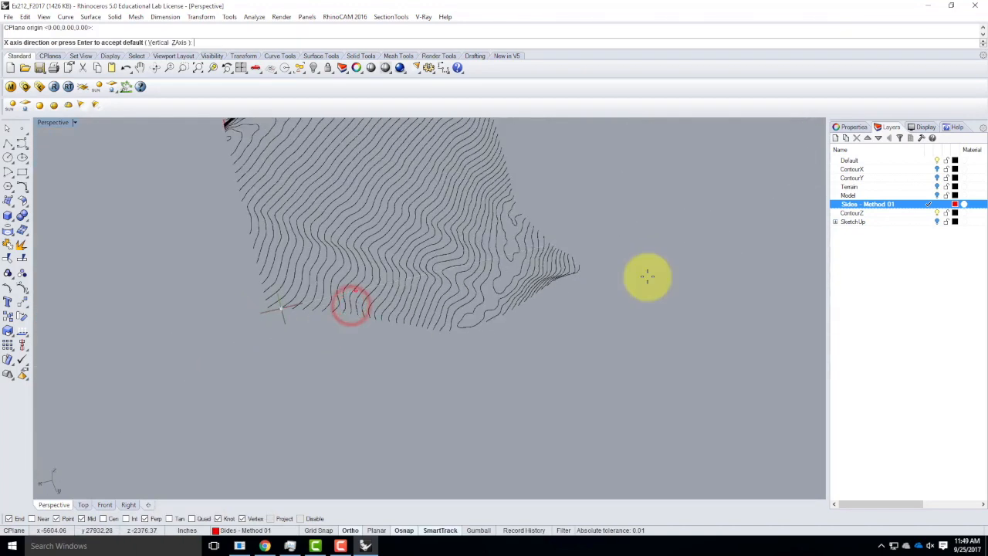
{"action": "right_click", "coordinate": [742, 253]}
{"action": "double_click", "coordinate": [52, 122]}
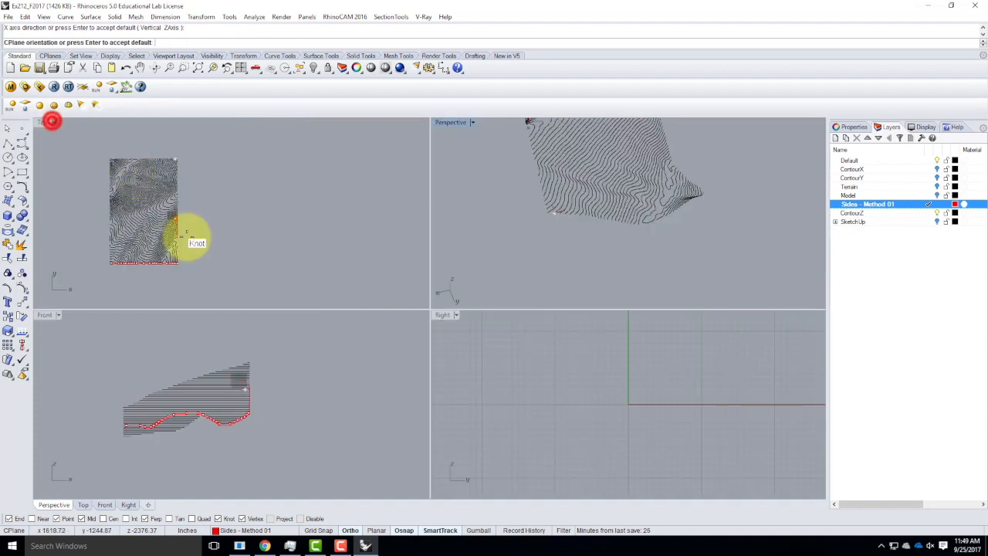
{"action": "right_click", "coordinate": [180, 314]}
Step: Start a polyline at the new plane's origin, dropping vertically to the next contour's level and running horizontally to its endpoint
{"action": "right_click_drag", "start_coordinate": [588, 223], "coordinate": [477, 137]}
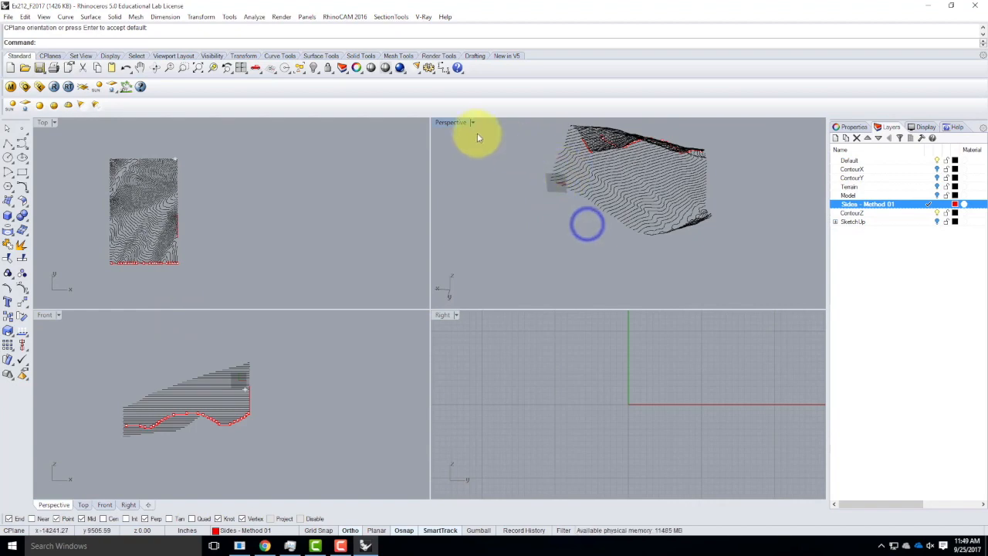
{"action": "double_click", "coordinate": [452, 123]}
{"action": "scroll", "coordinate": [332, 241], "scroll_direction": "up", "scroll_amount": 10}
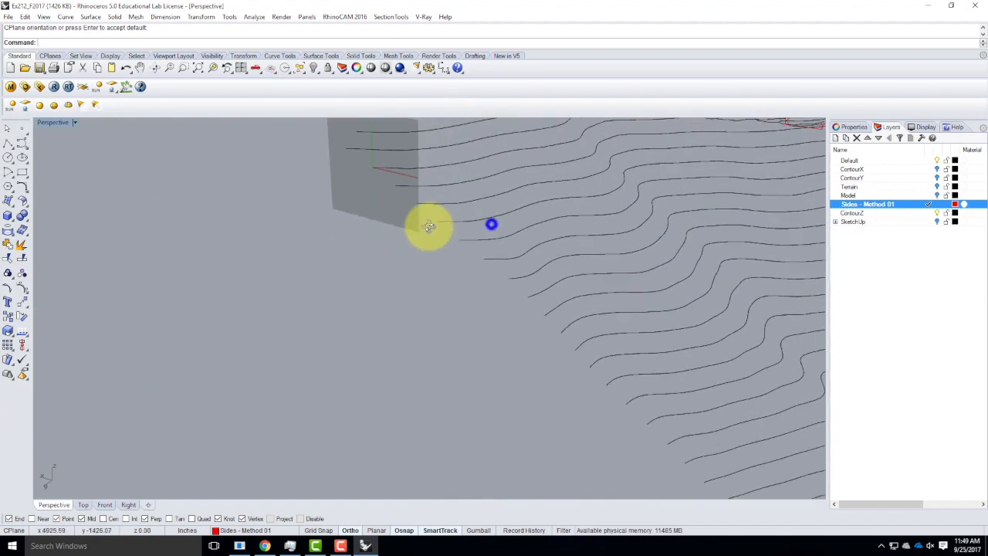
{"action": "right_click_drag", "start_coordinate": [348, 211], "coordinate": [348, 188]}
{"action": "scroll", "coordinate": [349, 188], "scroll_direction": "up", "scroll_amount": 3}
{"action": "left_click", "coordinate": [8, 145]}
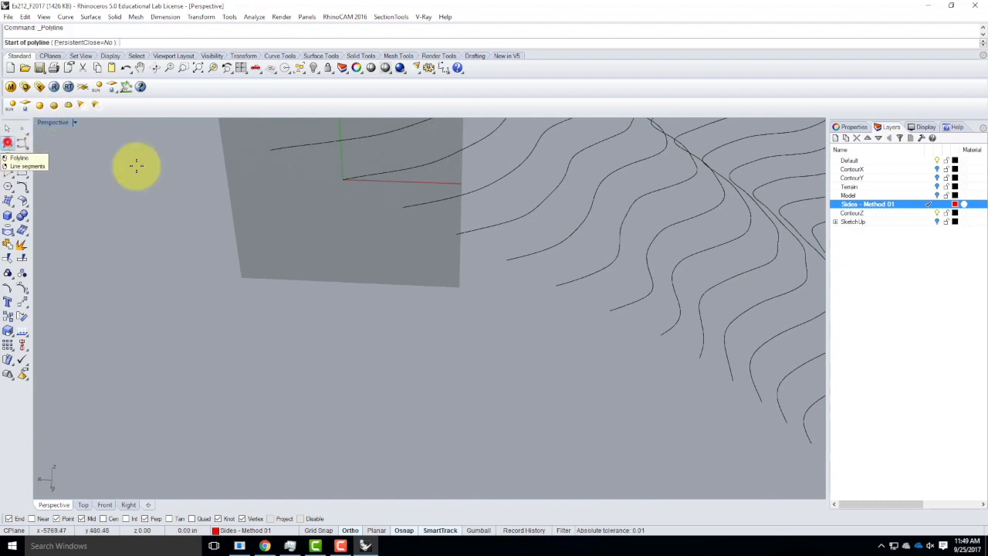
{"action": "left_click", "coordinate": [342, 181]}
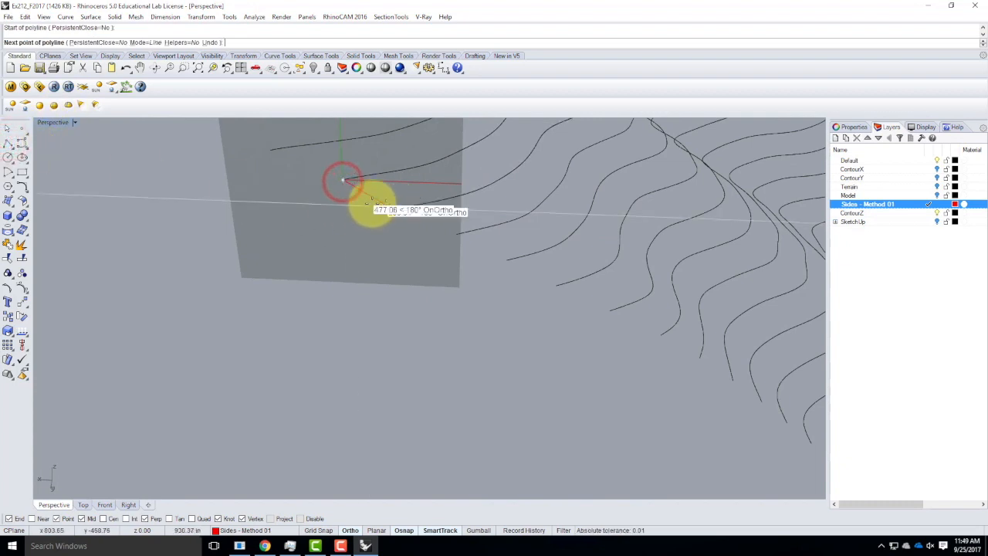
{"action": "left_click", "coordinate": [342, 203]}
{"action": "left_click", "coordinate": [401, 206]}
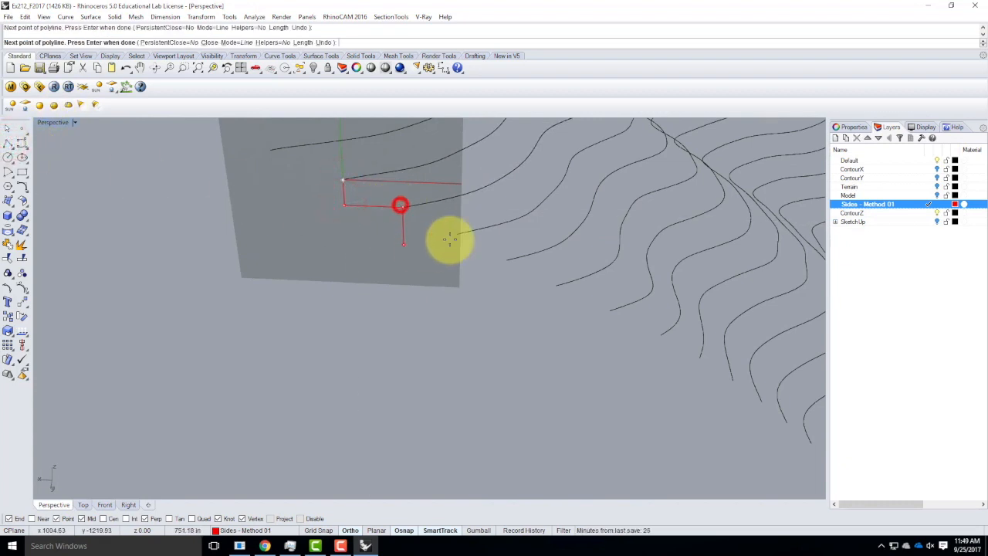
Step: Continue the polyline down through the third and fourth contour endpoints and drop it to the fifth contour's level
{"action": "left_click", "coordinate": [401, 233]}
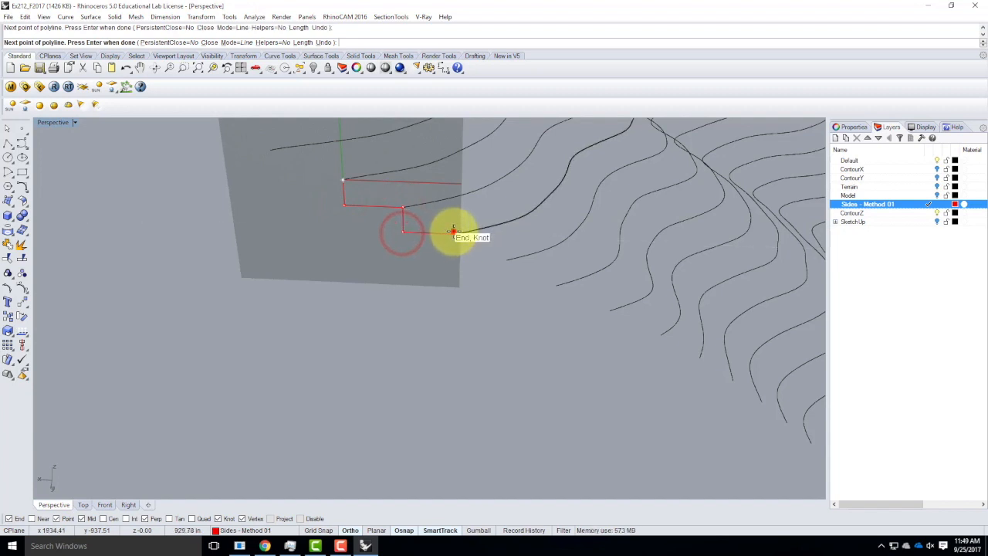
{"action": "left_click", "coordinate": [455, 233]}
{"action": "left_click", "coordinate": [455, 259]}
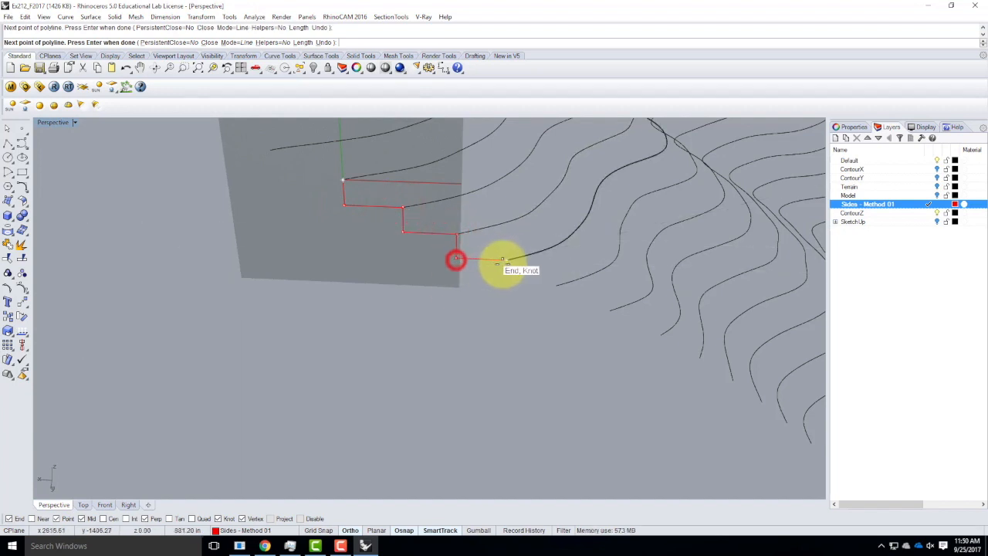
{"action": "left_click", "coordinate": [505, 261]}
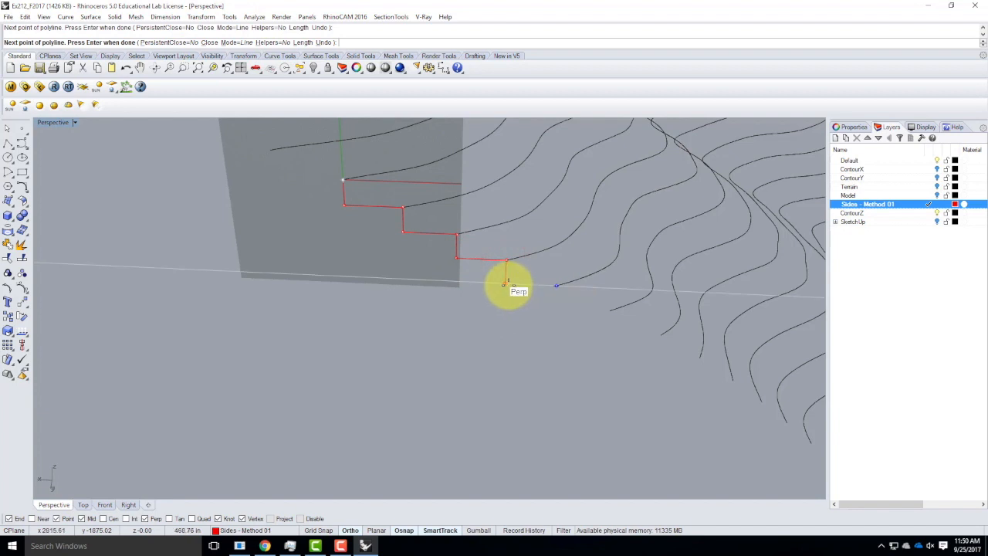
{"action": "left_click", "coordinate": [506, 285]}
Step: Check the stepped profiles in the Front and Right views and end the north-side polyline at its last placed point
{"action": "double_click", "coordinate": [54, 124]}
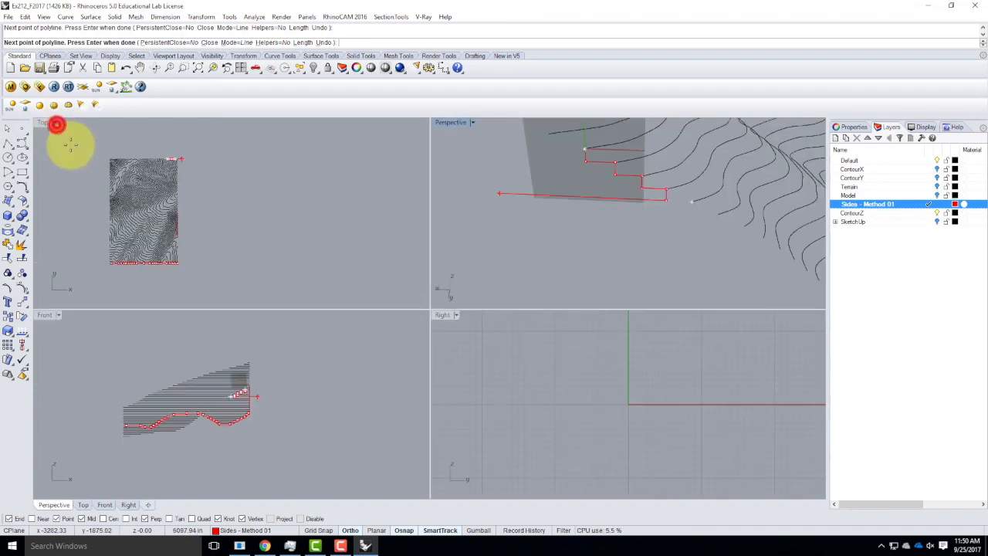
{"action": "scroll", "coordinate": [231, 403], "scroll_direction": "up", "scroll_amount": 6}
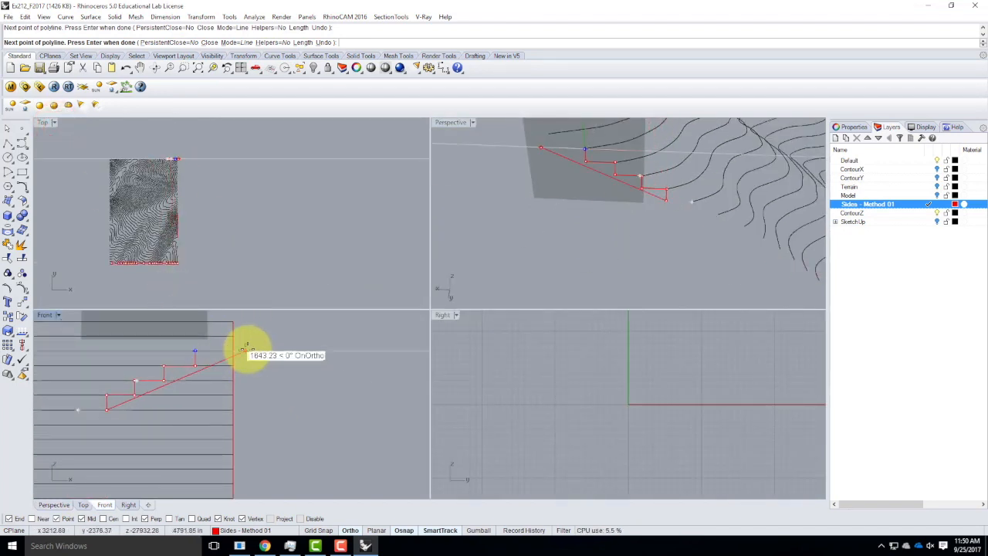
{"action": "scroll", "coordinate": [390, 332], "scroll_direction": "down", "scroll_amount": 5}
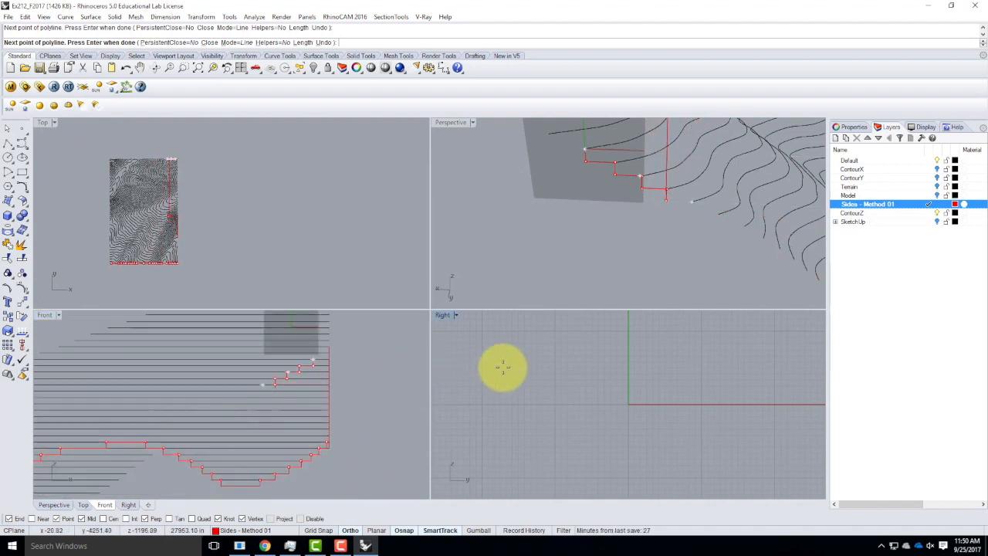
{"action": "key", "text": "Left"}
{"action": "key", "text": "Left"}
{"action": "key", "text": "Left"}
{"action": "key", "text": "Left"}
{"action": "key", "text": "Up"}
{"action": "scroll", "coordinate": [532, 420], "scroll_direction": "down", "scroll_amount": 6}
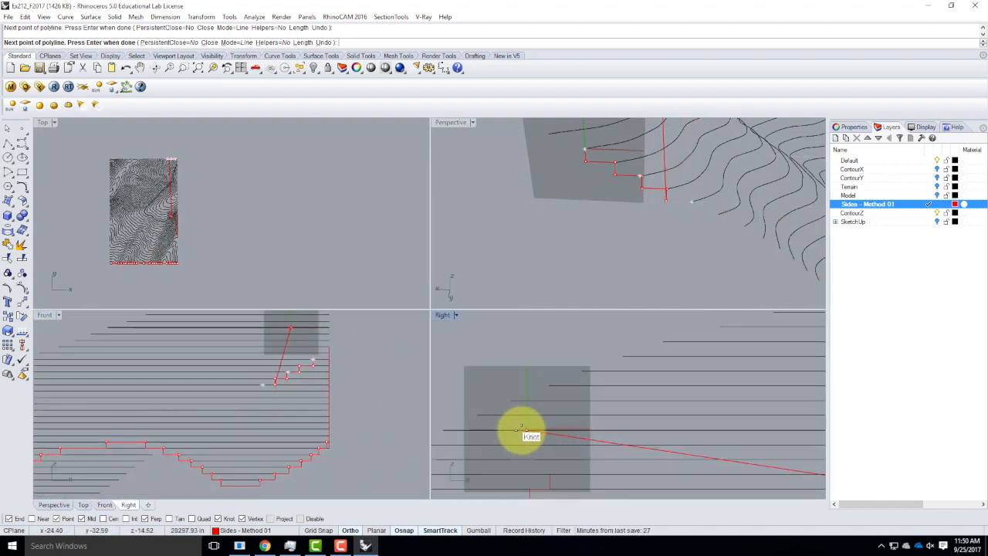
{"action": "scroll", "coordinate": [471, 484], "scroll_direction": "up", "scroll_amount": 4}
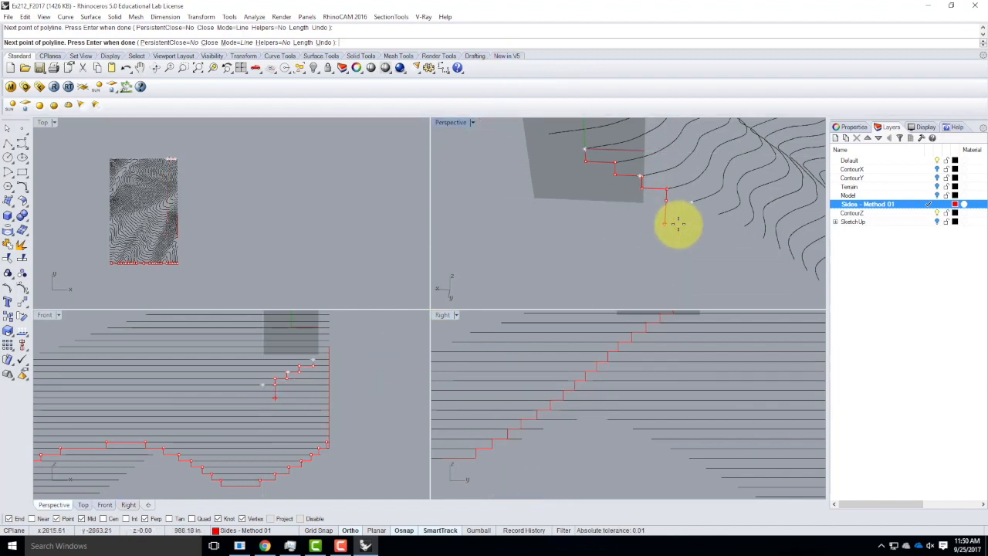
{"action": "key", "text": "Return"}
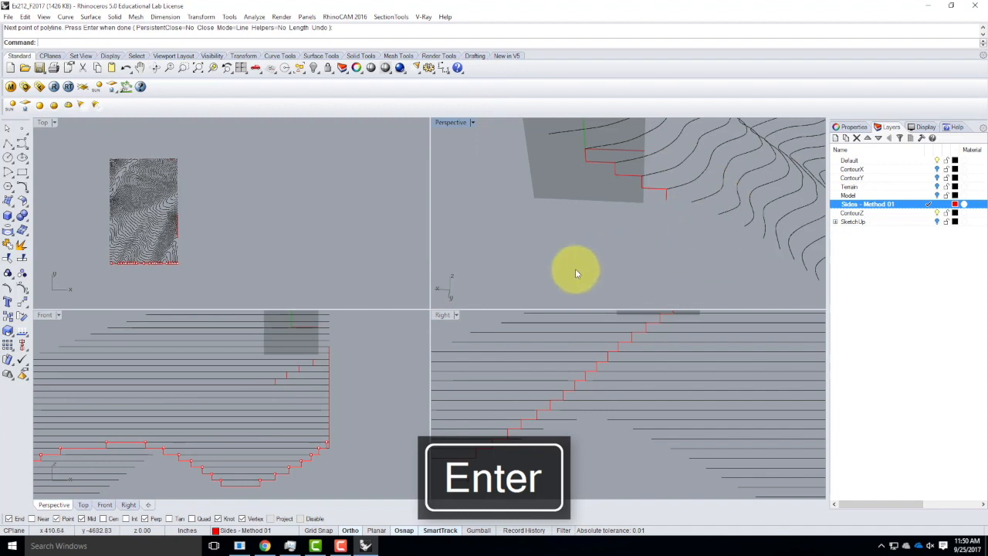
Step: Examine the partial north-side profile, the remaining contour ends and the other stepped side profiles from several angles
{"action": "scroll", "coordinate": [575, 272], "scroll_direction": "down", "scroll_amount": 5}
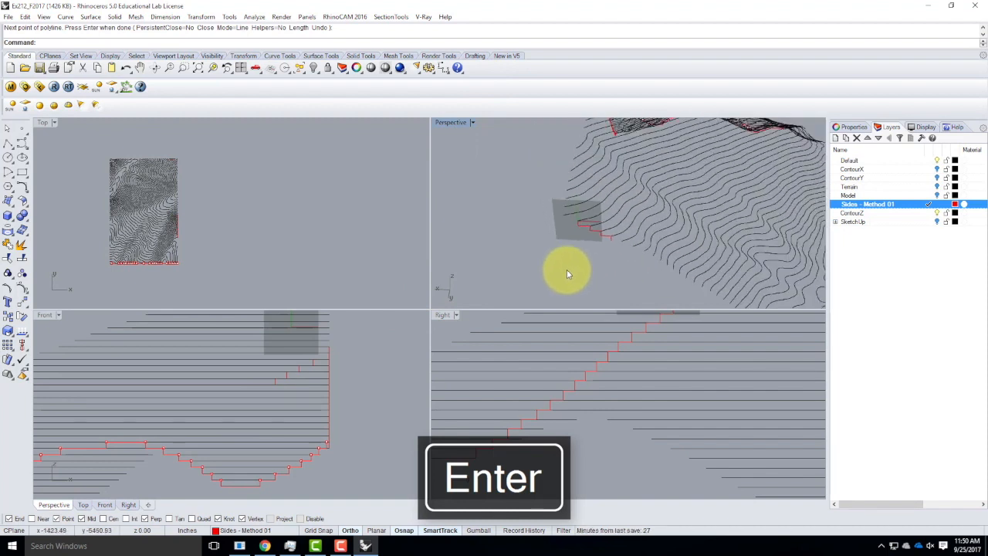
{"action": "double_click", "coordinate": [444, 123]}
{"action": "scroll", "coordinate": [213, 396], "scroll_direction": "down", "scroll_amount": 5}
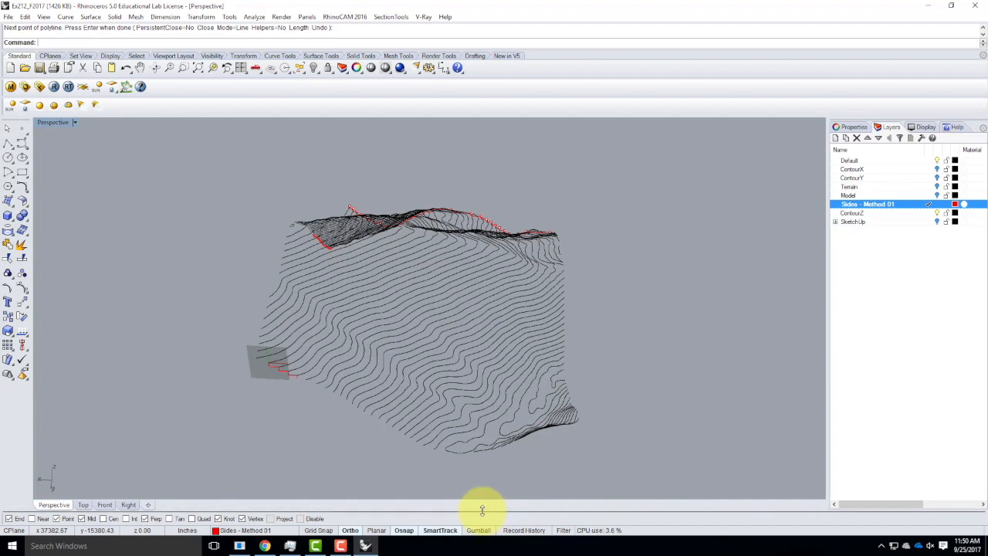
{"action": "left_click", "coordinate": [440, 530]}
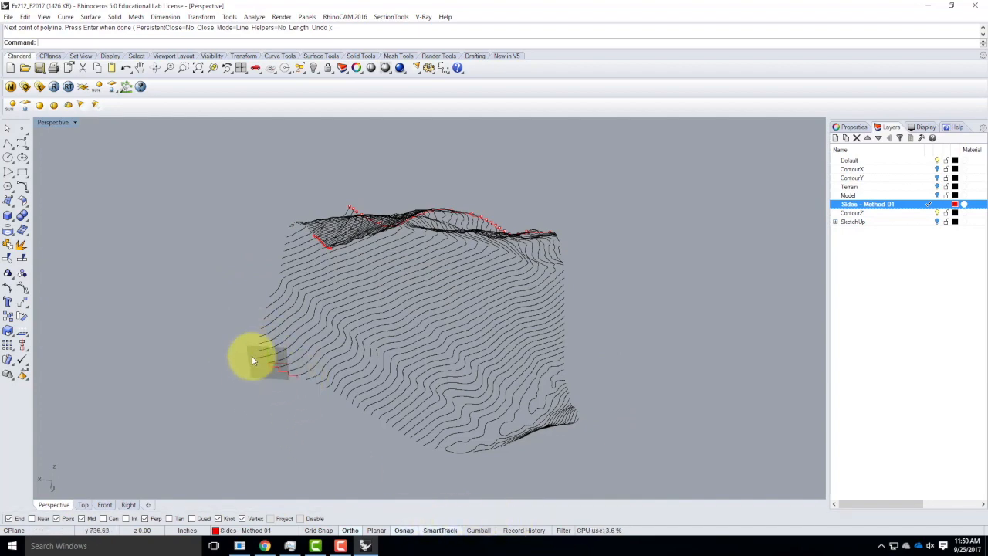
{"action": "scroll", "coordinate": [252, 361], "scroll_direction": "up", "scroll_amount": 6}
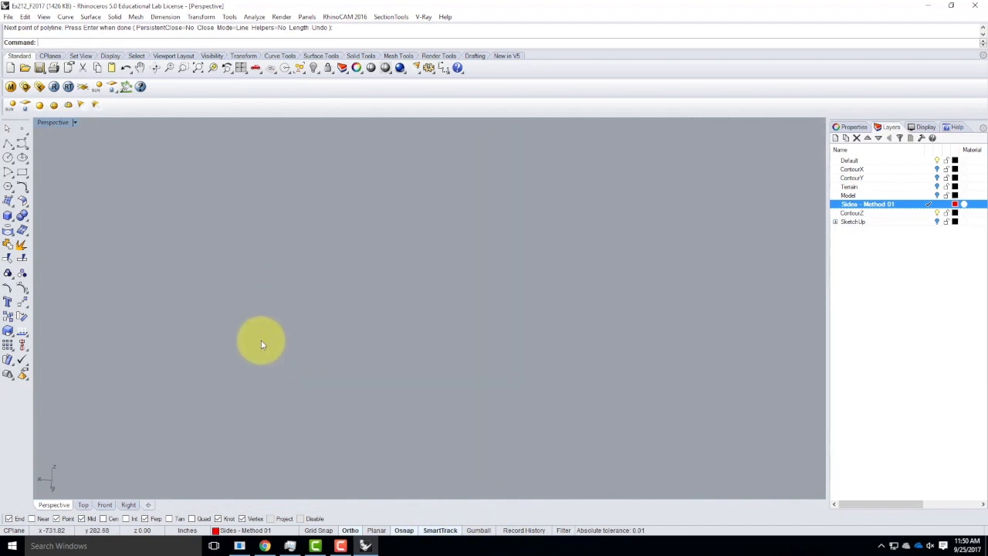
{"action": "scroll", "coordinate": [261, 340], "scroll_direction": "down", "scroll_amount": 2}
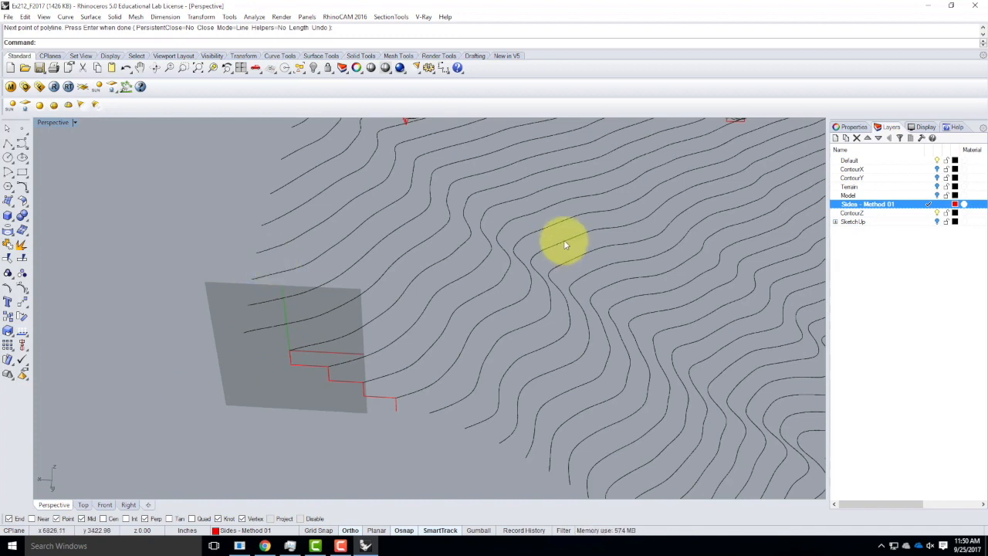
{"action": "scroll", "coordinate": [363, 356], "scroll_direction": "down", "scroll_amount": 4}
{"action": "scroll", "coordinate": [365, 355], "scroll_direction": "down", "scroll_amount": 3}
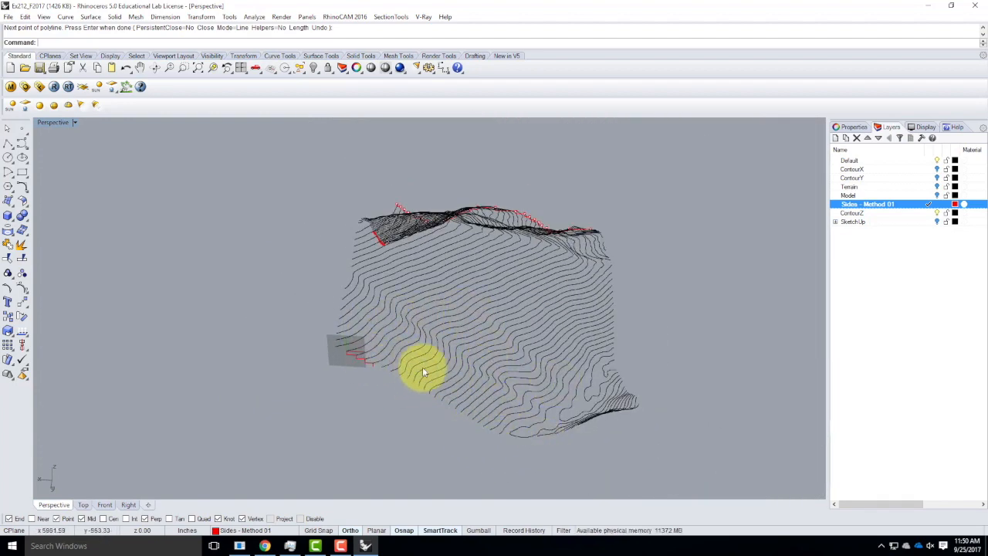
{"action": "scroll", "coordinate": [540, 466], "scroll_direction": "up", "scroll_amount": 2}
{"action": "scroll", "coordinate": [540, 466], "scroll_direction": "up", "scroll_amount": 5}
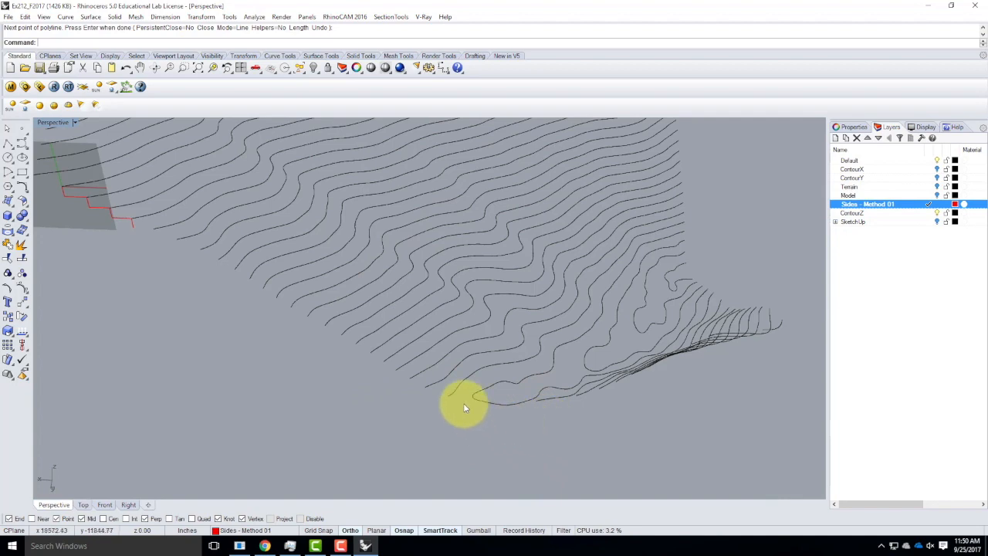
{"action": "scroll", "coordinate": [461, 404], "scroll_direction": "down", "scroll_amount": 5}
{"action": "right_click_drag", "start_coordinate": [690, 383], "coordinate": [668, 406]}
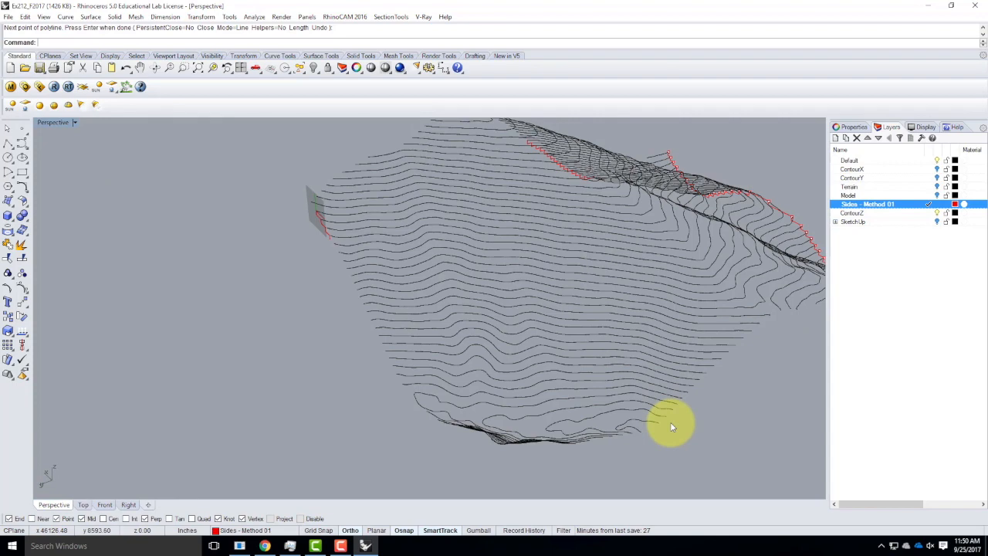
{"action": "scroll", "coordinate": [603, 312], "scroll_direction": "down", "scroll_amount": 7}
{"action": "right_click_drag", "start_coordinate": [699, 331], "coordinate": [624, 346]}
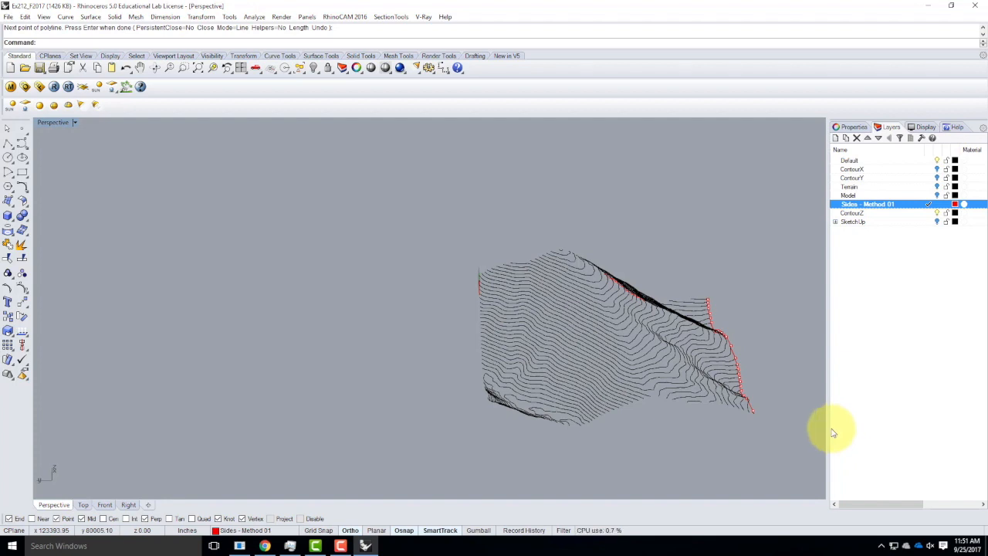
{"action": "right_click_drag", "start_coordinate": [426, 275], "coordinate": [479, 260]}
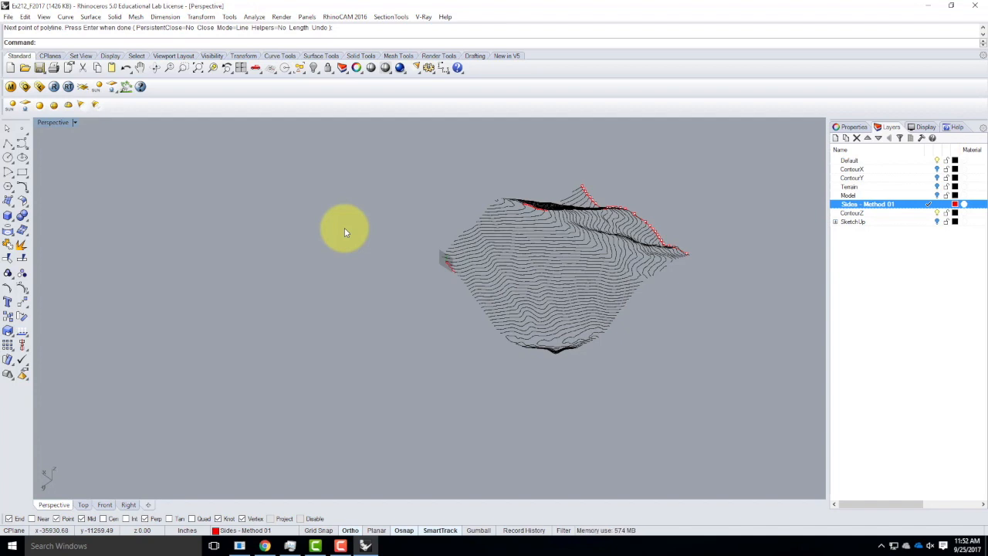
{"action": "left_click", "coordinate": [341, 546]}
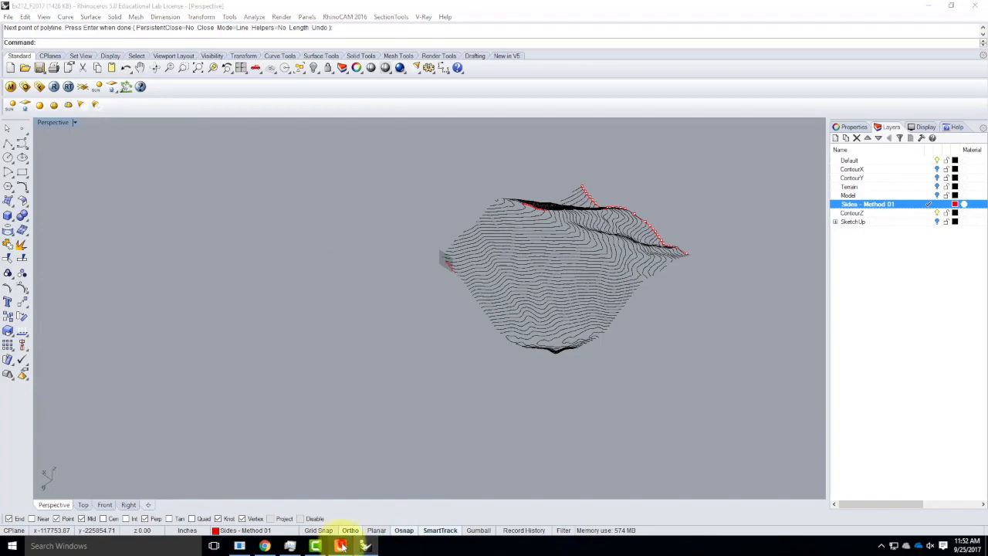